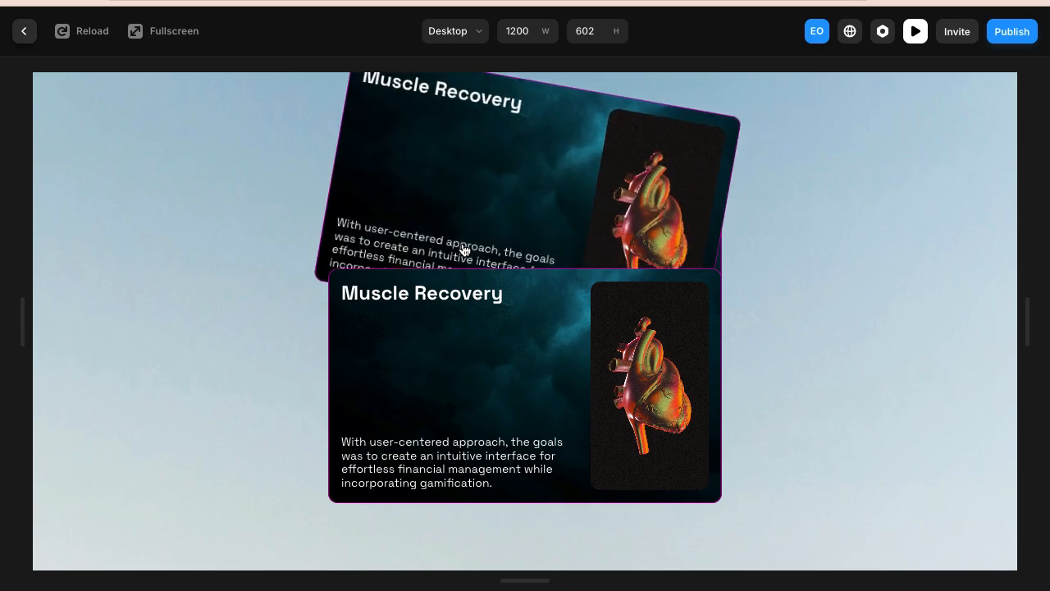
# - Exit the site preview and go to the standalone Muscle Recovery card below the card-stack frame on the canvas
pyautogui.click(496, 211)
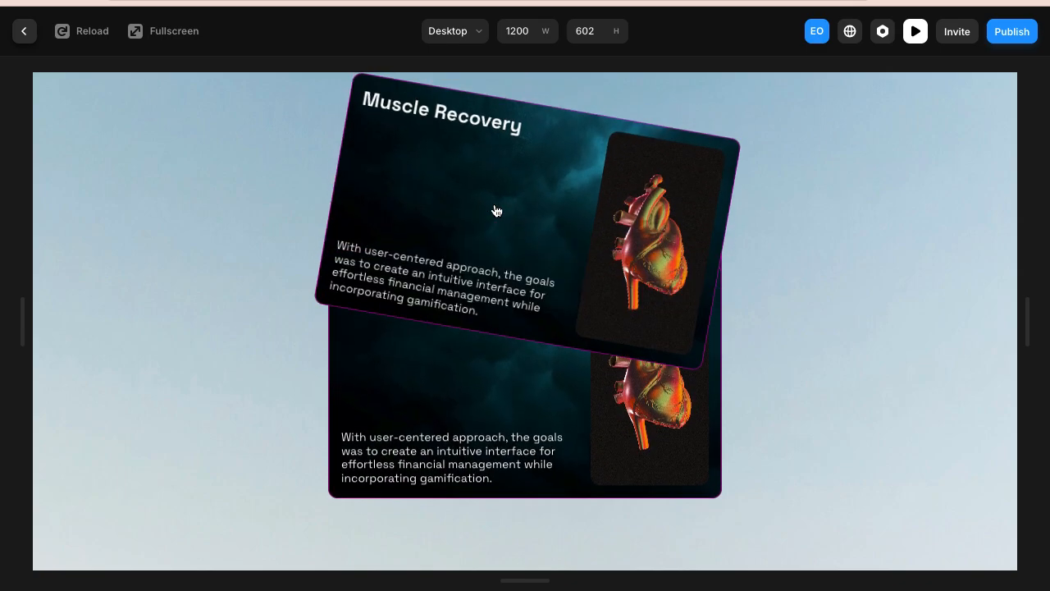
pyautogui.click(29, 35)
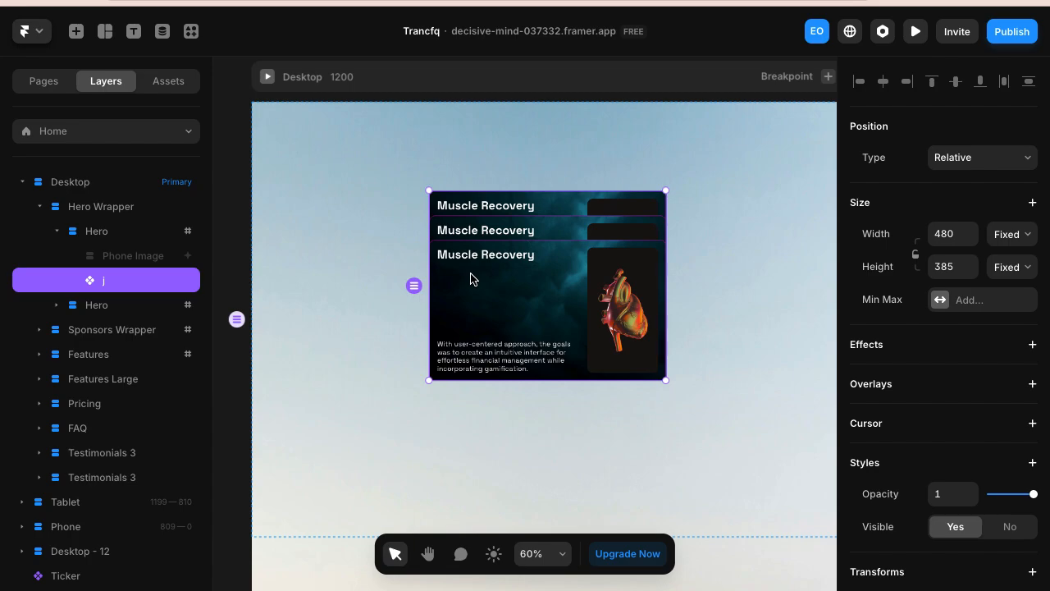
pyautogui.hscroll(-1, 473, 280)
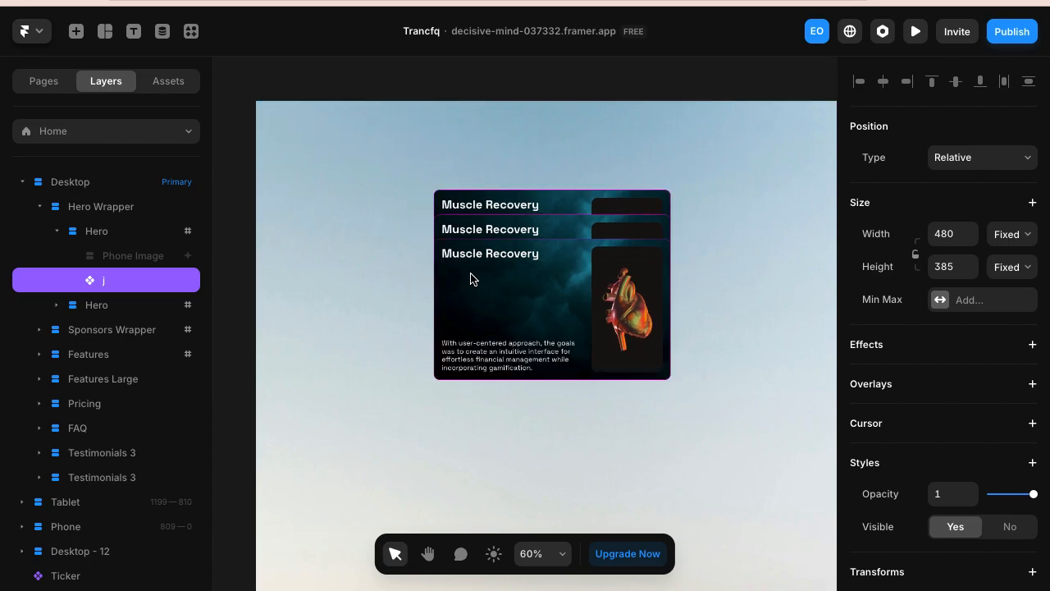
pyautogui.scroll(1, 473, 280)
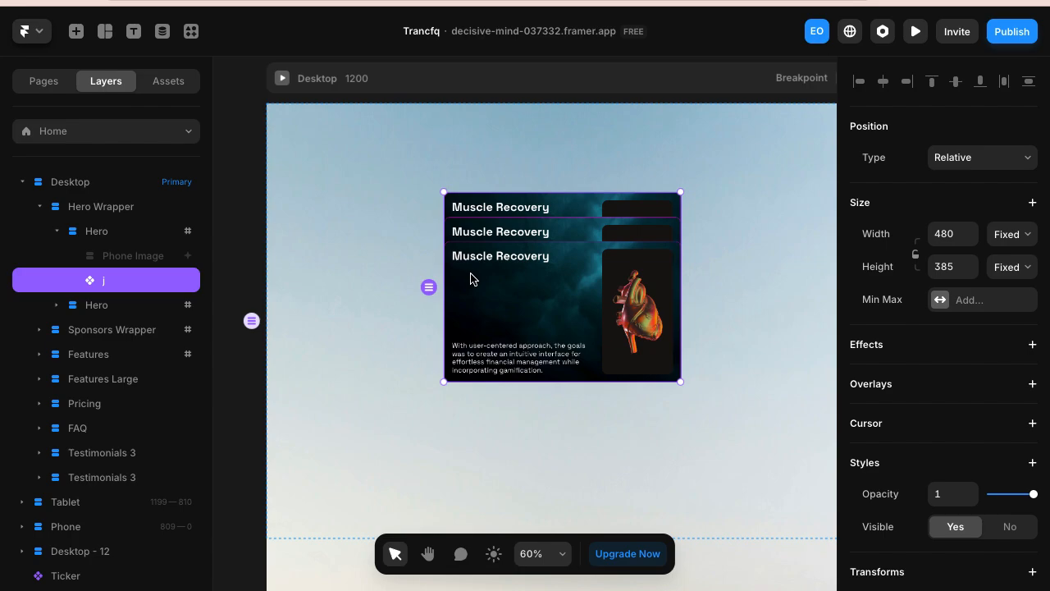
pyautogui.scroll(-3, 472, 279)
pyautogui.hscroll(-2, 472, 279)
pyautogui.hscroll(-6, 470, 276)
pyautogui.scroll(-3, 469, 277)
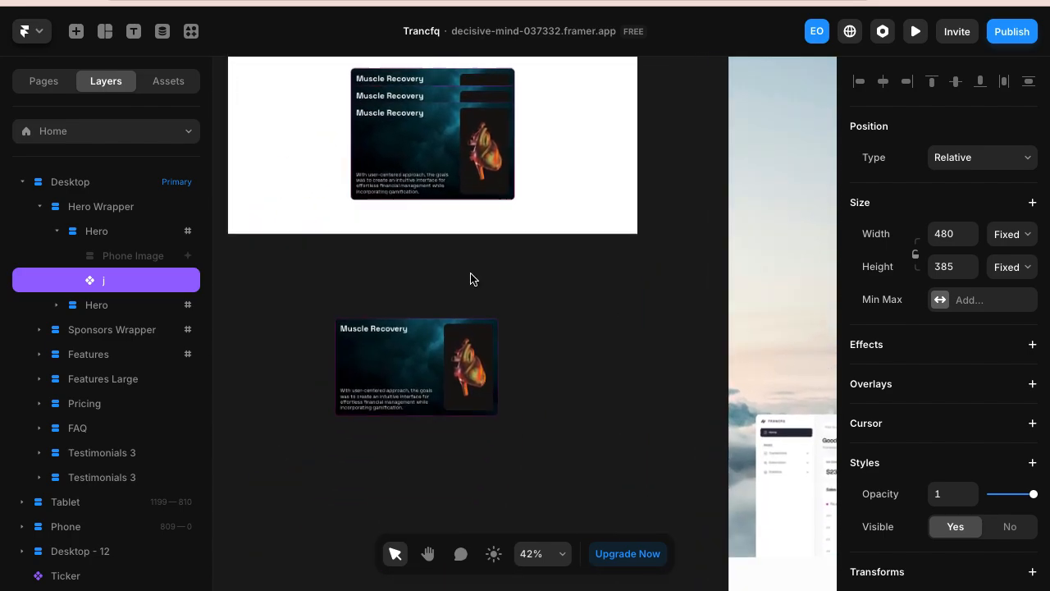
# - Move the standalone kk card upward on the canvas to about X -1162, Y 957
pyautogui.click(333, 308)
pyautogui.scroll(4, 334, 310)
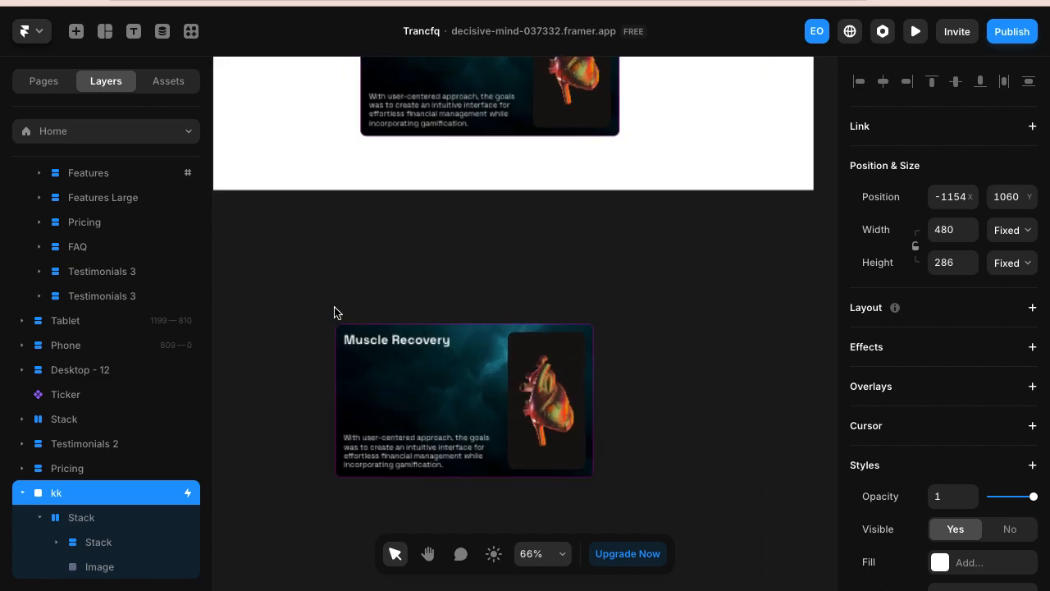
pyautogui.scroll(-1, 334, 312)
pyautogui.hscroll(-1, 347, 314)
pyautogui.scroll(-1, 347, 314)
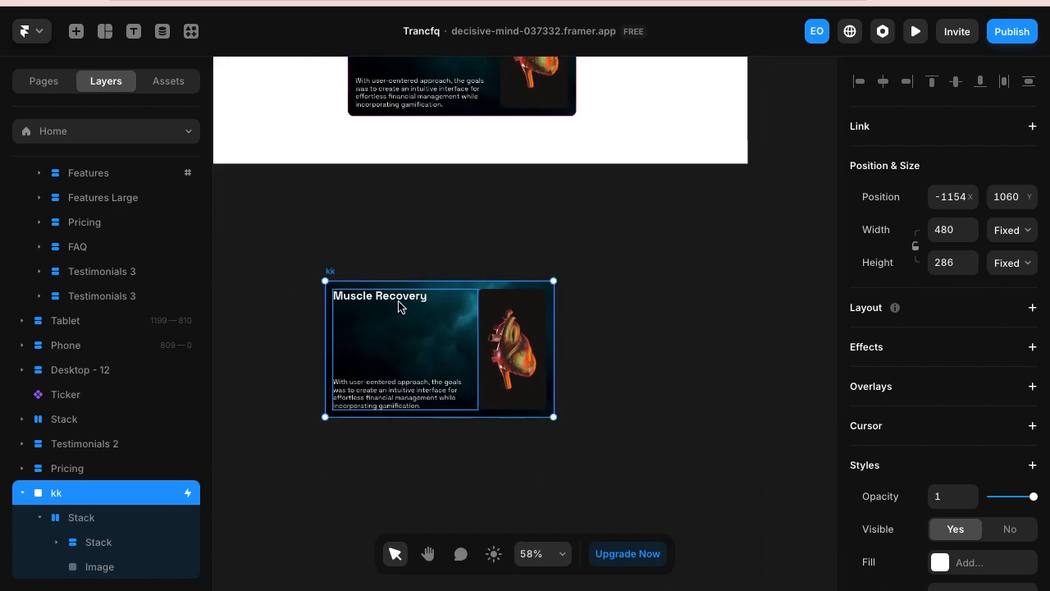
pyautogui.scroll(3, 403, 235)
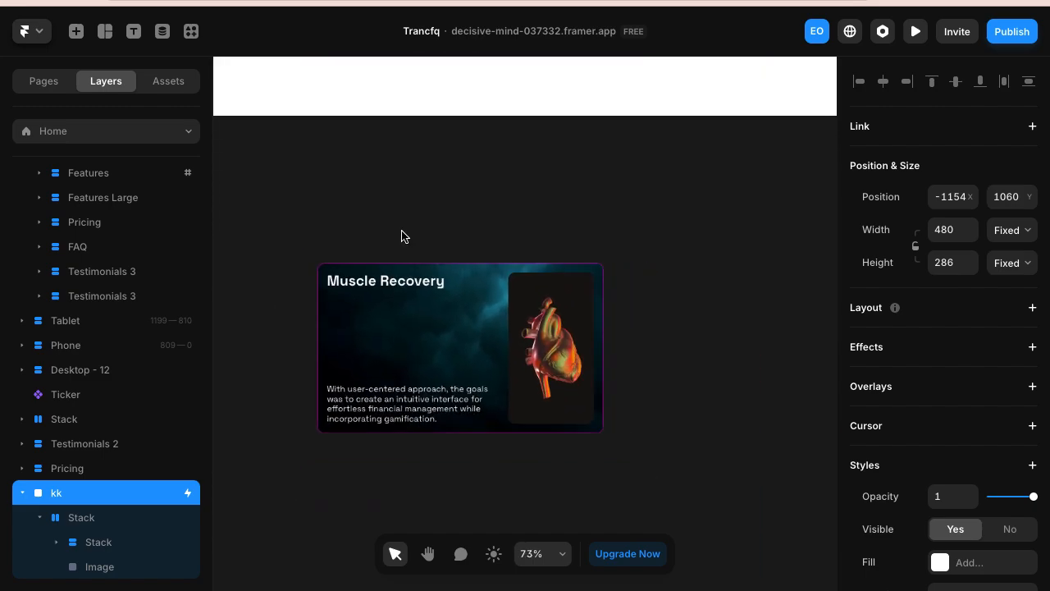
pyautogui.moveTo(325, 257); pyautogui.dragTo(321, 195)
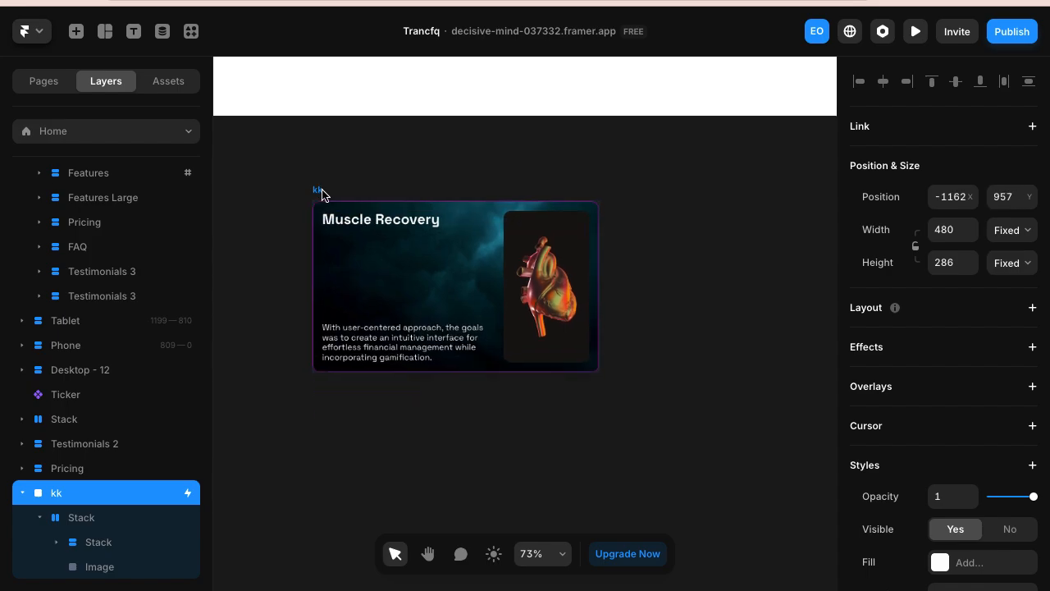
# - Place two copies of the card's Muscle Recovery heading below the kk card, at about Y 1361 and Y 1534
pyautogui.click(347, 223)
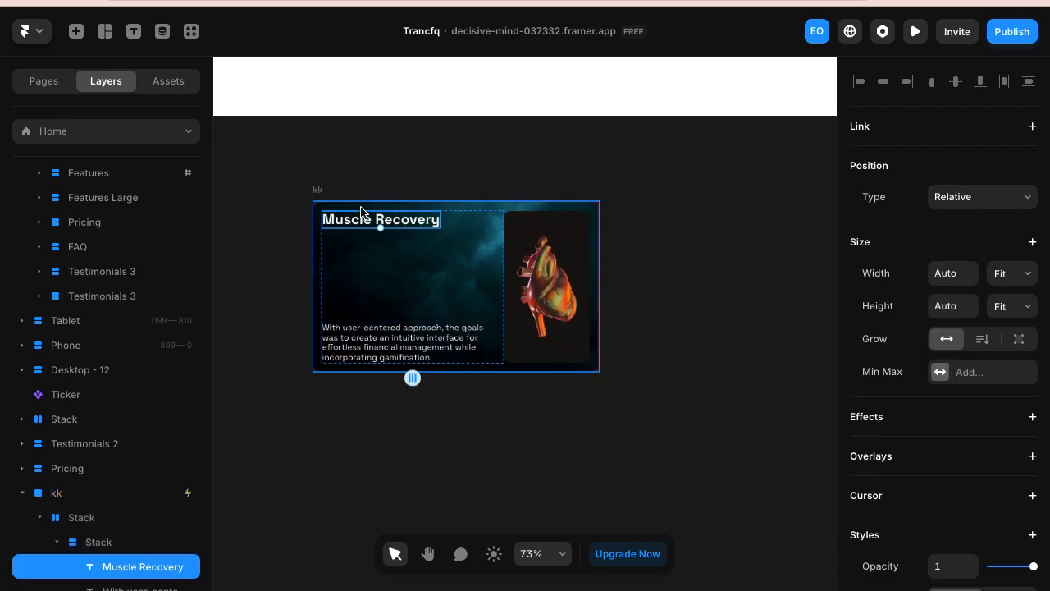
pyautogui.scroll(-1, 365, 218)
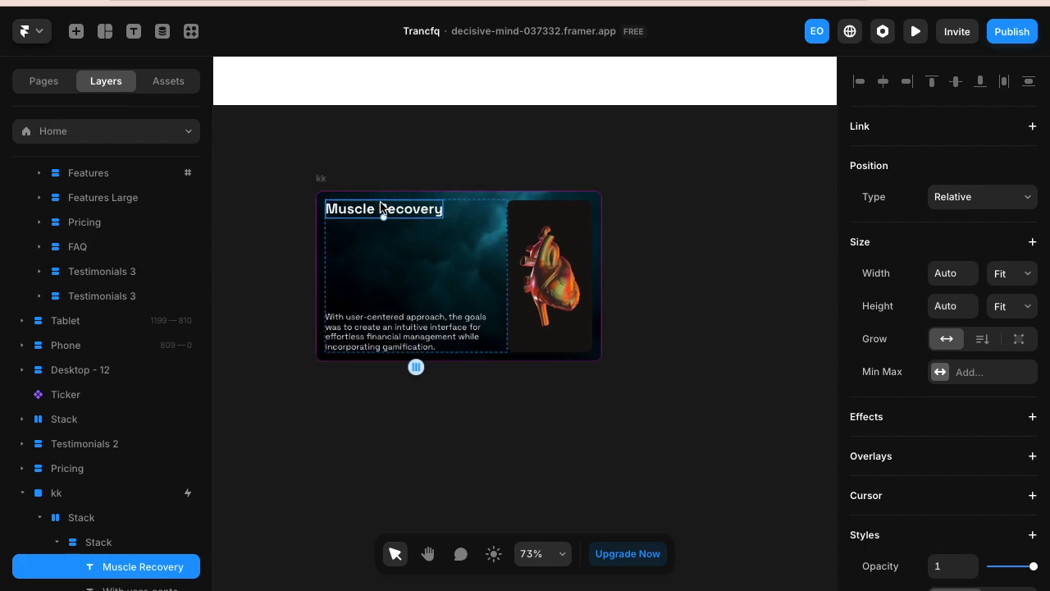
pyautogui.moveTo(382, 216); pyautogui.dragTo(374, 445)
pyautogui.scroll(-5, 373, 445)
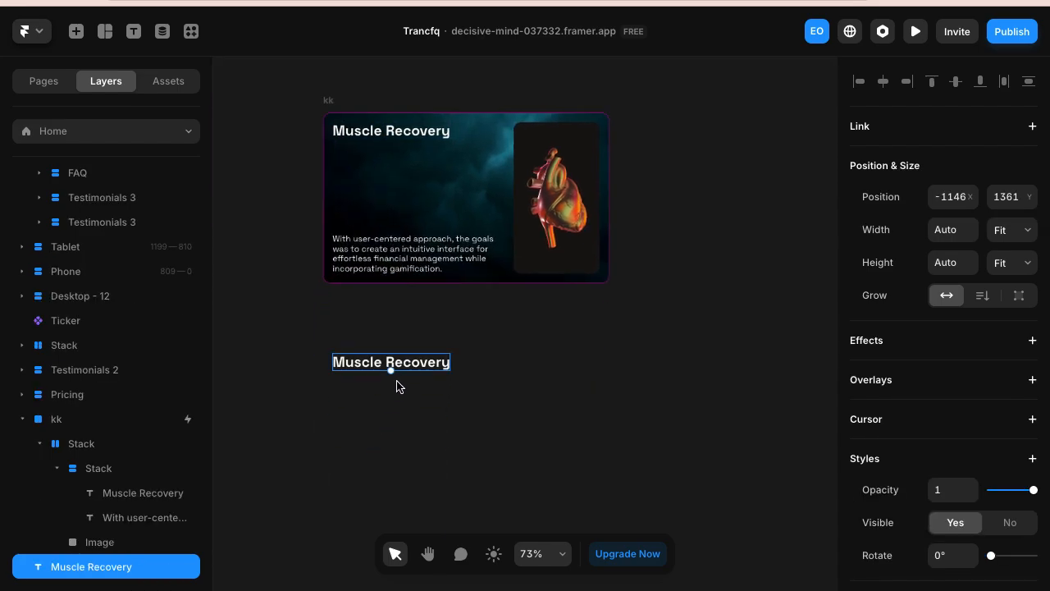
pyautogui.moveTo(414, 367); pyautogui.dragTo(418, 469)
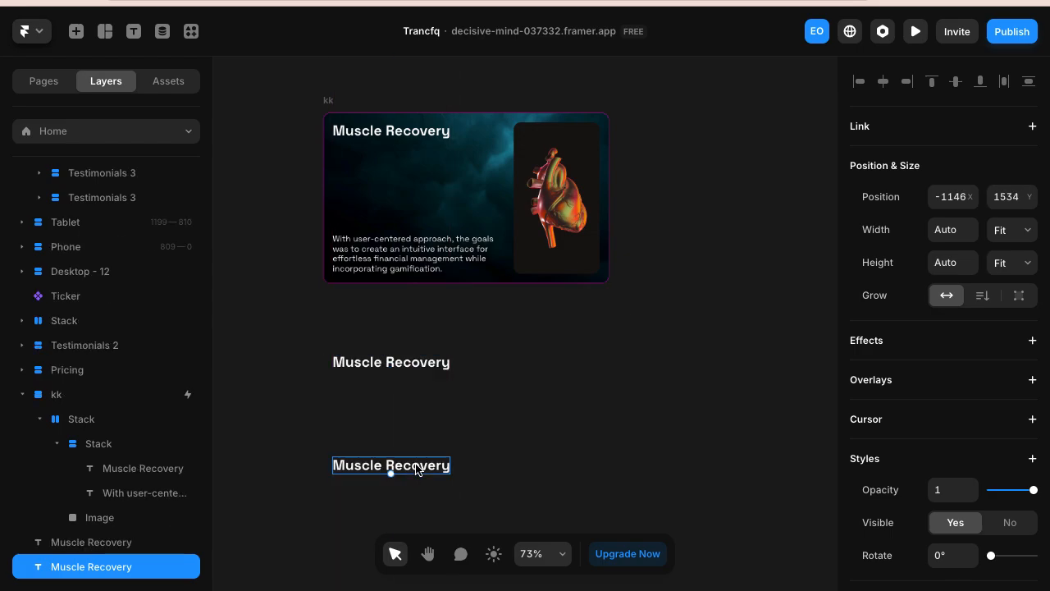
# - Copy the card's description text and use it as the content of the lower heading copy
pyautogui.click(424, 272)
pyautogui.rightClick(425, 266)
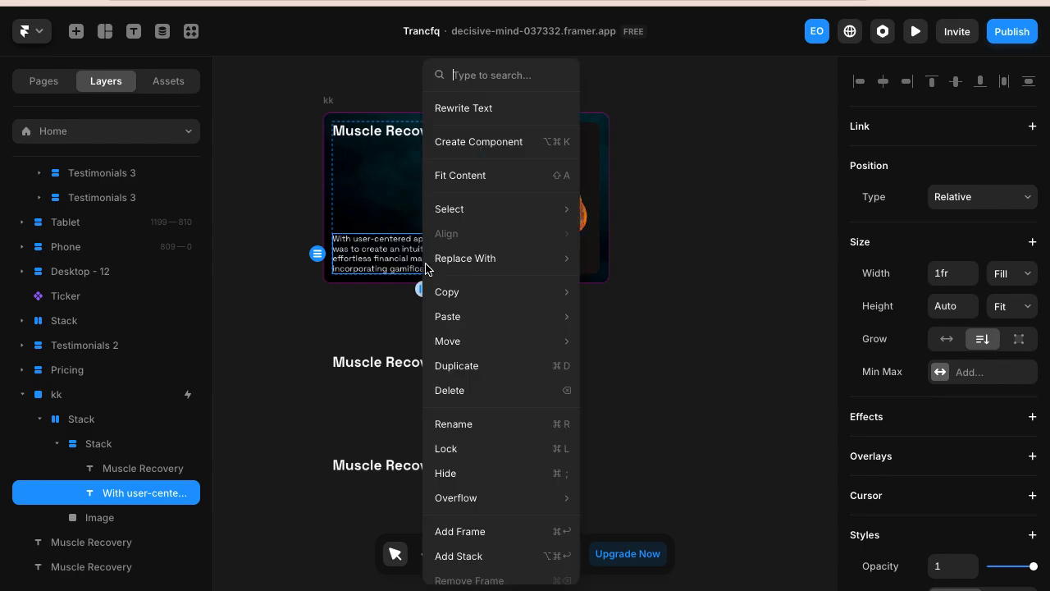
pyautogui.click(396, 260)
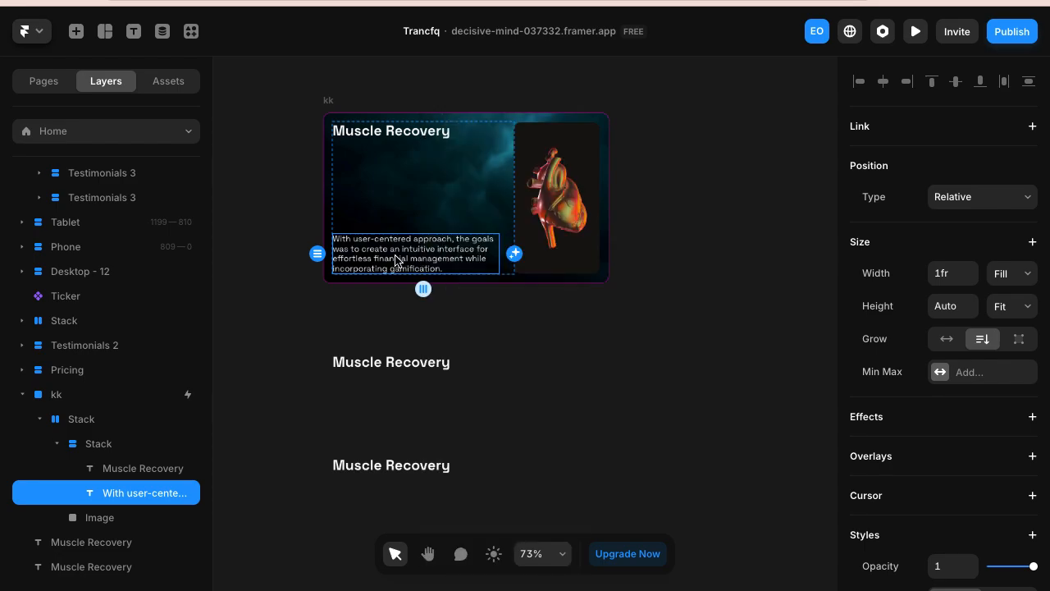
pyautogui.doubleClick(396, 260)
pyautogui.hotkey('ctrl', 'c')
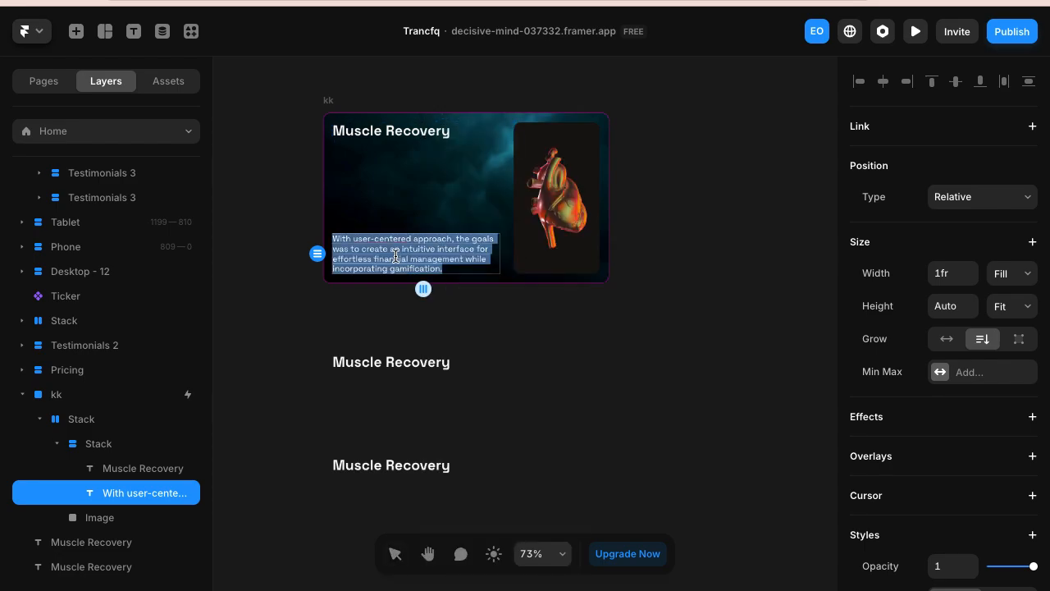
pyautogui.click(423, 470)
pyautogui.scroll(-5, 961, 452)
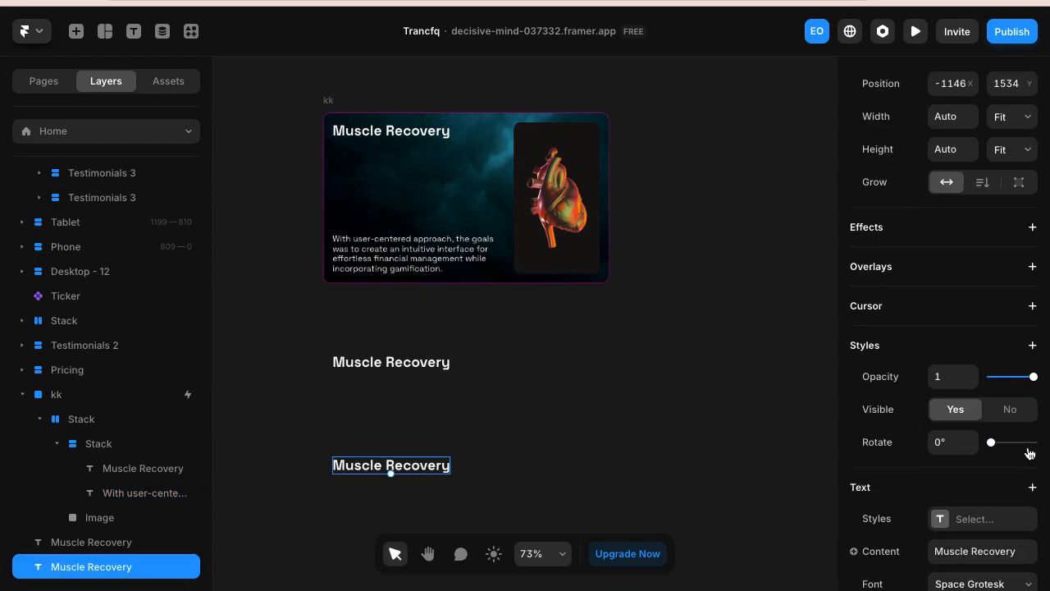
pyautogui.click(965, 255)
pyautogui.hotkey('ctrl', 'v')
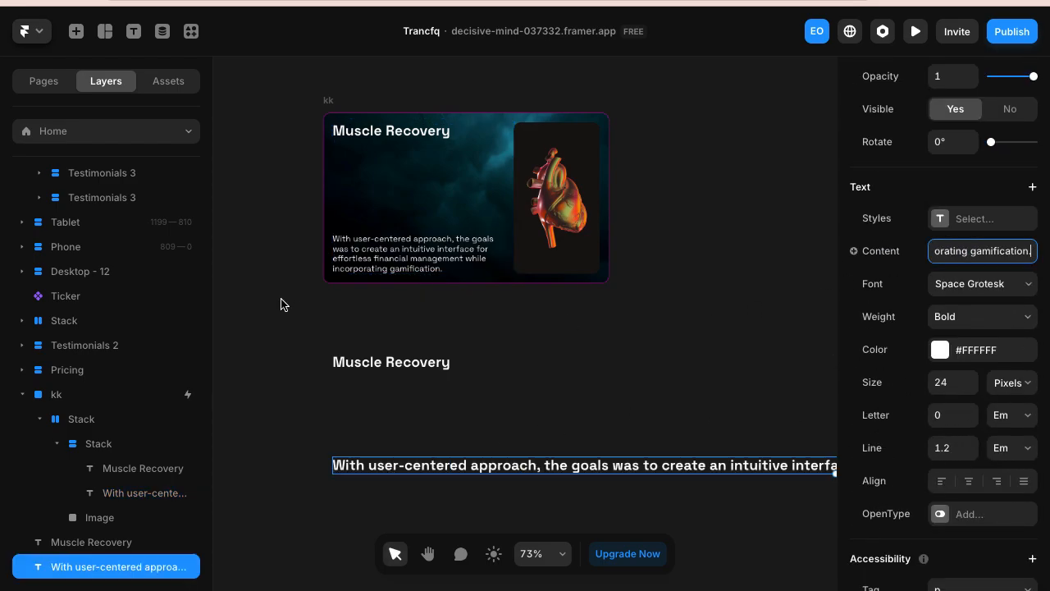
# - Copy the style of the card's description and apply it to the loose description text below the card
pyautogui.click(403, 264)
pyautogui.rightClick(402, 261)
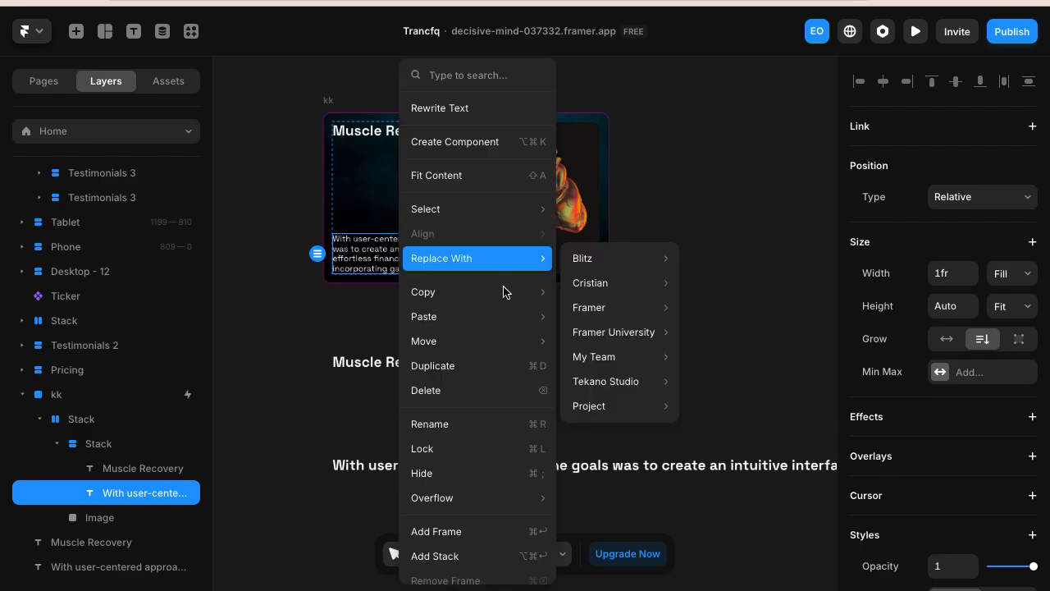
pyautogui.moveTo(516, 297)
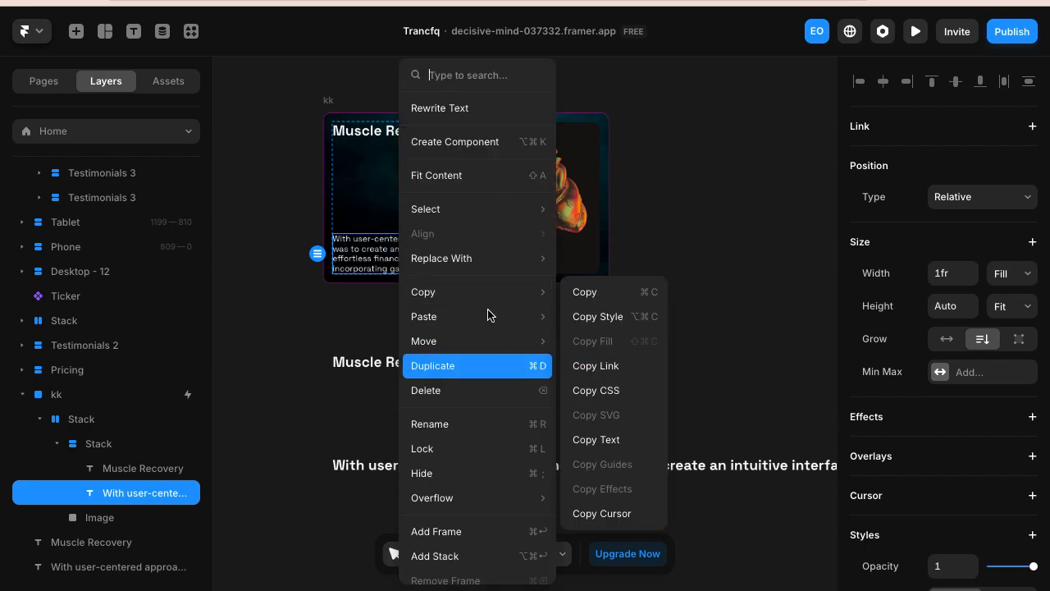
pyautogui.click(597, 316)
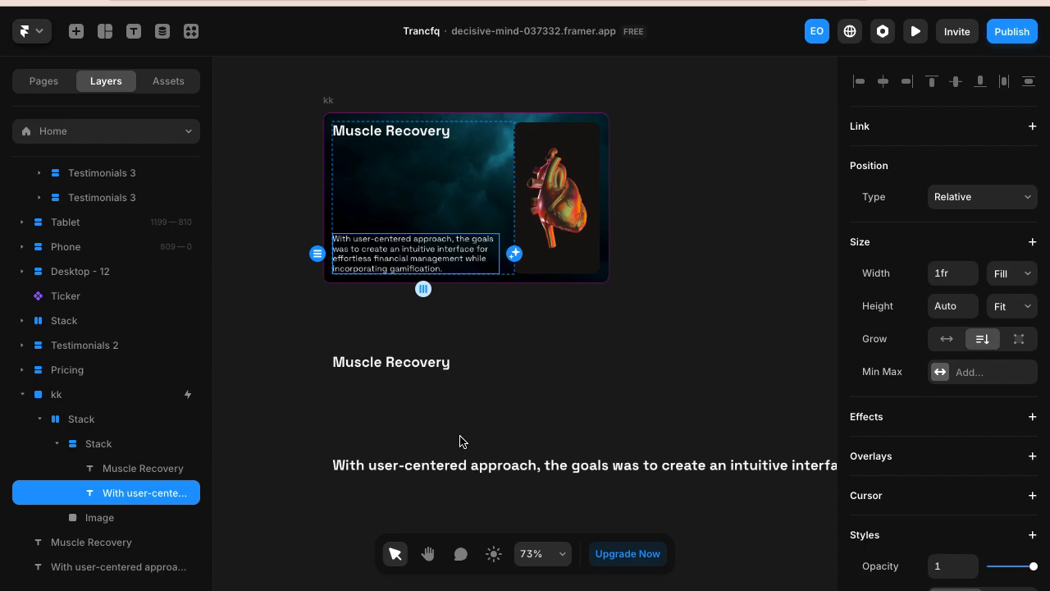
pyautogui.click(424, 472)
pyautogui.rightClick(424, 472)
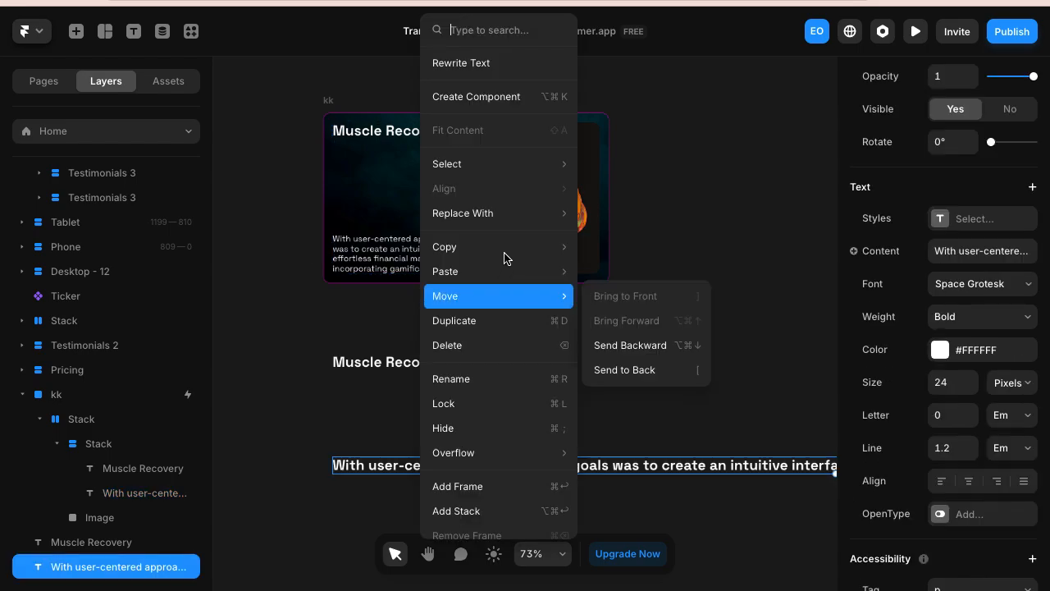
pyautogui.moveTo(545, 248)
pyautogui.moveTo(552, 279)
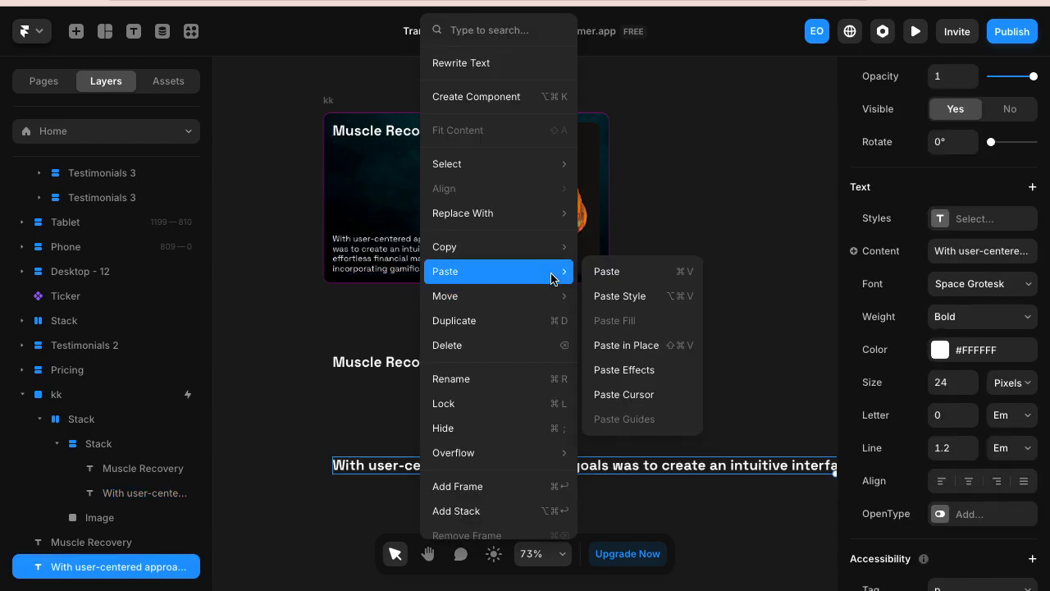
pyautogui.click(628, 296)
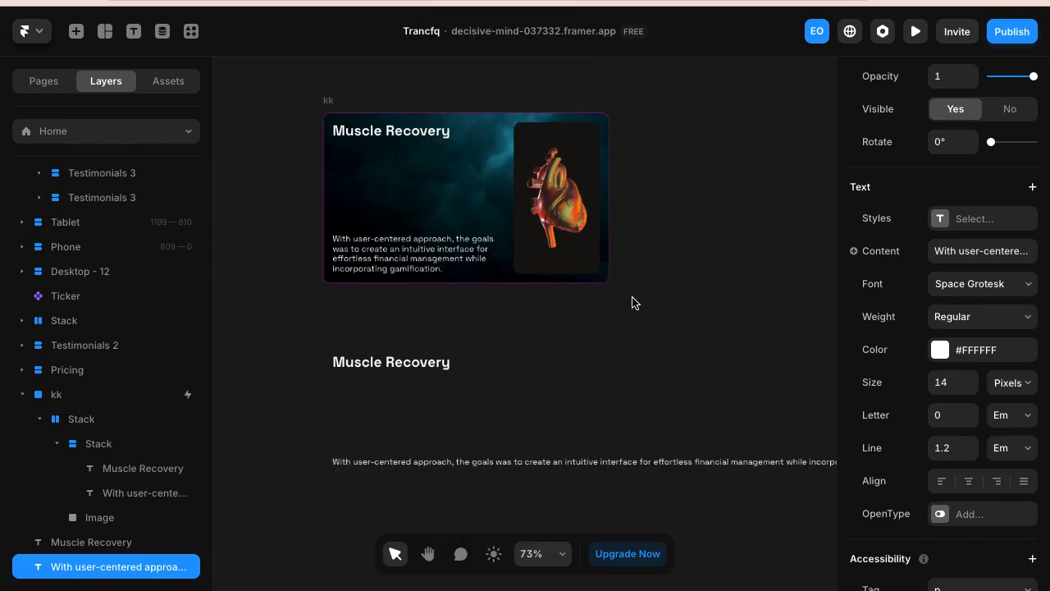
# - Wrap the loose heading and description texts in a stack and remove the stack's fill
pyautogui.scroll(-2, 388, 494)
pyautogui.hscroll(2, 534, 484)
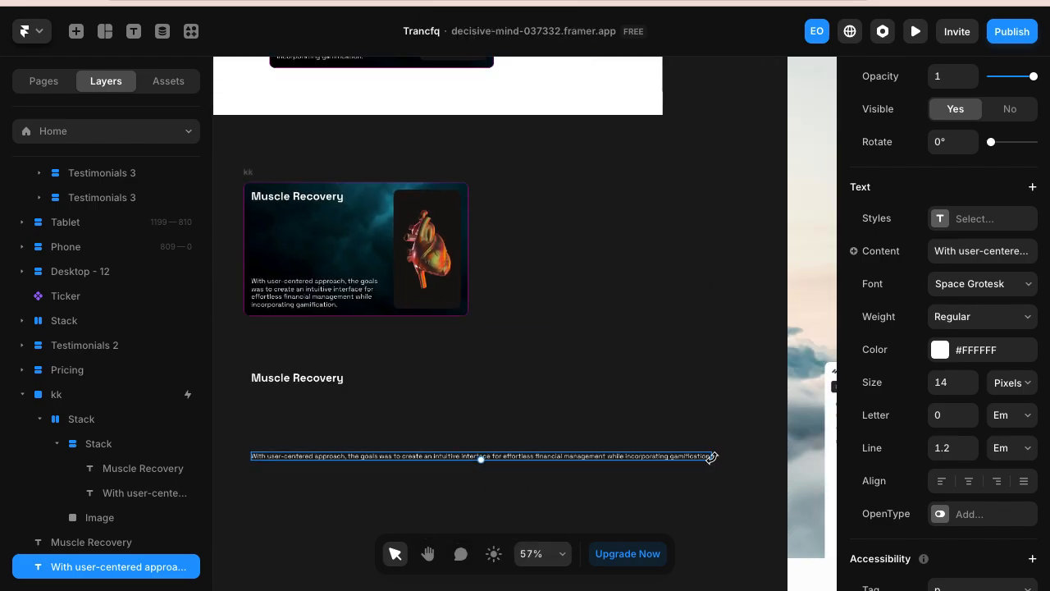
pyautogui.hscroll(-2, 386, 414)
pyautogui.scroll(-1, 386, 415)
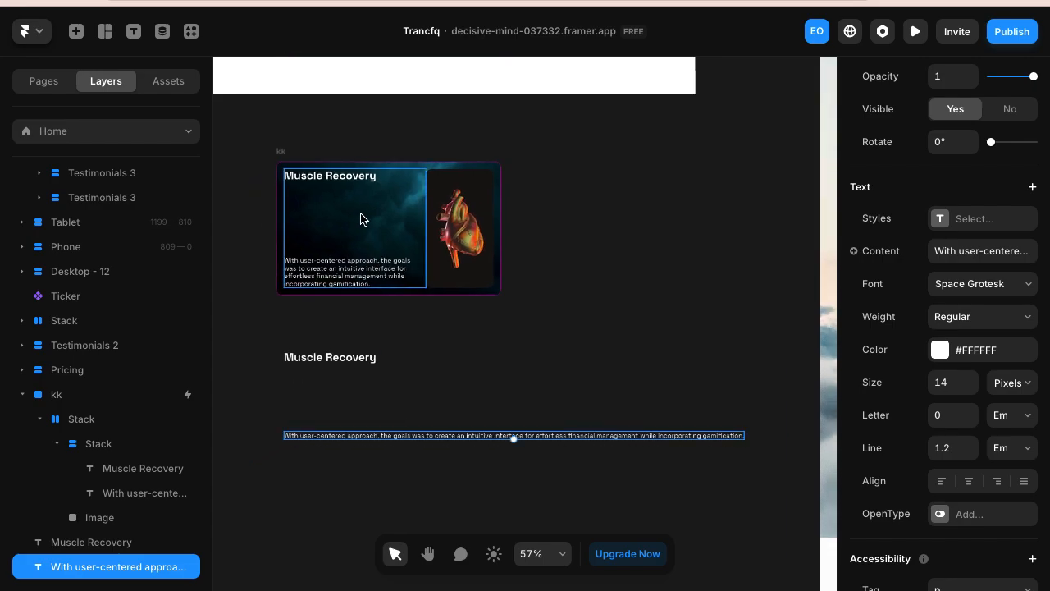
pyautogui.keyDown('shift'); pyautogui.click(352, 359); pyautogui.keyUp('shift')
pyautogui.rightClick(351, 358)
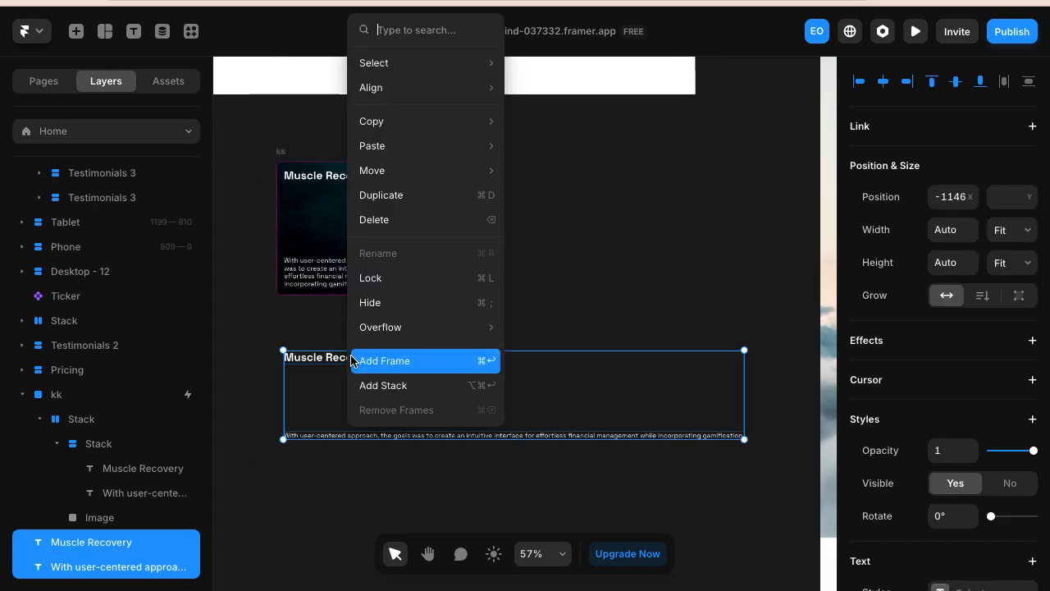
pyautogui.click(383, 382)
pyautogui.scroll(-4, 1047, 503)
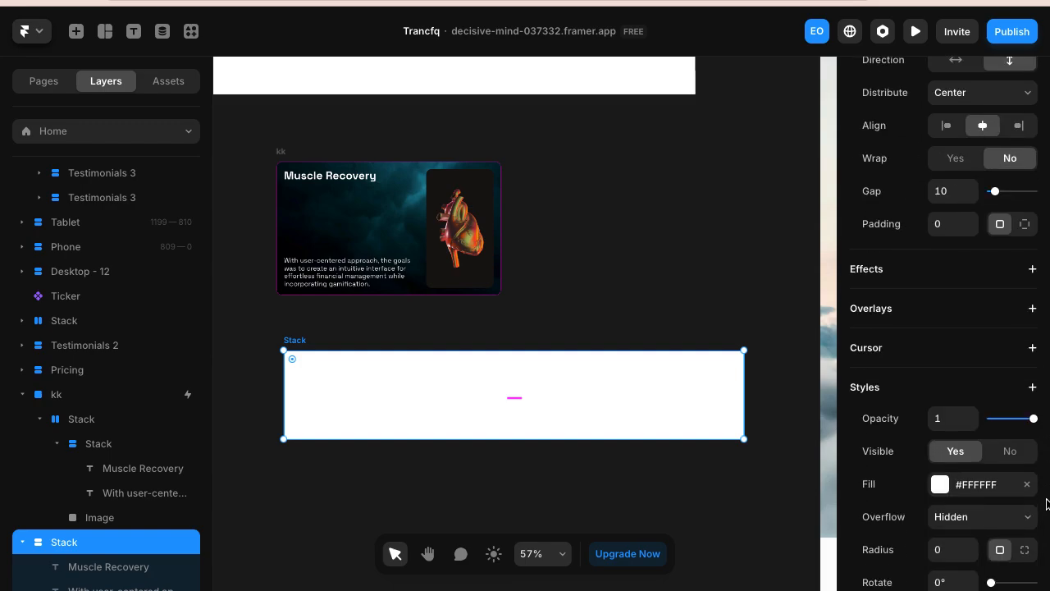
pyautogui.click(1028, 486)
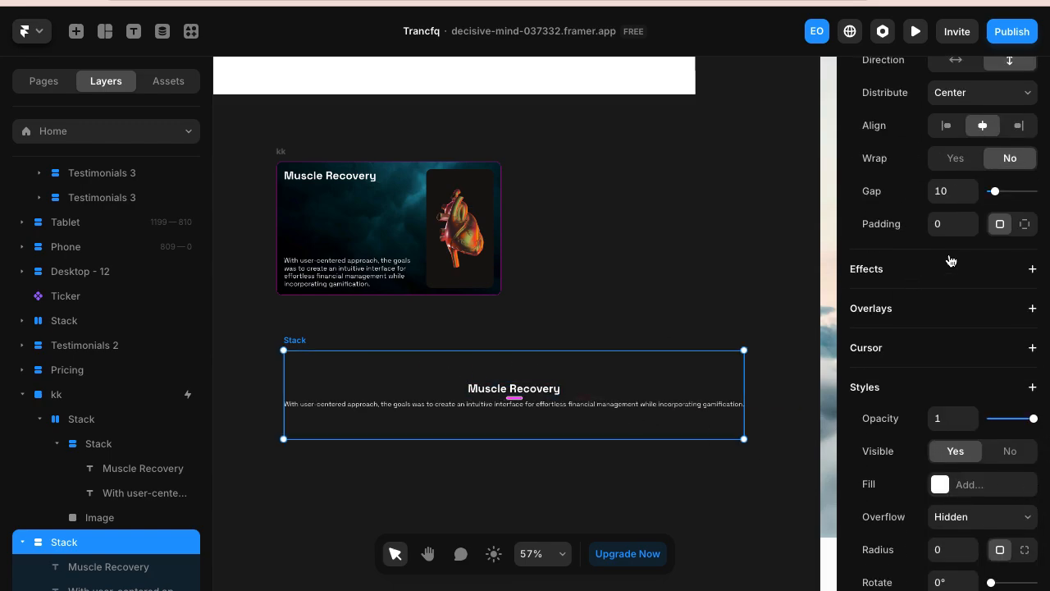
# - Set the new stack's width and height to Fit Content and align its contents to the left
pyautogui.scroll(4, 949, 260)
pyautogui.click(1011, 229)
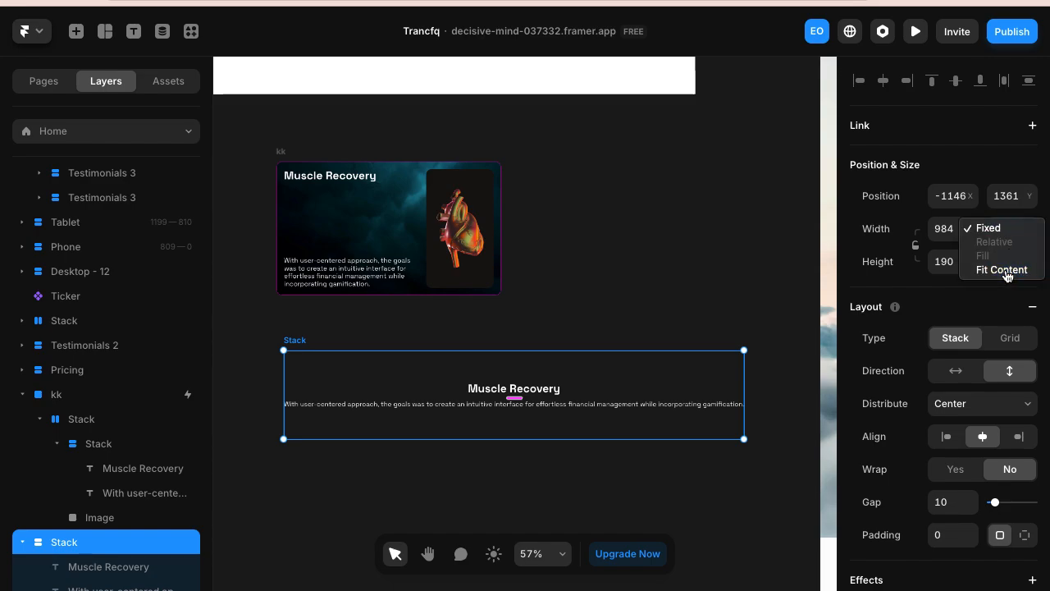
pyautogui.click(1002, 270)
pyautogui.click(1007, 264)
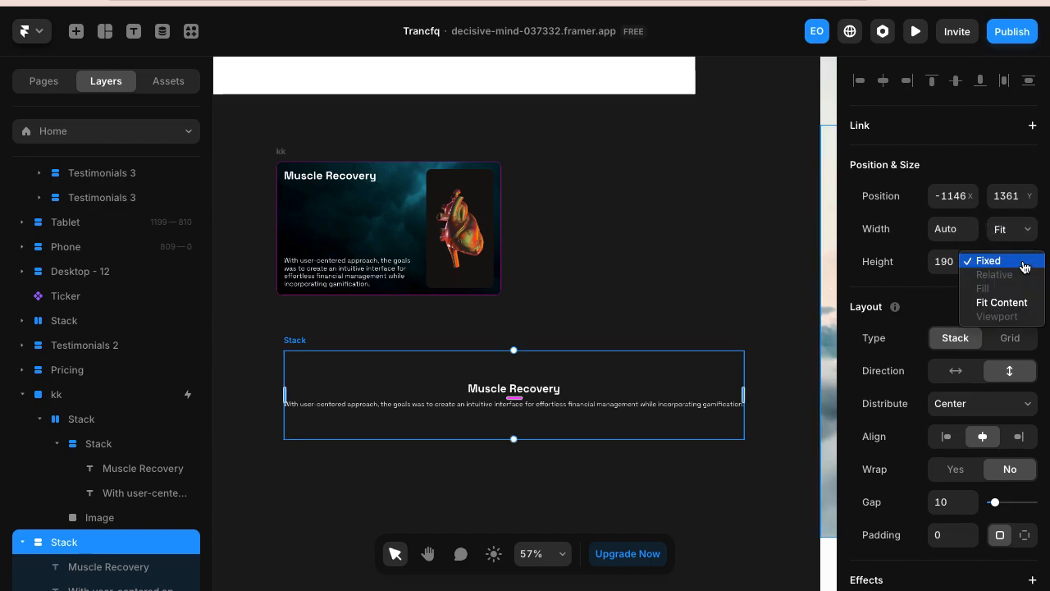
pyautogui.click(975, 308)
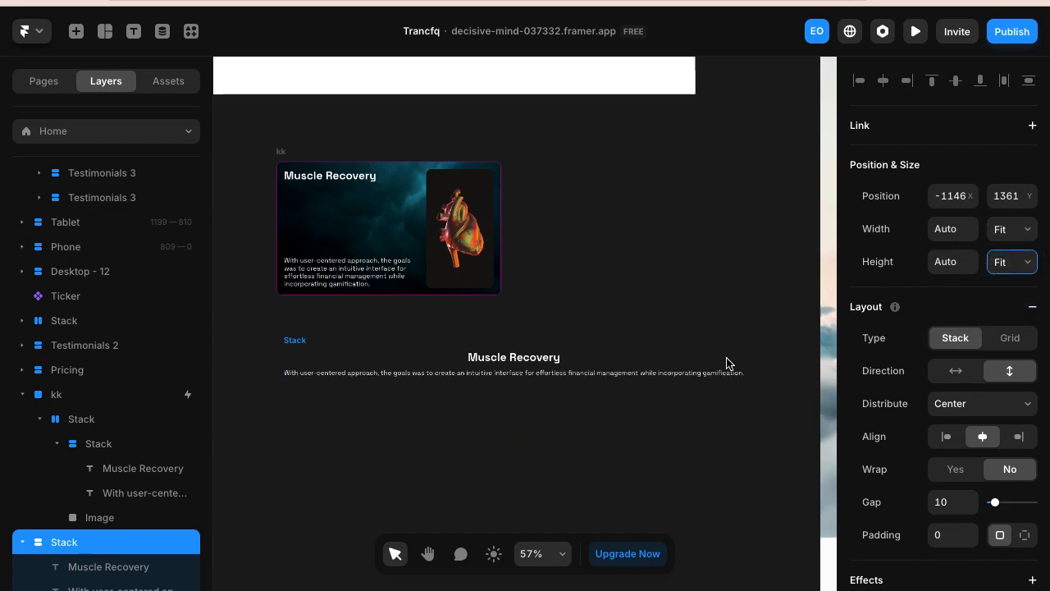
pyautogui.click(946, 437)
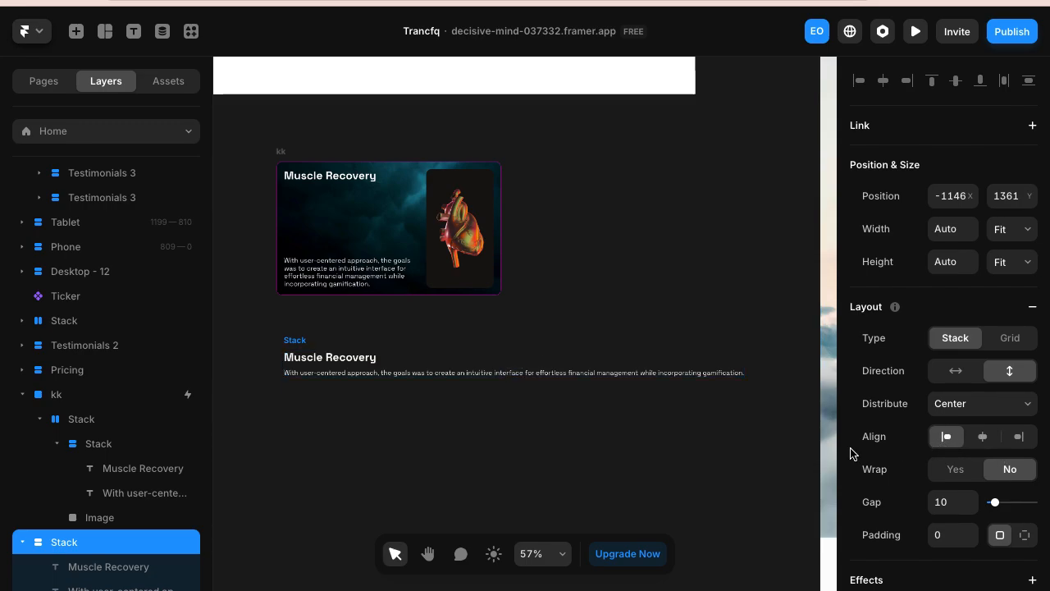
# - Change the loose description text below the card to a Fixed width of 400
pyautogui.click(450, 375)
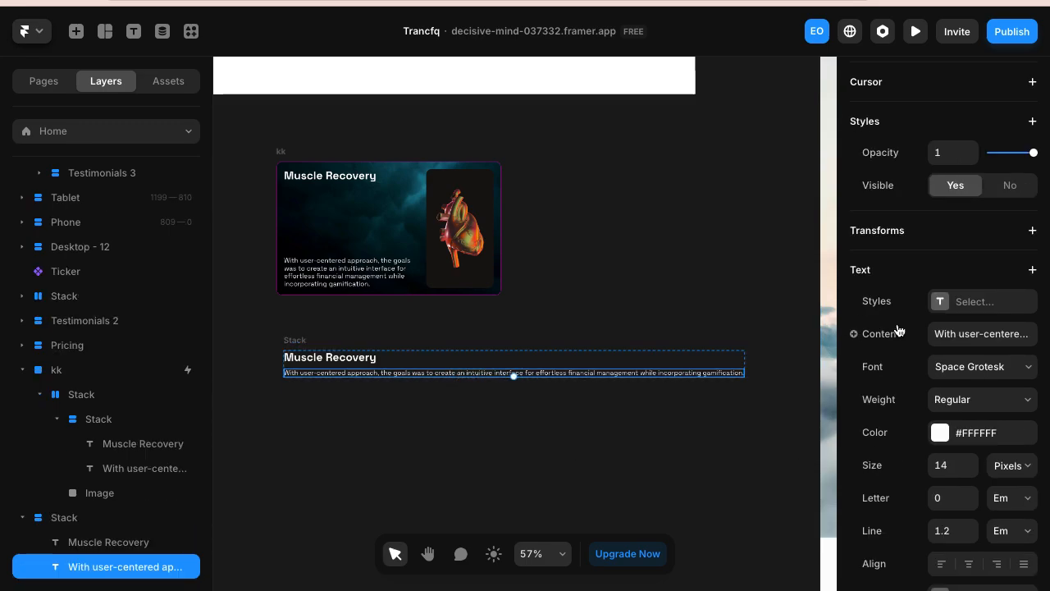
pyautogui.scroll(5, 1014, 215)
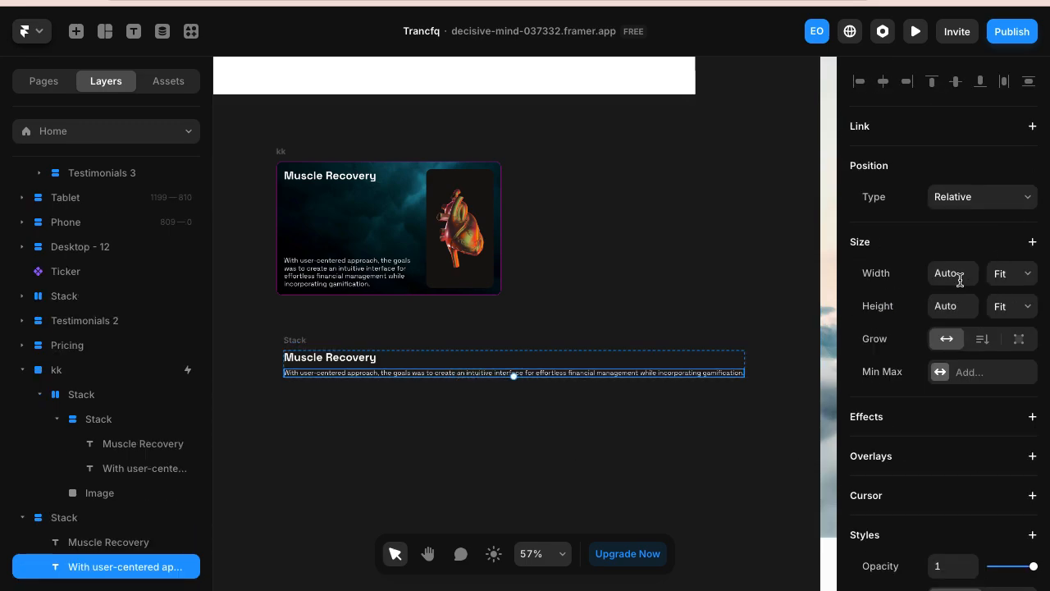
pyautogui.click(1004, 279)
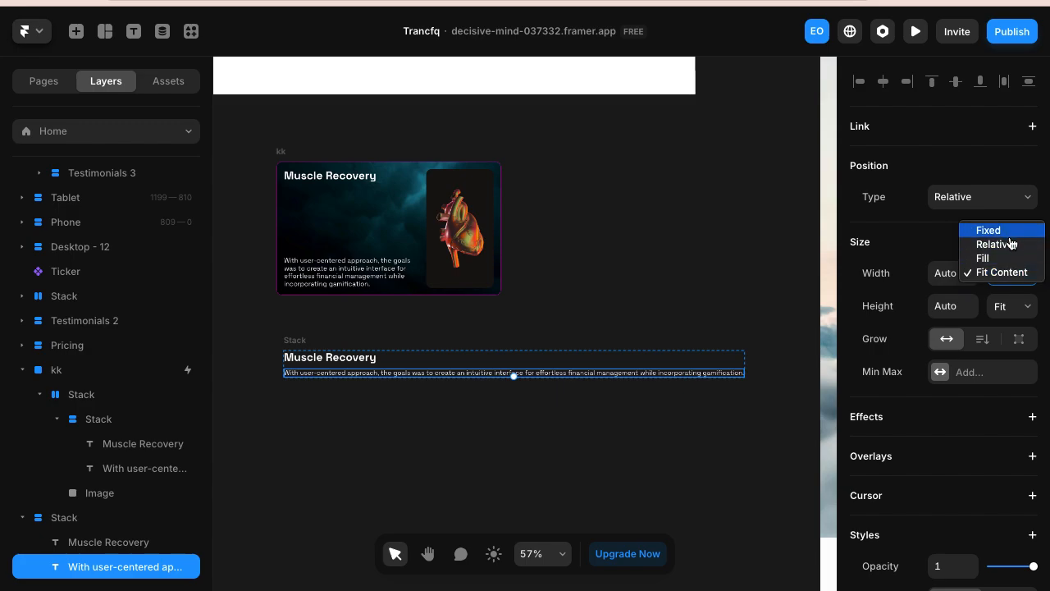
pyautogui.click(698, 370)
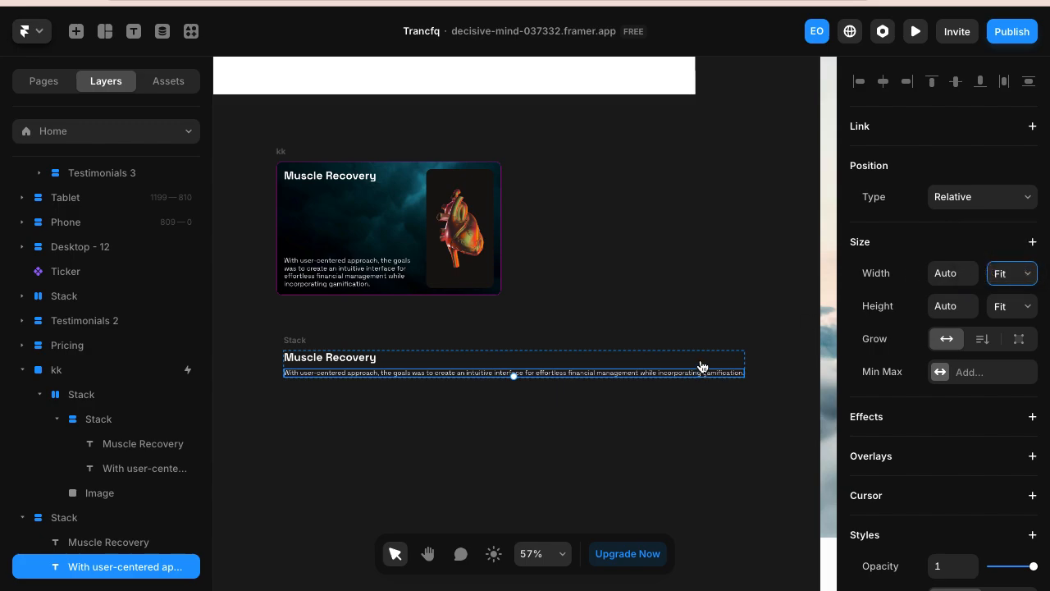
pyautogui.click(998, 279)
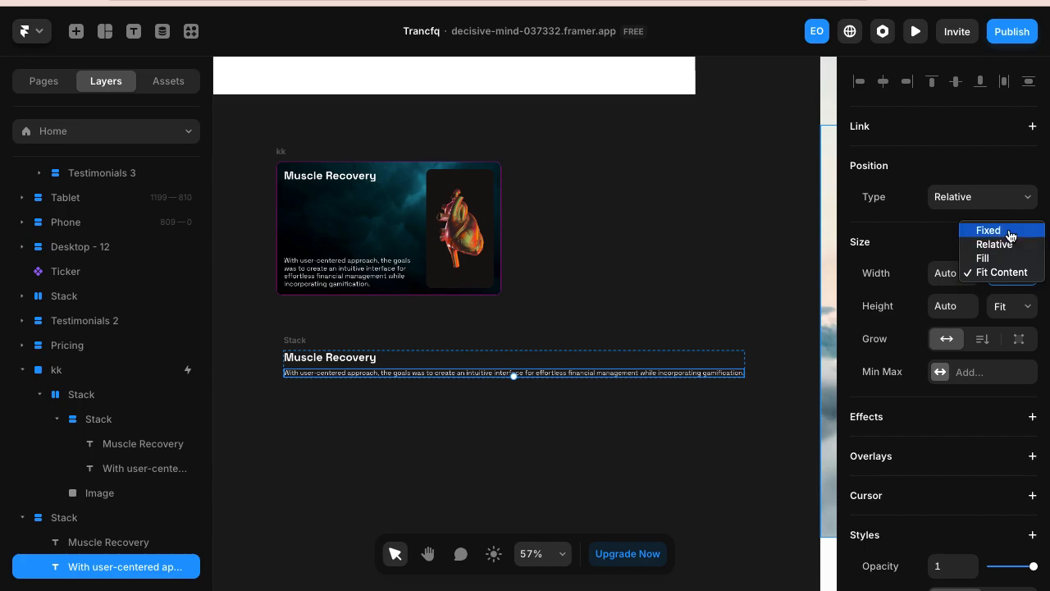
pyautogui.click(1010, 232)
pyautogui.click(941, 274)
pyautogui.write('400')
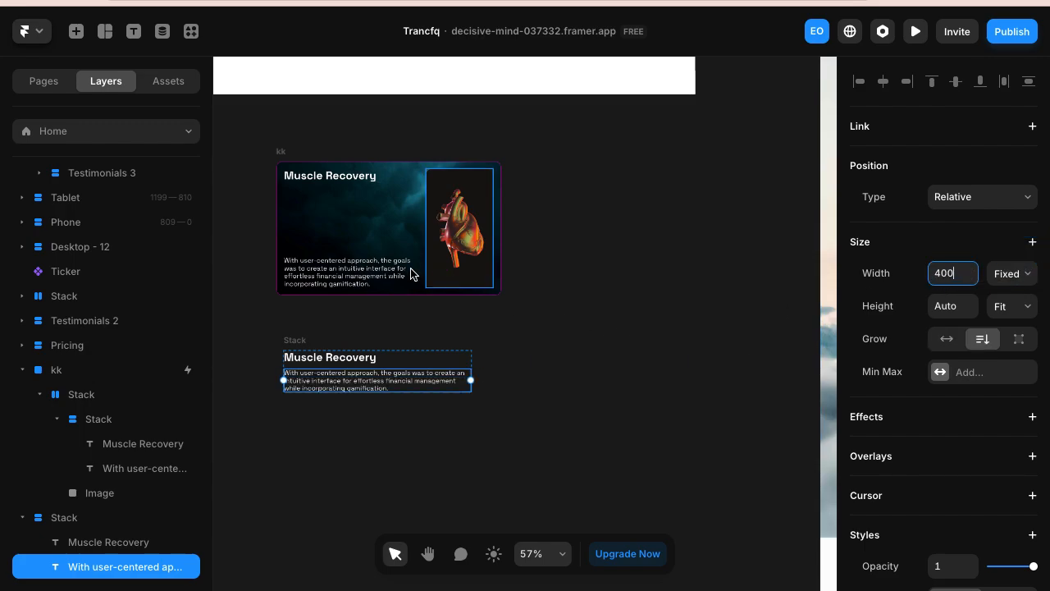
# - Narrow the loose description text to a width of 300
pyautogui.scroll(3, 338, 307)
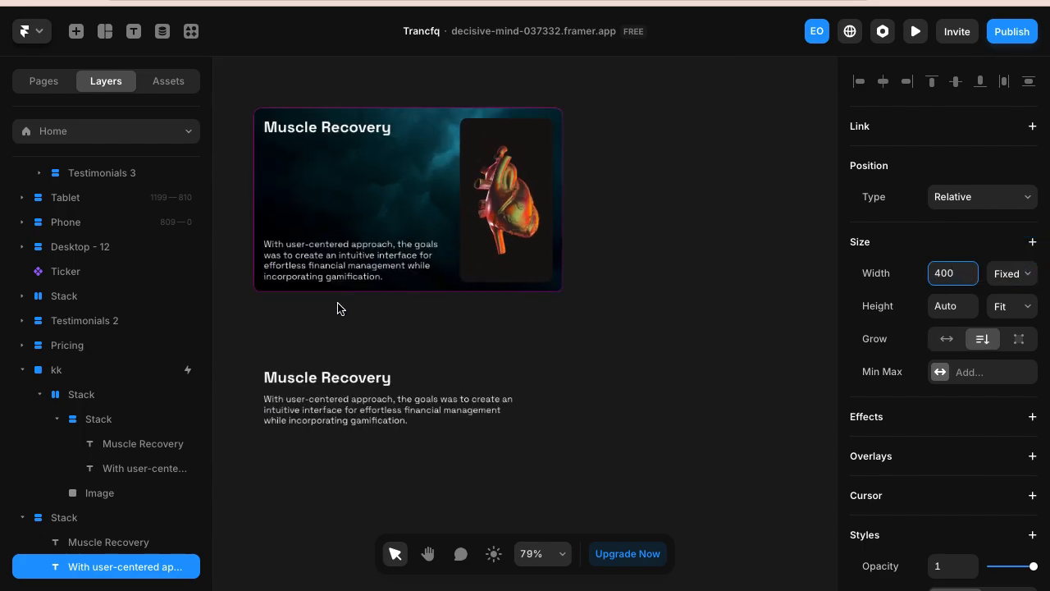
pyautogui.click(946, 280)
pyautogui.write('300')
pyautogui.press('Return')
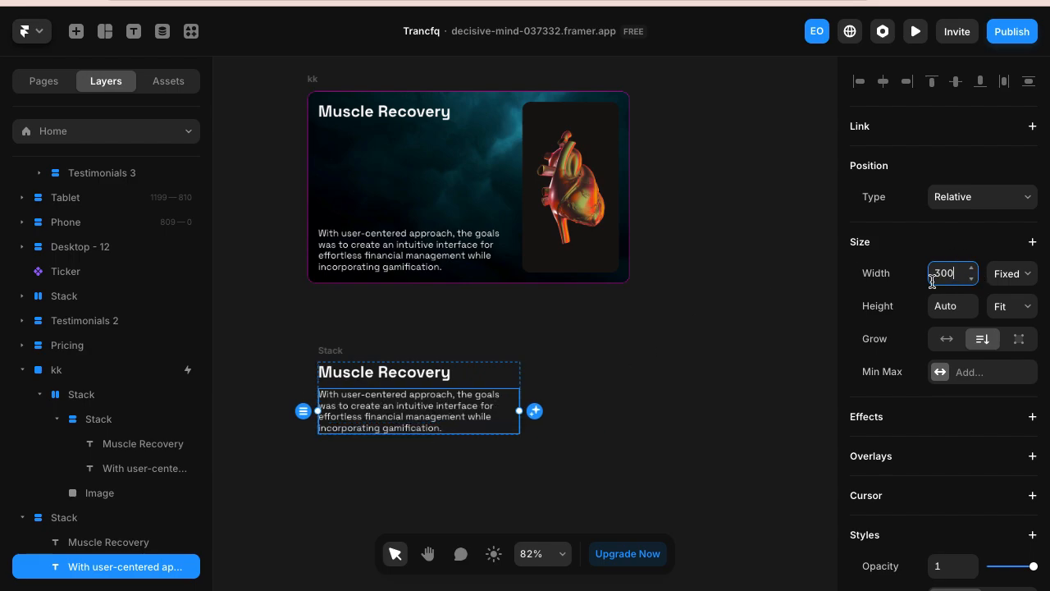
# - Move the text stack straight down, farther from the card, and set its distribution to Space Between
pyautogui.click(634, 305)
pyautogui.click(320, 352)
pyautogui.scroll(-2, 328, 356)
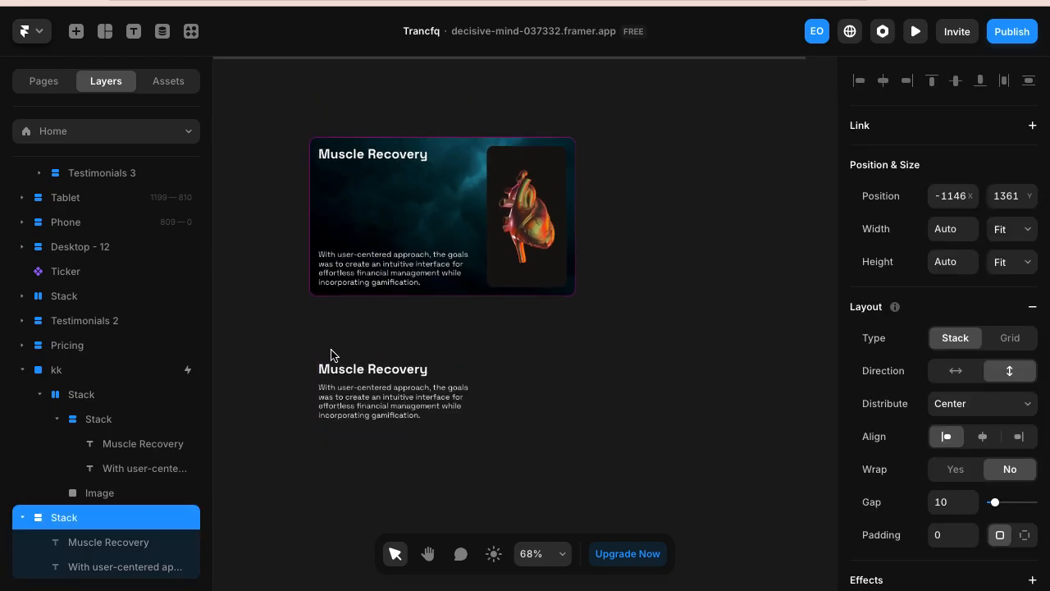
pyautogui.moveTo(331, 353); pyautogui.dragTo(331, 401)
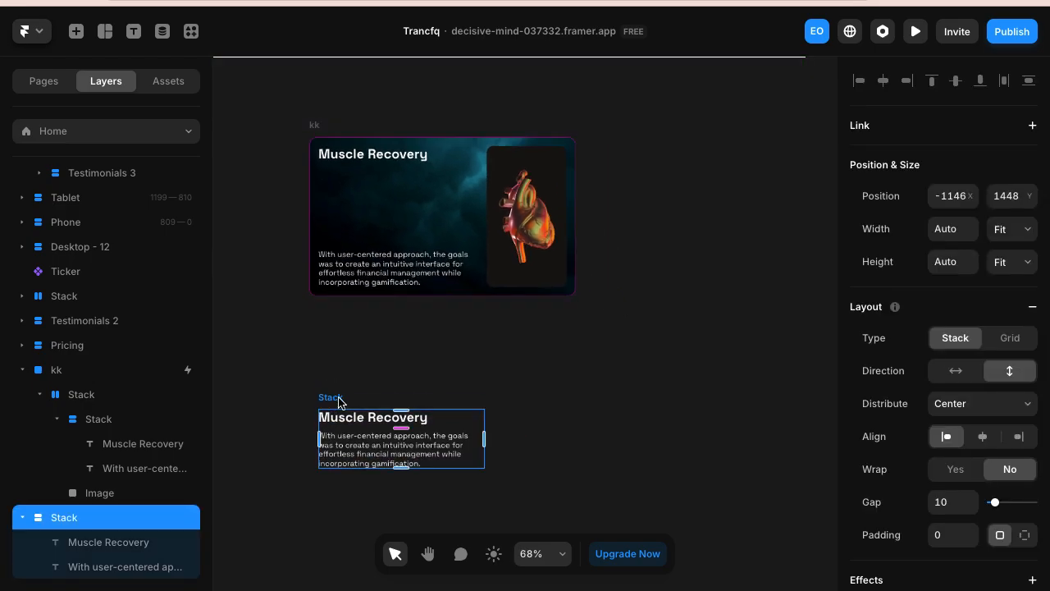
pyautogui.click(975, 406)
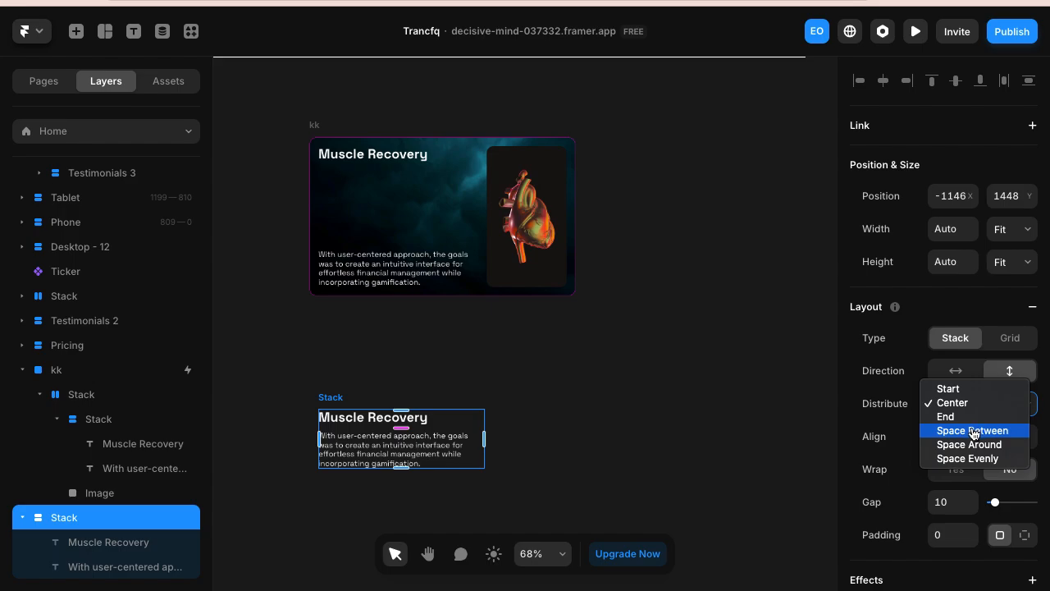
pyautogui.click(973, 431)
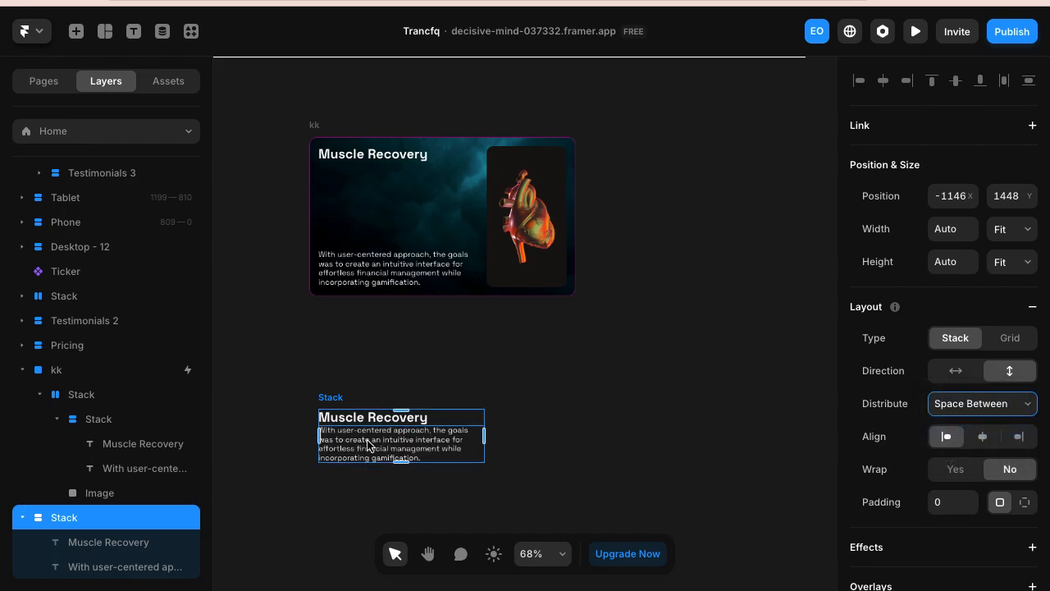
# - Place a copy of the card's heart image beside the loose text stack, to its right
pyautogui.hscroll(-2, 367, 446)
pyautogui.scroll(-1, 367, 446)
pyautogui.hscroll(1, 367, 443)
pyautogui.scroll(1, 367, 443)
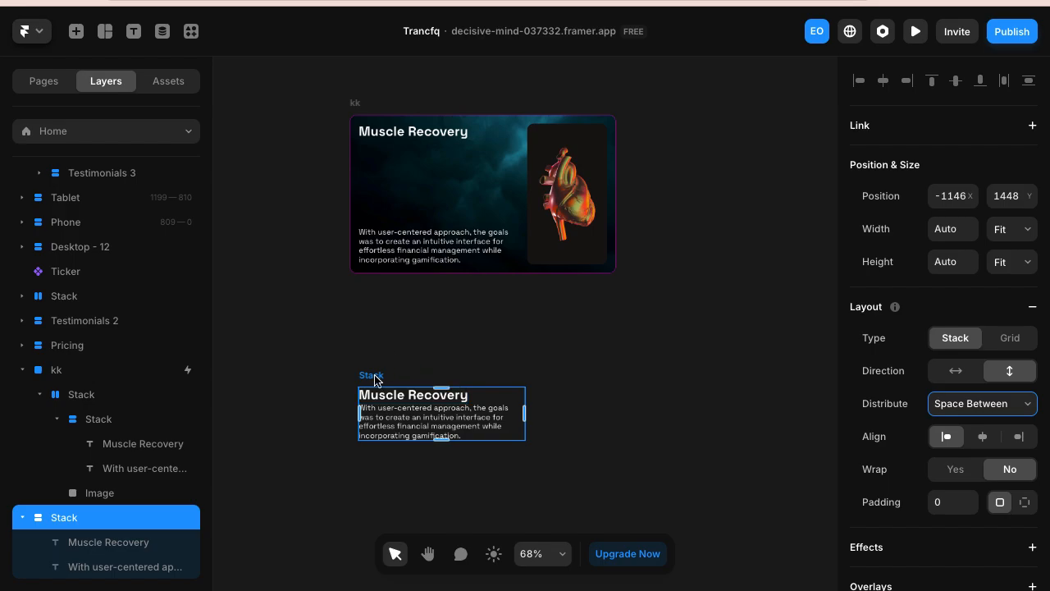
pyautogui.scroll(-2, 525, 177)
pyautogui.click(541, 176)
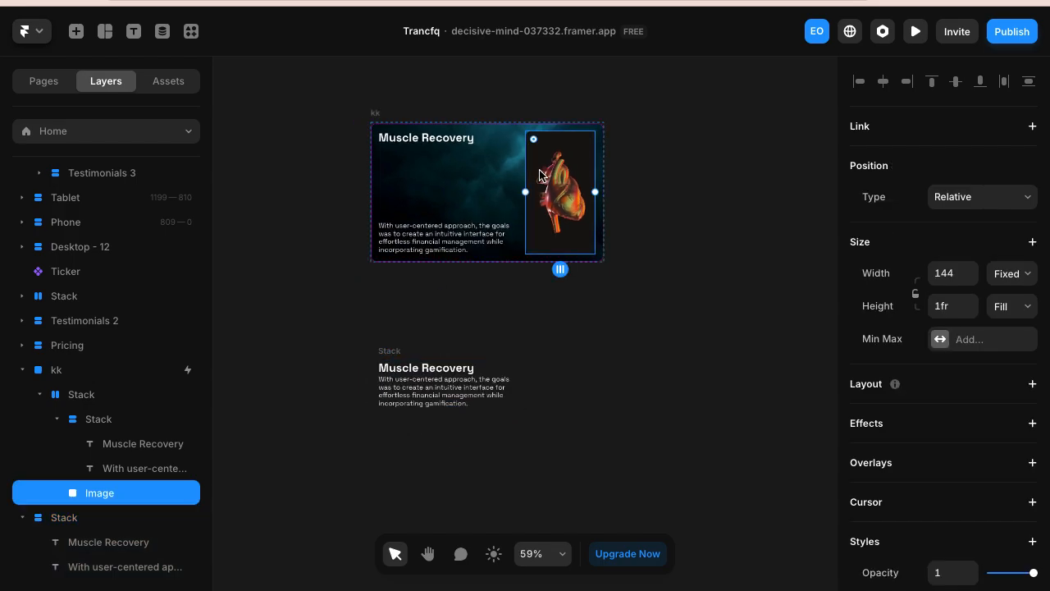
pyautogui.hscroll(1, 539, 175)
pyautogui.scroll(-1, 539, 175)
pyautogui.moveTo(533, 175); pyautogui.dragTo(557, 366)
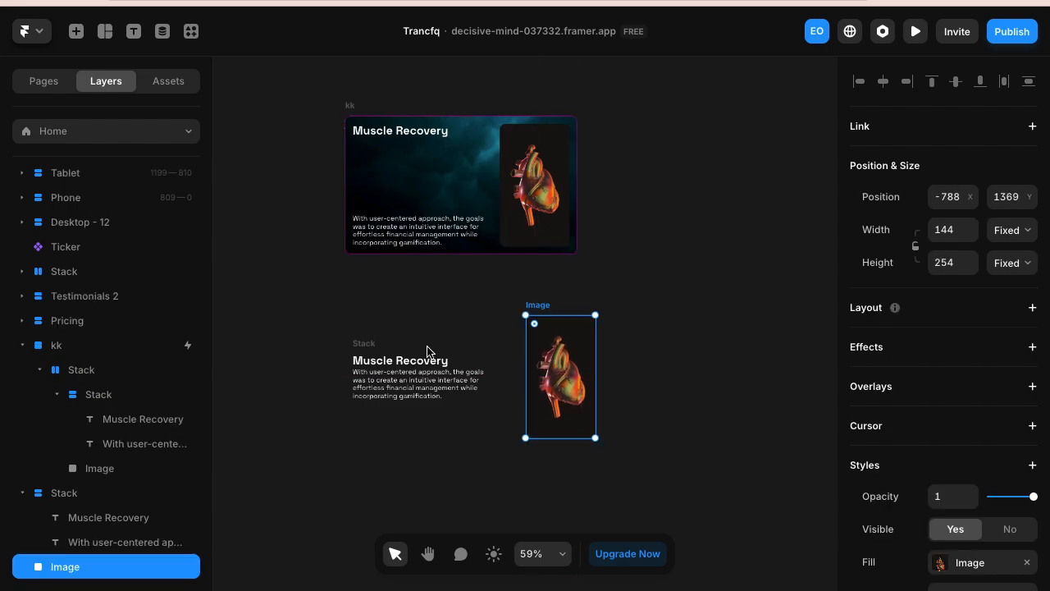
# - Wrap the text stack and the copied heart image in a new stack and remove its fill
pyautogui.keyDown('shift'); pyautogui.click(366, 343); pyautogui.keyUp('shift')
pyautogui.rightClick(365, 343)
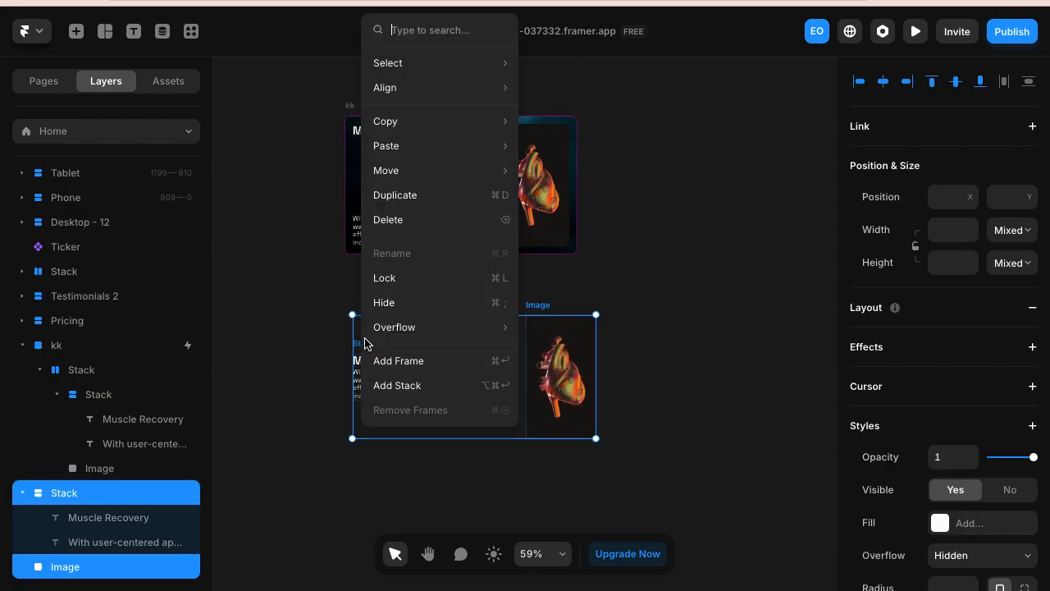
pyautogui.click(406, 385)
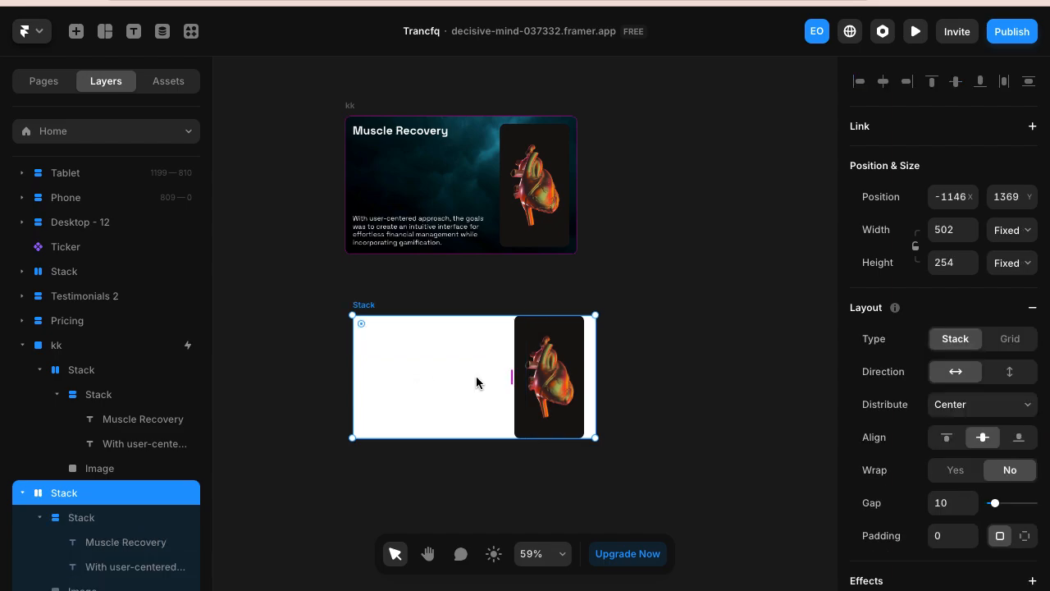
pyautogui.scroll(-3, 1024, 486)
pyautogui.scroll(-3, 994, 520)
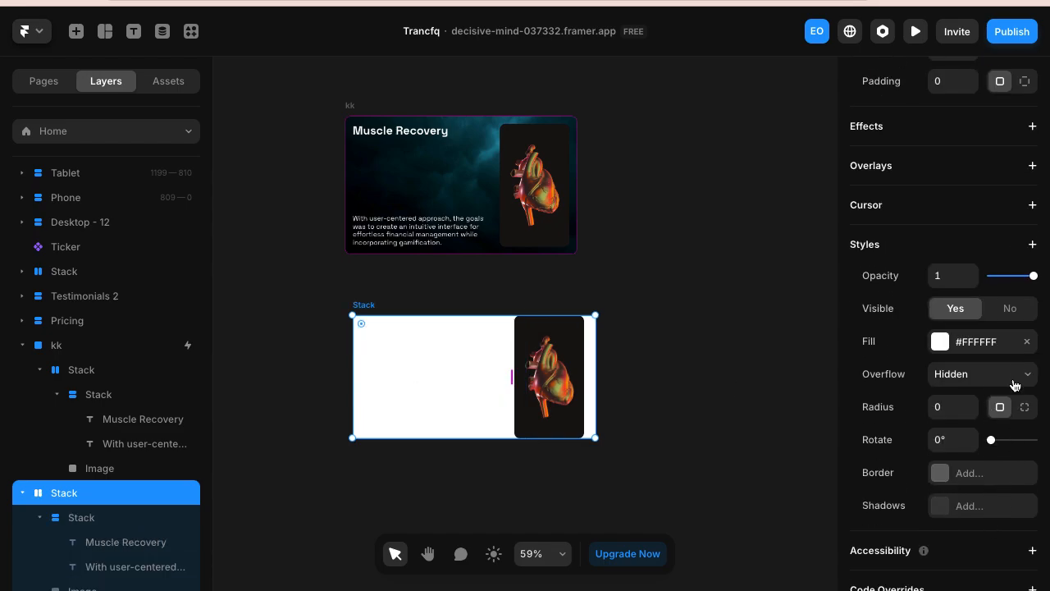
pyautogui.click(1025, 343)
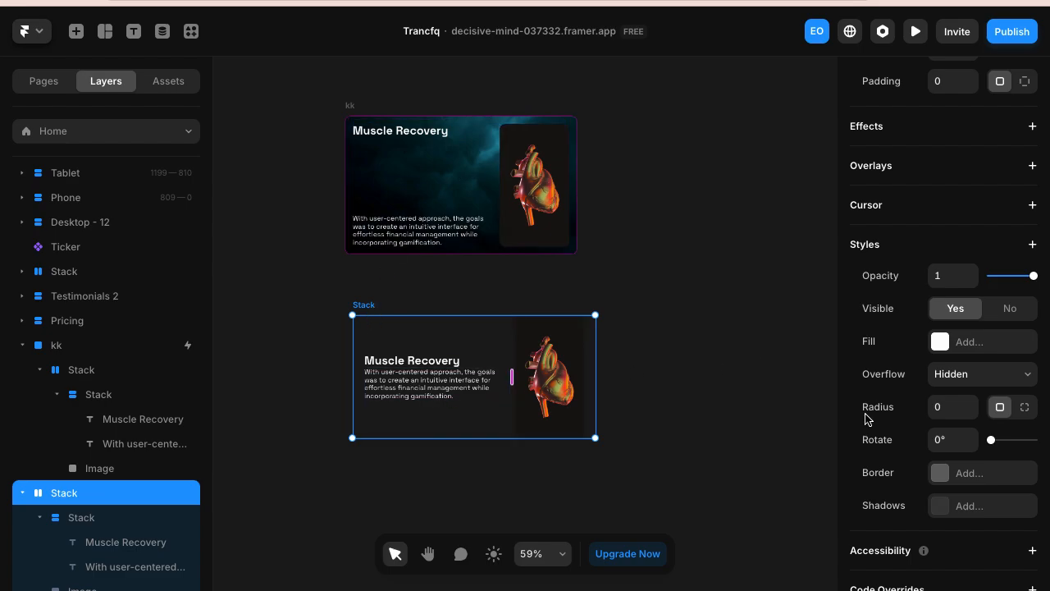
# - Set the new outer stack's width and height to Fit Content
pyautogui.scroll(-1, 867, 417)
pyautogui.scroll(5, 872, 375)
pyautogui.click(1025, 230)
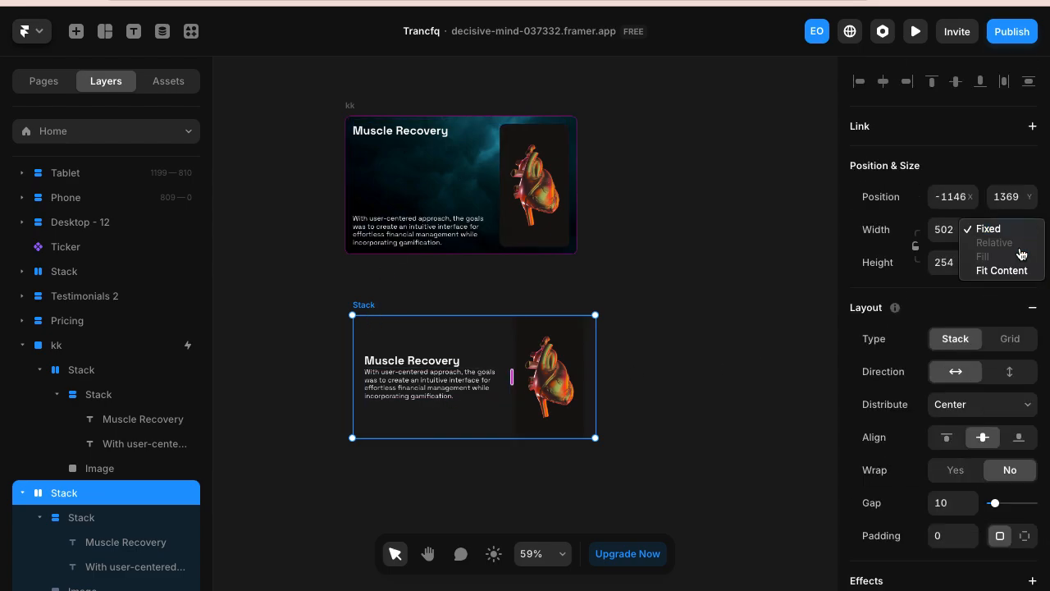
pyautogui.click(1019, 270)
pyautogui.click(1025, 263)
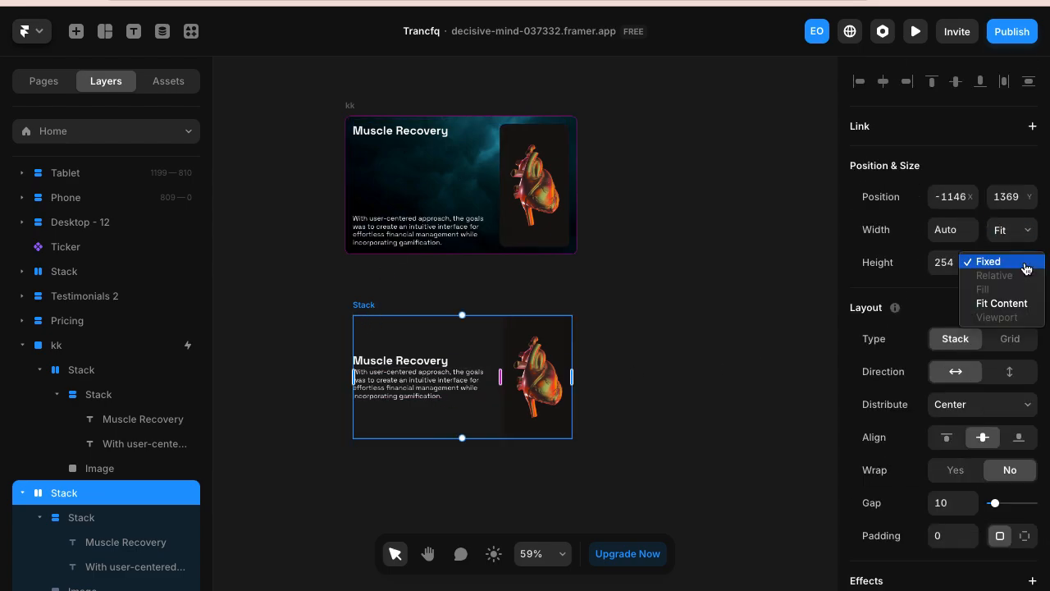
pyautogui.click(1005, 304)
# - Set the inner text stack's height to Fill within the outer stack
pyautogui.scroll(3, 467, 364)
pyautogui.hscroll(-2, 471, 366)
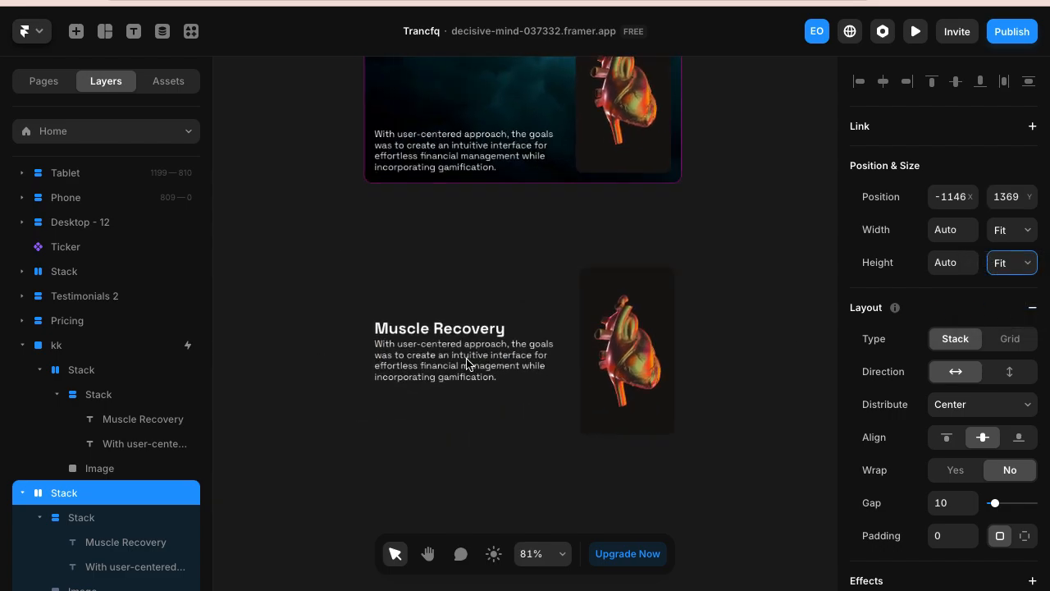
pyautogui.click(534, 327)
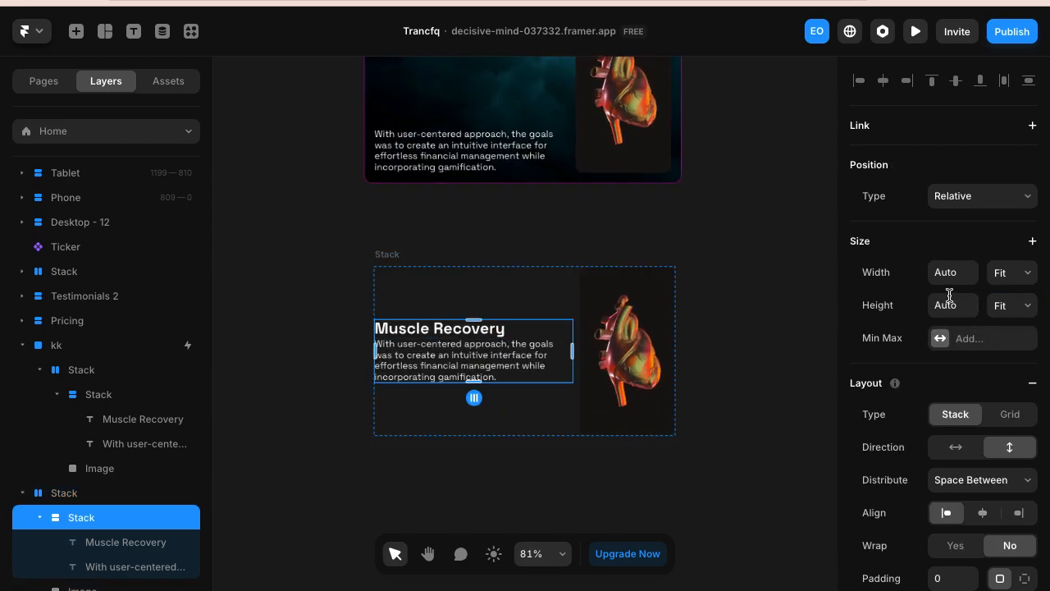
pyautogui.click(1014, 300)
pyautogui.click(1012, 290)
pyautogui.scroll(-3, 544, 261)
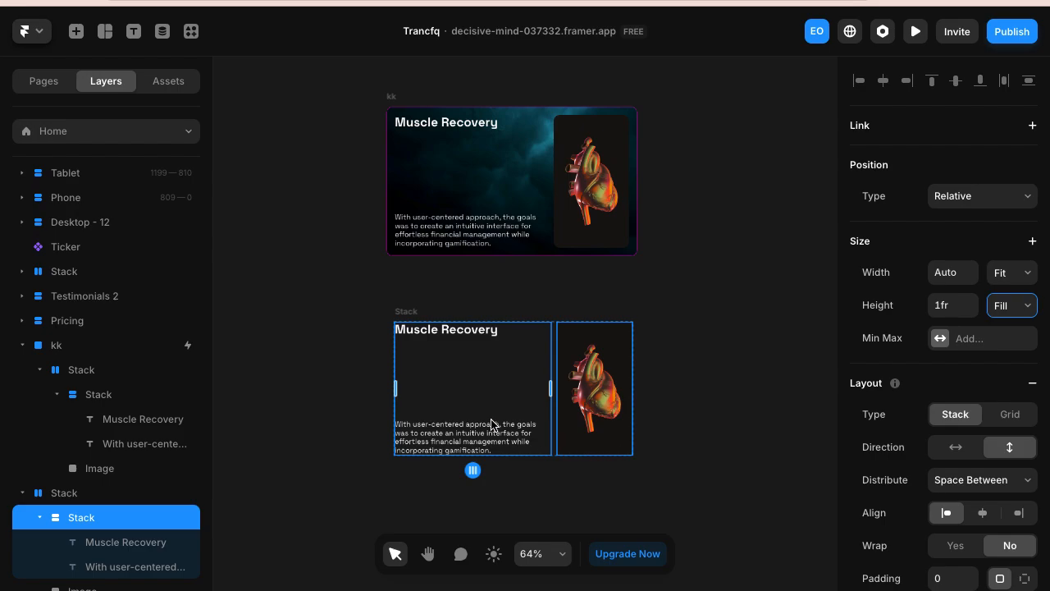
# - Set the padding of the outer stack holding the text and heart image to 24
pyautogui.scroll(3, 449, 335)
pyautogui.scroll(-2, 449, 334)
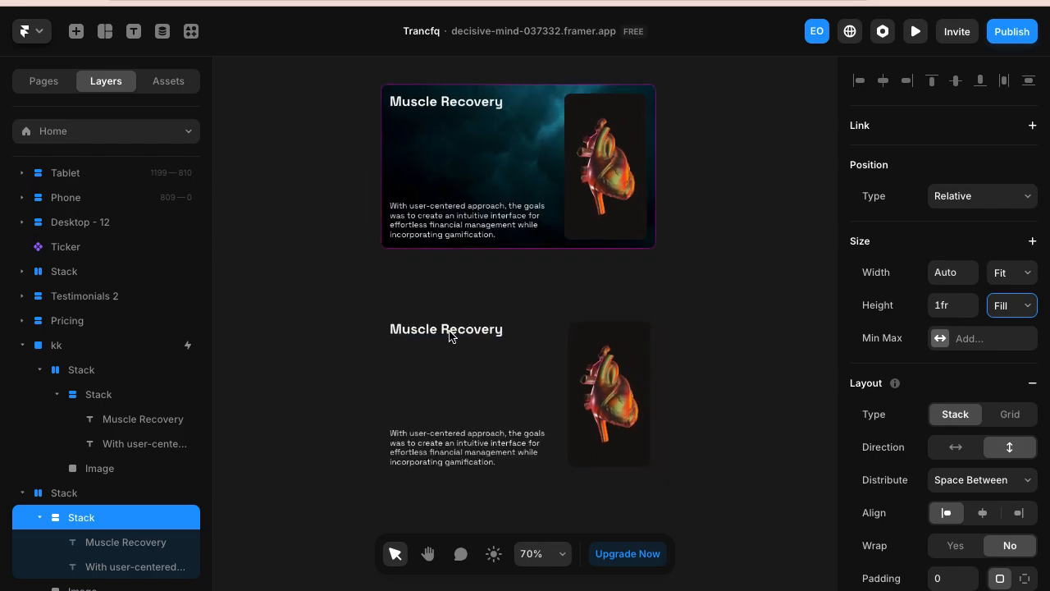
pyautogui.click(407, 310)
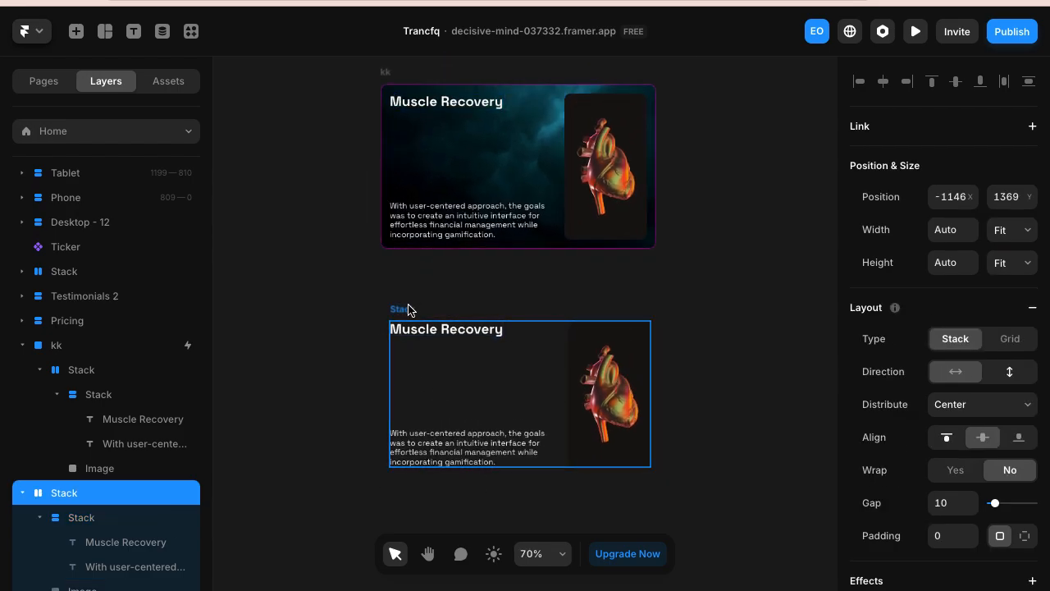
pyautogui.click(401, 76)
pyautogui.scroll(-3, 998, 451)
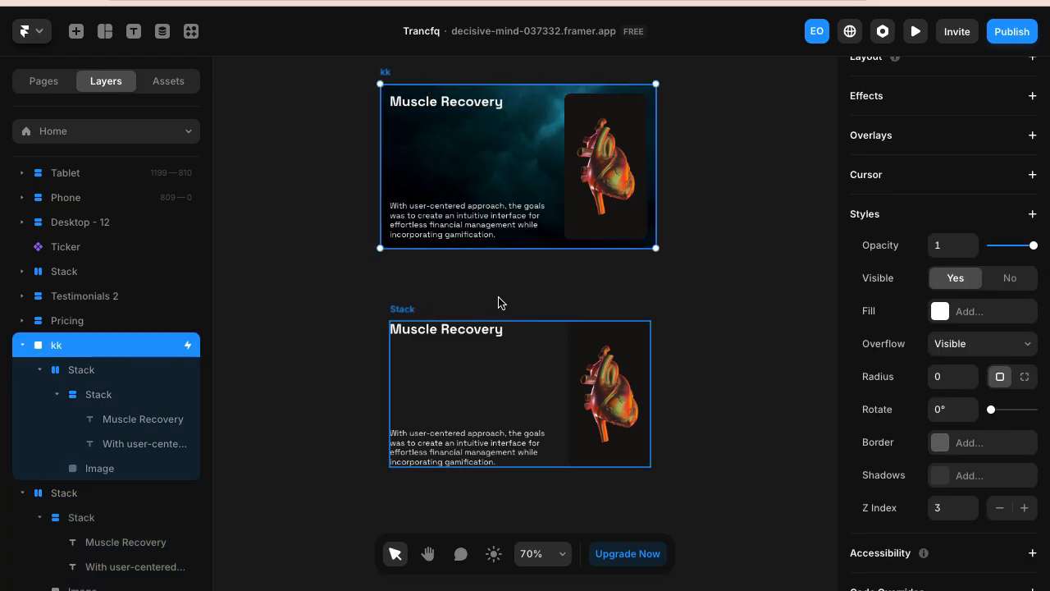
pyautogui.click(412, 309)
pyautogui.scroll(-1, 906, 447)
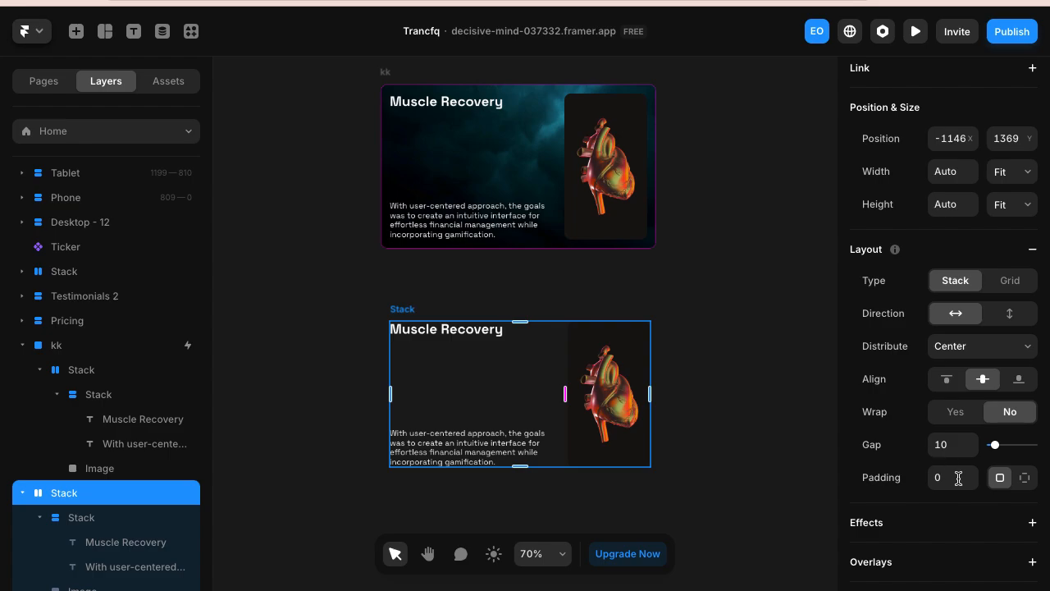
pyautogui.click(939, 476)
pyautogui.write('24')
pyautogui.press('Return')
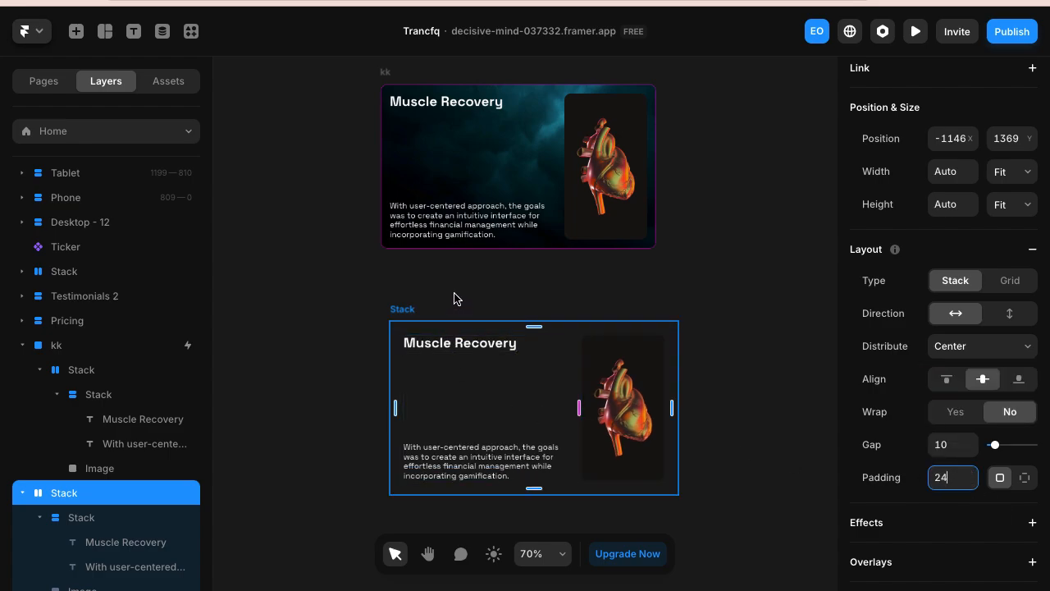
# - Add a fill of type Image to the outer stack holding the text and heart image
pyautogui.hscroll(1, 454, 298)
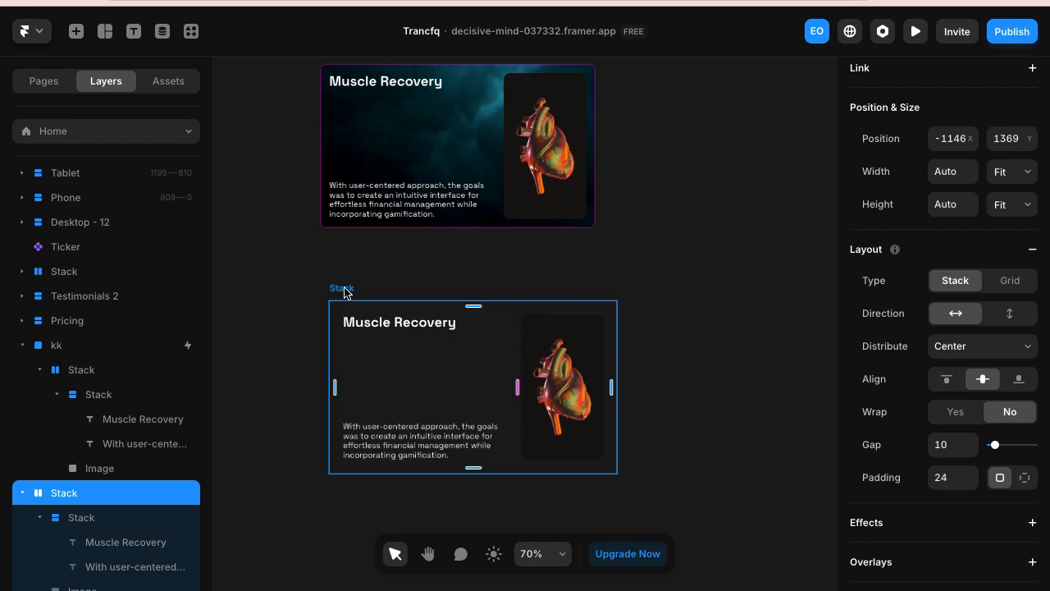
pyautogui.scroll(-5, 999, 484)
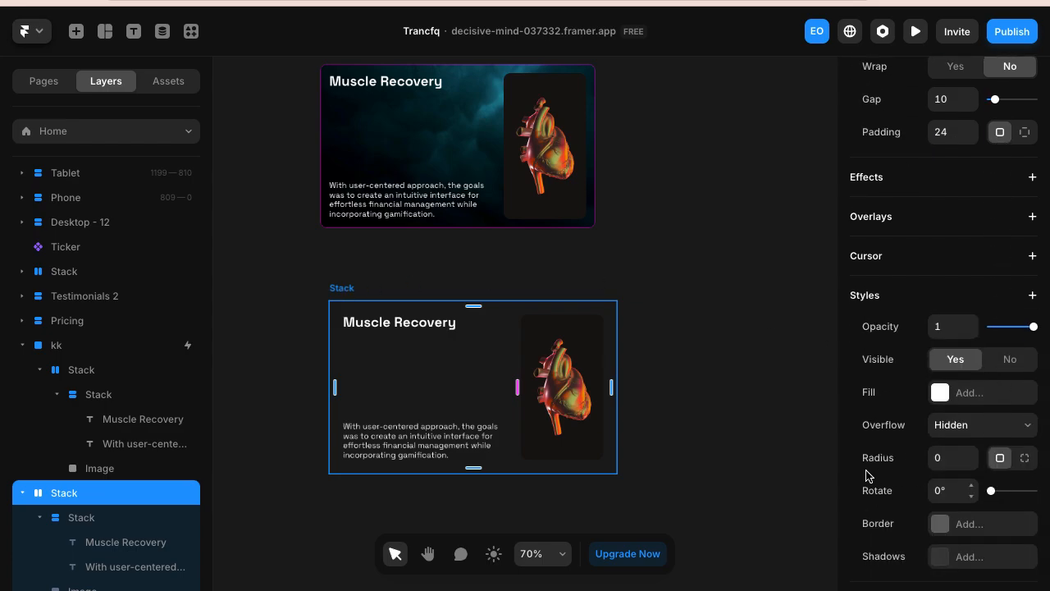
pyautogui.click(952, 400)
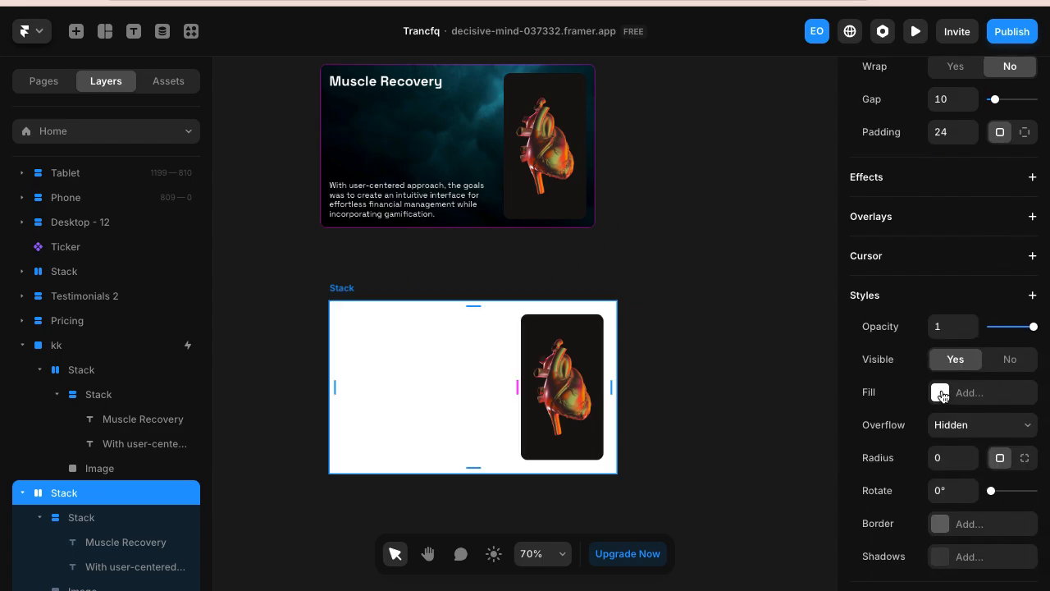
pyautogui.click(794, 160)
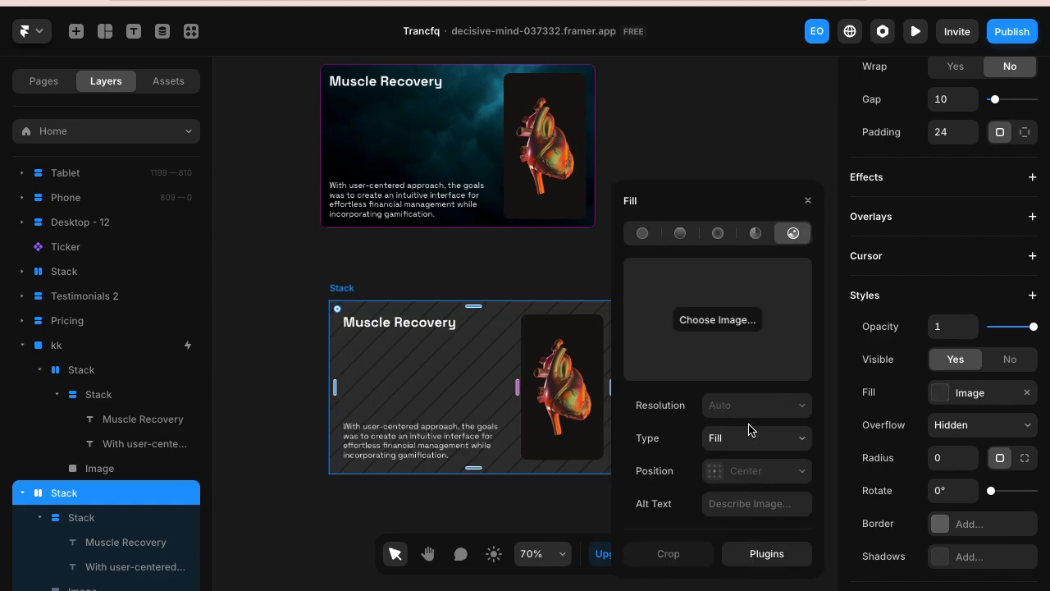
# - Use the Unsplash plugin to fill the outer stack with the photo of a yellow skull on red
pyautogui.click(762, 556)
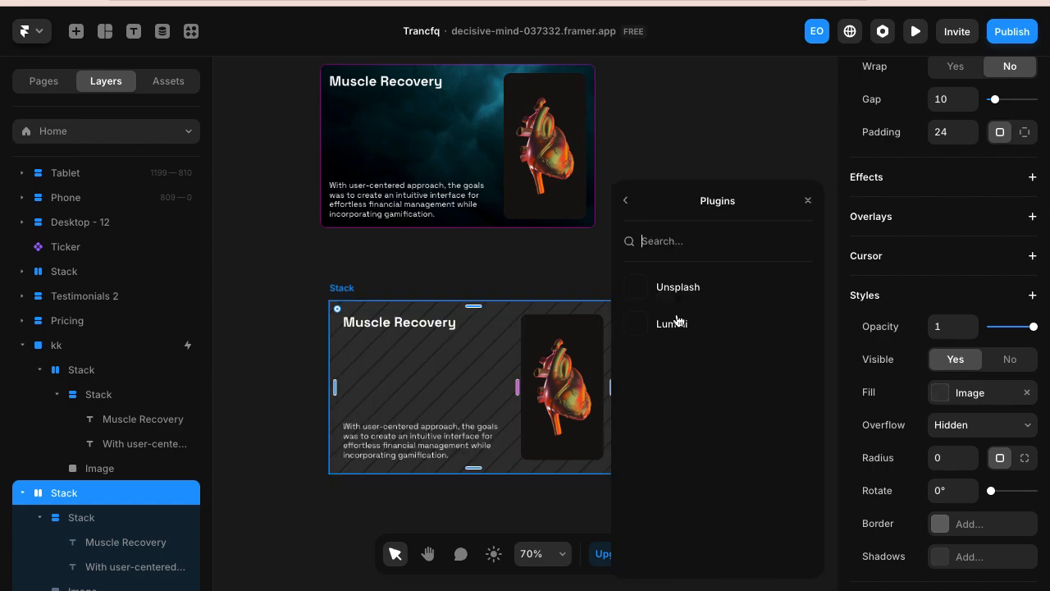
pyautogui.click(690, 293)
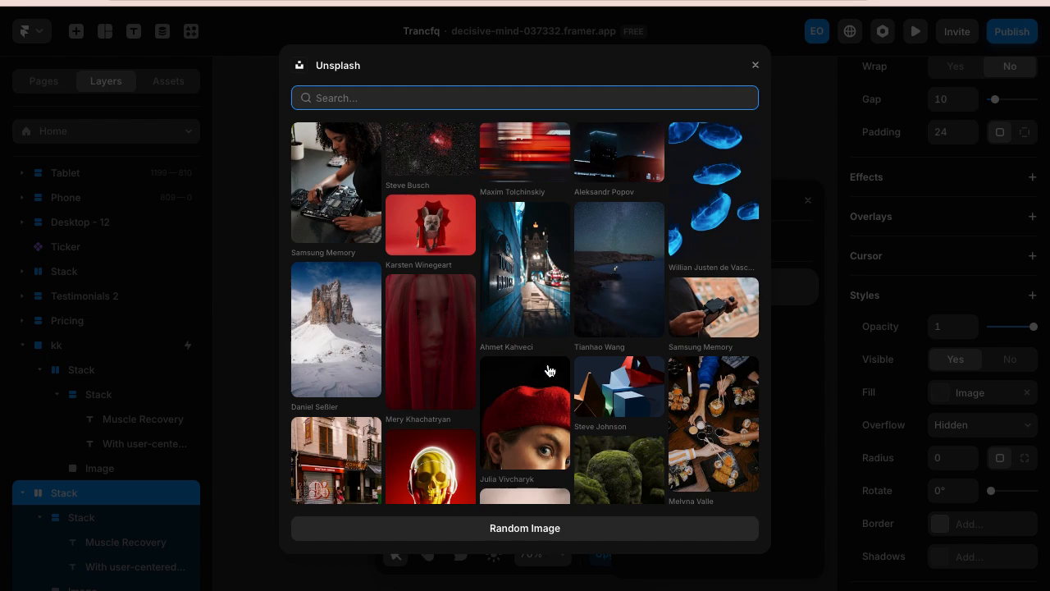
pyautogui.scroll(-3, 549, 371)
pyautogui.click(425, 330)
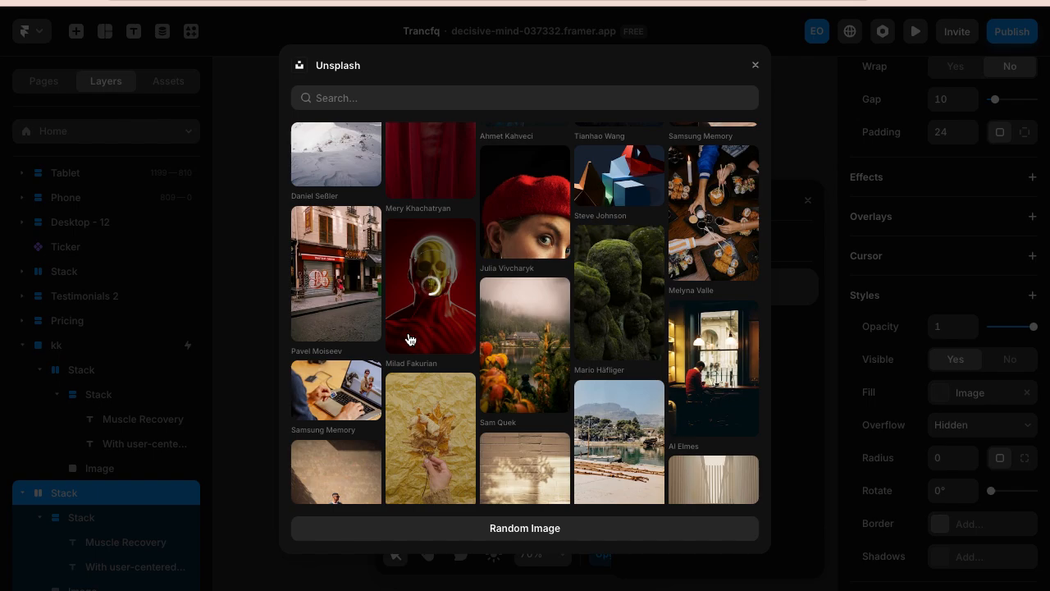
pyautogui.scroll(-3, 361, 386)
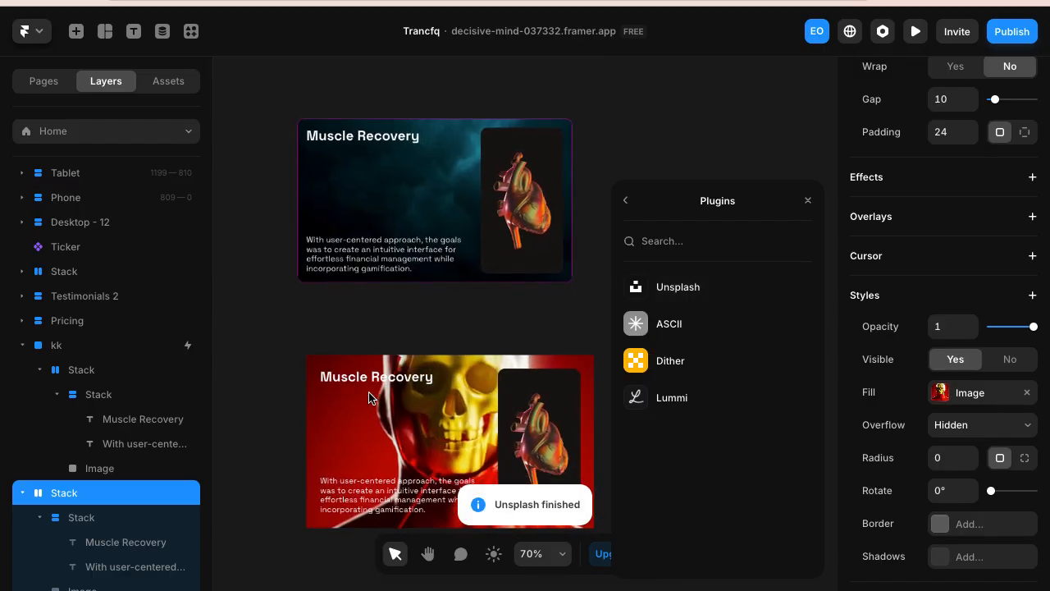
pyautogui.keyDown('ctrl'); pyautogui.scroll(3, 372, 285); pyautogui.keyUp('ctrl')
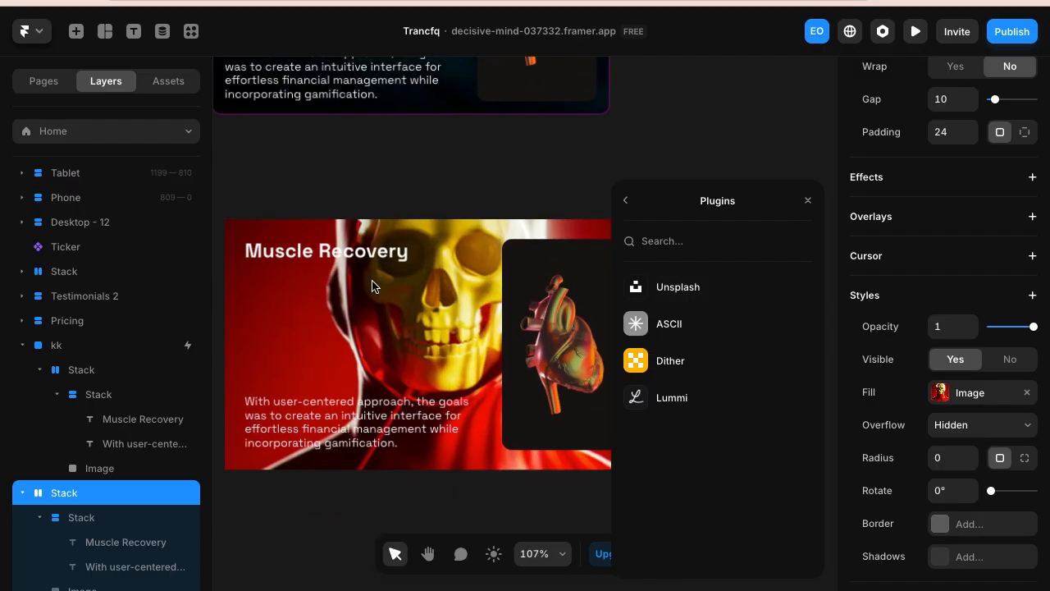
pyautogui.keyDown('ctrl'); pyautogui.scroll(-2, 372, 285); pyautogui.keyUp('ctrl')
pyautogui.keyDown('ctrl'); pyautogui.scroll(-2, 372, 285); pyautogui.keyUp('ctrl')
pyautogui.hscroll(-2, 372, 285)
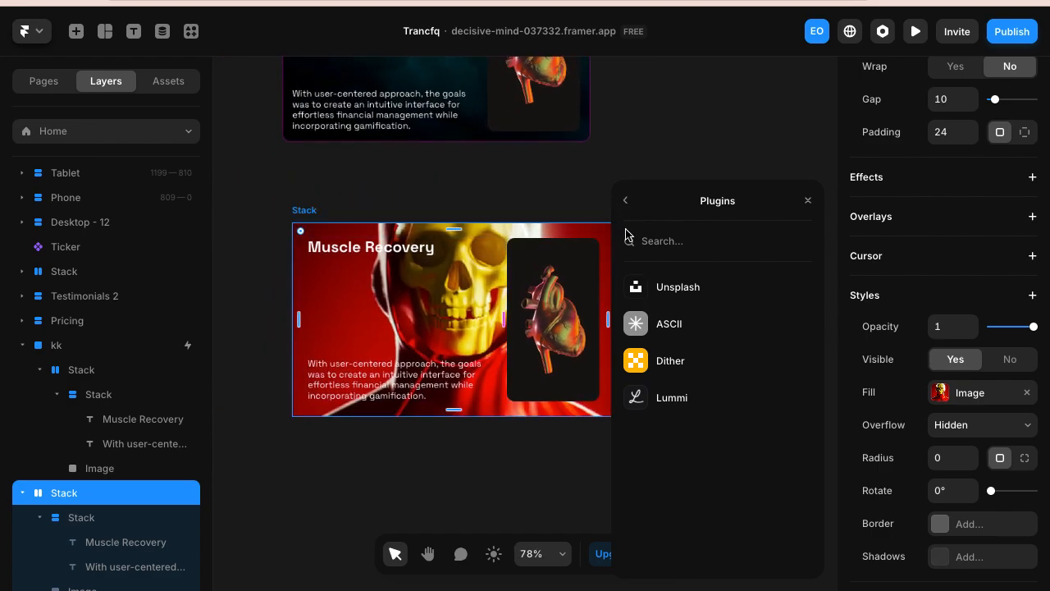
pyautogui.click(625, 202)
pyautogui.hscroll(2, 488, 408)
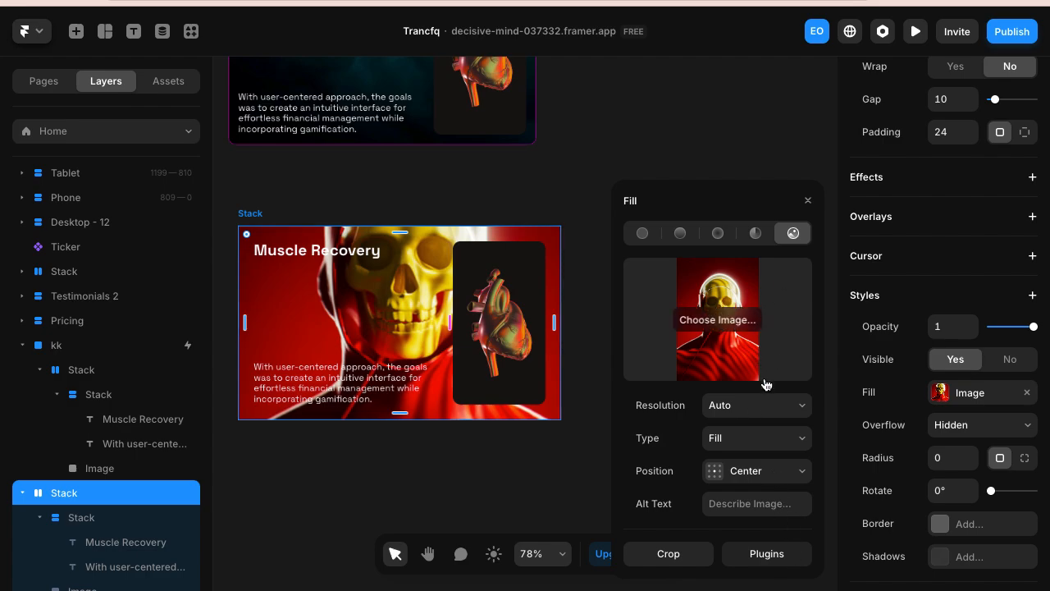
pyautogui.moveTo(1038, 329)
pyautogui.mouseDown()
pyautogui.moveTo(991, 328)
pyautogui.moveTo(1035, 328)
pyautogui.mouseUp()
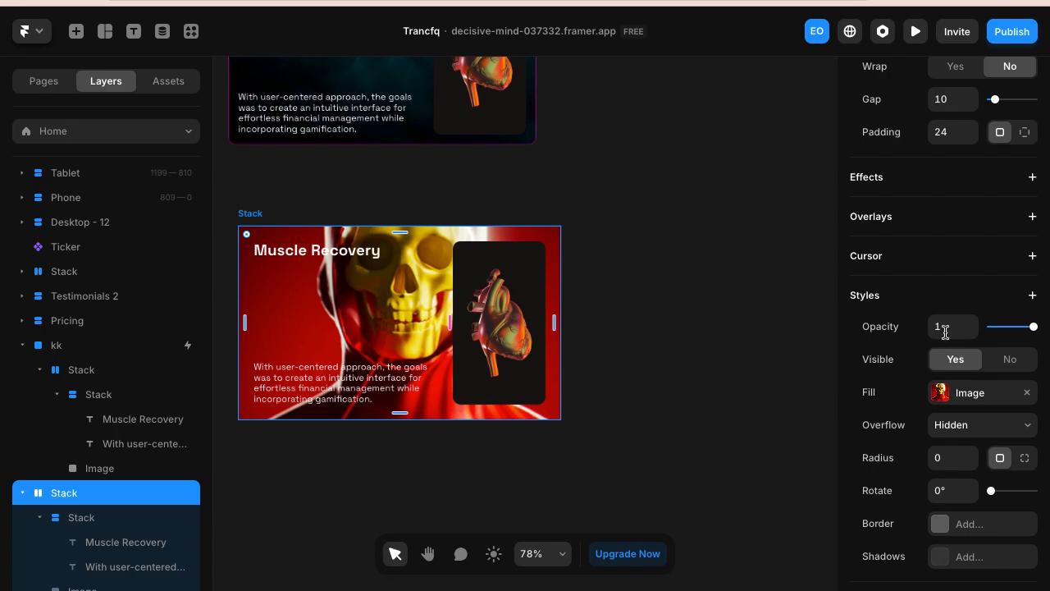
# - Replace the outer stack's background with the dark, water-drop-like textured surface photo from Unsplash
pyautogui.click(940, 392)
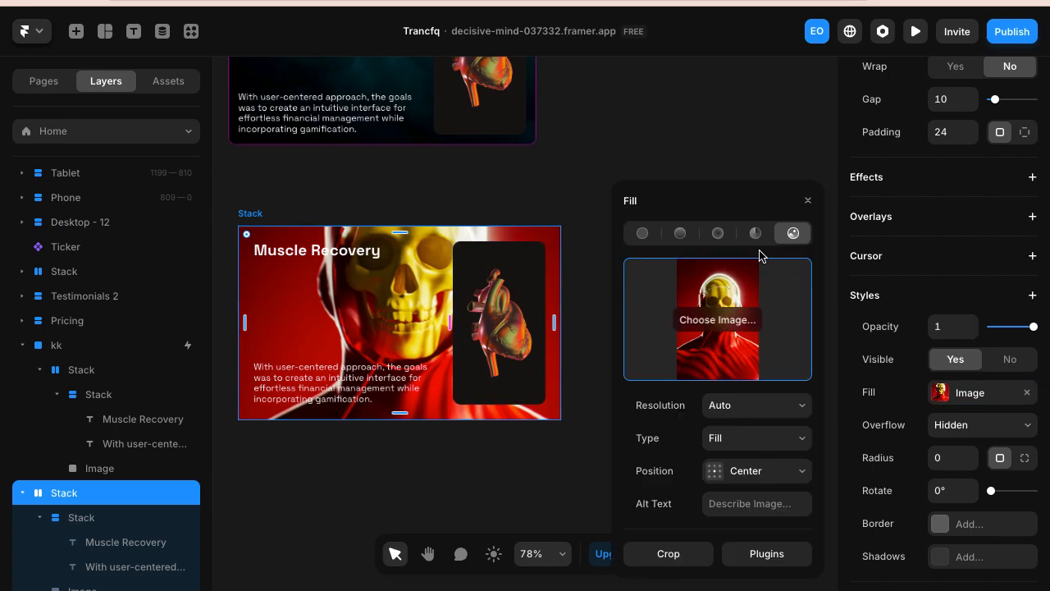
pyautogui.click(769, 554)
pyautogui.scroll(1, 582, 303)
pyautogui.click(674, 291)
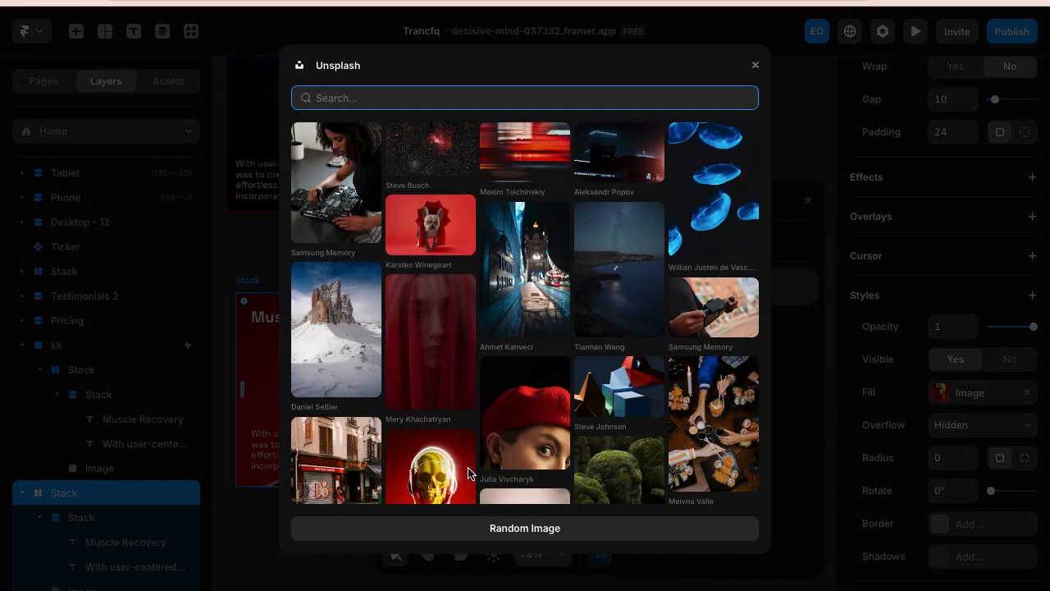
pyautogui.scroll(-2, 558, 373)
pyautogui.scroll(-10, 558, 372)
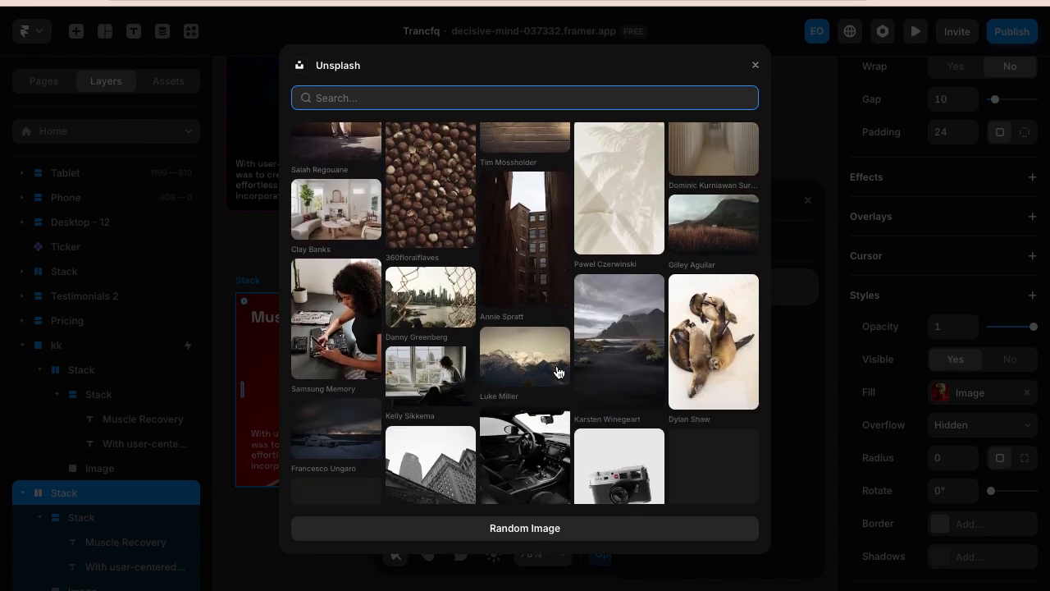
pyautogui.scroll(-3, 657, 382)
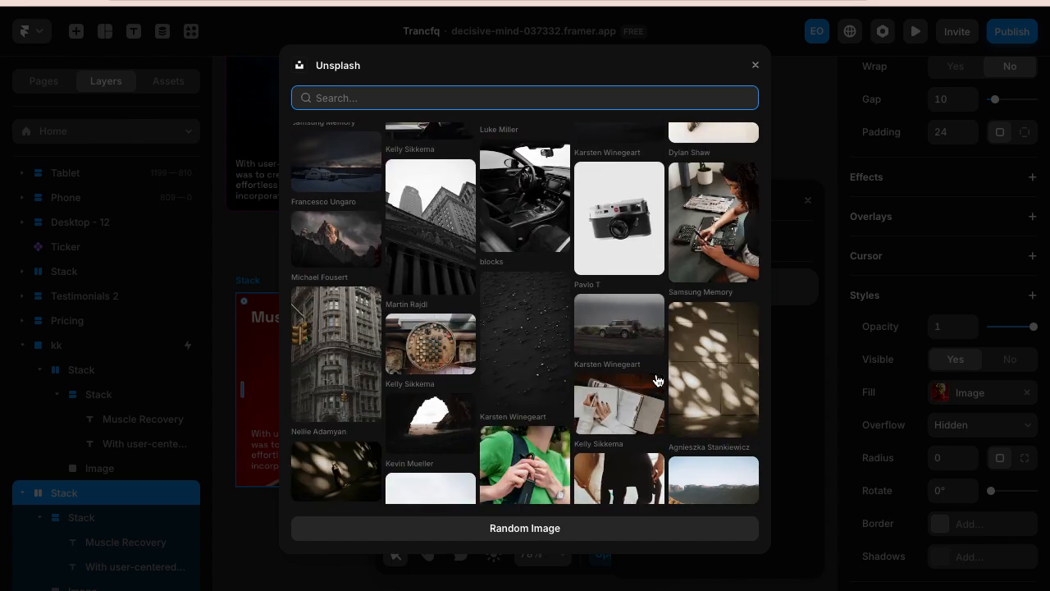
pyautogui.scroll(-3, 657, 381)
pyautogui.scroll(2, 656, 380)
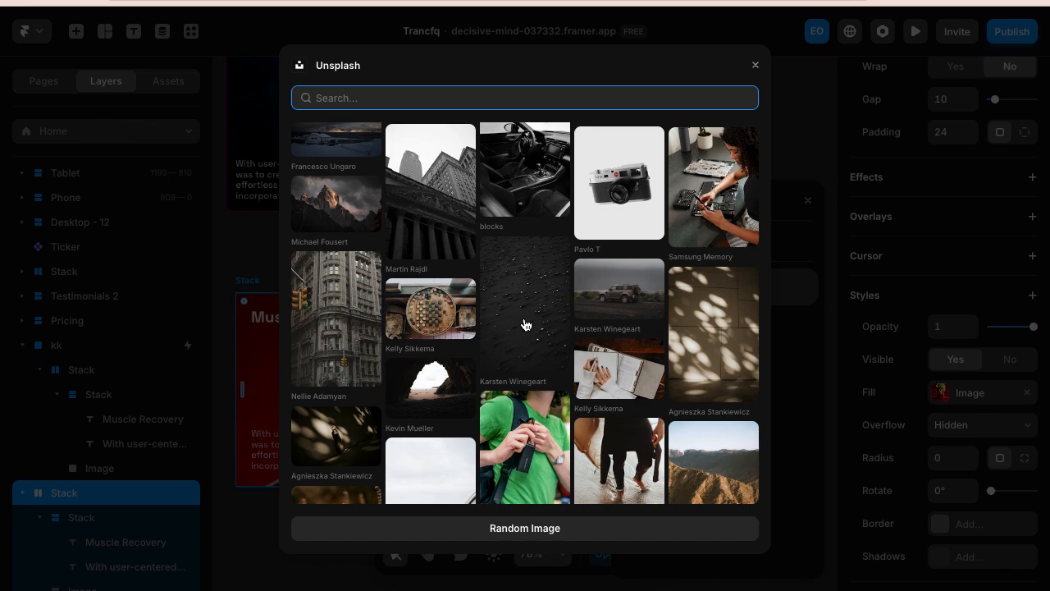
pyautogui.click(526, 325)
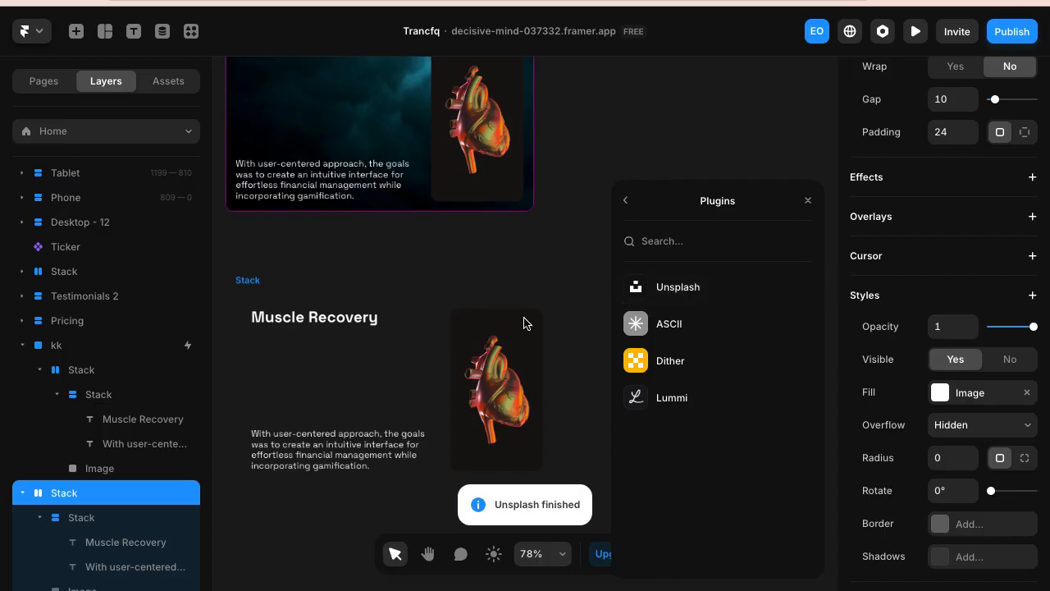
pyautogui.scroll(-2, 524, 323)
pyautogui.scroll(3, 411, 244)
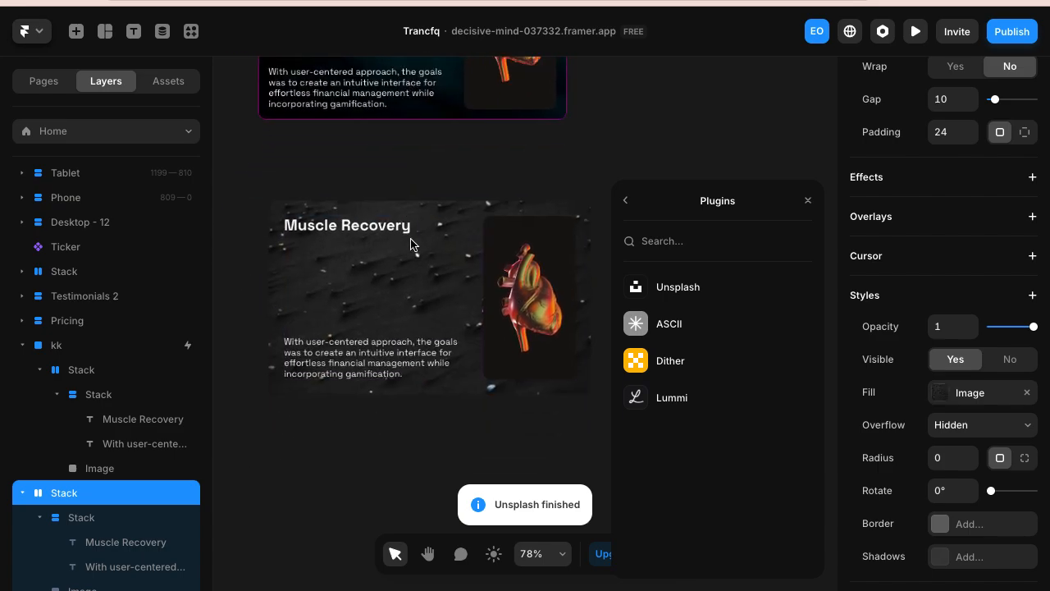
pyautogui.scroll(1, 411, 244)
pyautogui.hscroll(-2, 412, 244)
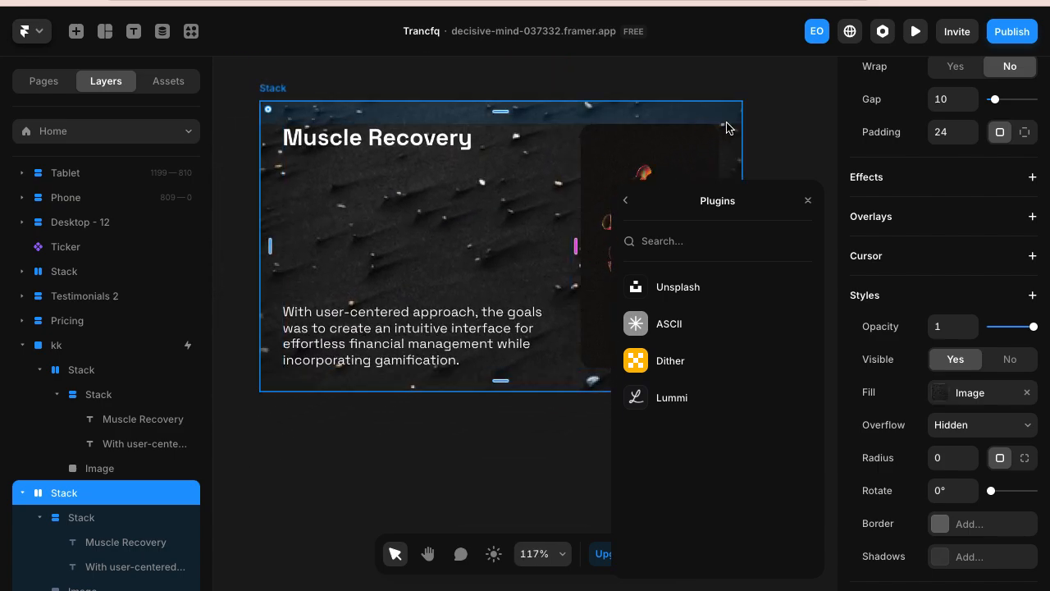
# - Examine the background image fill of the original kk card's stack for comparison with the rebuilt card
pyautogui.click(790, 128)
pyautogui.scroll(2, 790, 128)
pyautogui.scroll(-2, 790, 128)
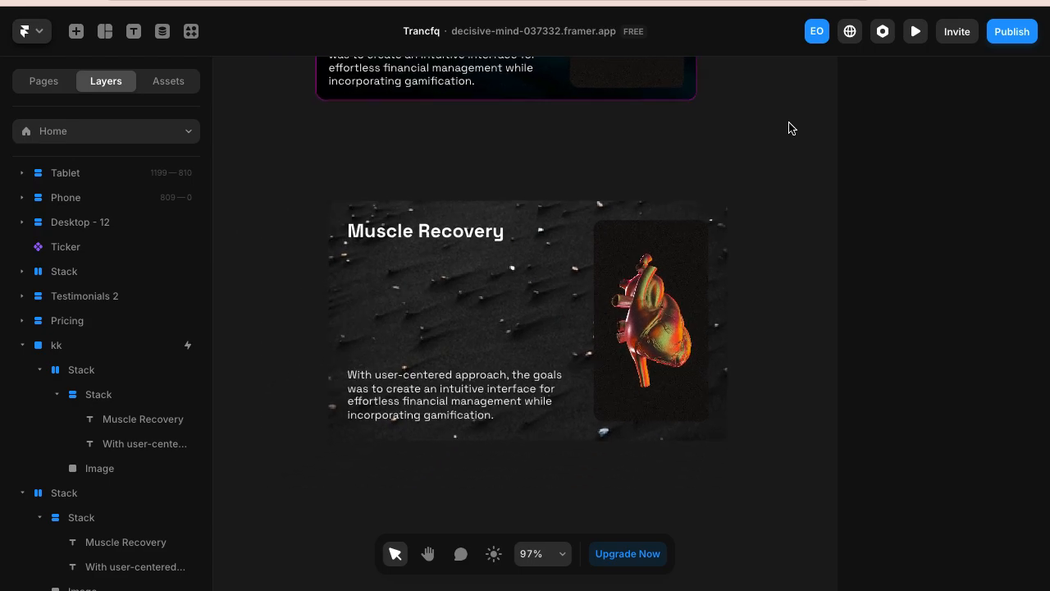
pyautogui.scroll(3, 790, 128)
pyautogui.scroll(-3, 790, 128)
pyautogui.scroll(1, 469, 169)
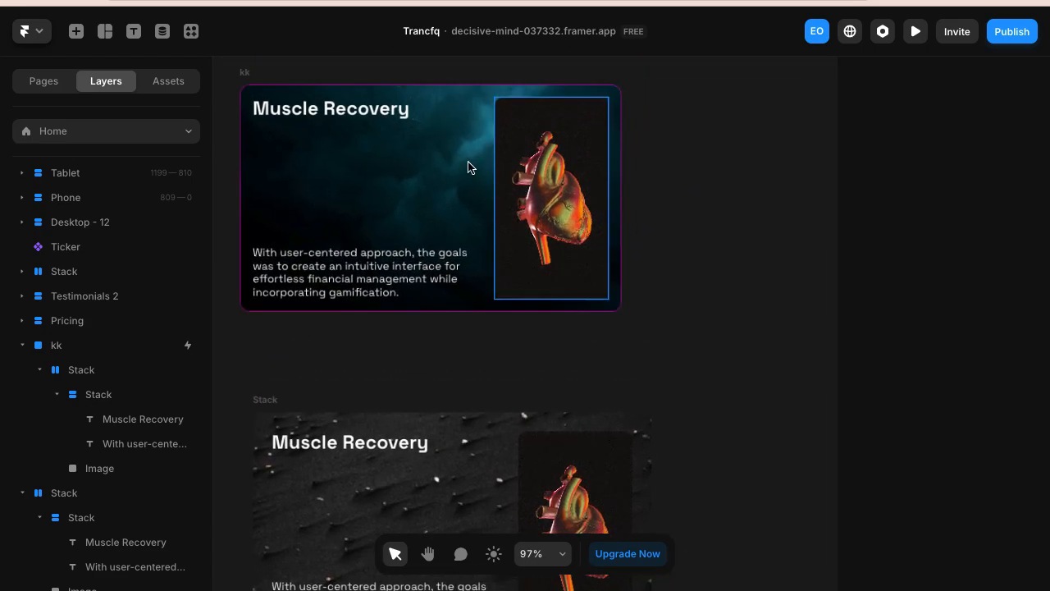
pyautogui.click(467, 166)
pyautogui.click(519, 86)
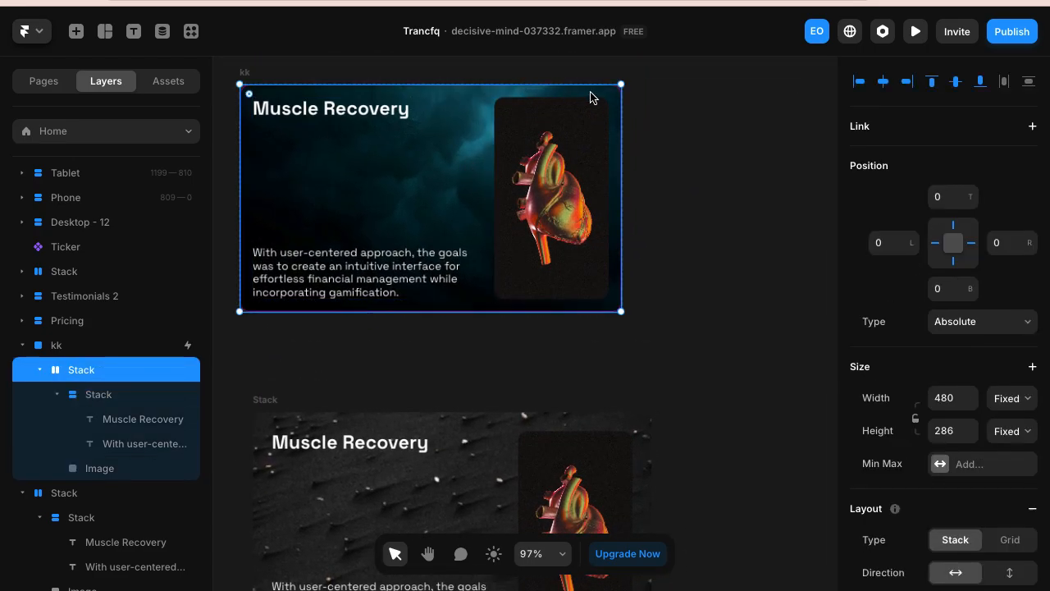
pyautogui.scroll(-6, 930, 331)
pyautogui.click(940, 496)
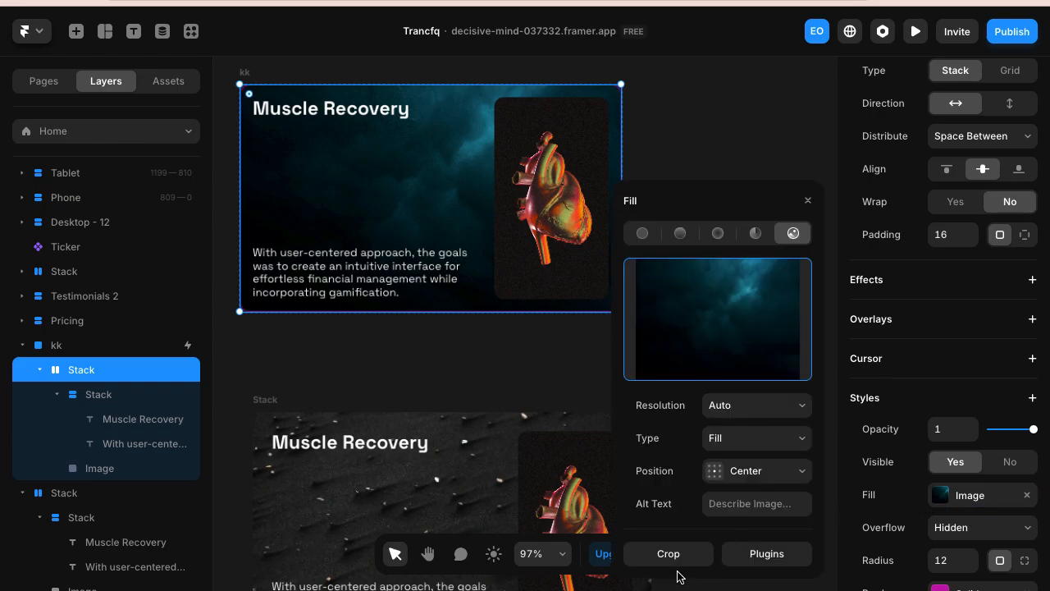
pyautogui.scroll(-3, 564, 484)
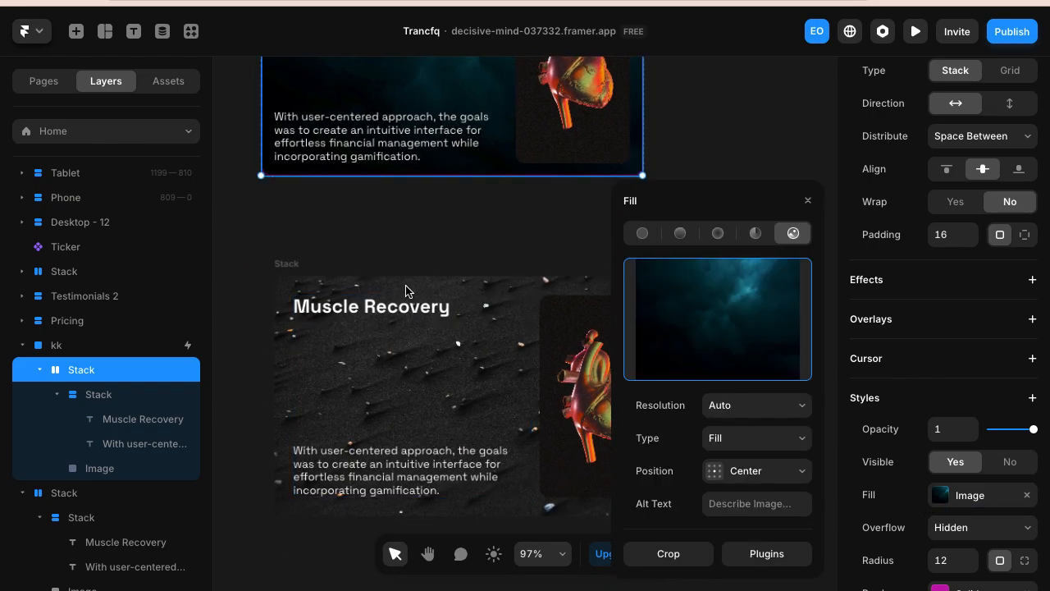
# - Reopen the rebuilt card's image fill and search Unsplash for "Dark background"
pyautogui.press('Escape')
pyautogui.click(292, 269)
pyautogui.scroll(-2, 935, 328)
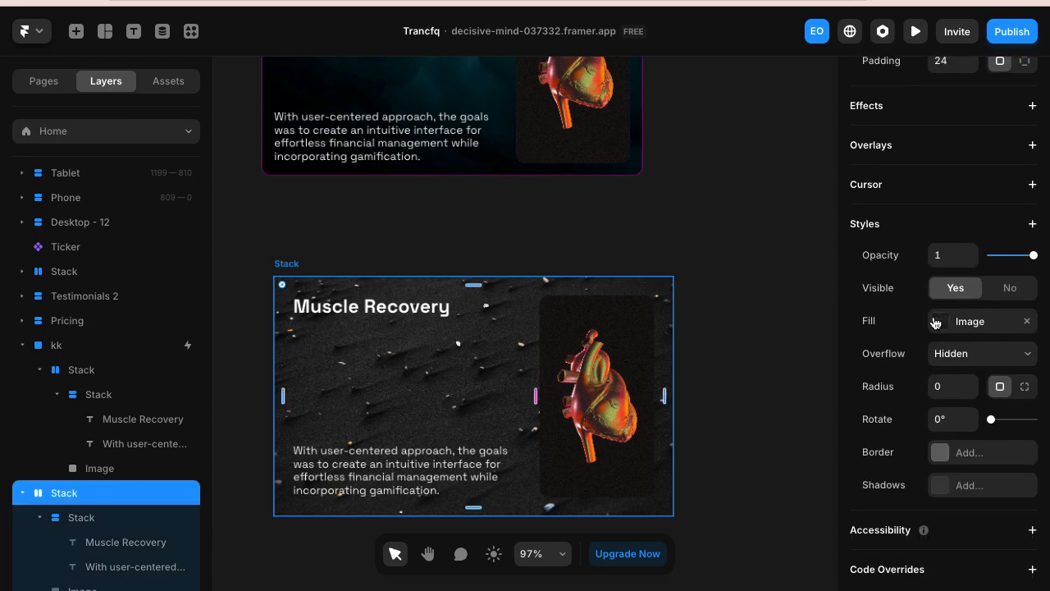
pyautogui.click(939, 322)
pyautogui.click(750, 558)
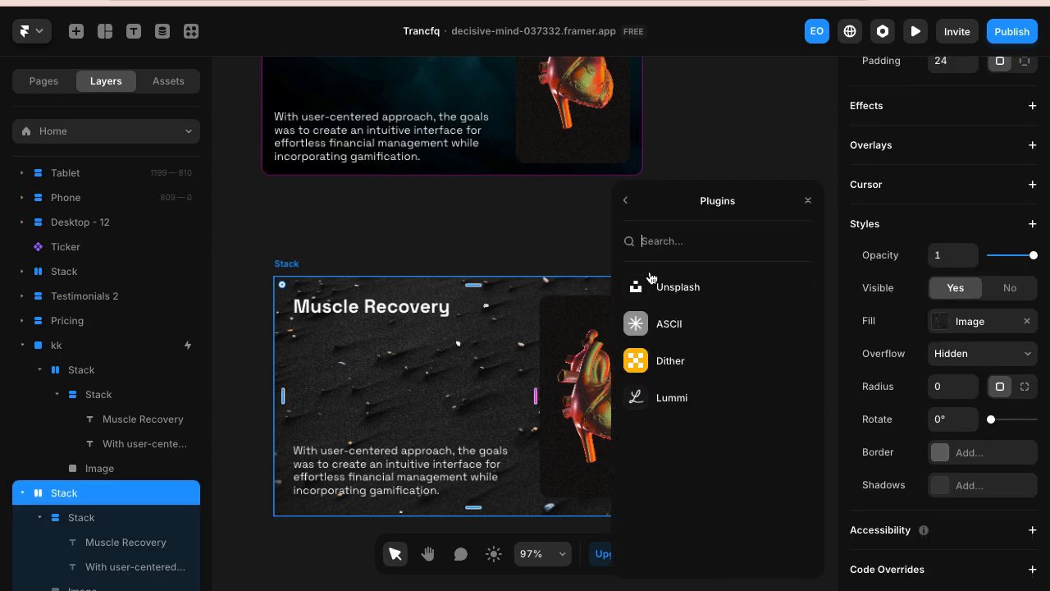
pyautogui.click(663, 282)
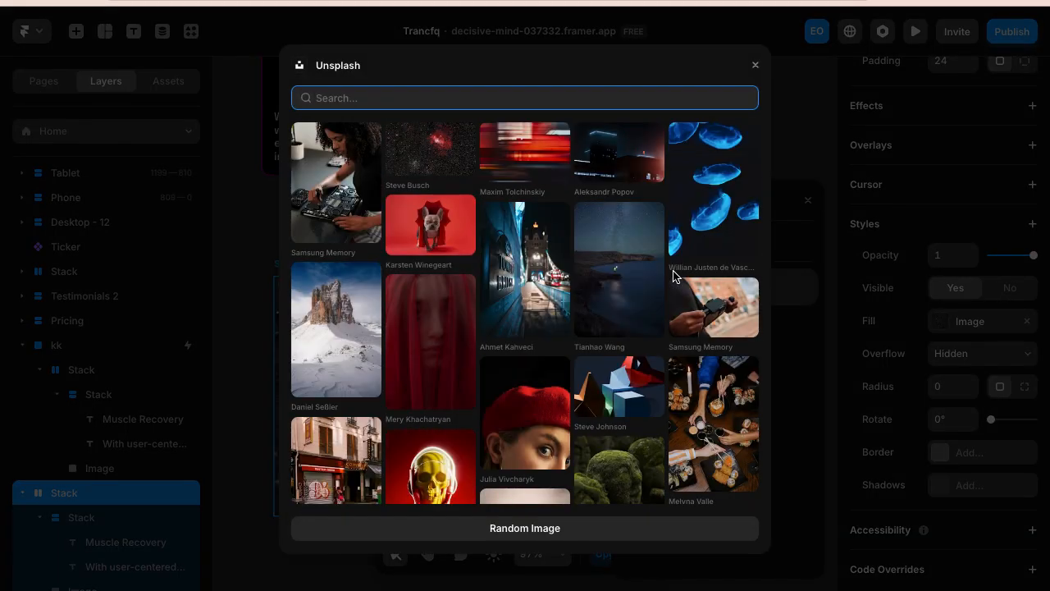
pyautogui.write('Dark back')
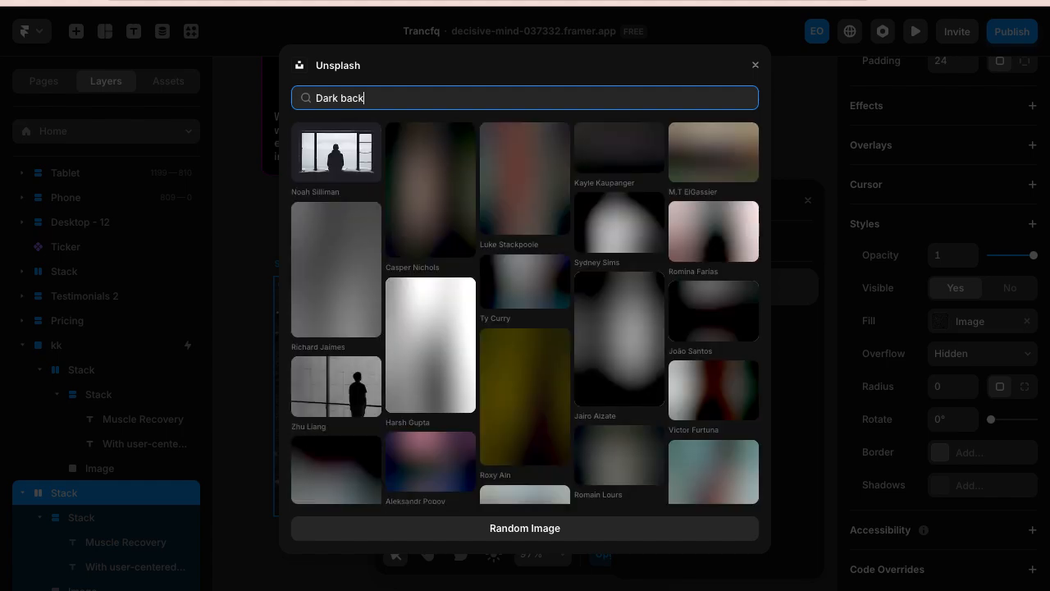
pyautogui.write('ground')
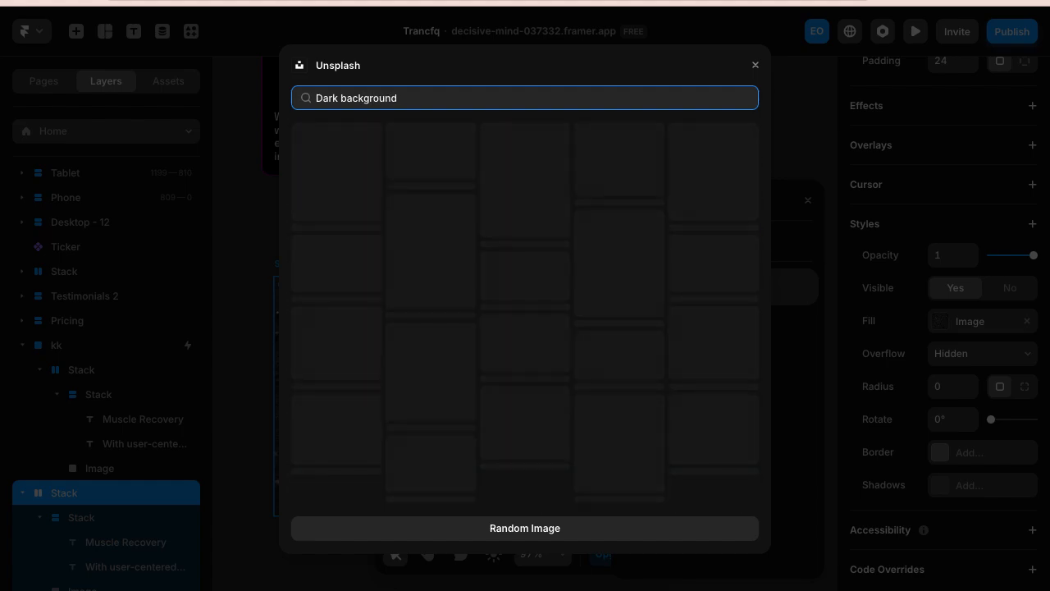
# - Apply the photo of the moon on black as the rebuilt card's background and close the fill settings
pyautogui.scroll(-3, 630, 395)
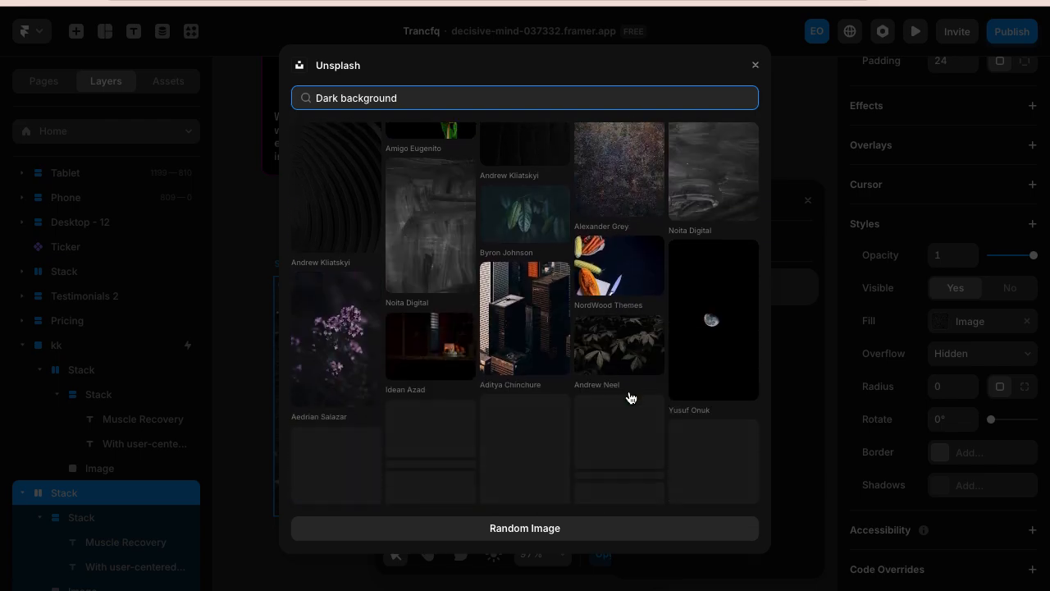
pyautogui.scroll(-1, 575, 410)
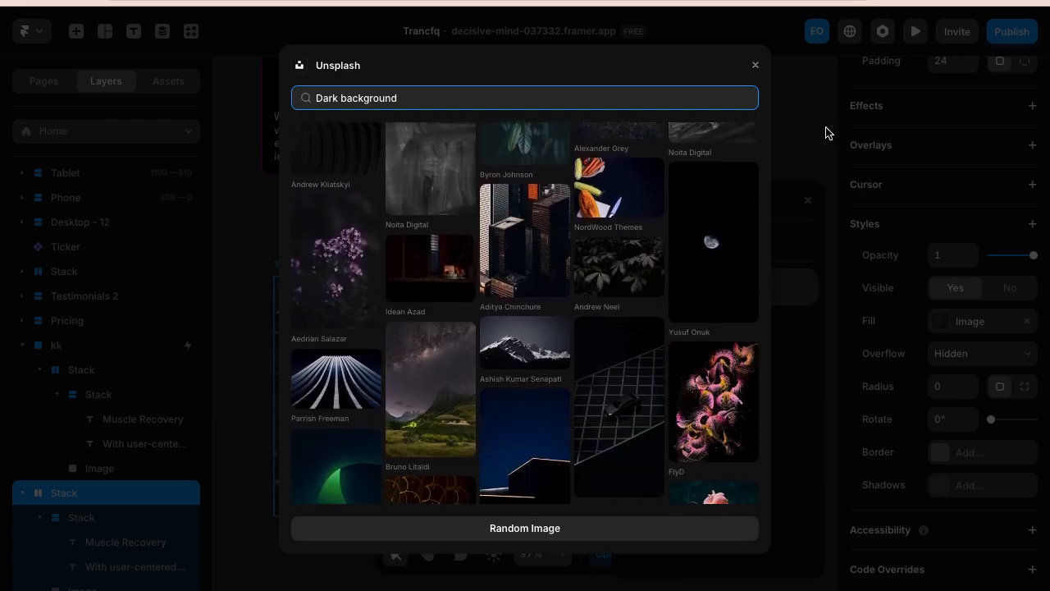
pyautogui.click(712, 240)
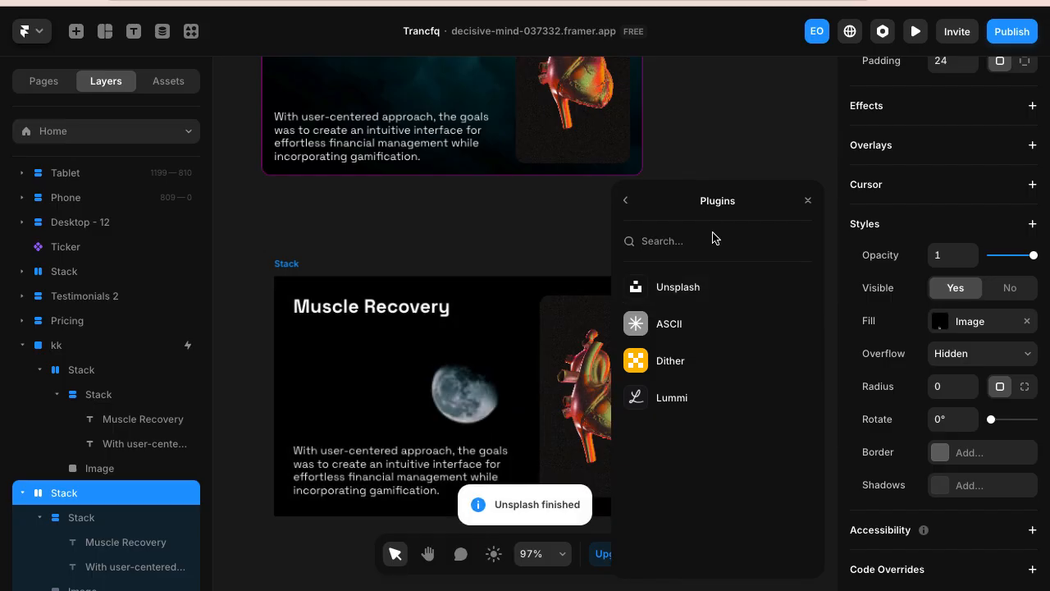
pyautogui.hscroll(1, 411, 187)
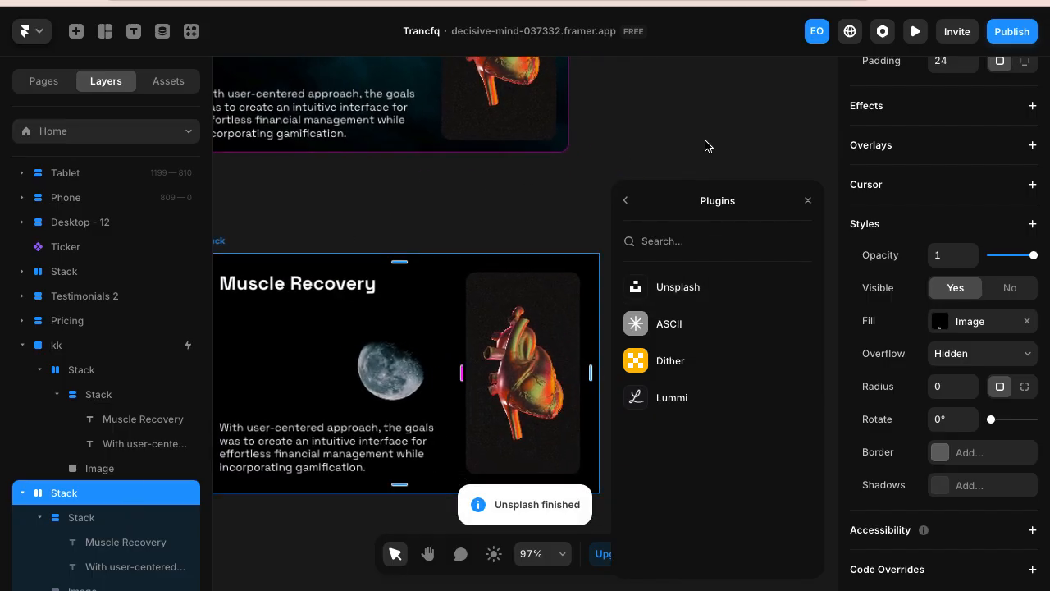
pyautogui.click(809, 203)
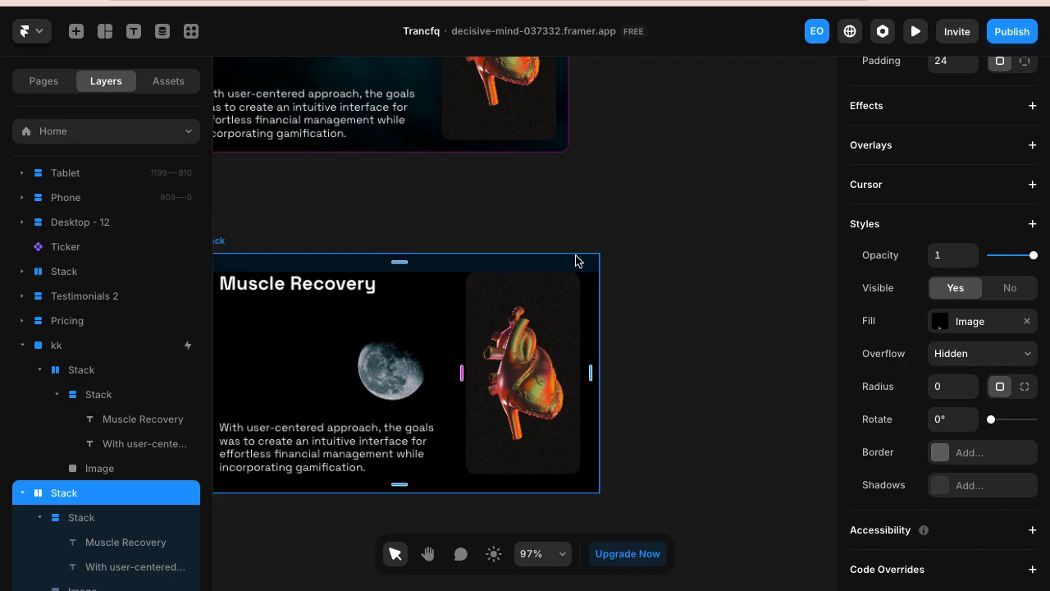
# - Move the rebuilt card directly beneath the original kk card, aligned with its left edge
pyautogui.scroll(-2, 574, 260)
pyautogui.scroll(3, 566, 222)
pyautogui.scroll(-2, 566, 223)
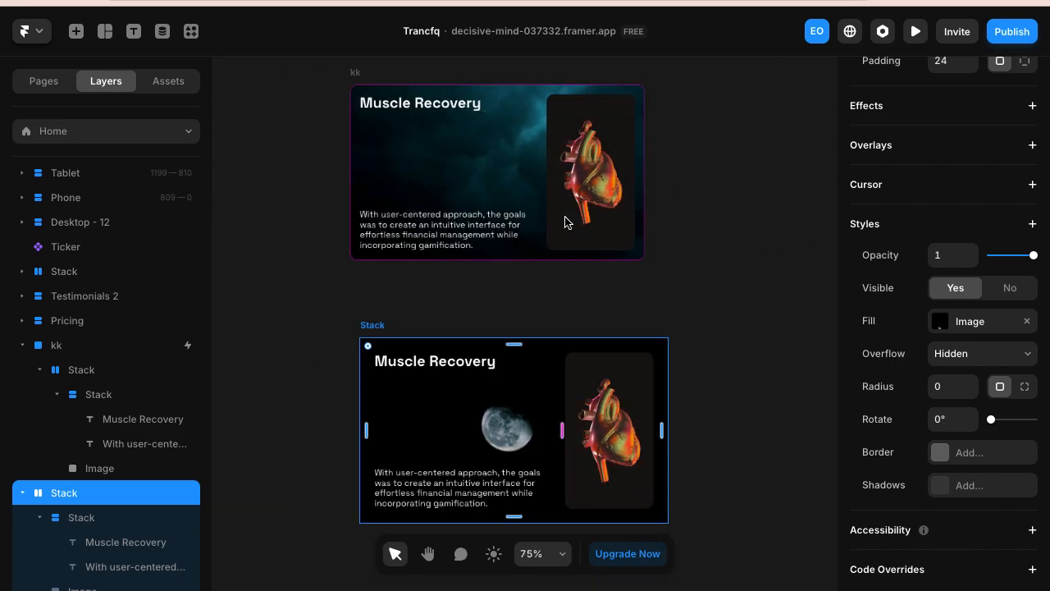
pyautogui.moveTo(383, 328); pyautogui.dragTo(376, 278)
pyautogui.scroll(-1, 936, 369)
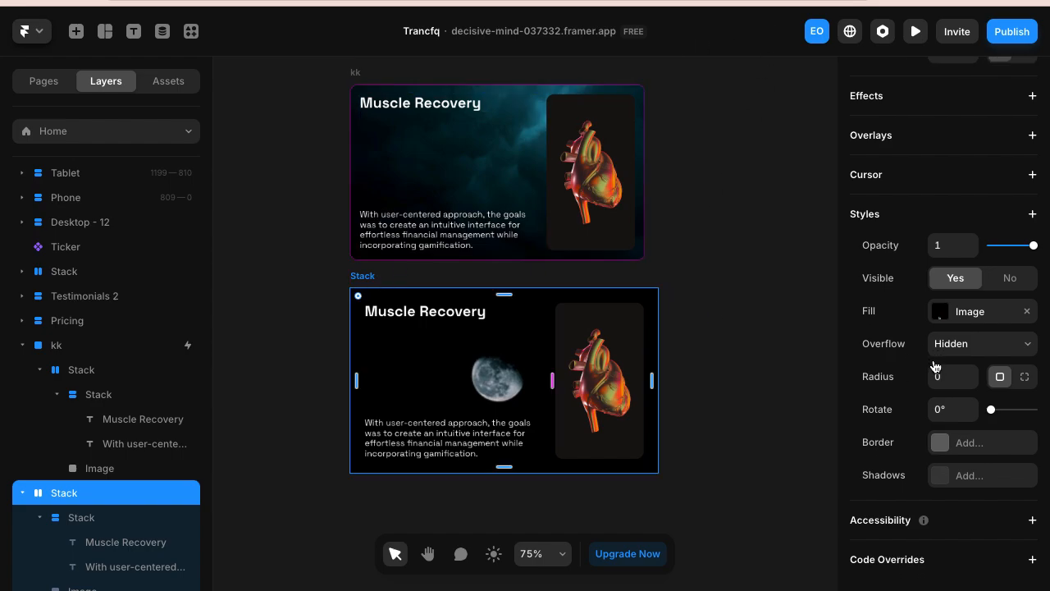
# - Set the rebuilt card's corner radius to 12 and add a solid border in red #BD4646
pyautogui.click(948, 377)
pyautogui.write('12')
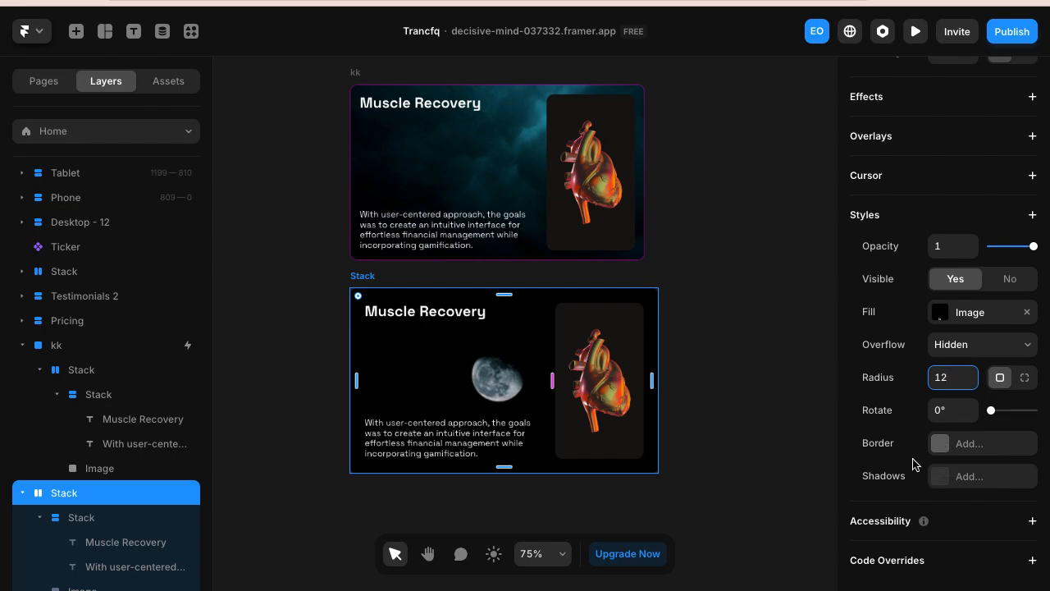
pyautogui.click(936, 447)
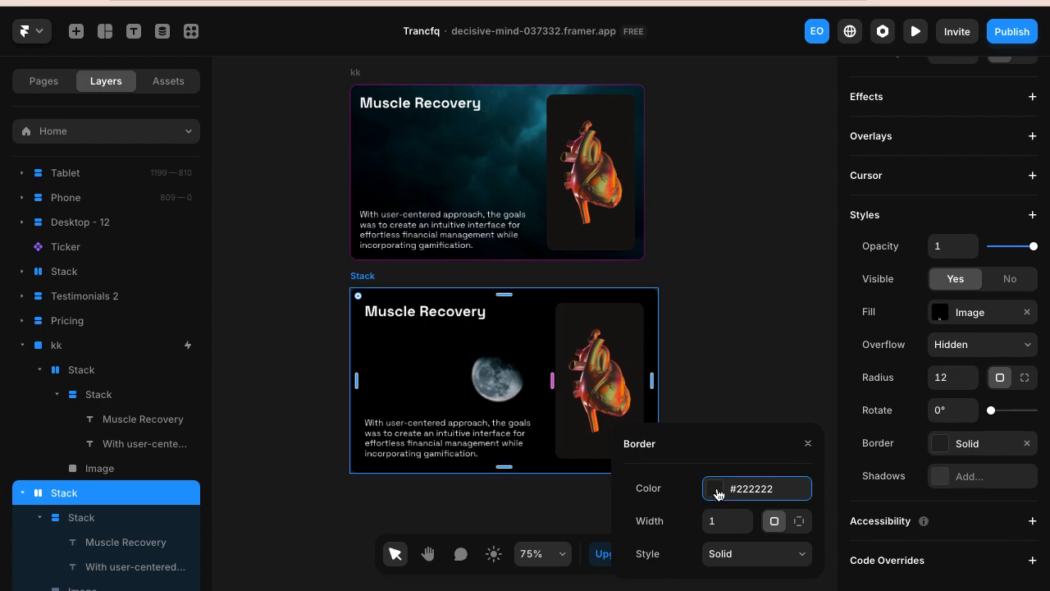
pyautogui.click(719, 487)
pyautogui.moveTo(664, 244); pyautogui.dragTo(741, 212)
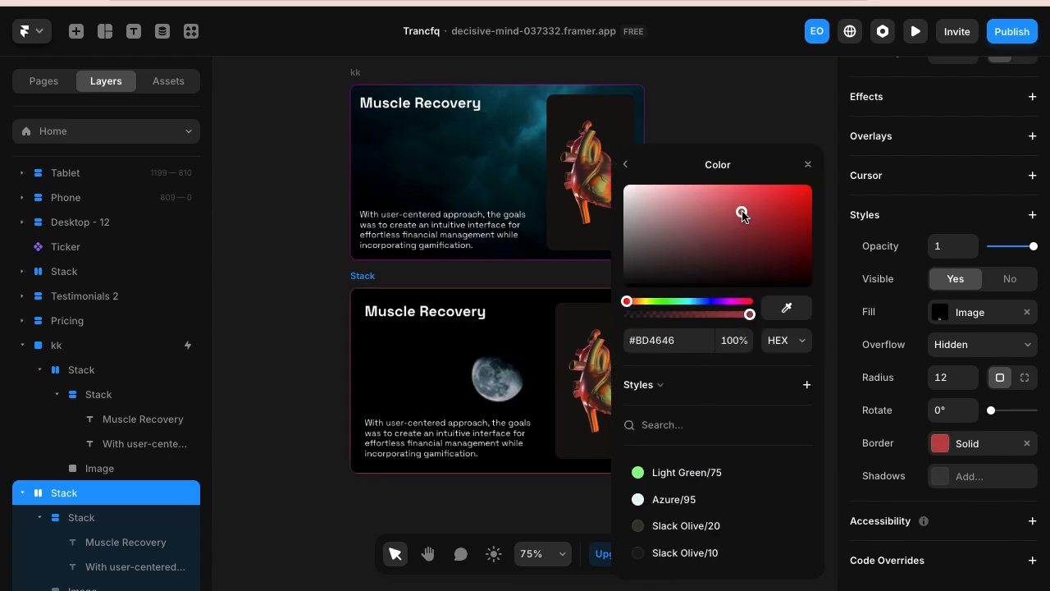
# - Recolor the card's border to #934D57 by sampling the heart image, and close the border settings
pyautogui.scroll(5, 401, 231)
pyautogui.hscroll(3, 400, 230)
pyautogui.scroll(-2, 399, 230)
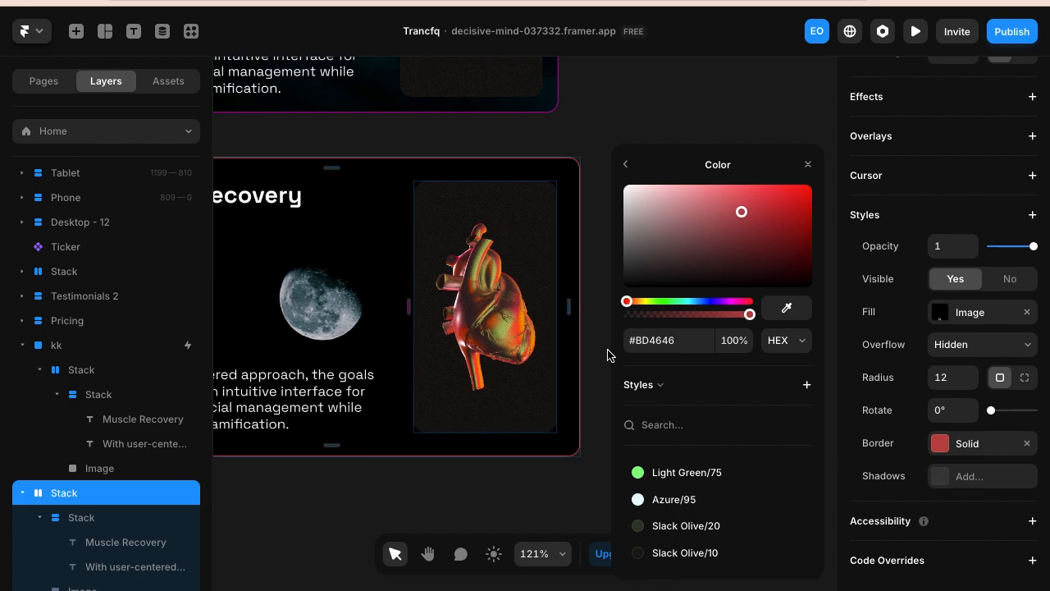
pyautogui.click(462, 321)
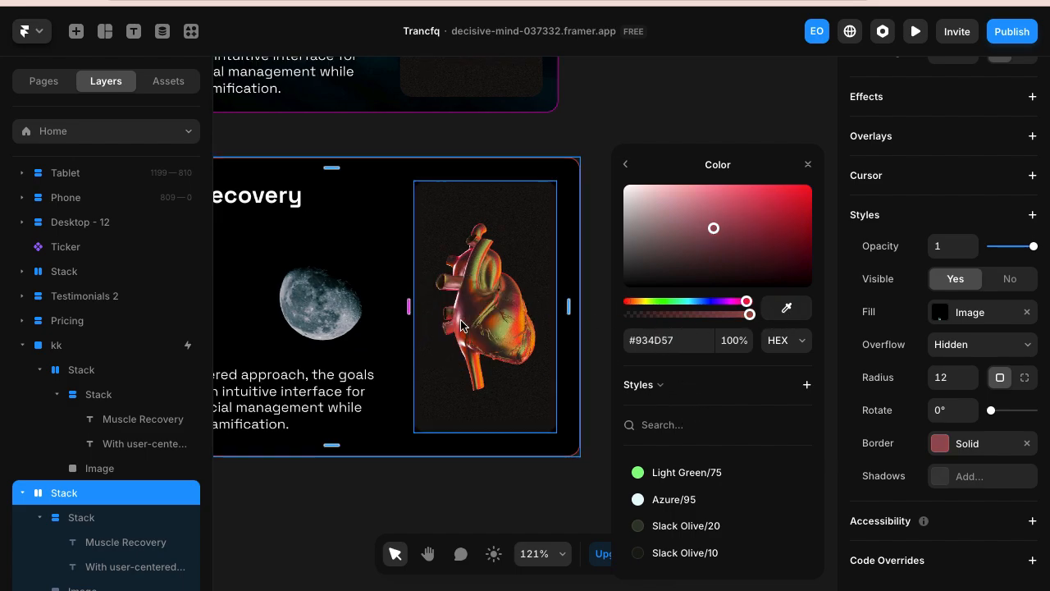
pyautogui.scroll(-4, 462, 320)
pyautogui.scroll(-3, 586, 141)
pyautogui.click(586, 141)
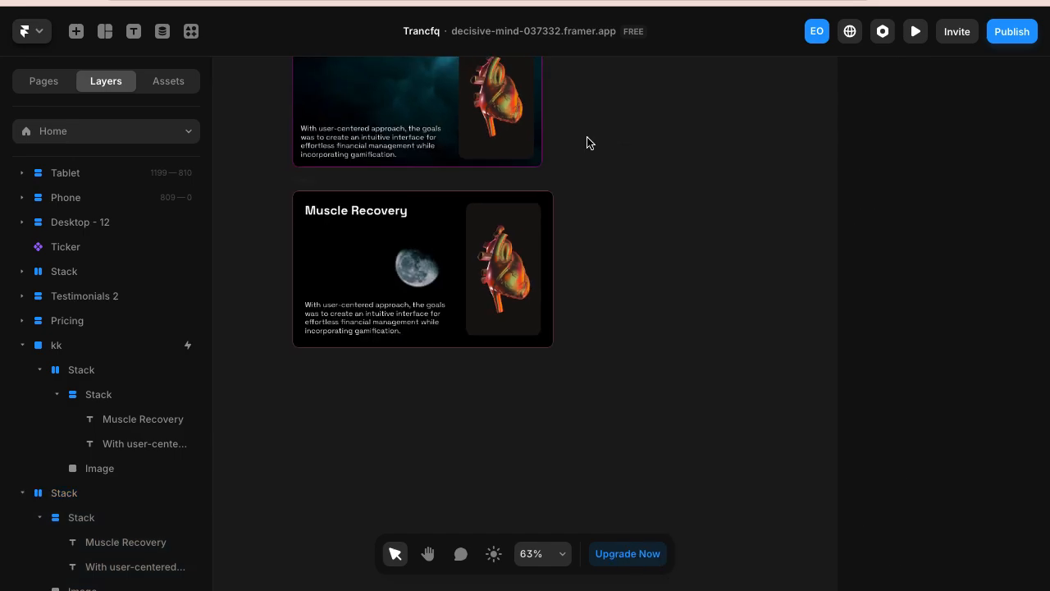
pyautogui.hscroll(-2, 607, 156)
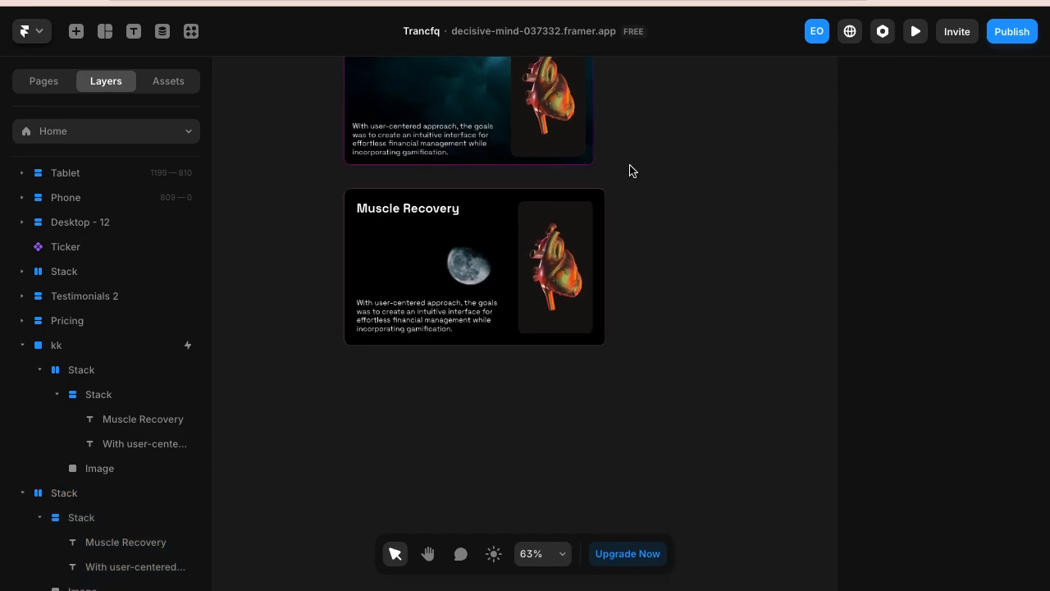
# - Try to convert the rebuilt card's outer stack directly into a component named Card
pyautogui.click(358, 189)
pyautogui.scroll(2, 359, 246)
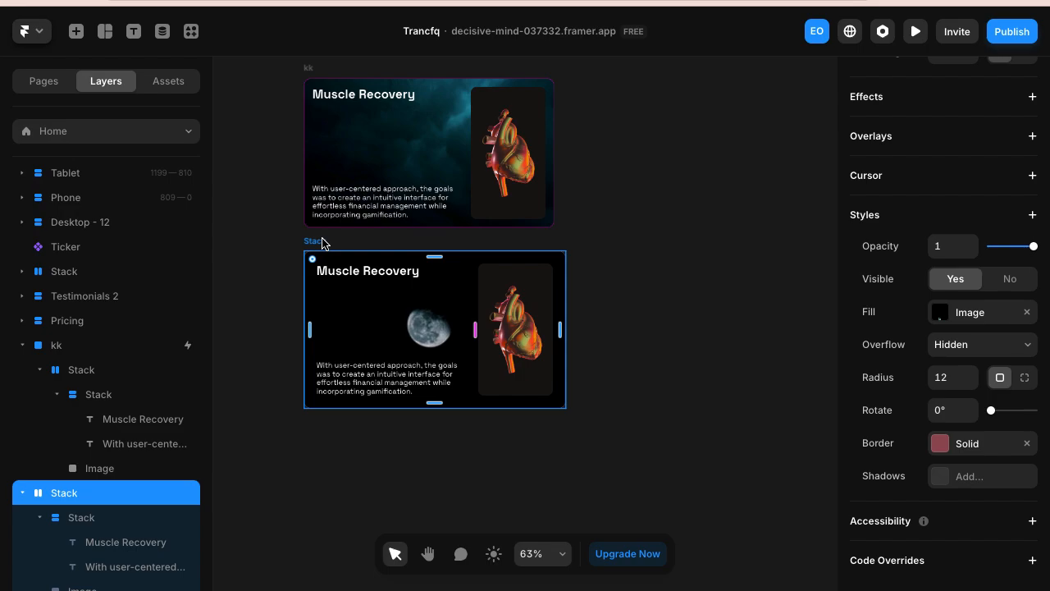
pyautogui.rightClick(315, 245)
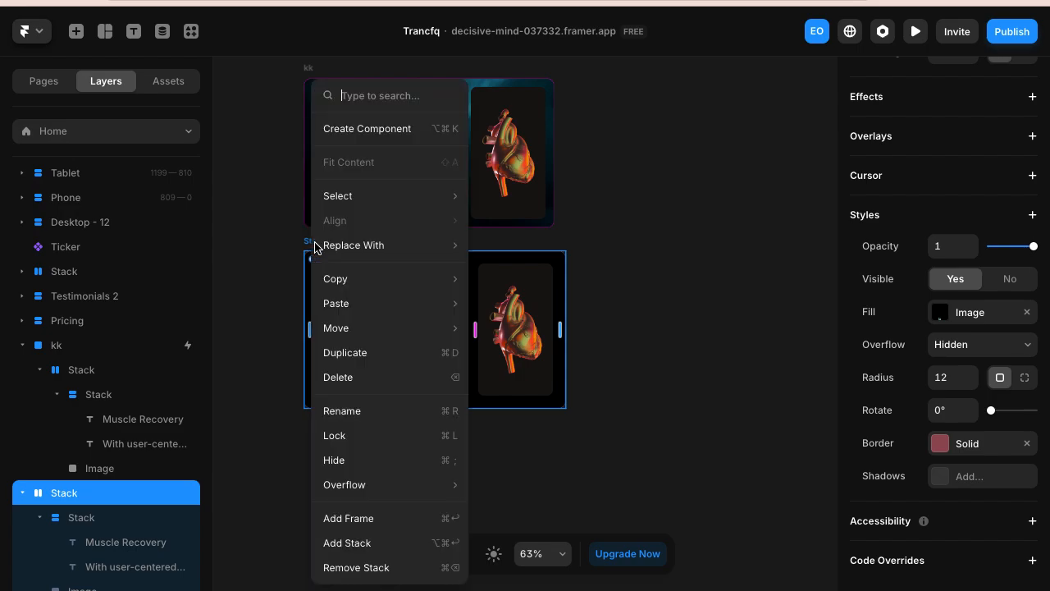
pyautogui.click(412, 139)
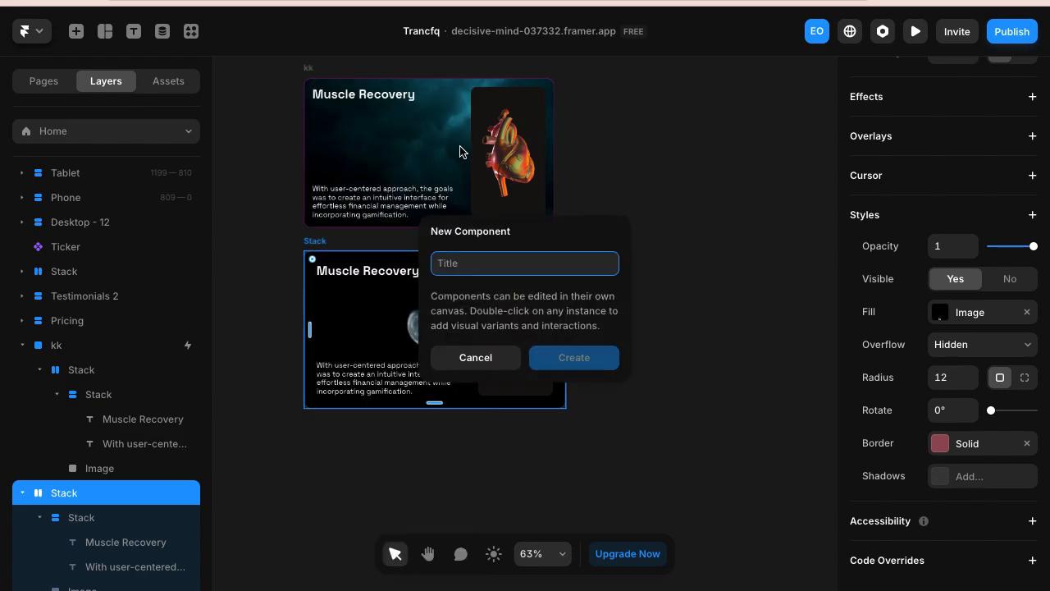
pyautogui.write('Card')
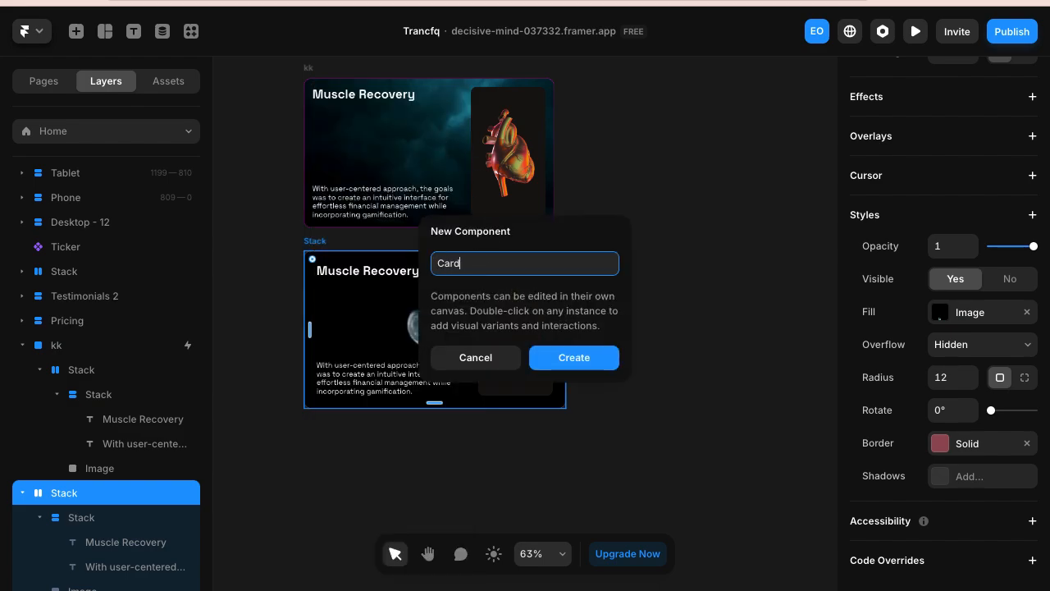
pyautogui.press('Return')
pyautogui.click(465, 292)
pyautogui.scroll(-3, 463, 201)
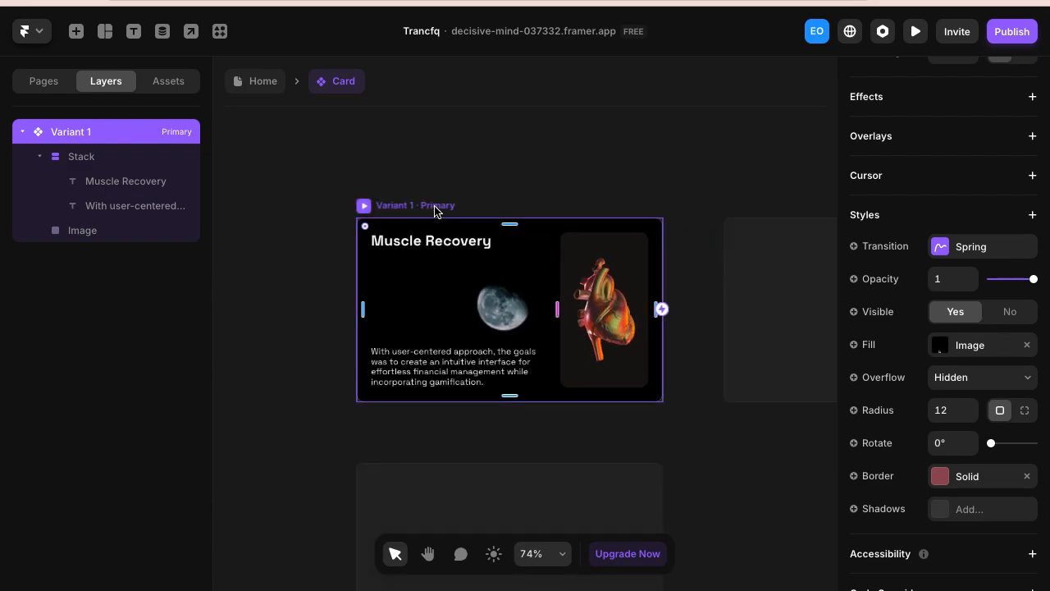
# - Check the inner stack and primary variant in the new component's layers and undo the component creation
pyautogui.click(107, 157)
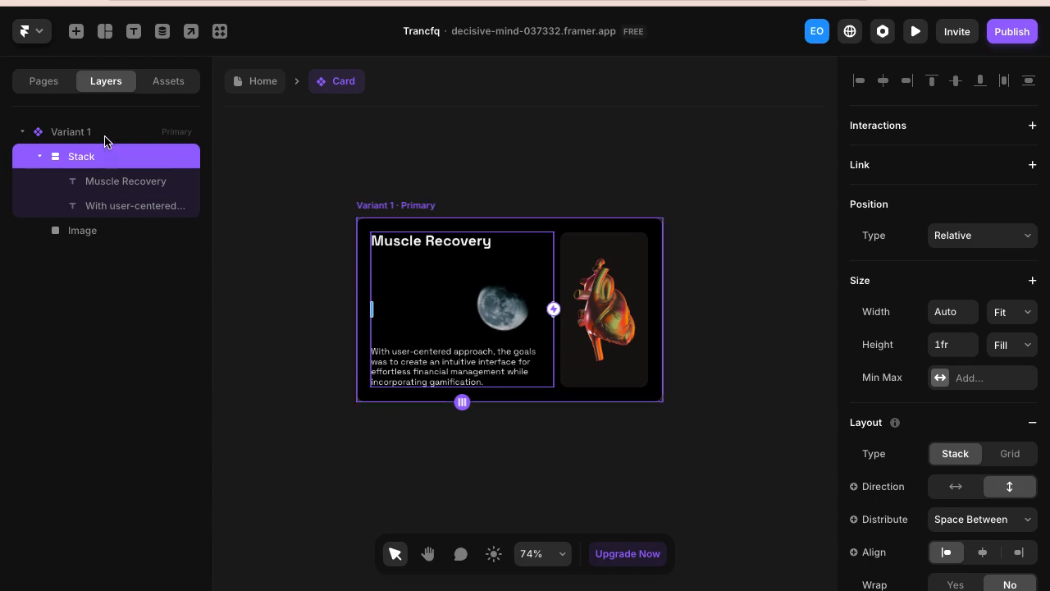
pyautogui.click(105, 135)
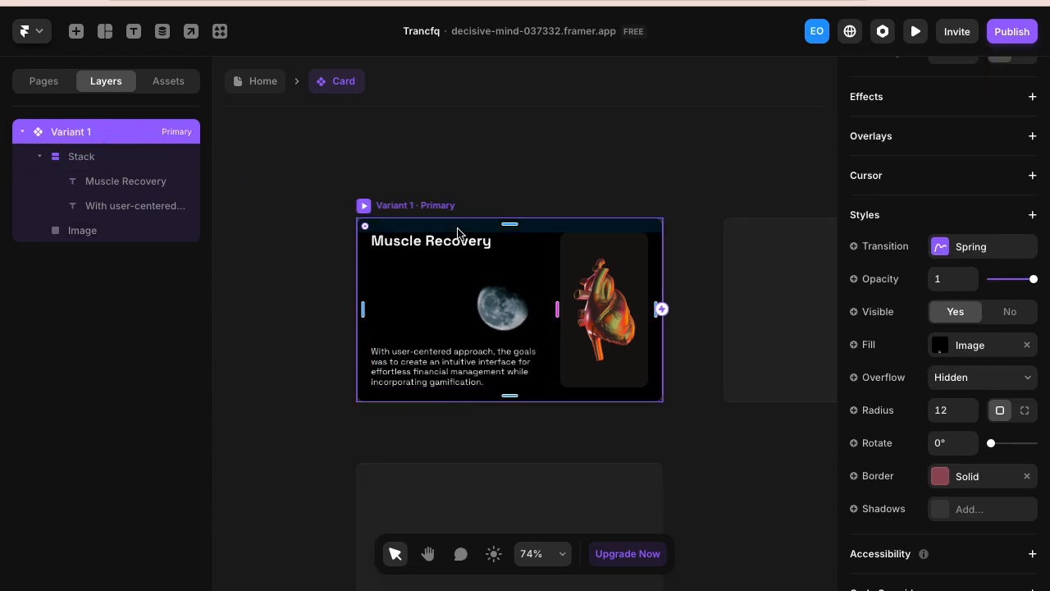
pyautogui.hotkey('ctrl', 'z')
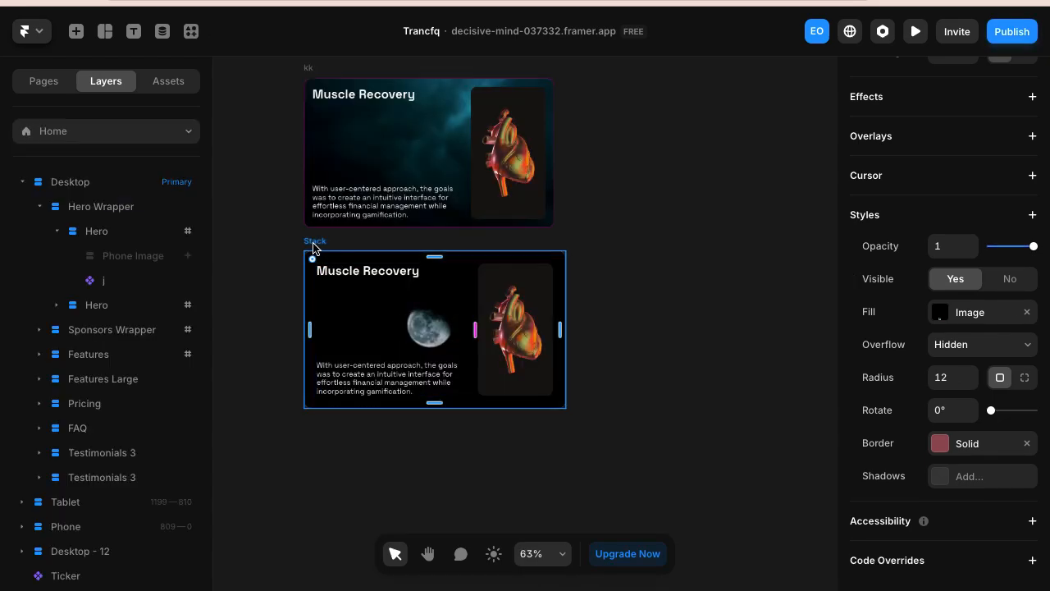
# - Wrap the rebuilt card's outer stack in a frame and rename that frame Card
pyautogui.scroll(5, 317, 244)
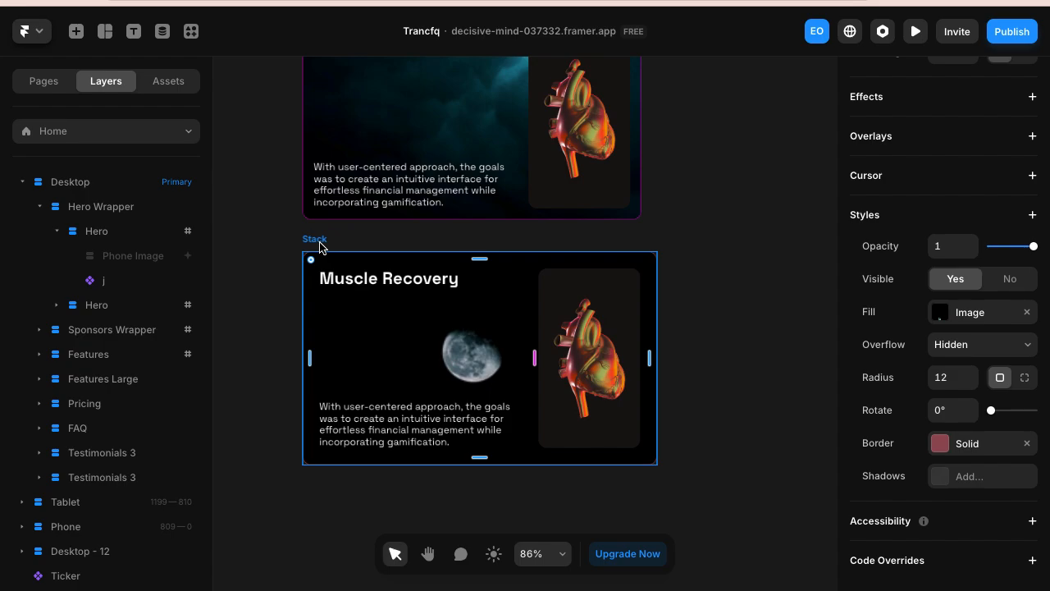
pyautogui.rightClick(320, 246)
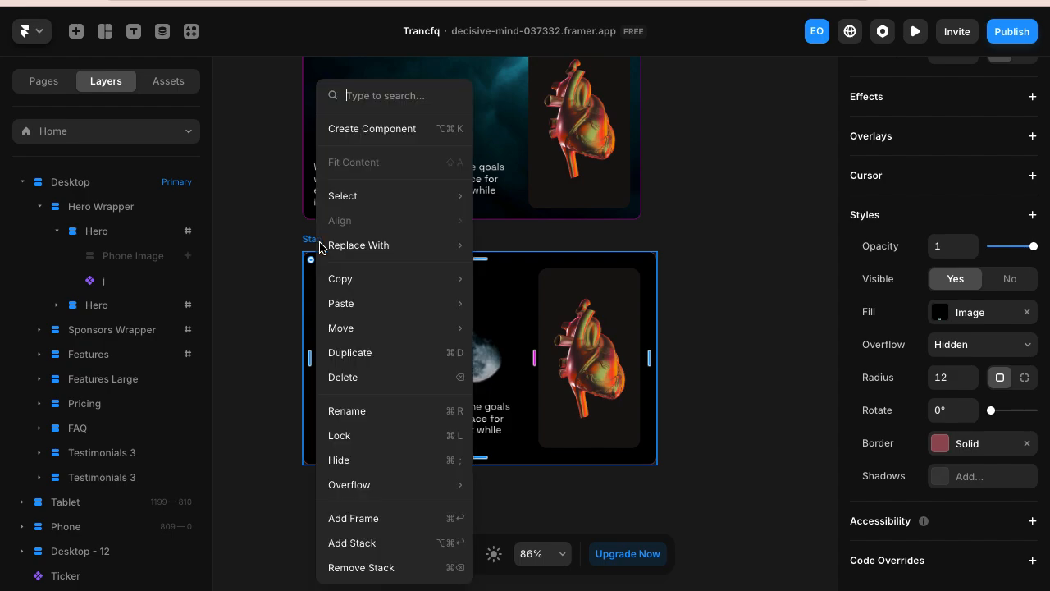
pyautogui.click(369, 520)
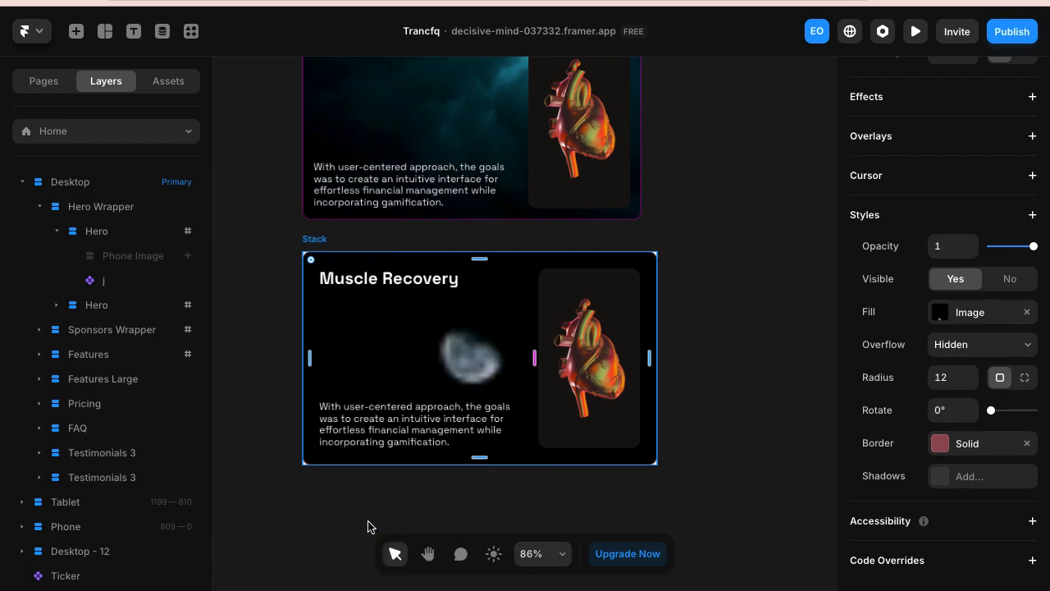
pyautogui.doubleClick(83, 441)
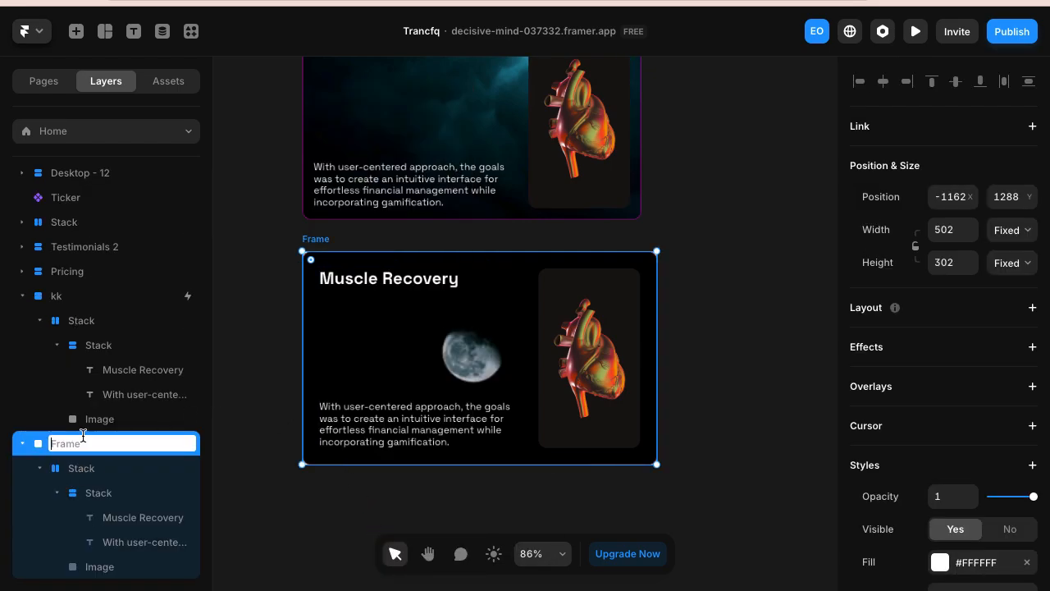
pyautogui.write('C')
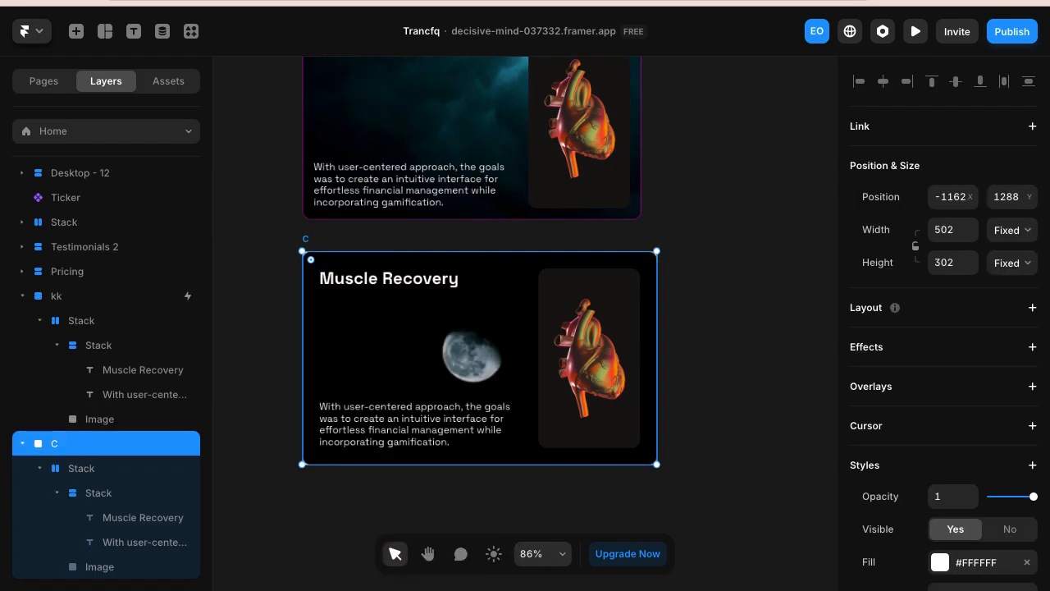
pyautogui.doubleClick(103, 443)
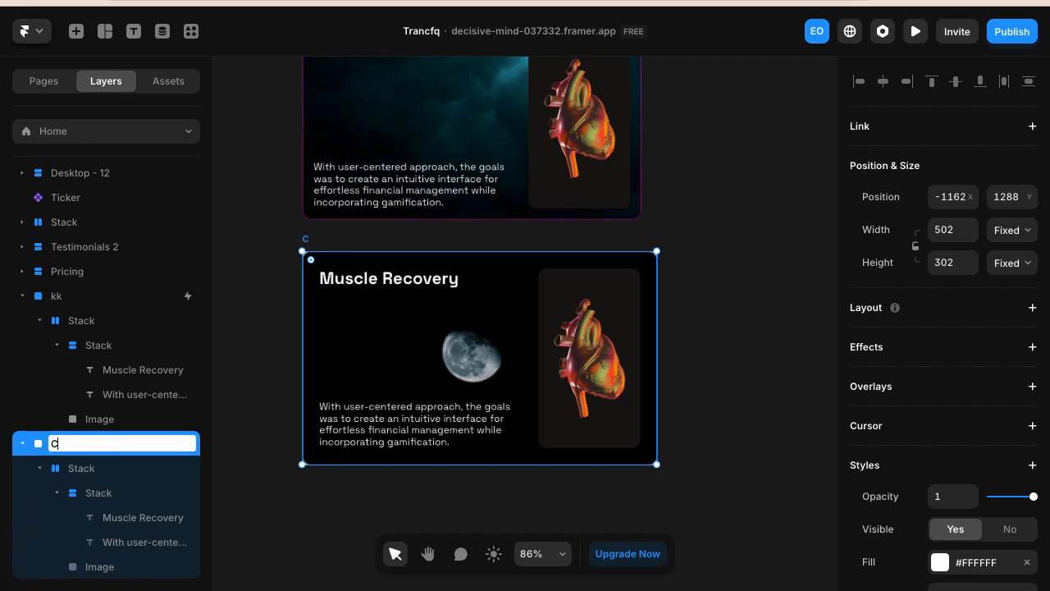
pyautogui.write('Card')
pyautogui.press('Return')
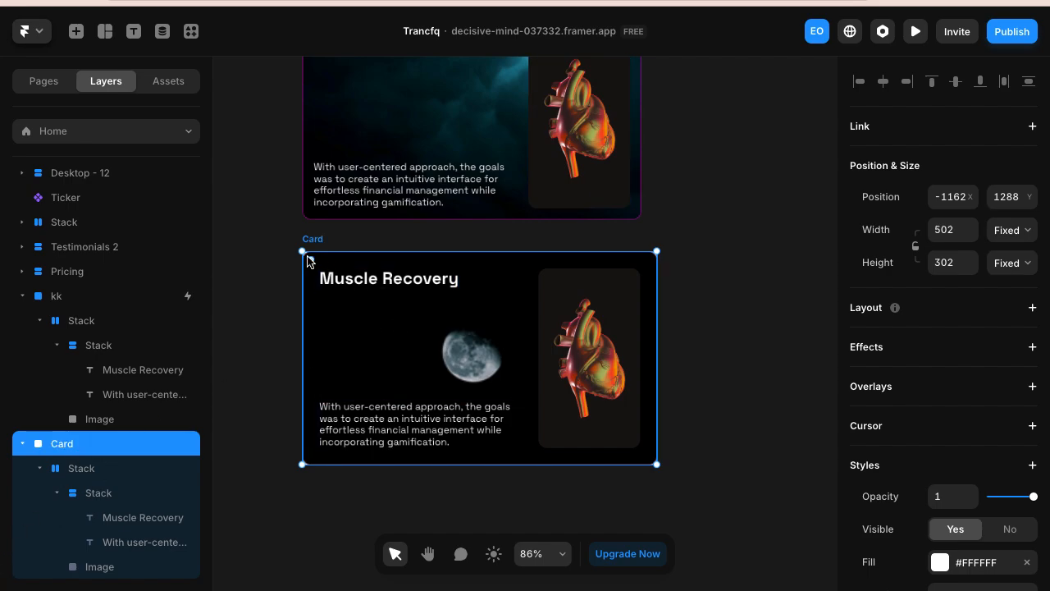
# - Create a component named Card from the Card frame
pyautogui.hscroll(2, 310, 239)
pyautogui.scroll(-1, 310, 239)
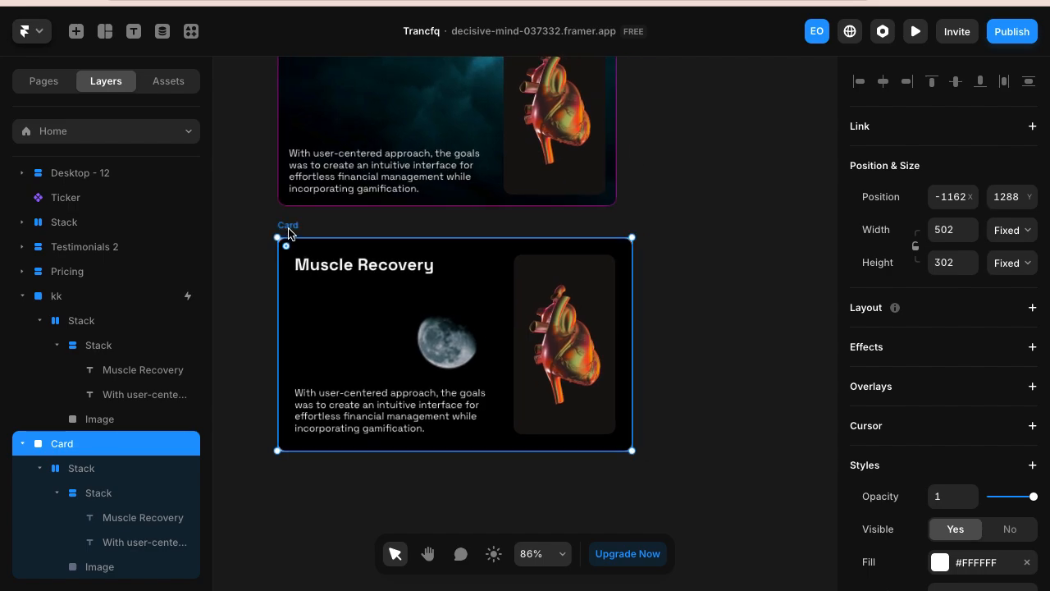
pyautogui.hotkey('ctrl', 'alt', 'k')
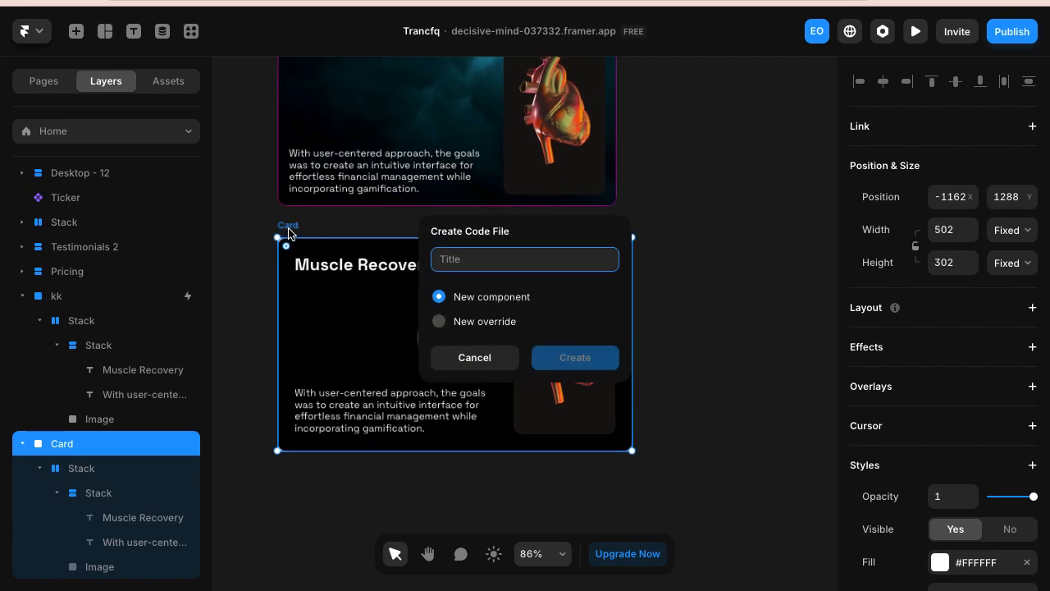
pyautogui.click(480, 358)
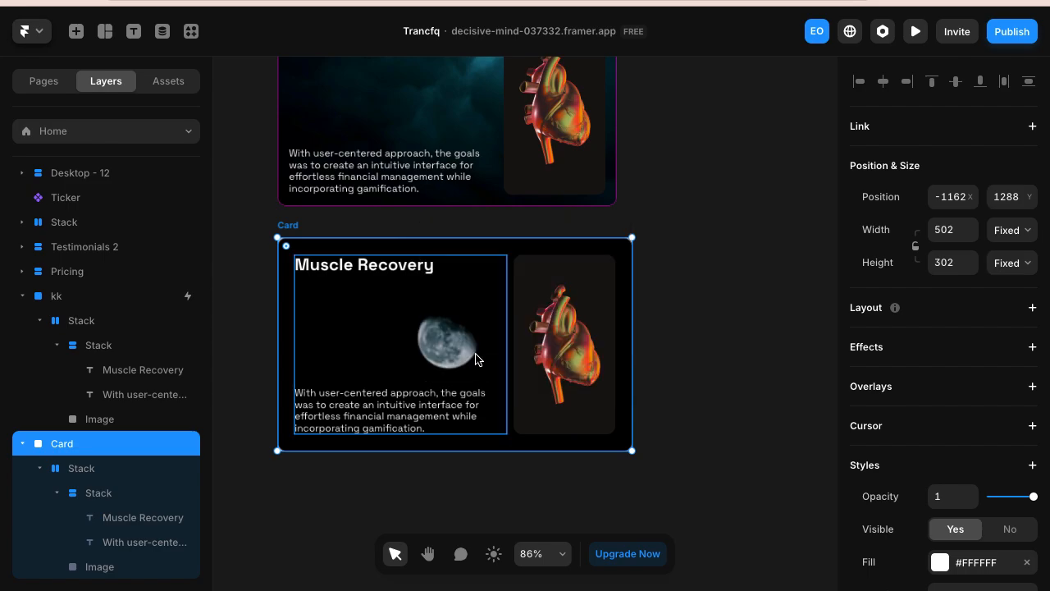
pyautogui.rightClick(294, 235)
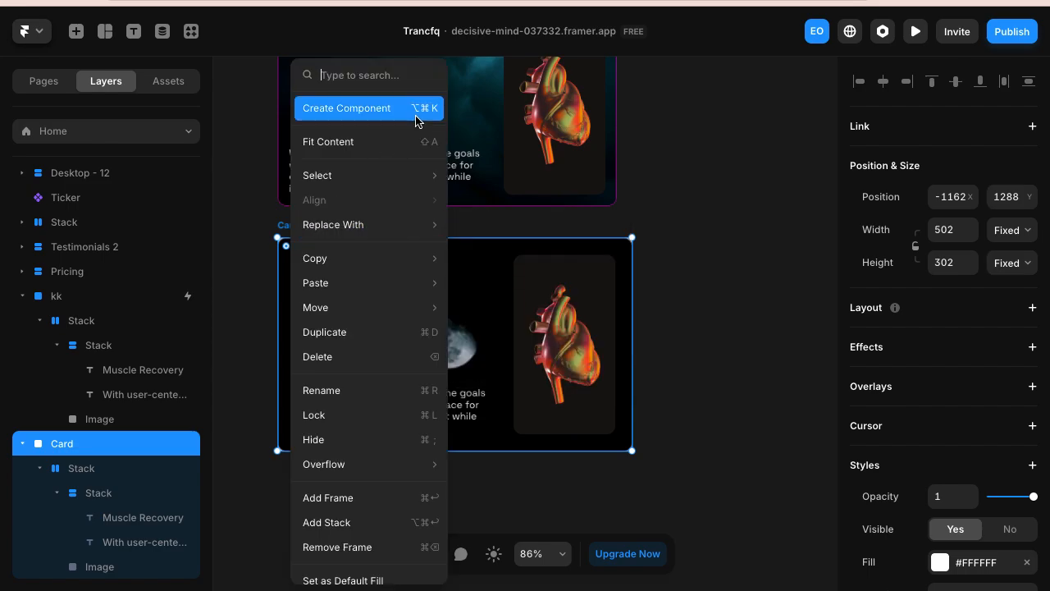
pyautogui.click(534, 222)
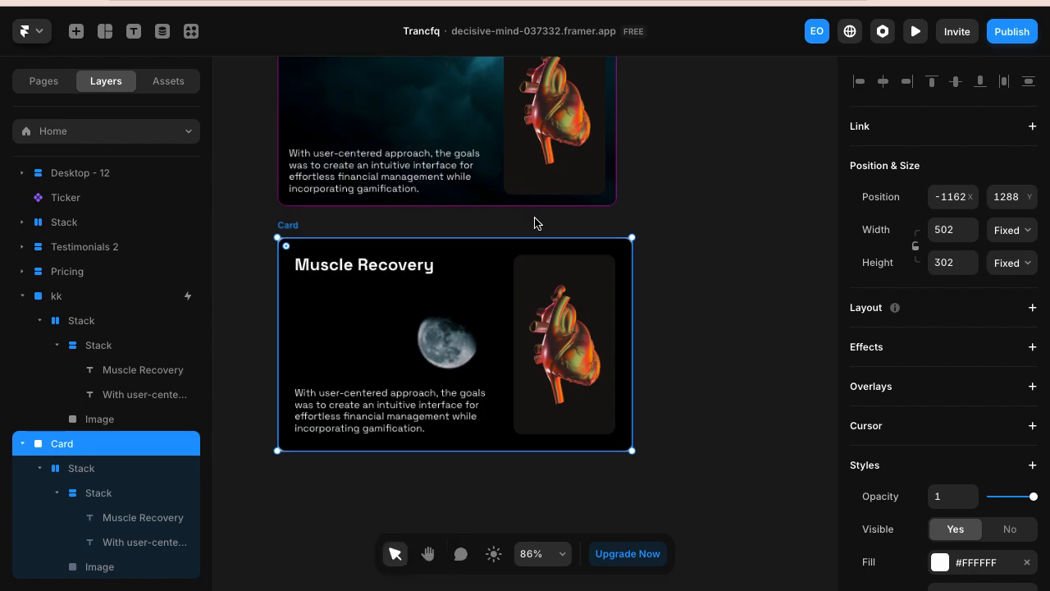
pyautogui.hotkey('ctrl', 'alt', 'k')
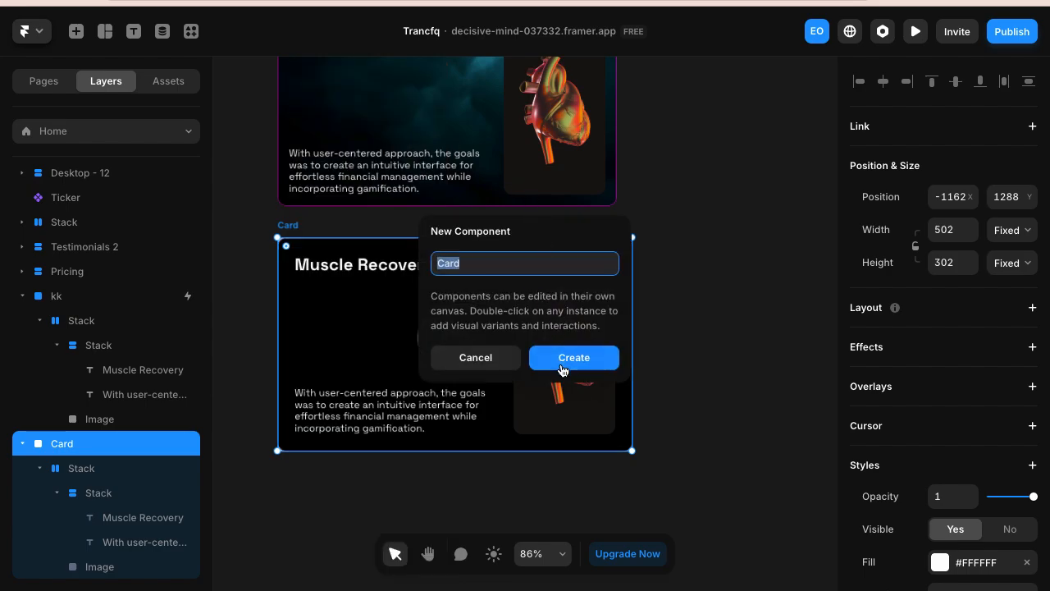
pyautogui.click(563, 364)
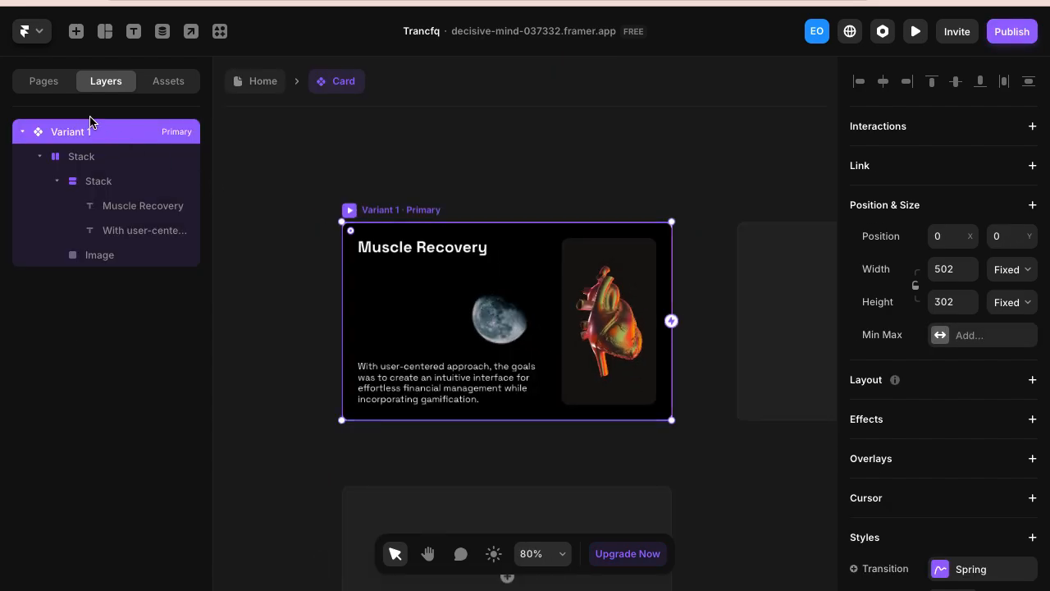
# - Duplicate the outer card stack inside the component's primary variant
pyautogui.click(79, 156)
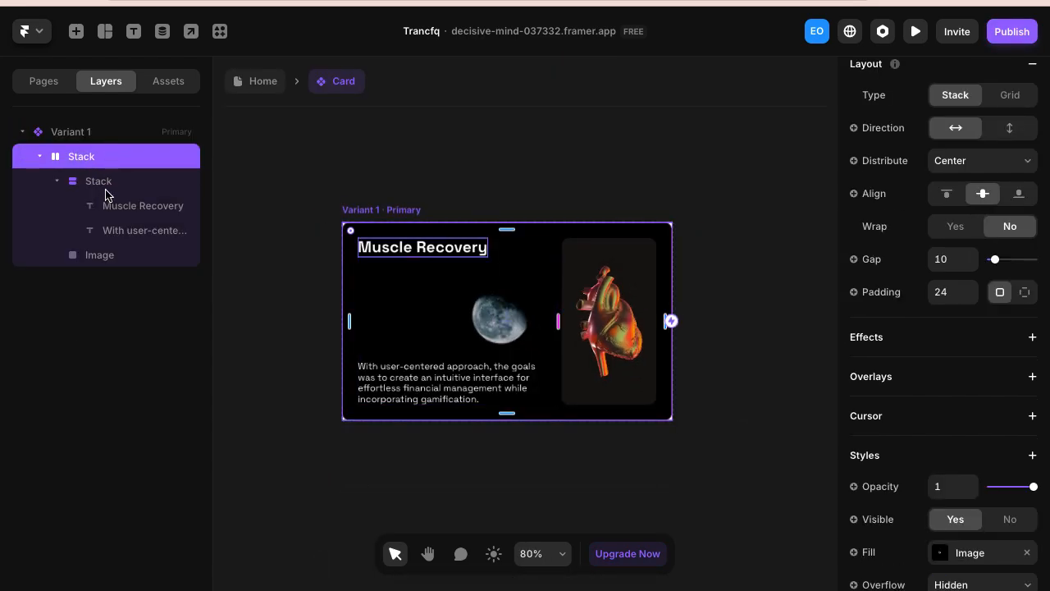
pyautogui.click(83, 134)
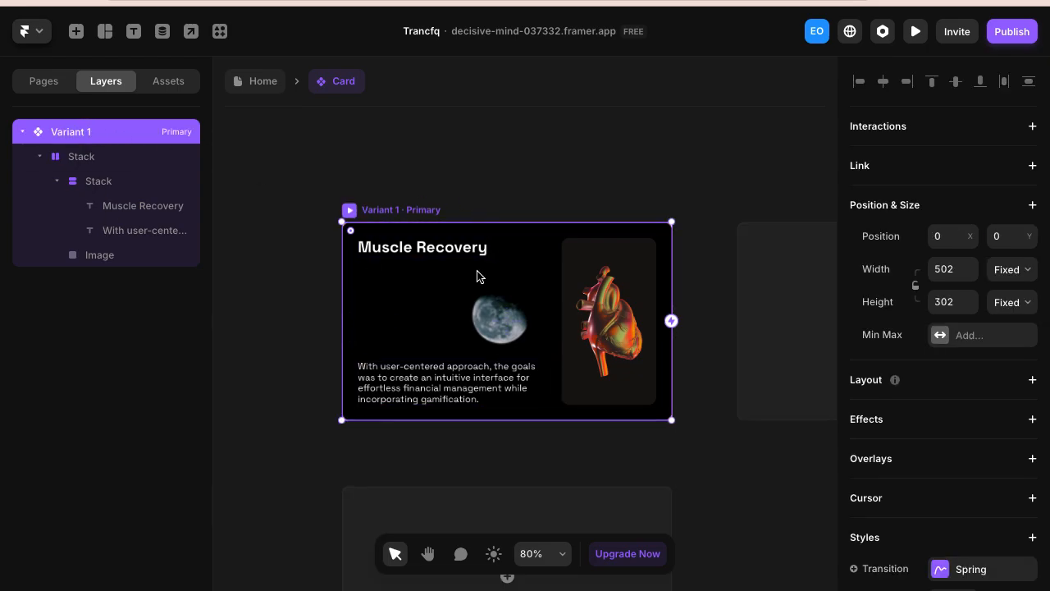
pyautogui.click(97, 163)
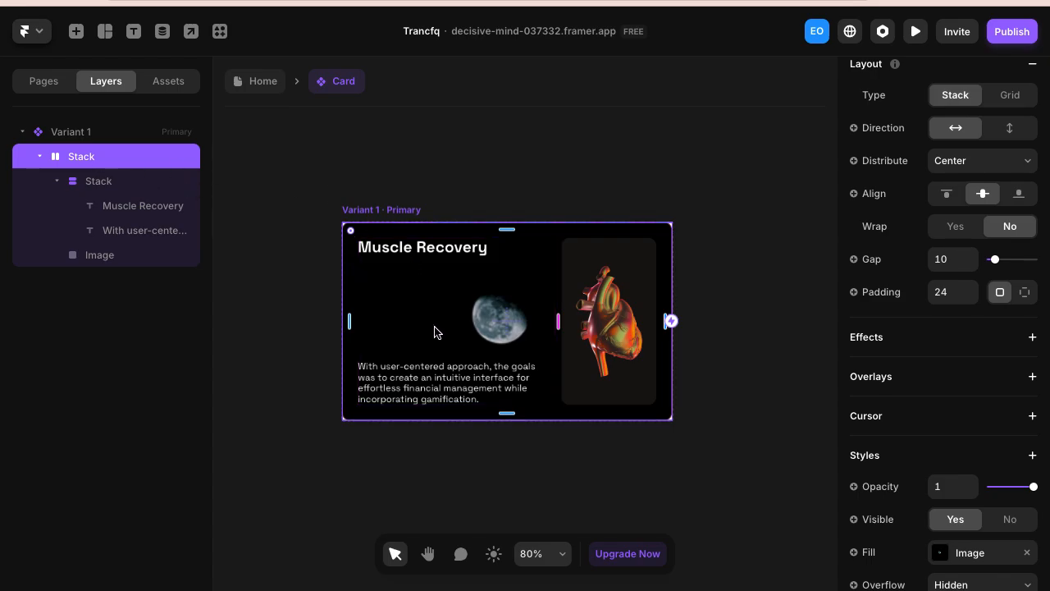
pyautogui.hotkey('ctrl', 'd')
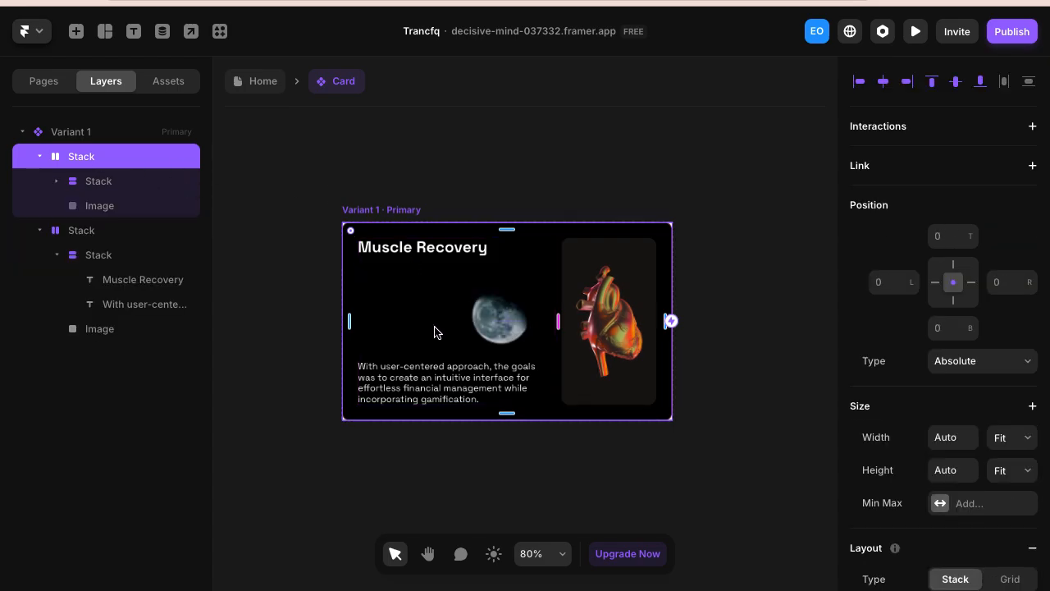
# - Duplicate the outer card stack once more in the primary variant and rename the topmost stack Front
pyautogui.hotkey('ctrl', 'd')
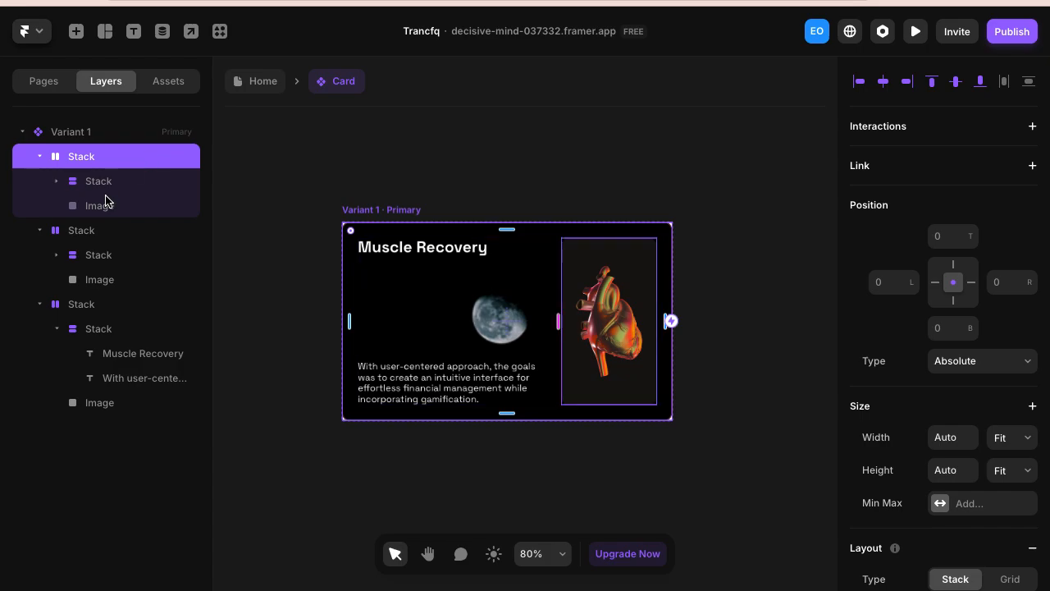
pyautogui.doubleClick(95, 157)
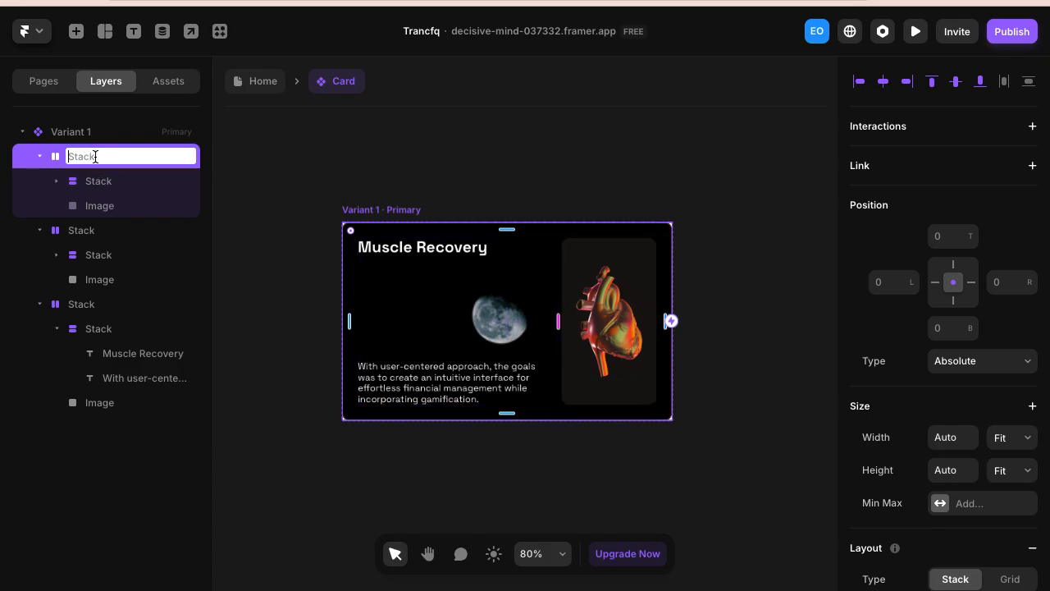
pyautogui.write('Fornt')
pyautogui.write('ron')
# - Rename the second outer stack Middle and the third outer stack Back
pyautogui.click(84, 236)
pyautogui.doubleClick(85, 232)
pyautogui.write('Middel')
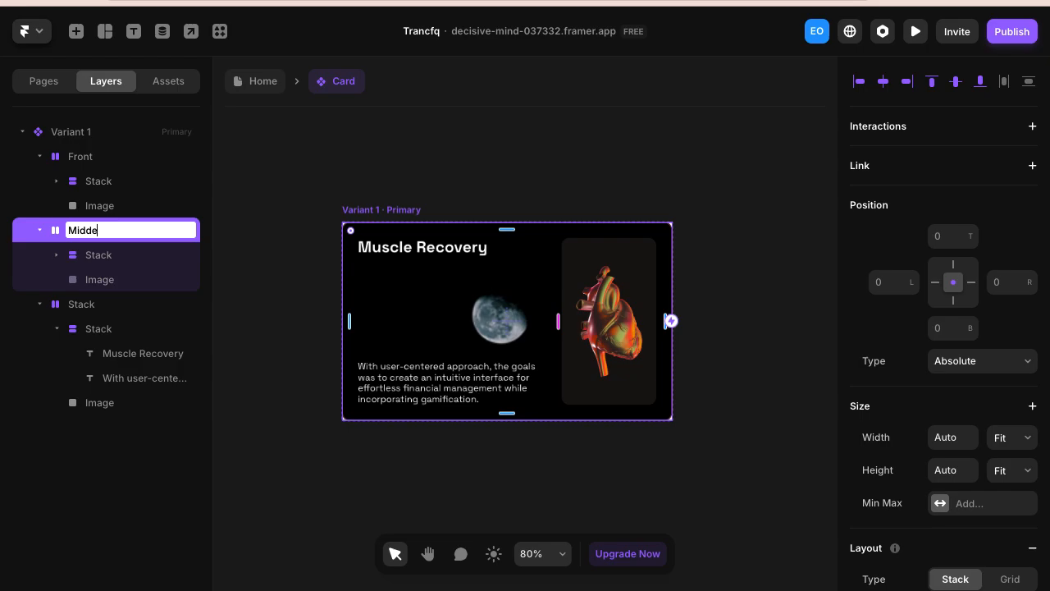
pyautogui.doubleClick(86, 306)
pyautogui.write('Ba')
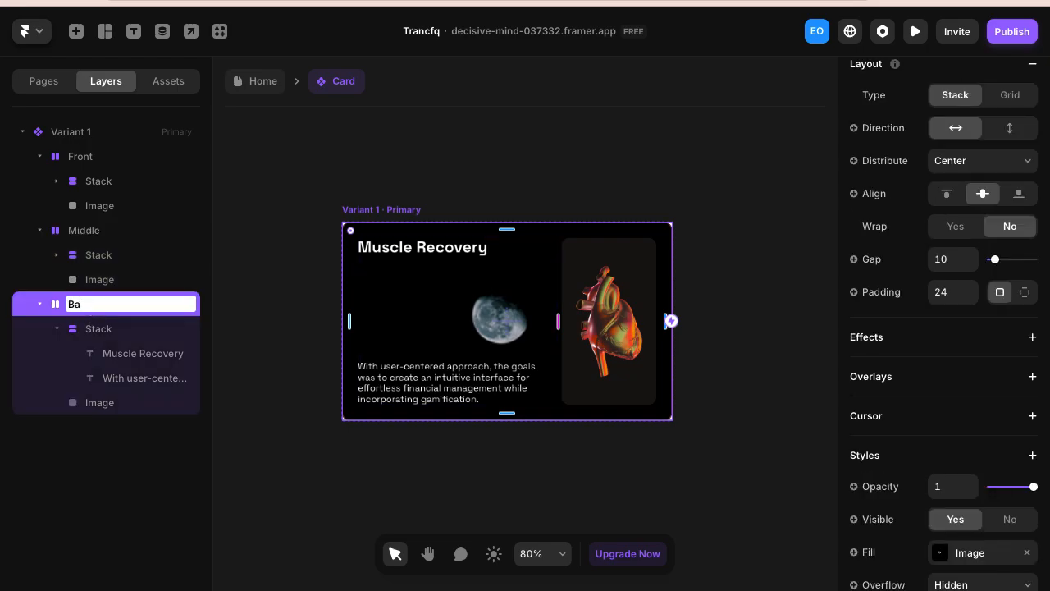
pyautogui.write('vkck')
pyautogui.press('Return')
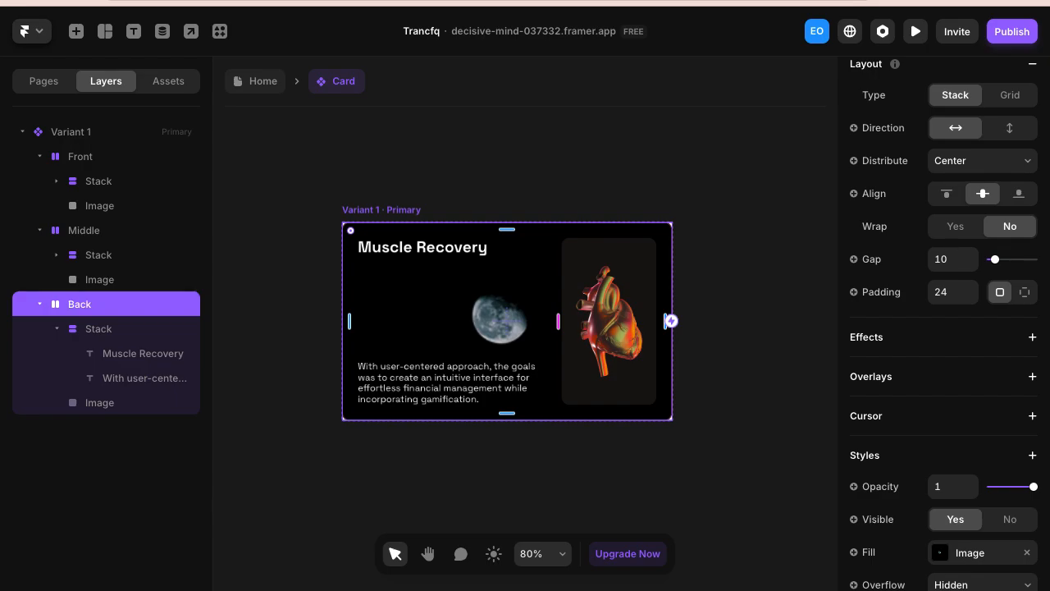
# - Remove the primary variant's fill and increase its height beyond that of the cards
pyautogui.click(88, 134)
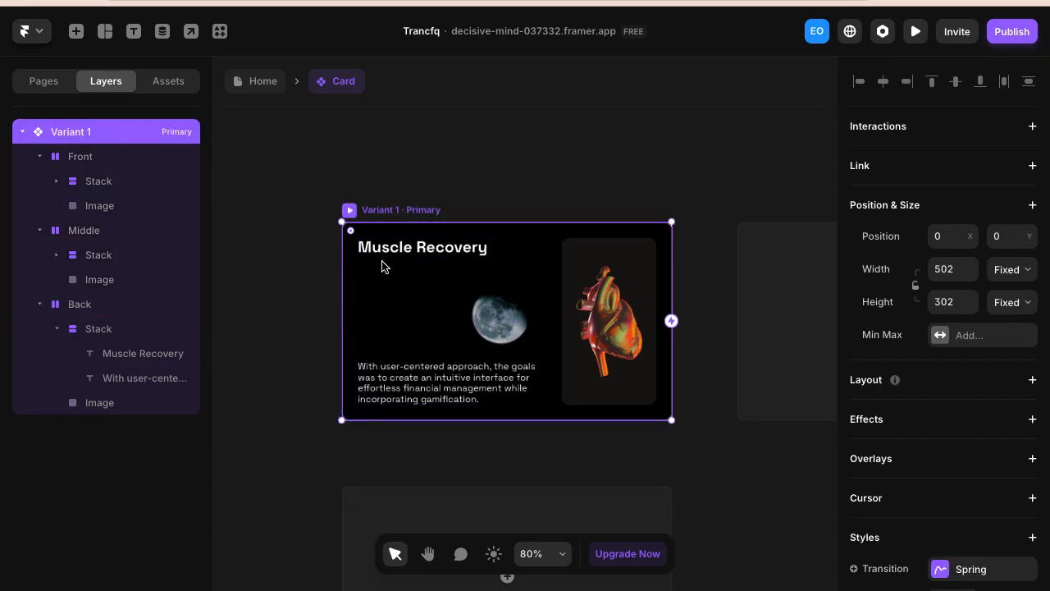
pyautogui.scroll(-3, 397, 220)
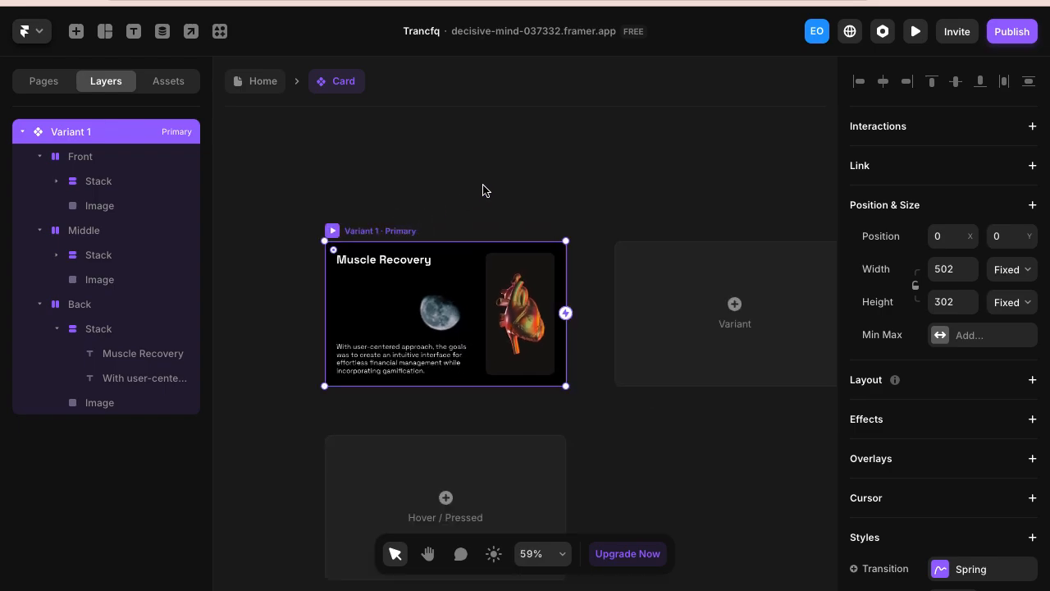
pyautogui.scroll(-5, 976, 493)
pyautogui.click(1026, 311)
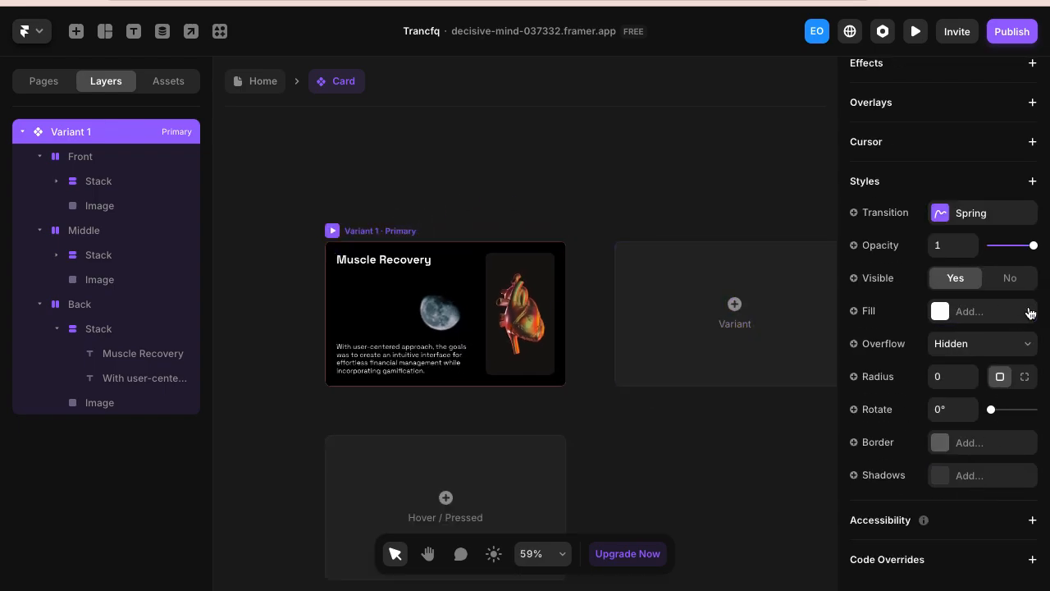
pyautogui.scroll(1, 497, 264)
pyautogui.scroll(1, 496, 264)
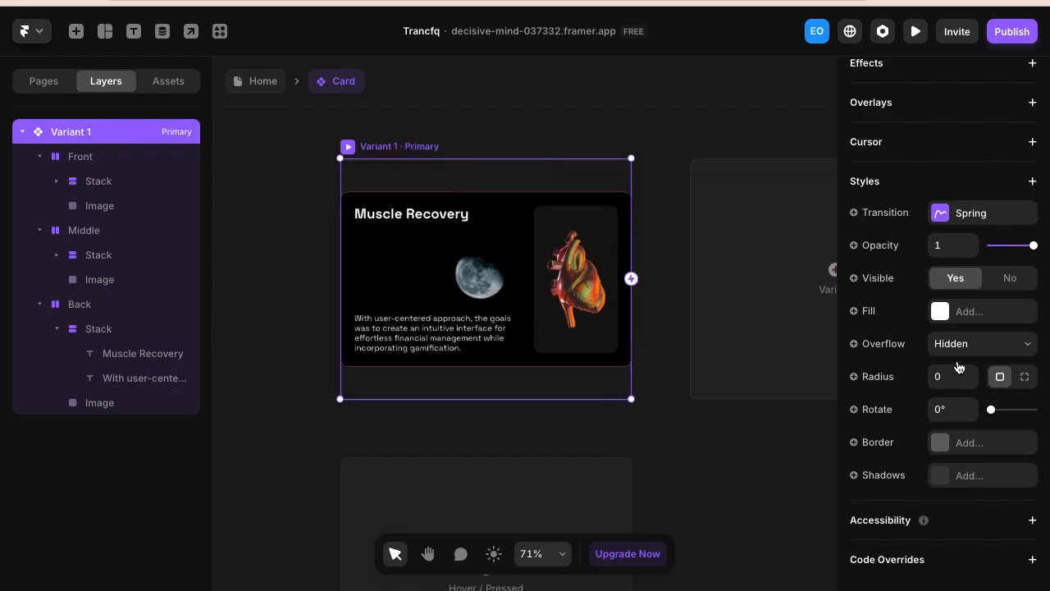
pyautogui.scroll(5, 958, 365)
pyautogui.scroll(-5, 973, 391)
# - Align the Front stack to the bottom edge of the primary variant and the Back stack to its top edge
pyautogui.click(100, 162)
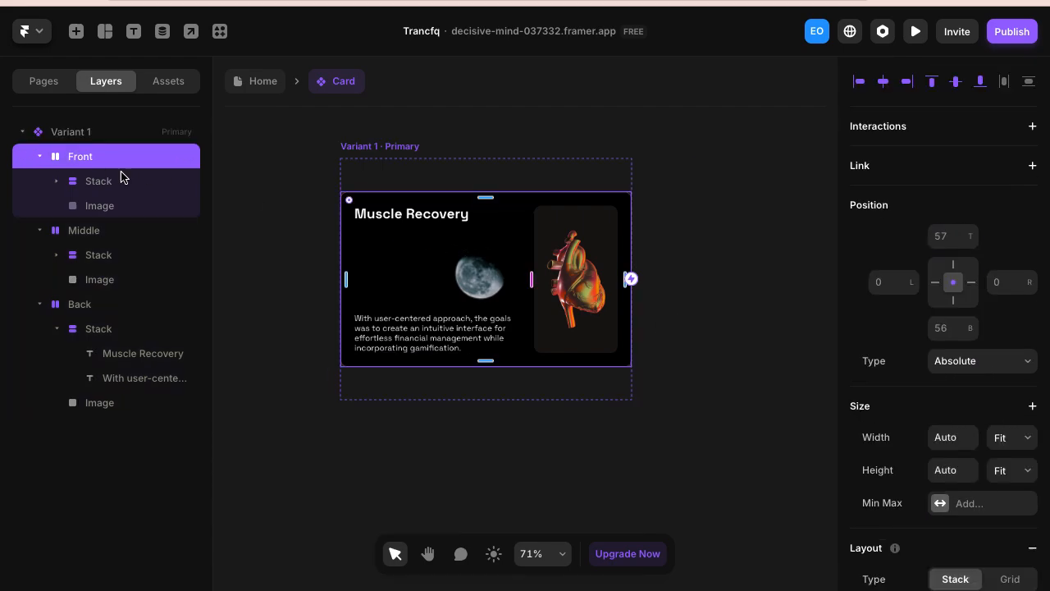
pyautogui.click(980, 92)
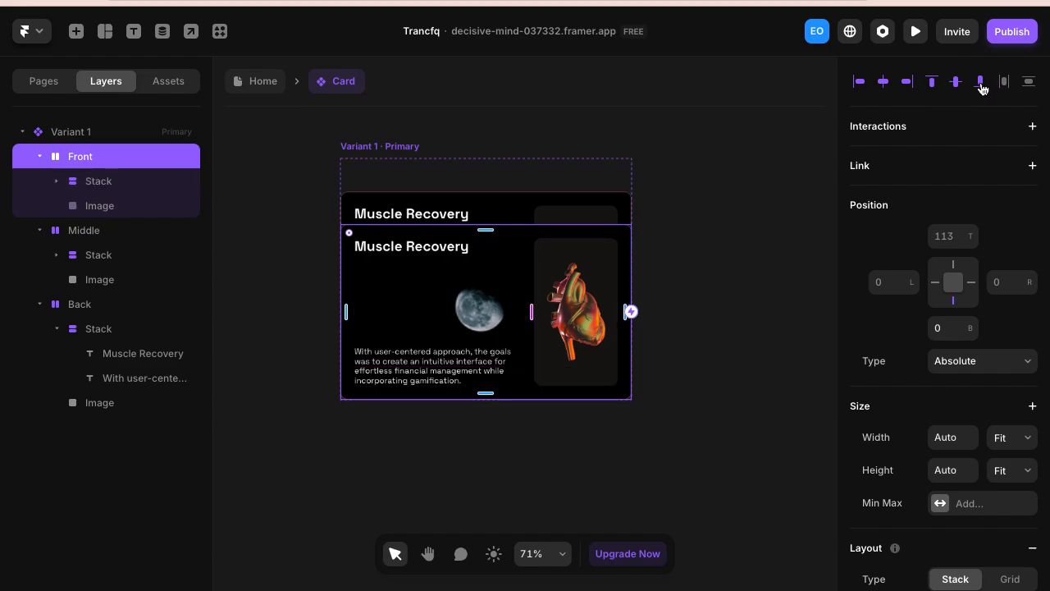
pyautogui.click(80, 305)
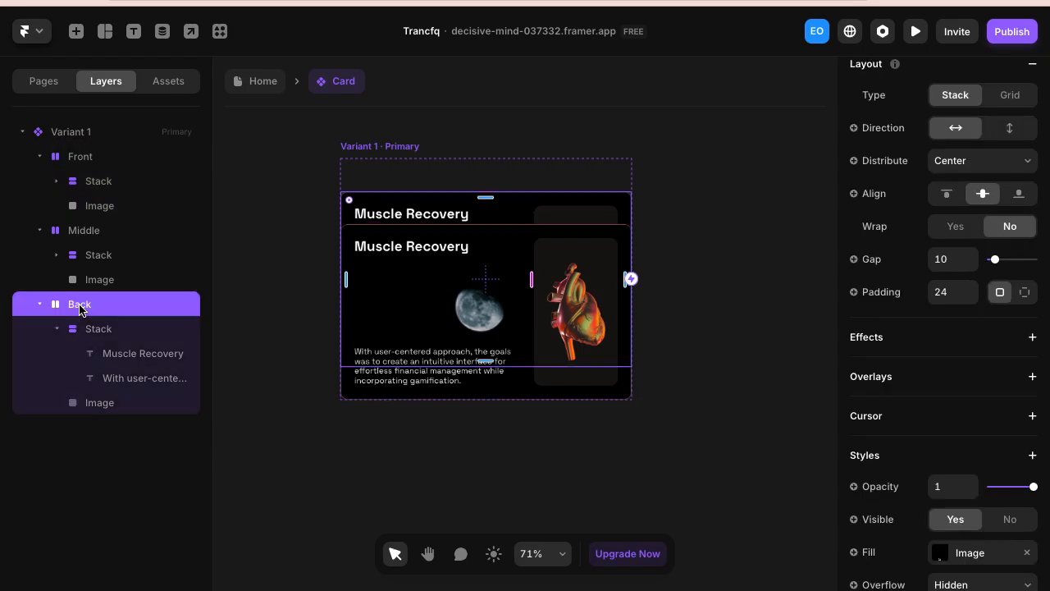
pyautogui.scroll(5, 948, 102)
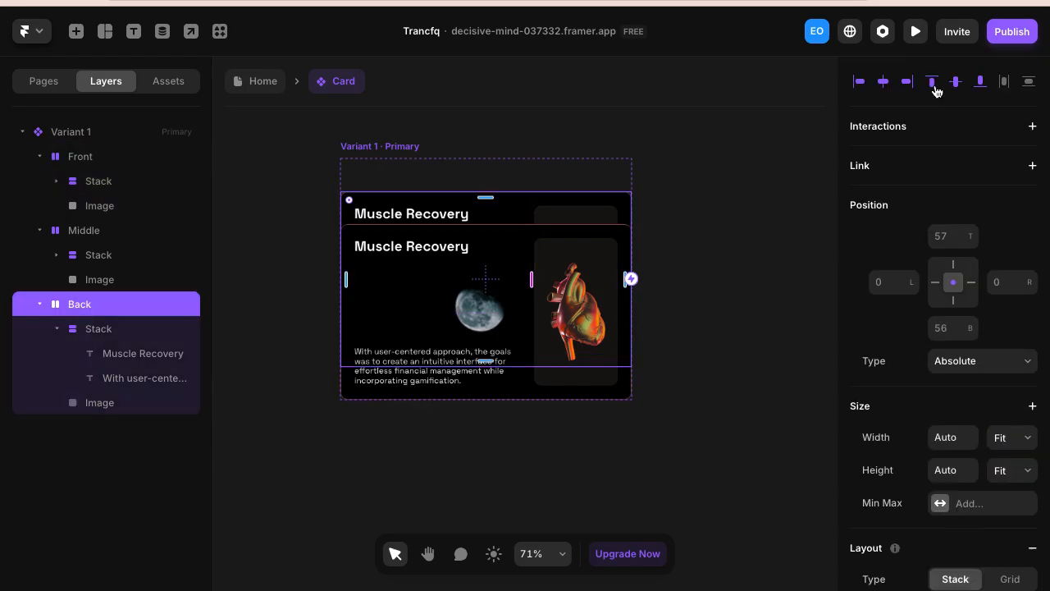
pyautogui.click(932, 82)
pyautogui.scroll(3, 438, 112)
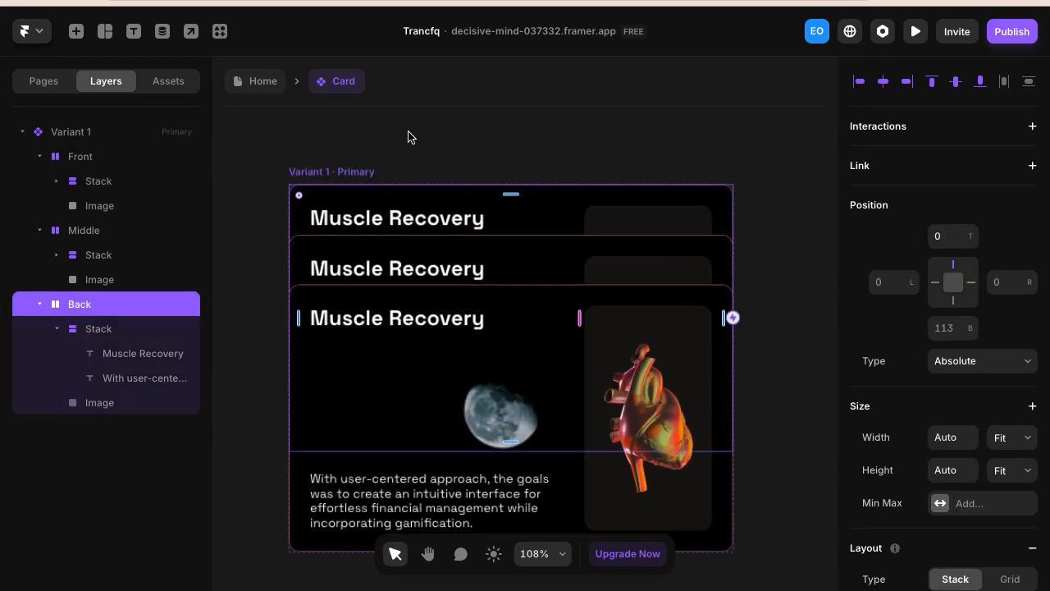
pyautogui.click(407, 135)
pyautogui.scroll(-2, 408, 135)
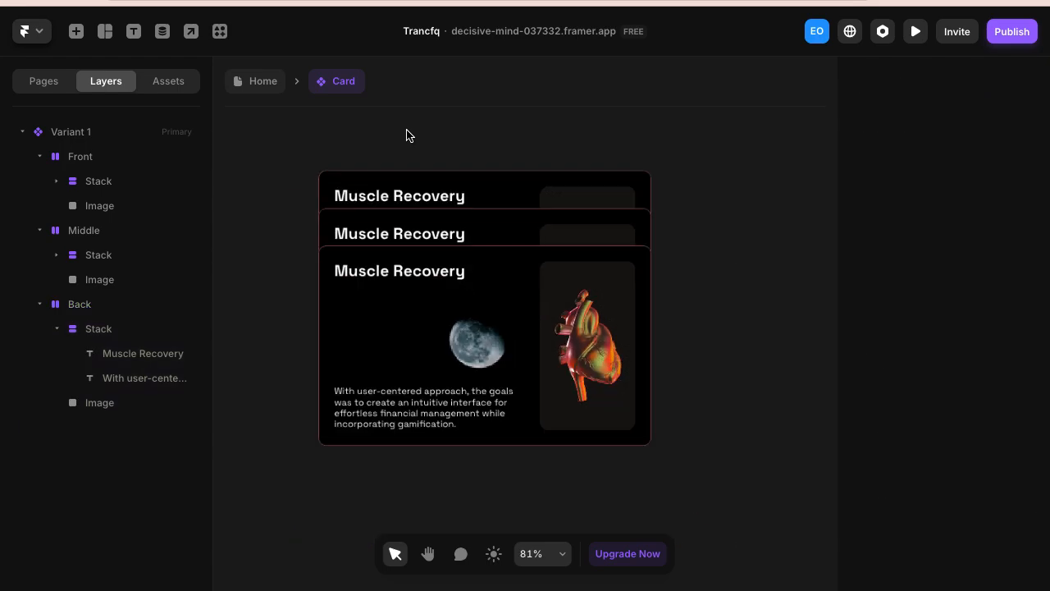
pyautogui.click(510, 261)
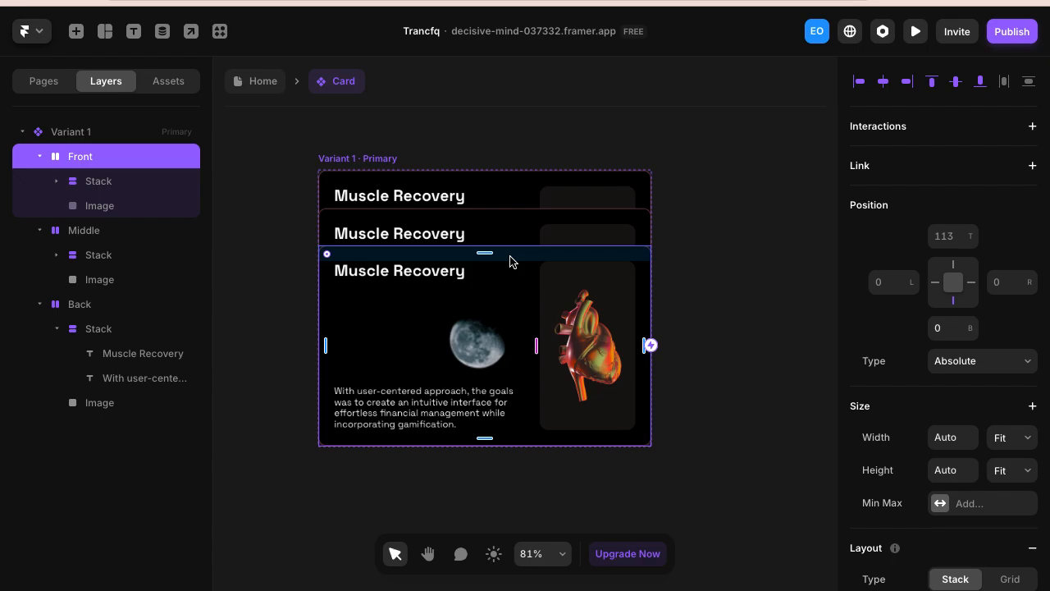
pyautogui.click(243, 305)
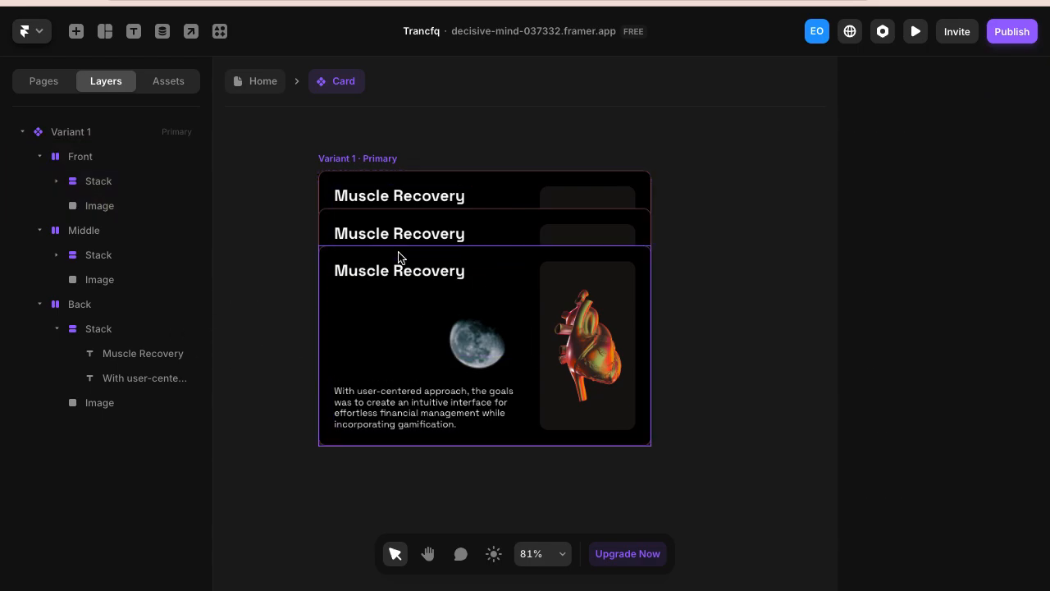
pyautogui.click(399, 256)
pyautogui.rightClick(399, 257)
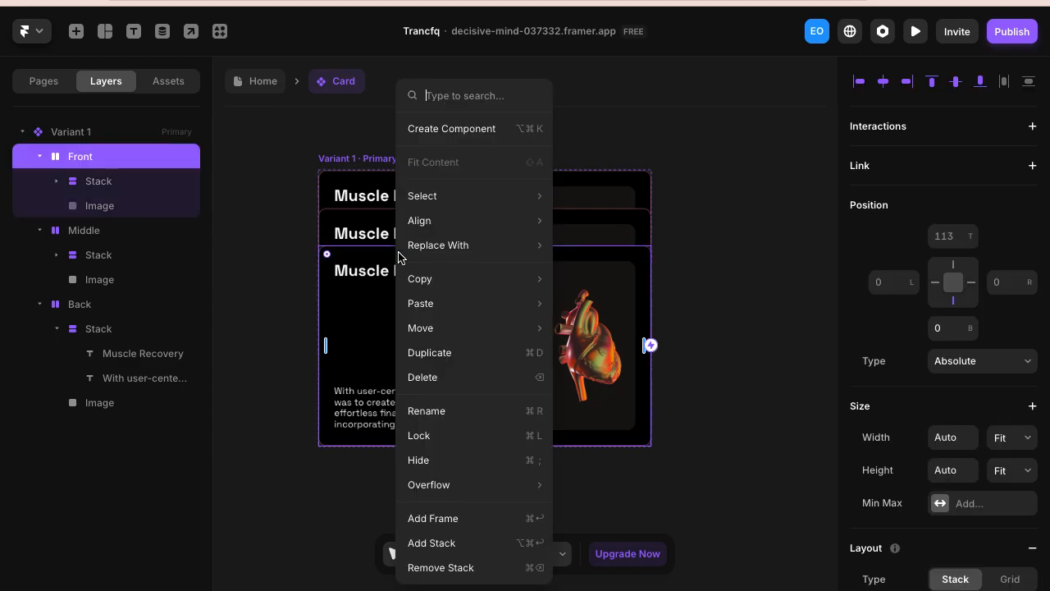
pyautogui.click(310, 267)
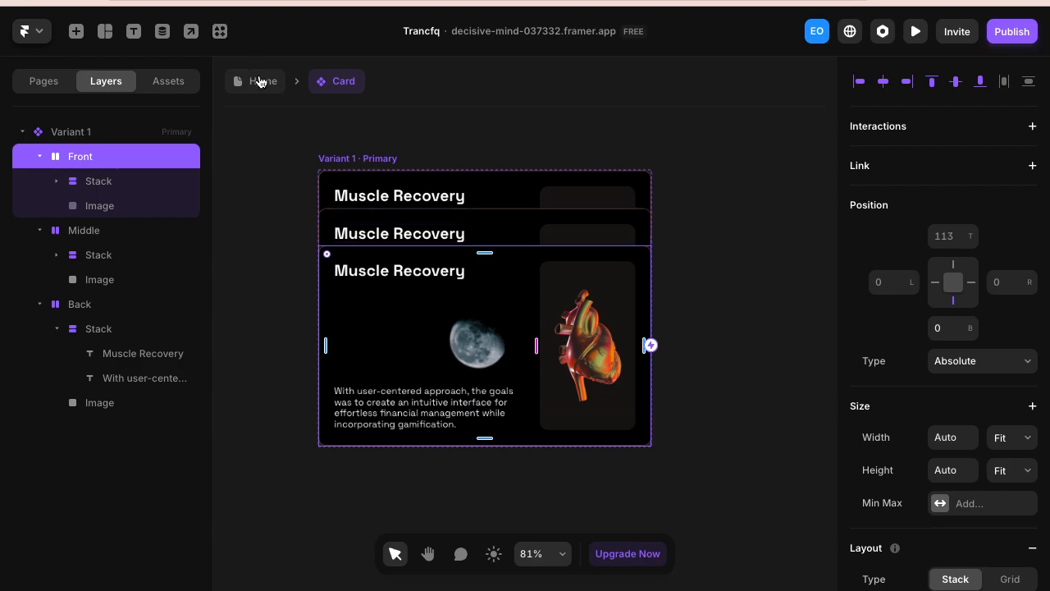
# - Preview the Home page's desktop layout and examine the hover motion of the existing stacked Muscle Recovery cards
pyautogui.click(259, 80)
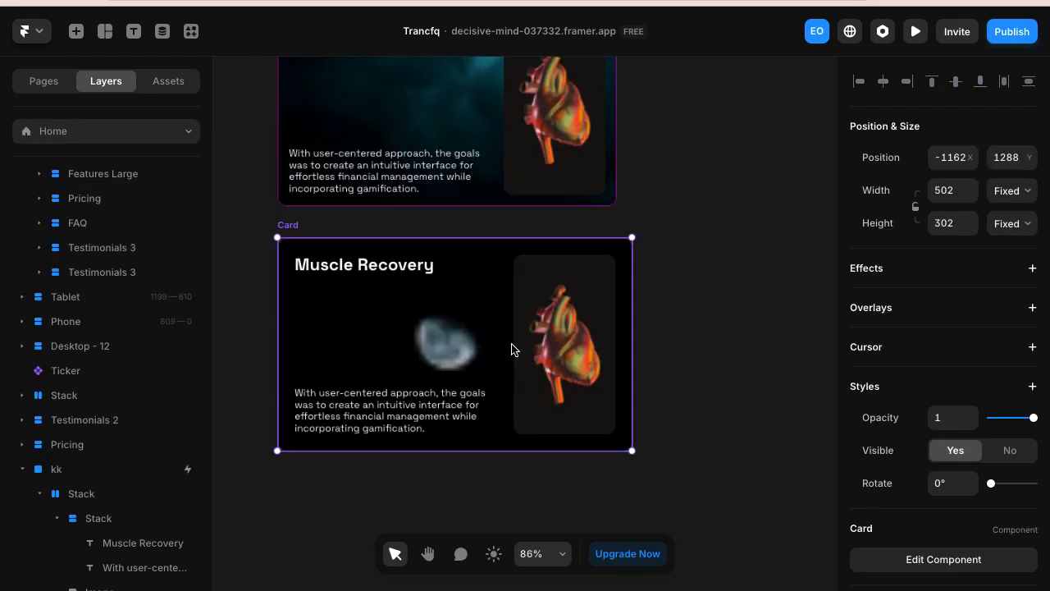
pyautogui.scroll(-4, 512, 349)
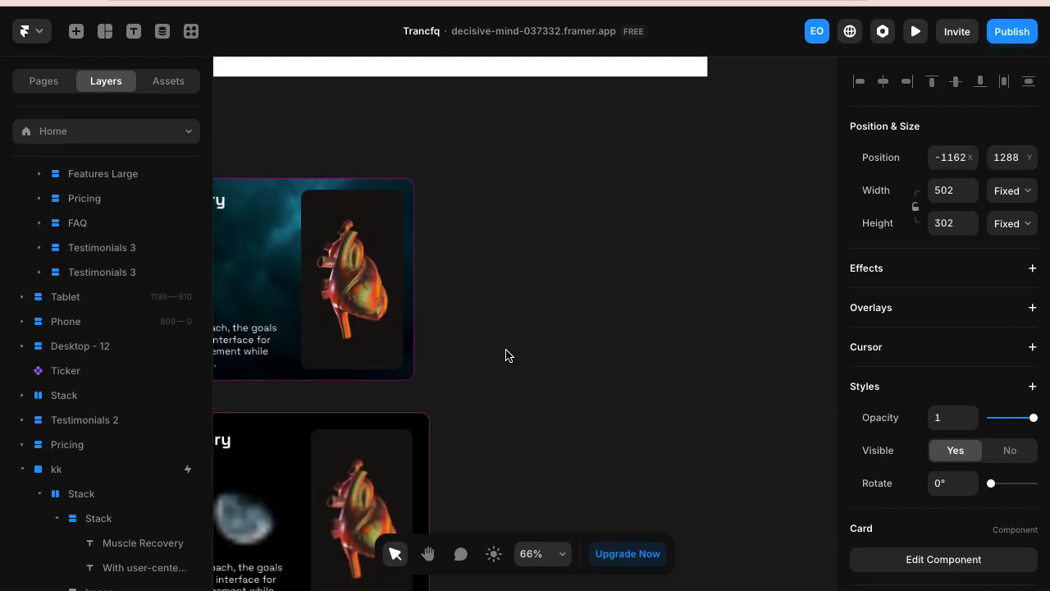
pyautogui.hscroll(4, 506, 350)
pyautogui.scroll(-2, 505, 350)
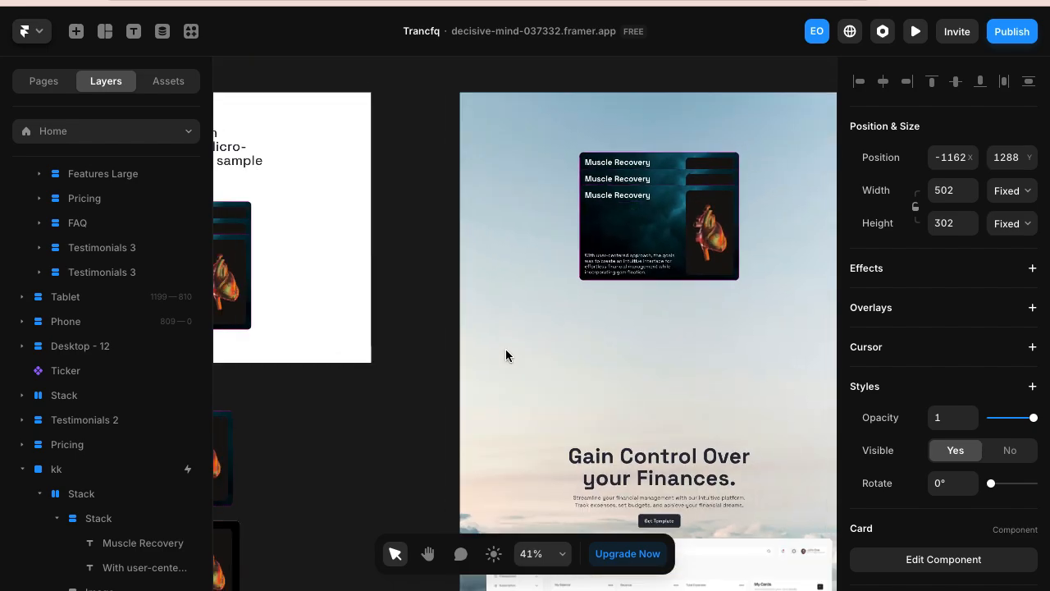
pyautogui.hscroll(1, 505, 349)
pyautogui.click(405, 129)
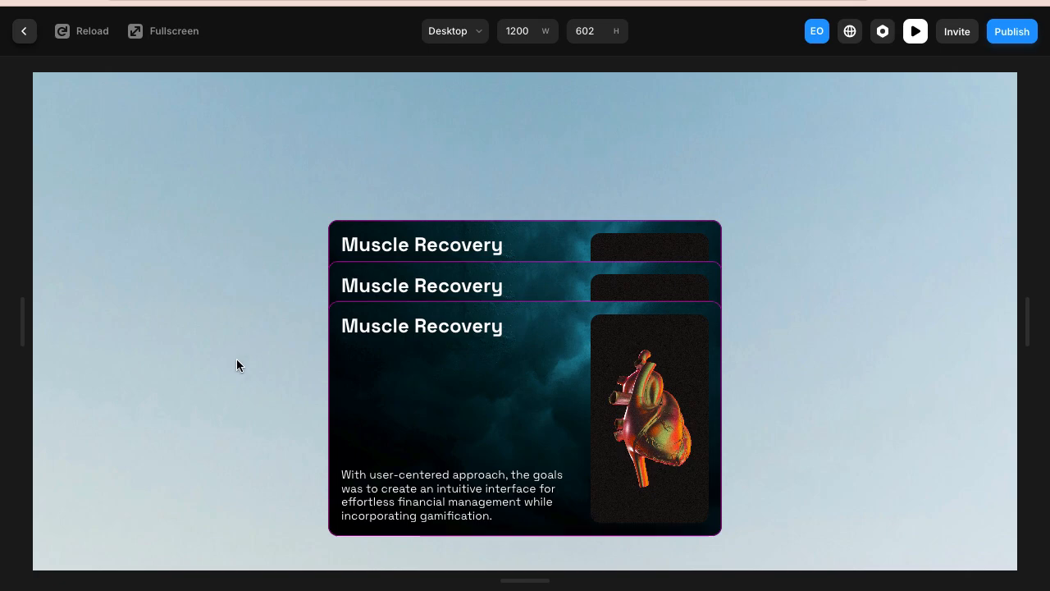
pyautogui.scroll(-2, 373, 363)
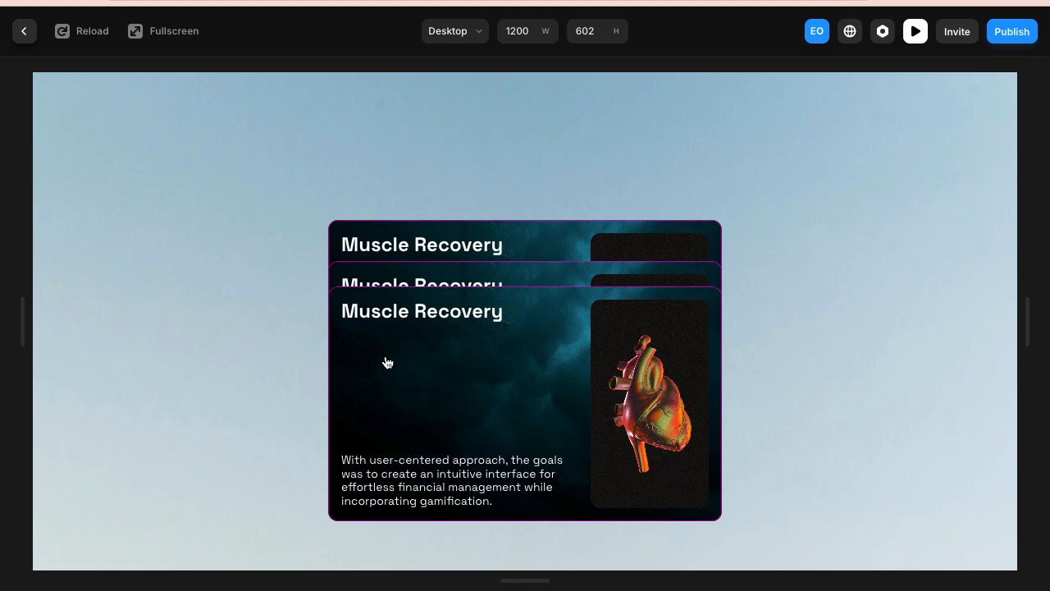
pyautogui.scroll(2, 264, 365)
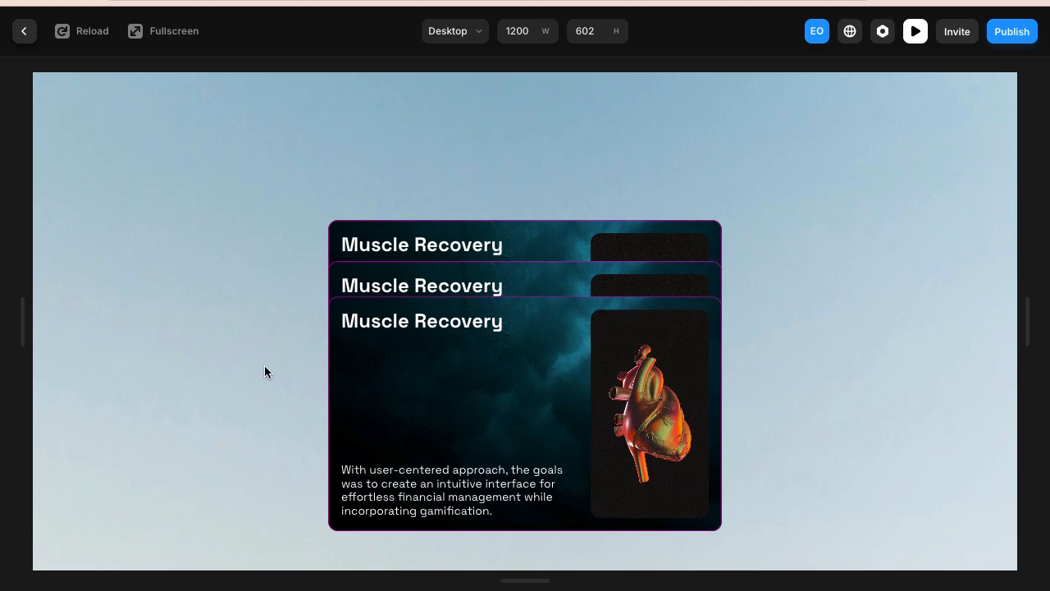
pyautogui.scroll(-2, 386, 352)
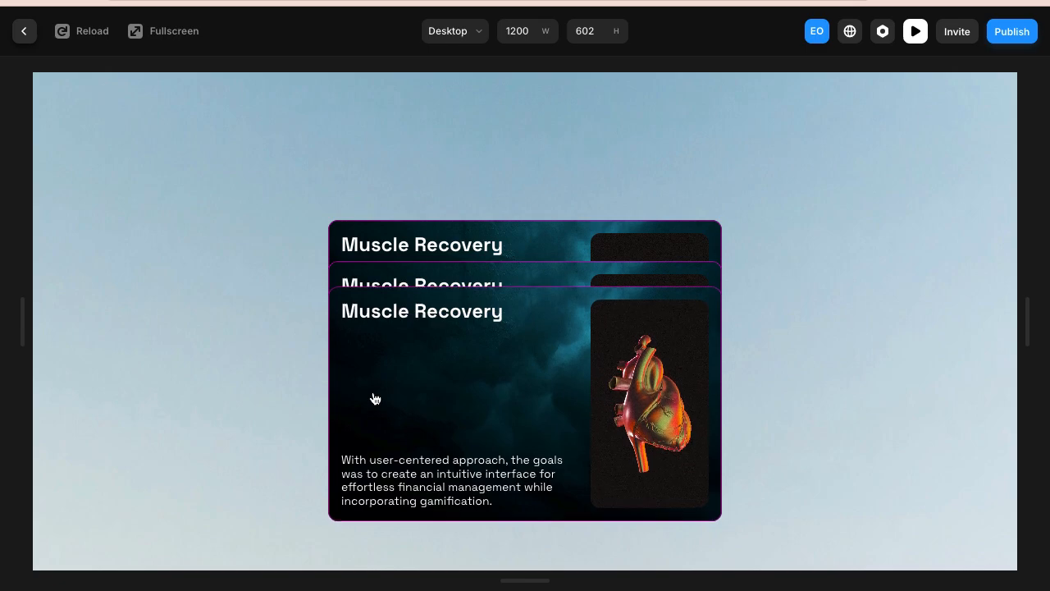
pyautogui.click(24, 38)
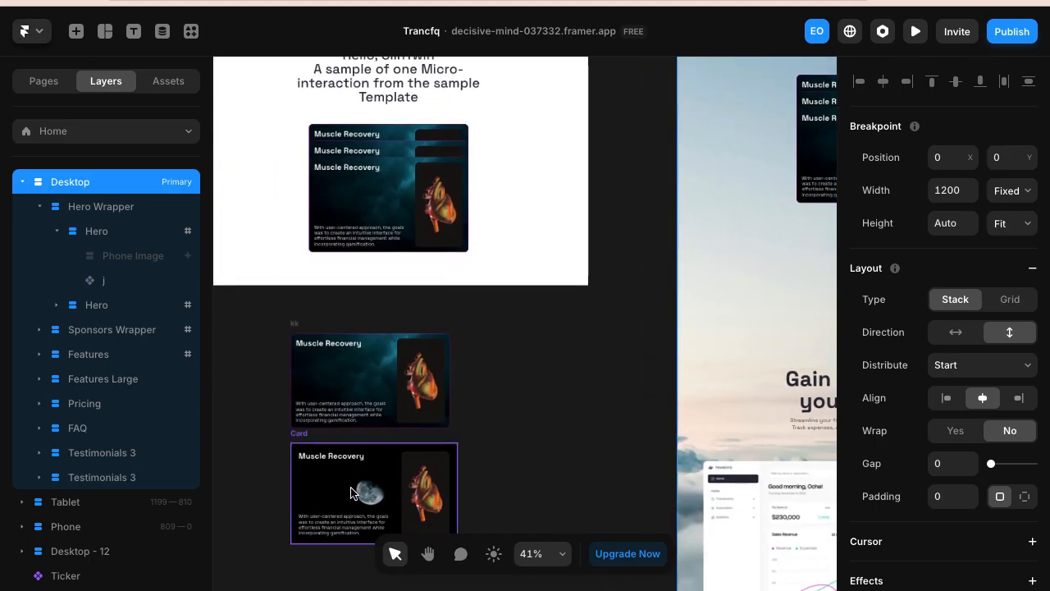
# - Open the Card component for editing and create a component named Hover Animation from its Front stack
pyautogui.doubleClick(353, 492)
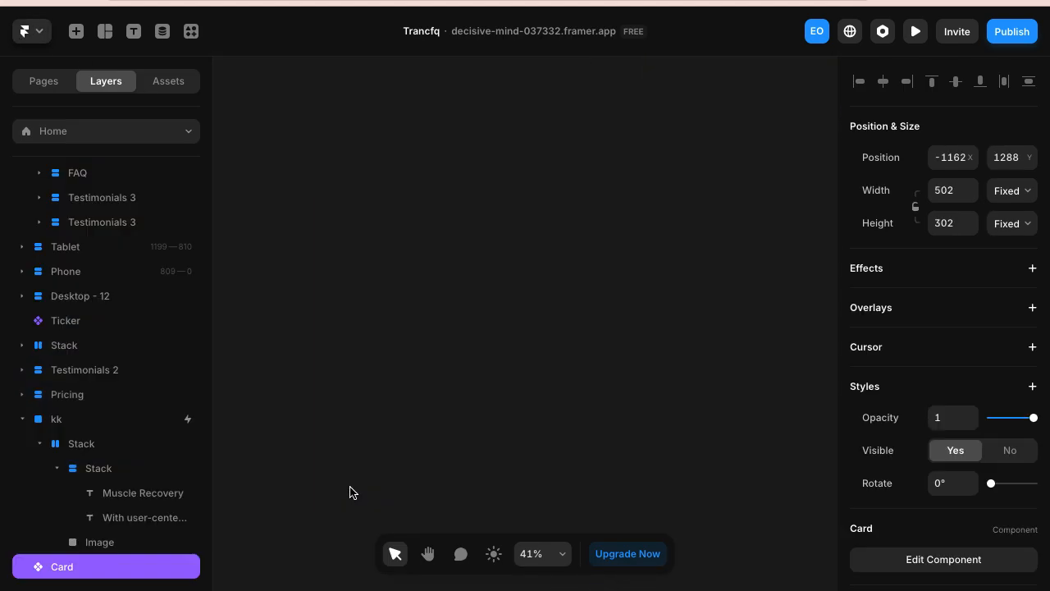
pyautogui.click(481, 273)
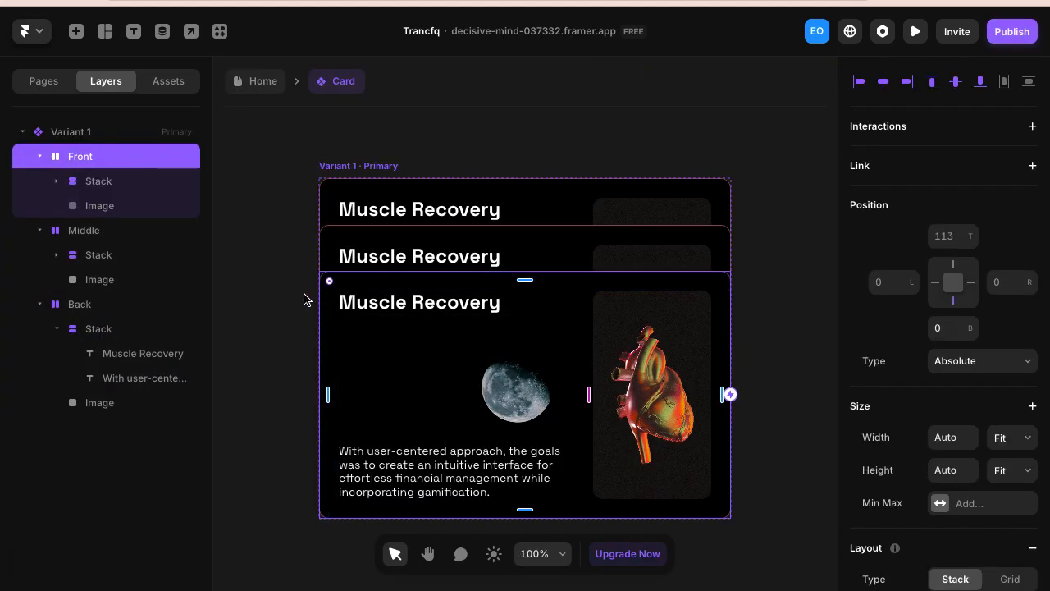
pyautogui.press('alt')
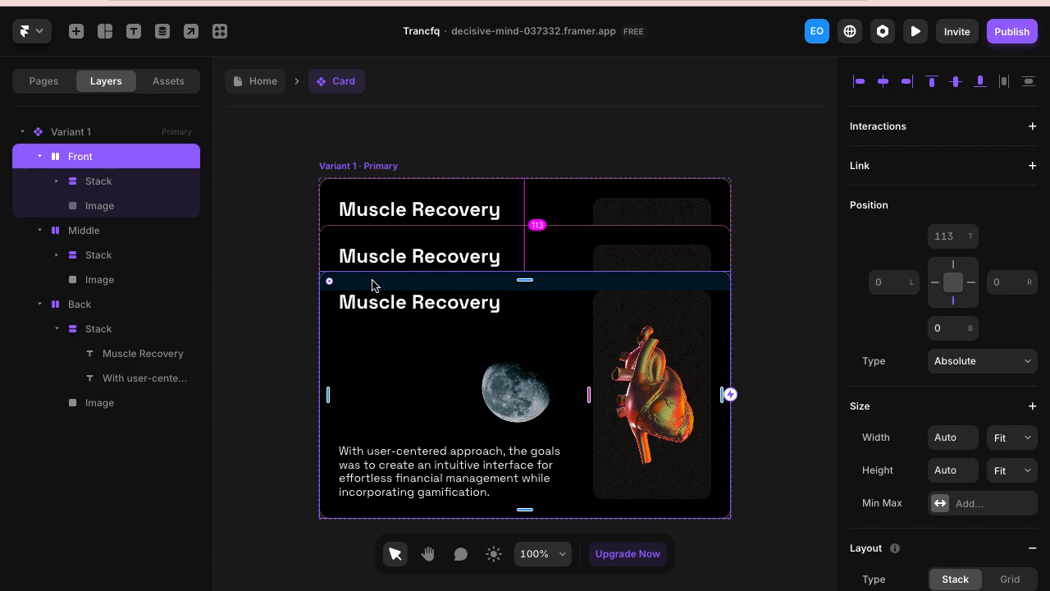
pyautogui.hotkey('ctrl', 'alt', 'k')
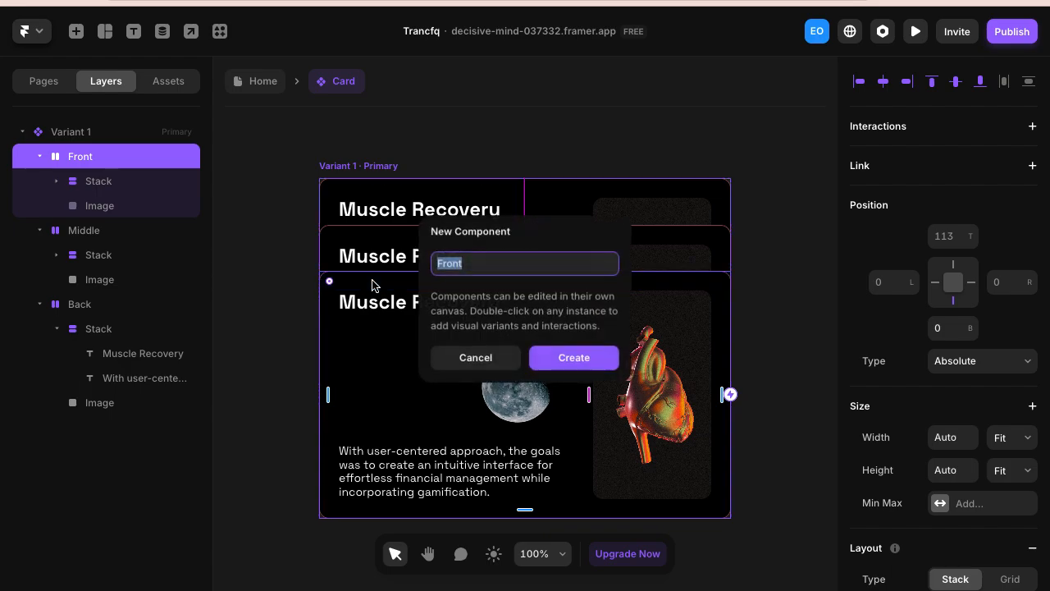
pyautogui.write('Hover An')
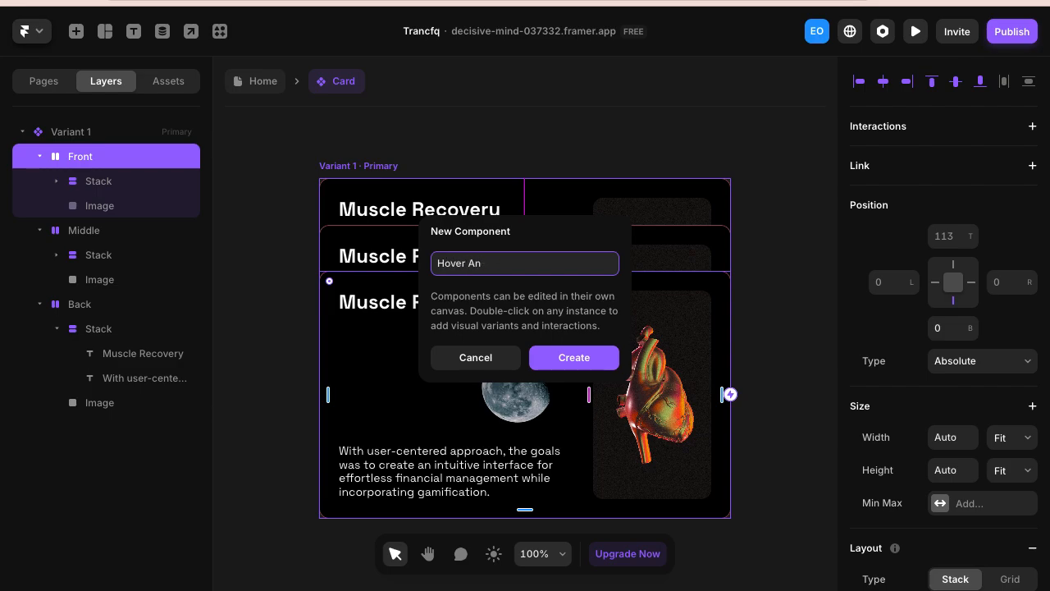
pyautogui.write('amation')
pyautogui.press('Return')
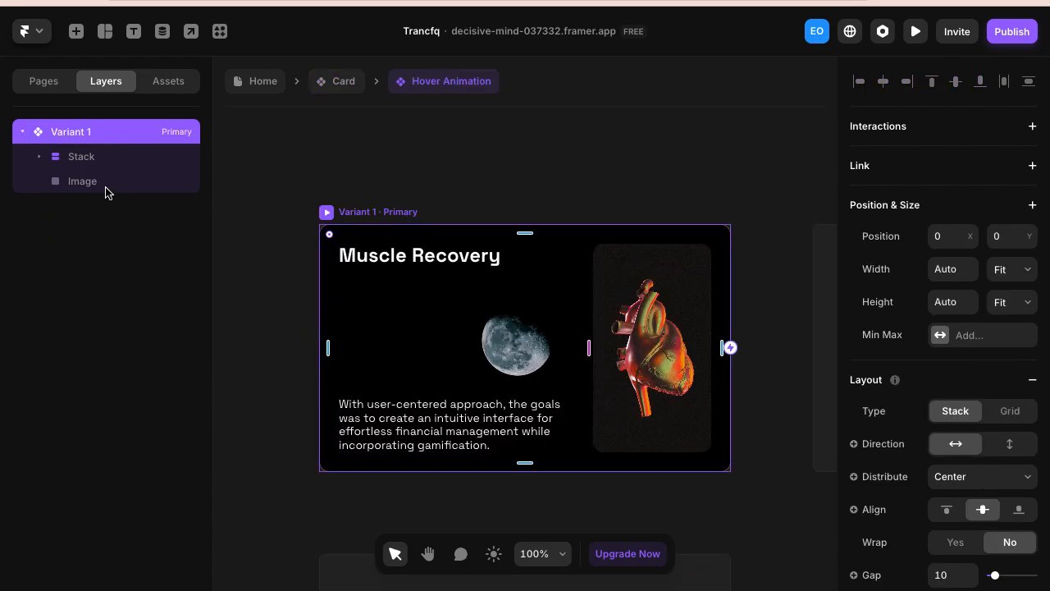
# - Review the layers of the Hover Animation component and undo its creation from the Front stack
pyautogui.click(82, 157)
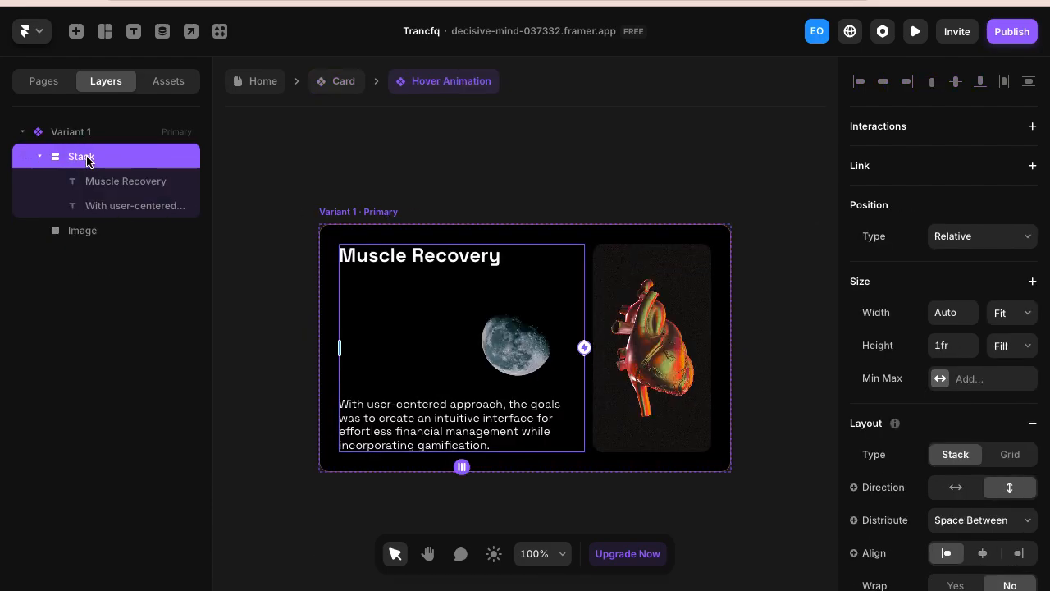
pyautogui.click(82, 133)
pyautogui.click(85, 167)
pyautogui.keyDown('shift'); pyautogui.click(84, 230); pyautogui.keyUp('shift')
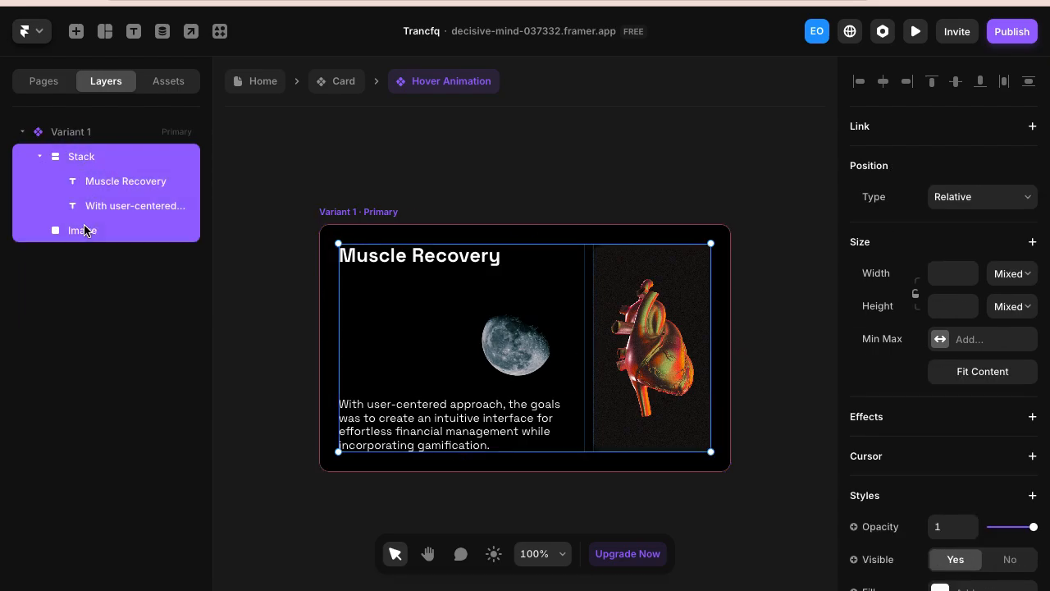
pyautogui.click(89, 135)
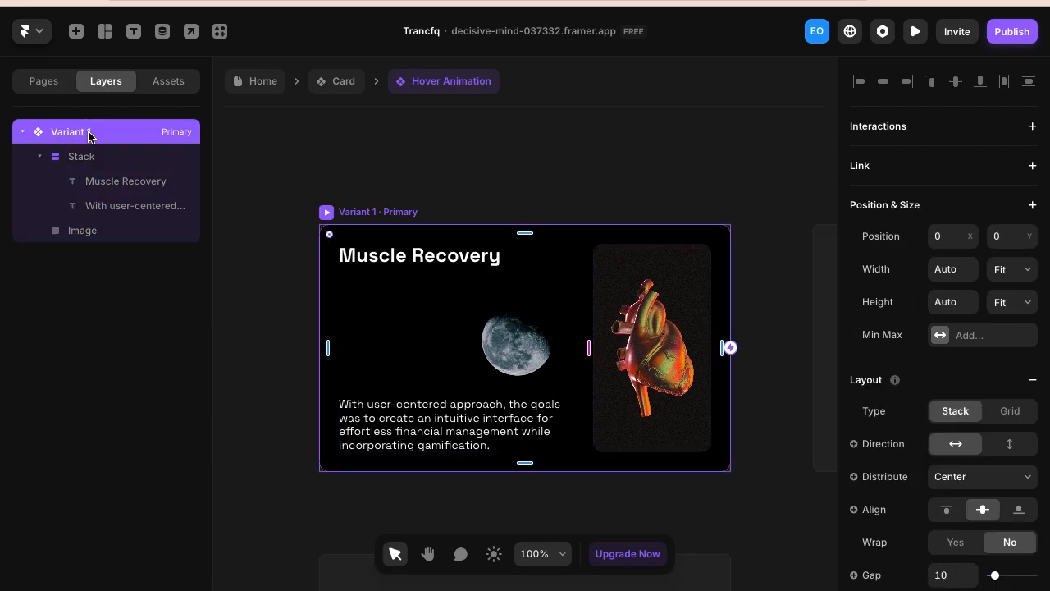
pyautogui.press('Escape')
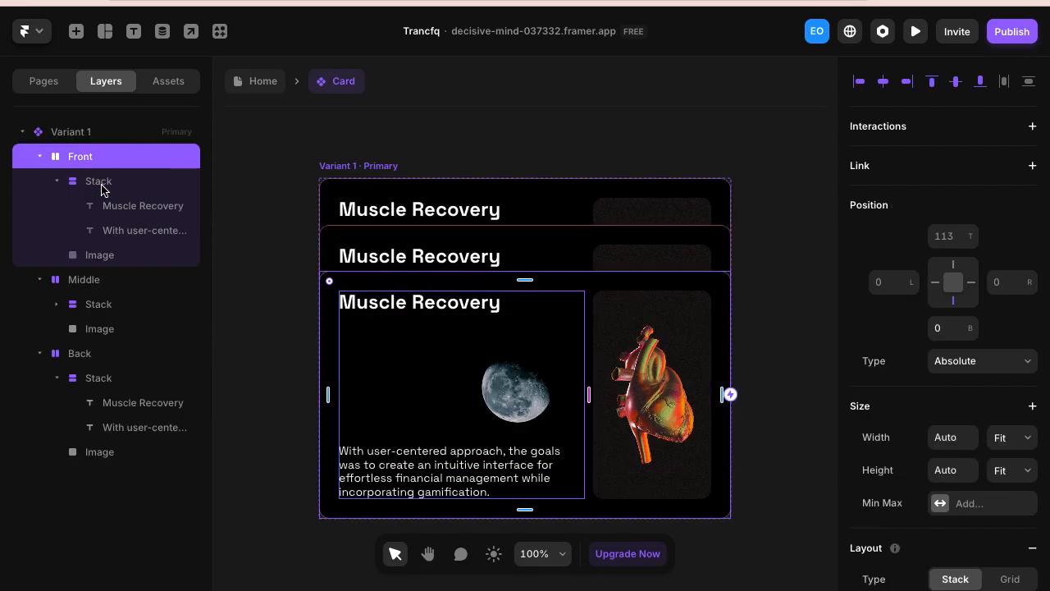
# - Wrap the Front stack in a new frame and rename that frame Front Card
pyautogui.rightClick(94, 161)
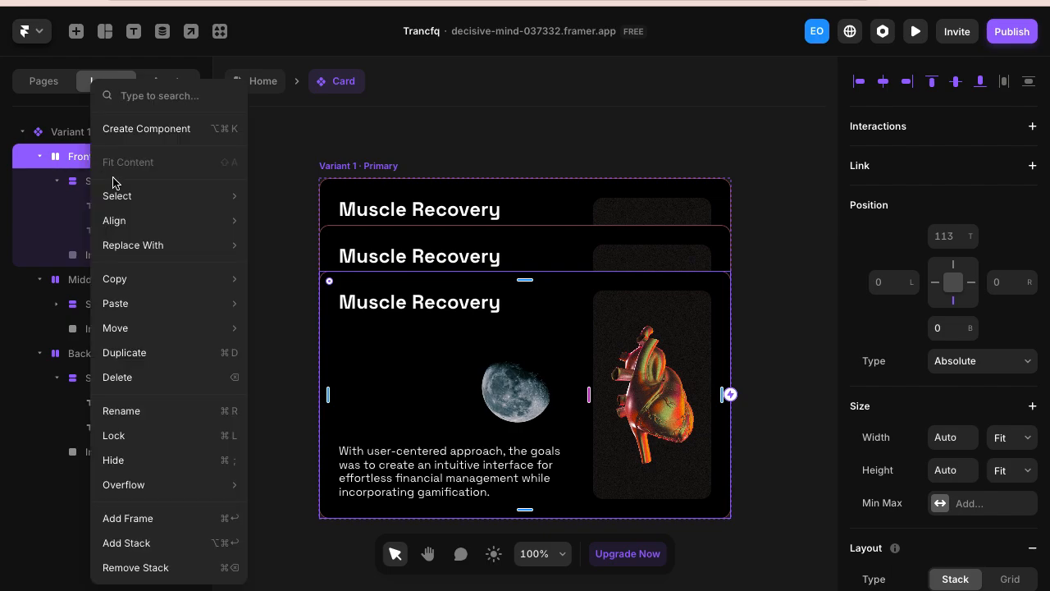
pyautogui.moveTo(155, 310)
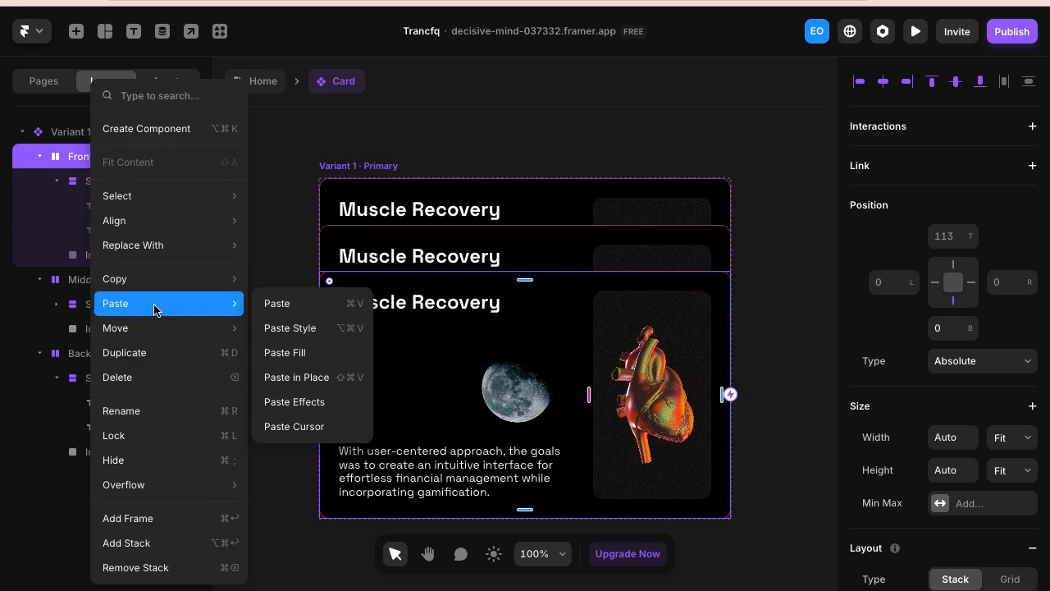
pyautogui.click(156, 521)
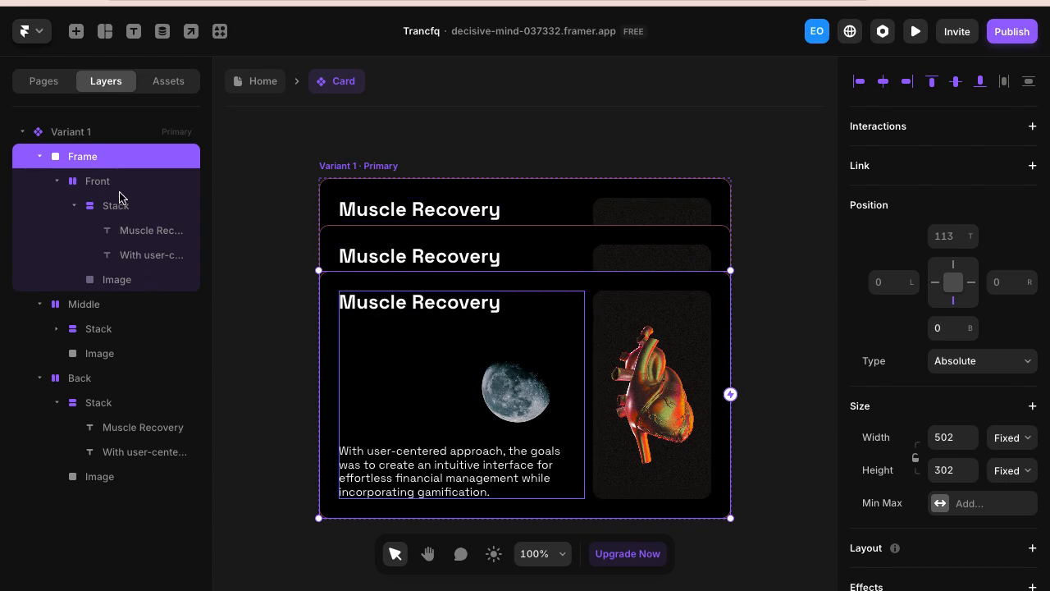
pyautogui.doubleClick(96, 156)
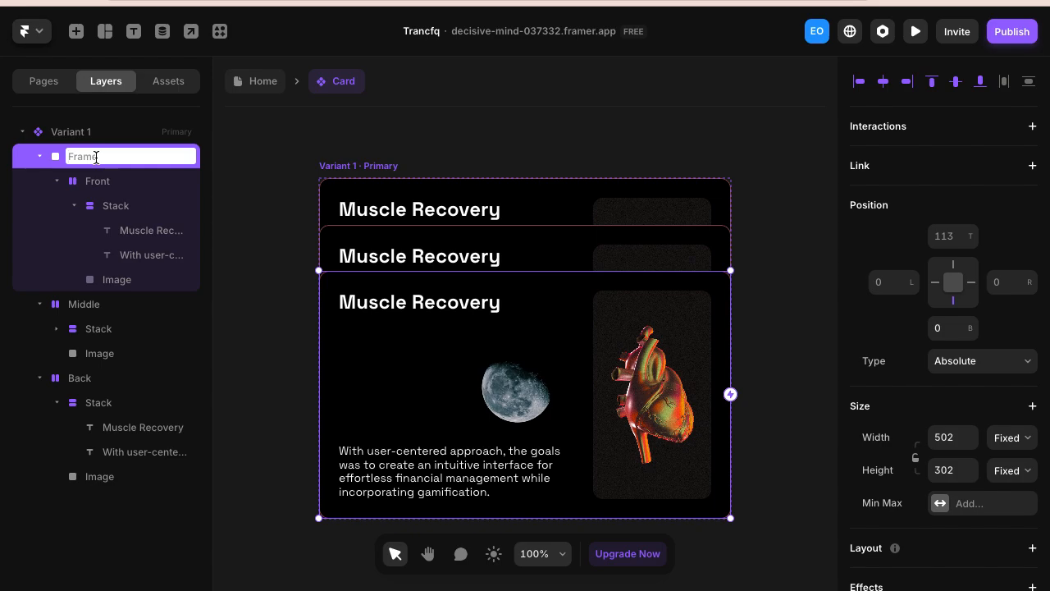
pyautogui.write('C')
pyautogui.press('BackSpace')
pyautogui.press('BackSpace')
pyautogui.press('BackSpace')
pyautogui.write('Foront Card')
pyautogui.press('Return')
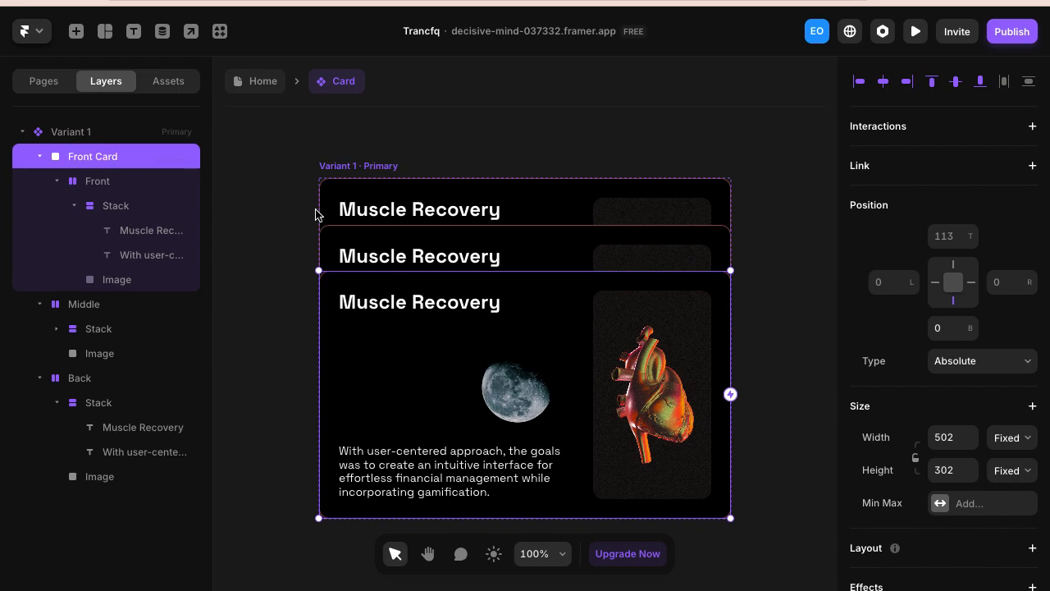
pyautogui.click(343, 282)
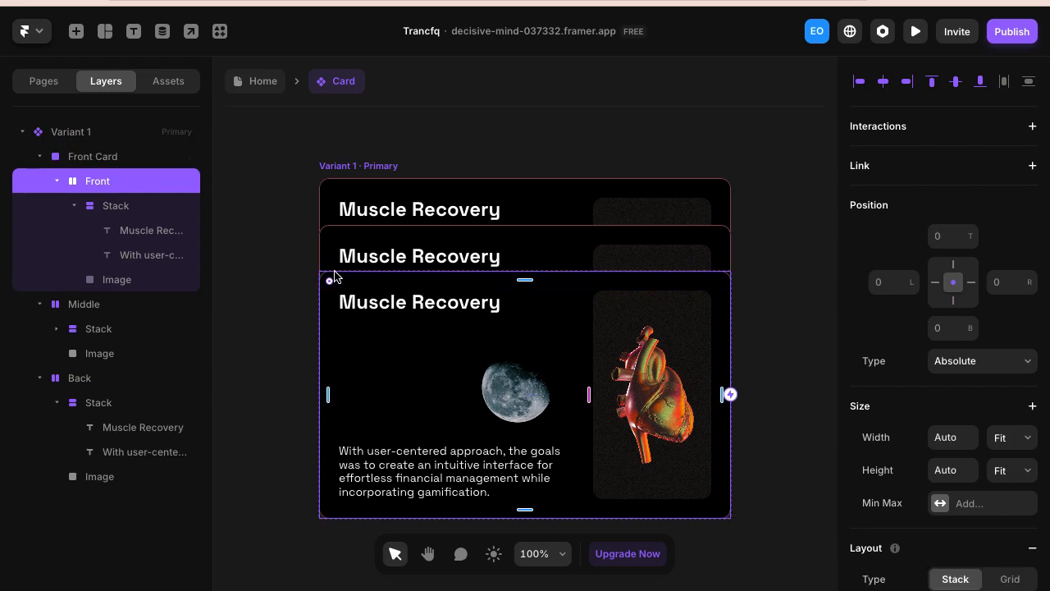
pyautogui.click(288, 265)
pyautogui.click(399, 284)
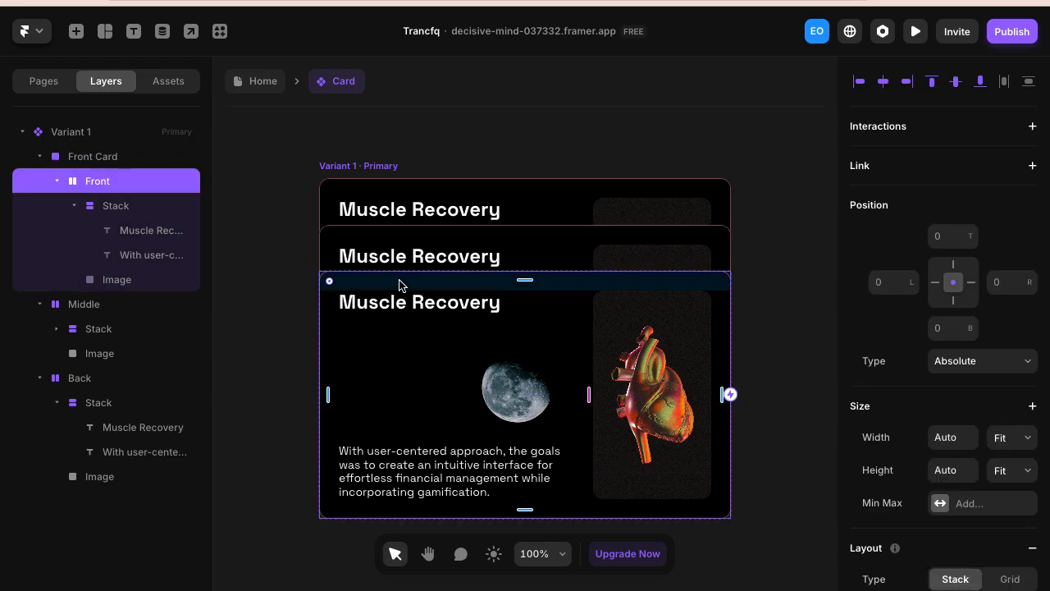
pyautogui.hotkey('ctrl', 'alt', 'k')
pyautogui.press('Right')
pyautogui.press('Return')
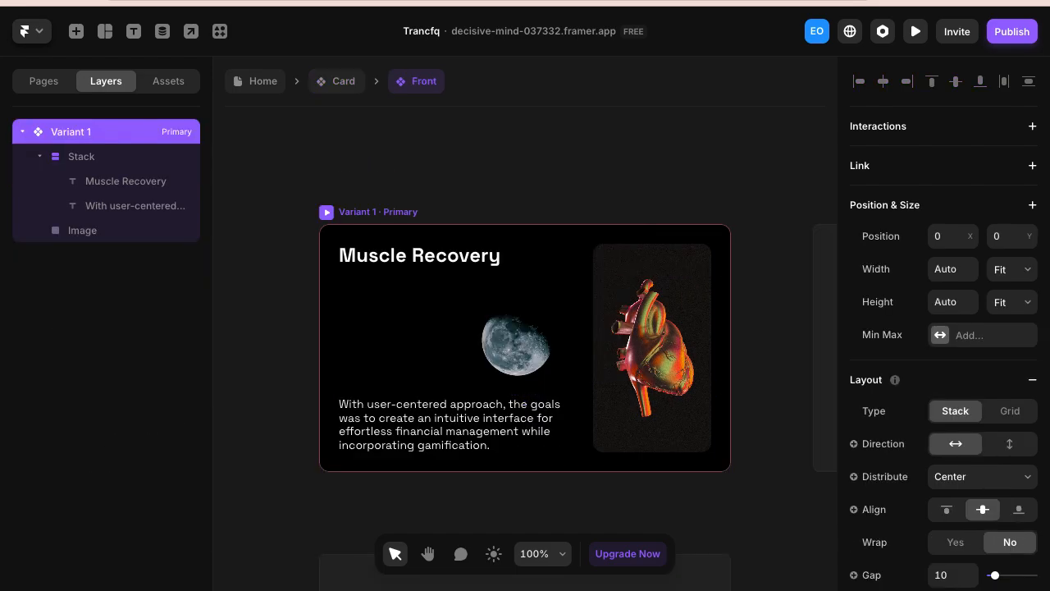
pyautogui.click(94, 156)
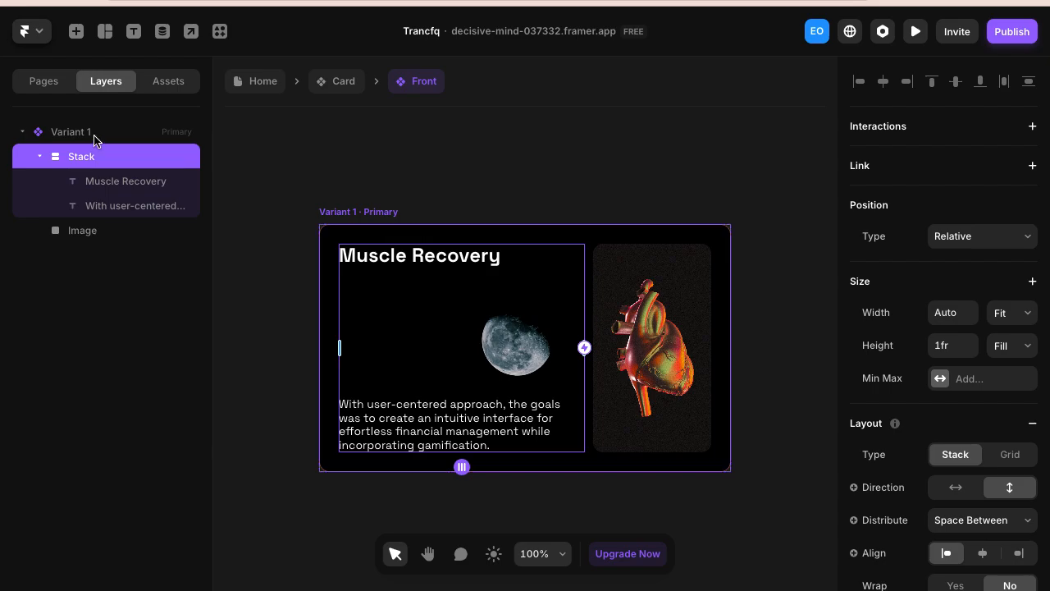
pyautogui.click(94, 138)
pyautogui.press('Escape')
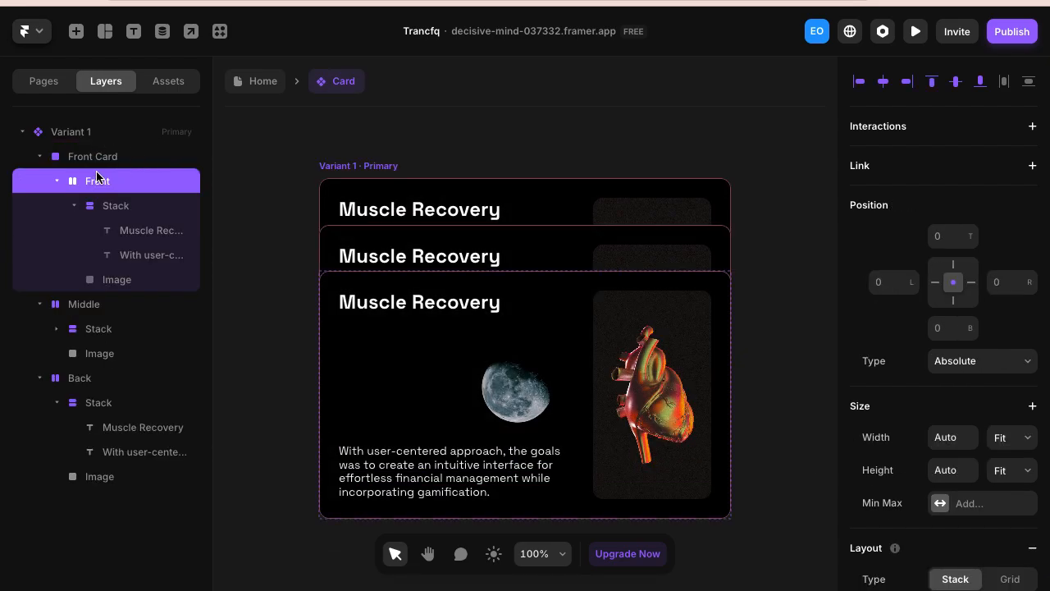
# - Create a component named Front Card from the Front Card frame
pyautogui.click(92, 164)
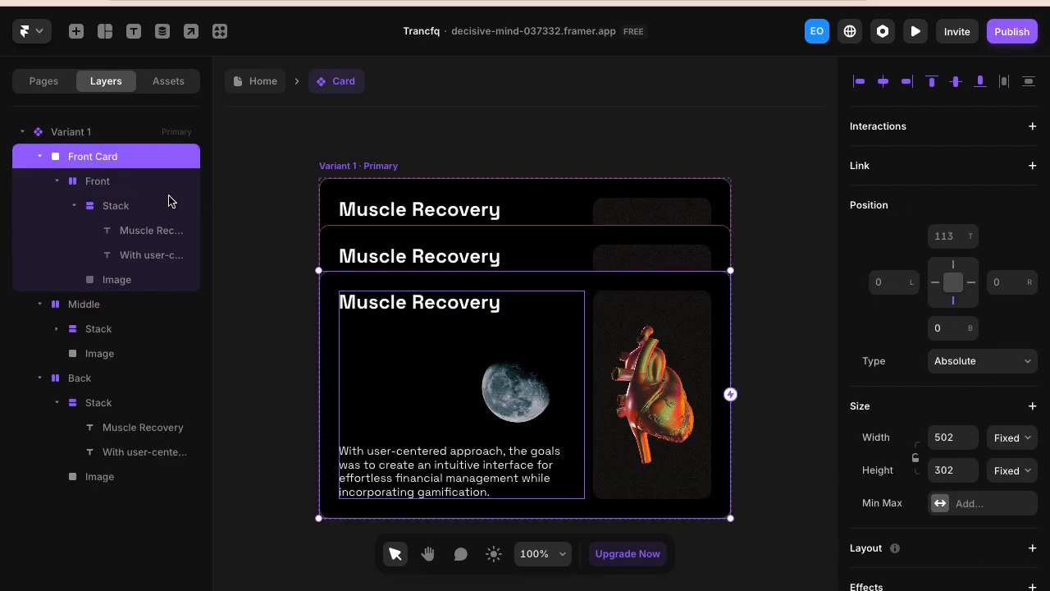
pyautogui.hotkey('ctrl', 'k')
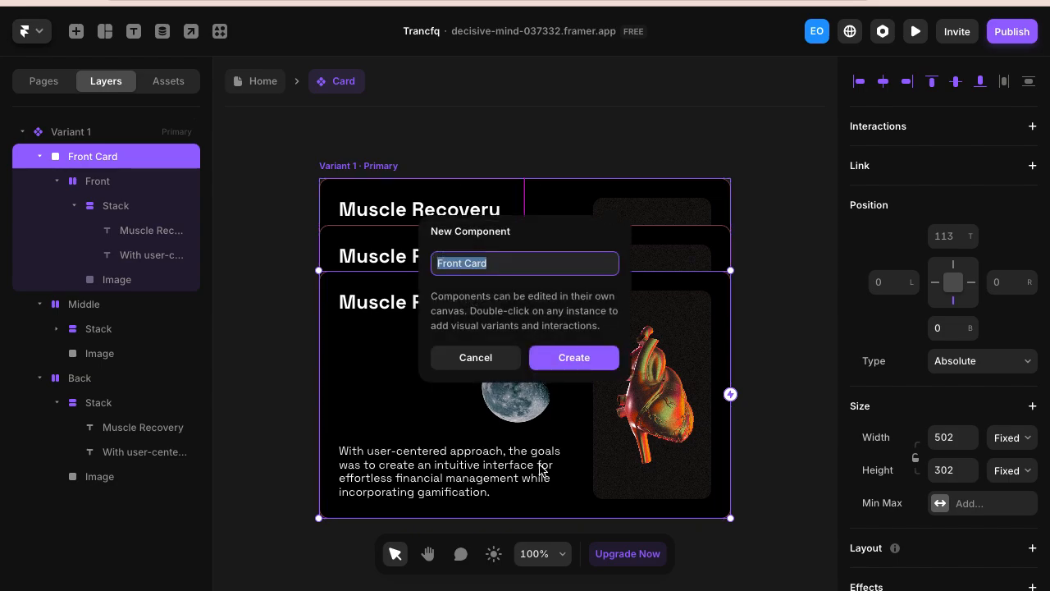
pyautogui.press('Return')
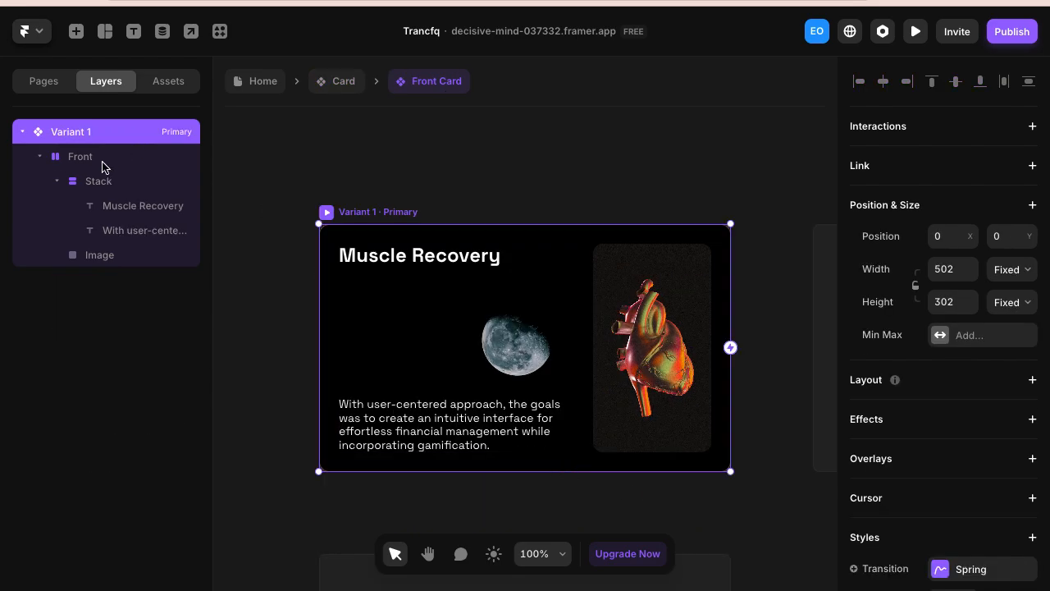
# - Add a Hover variant to the primary variant of the Front Card component
pyautogui.click(103, 163)
pyautogui.click(393, 216)
pyautogui.scroll(-3, 394, 218)
pyautogui.scroll(-2, 394, 218)
pyautogui.click(498, 404)
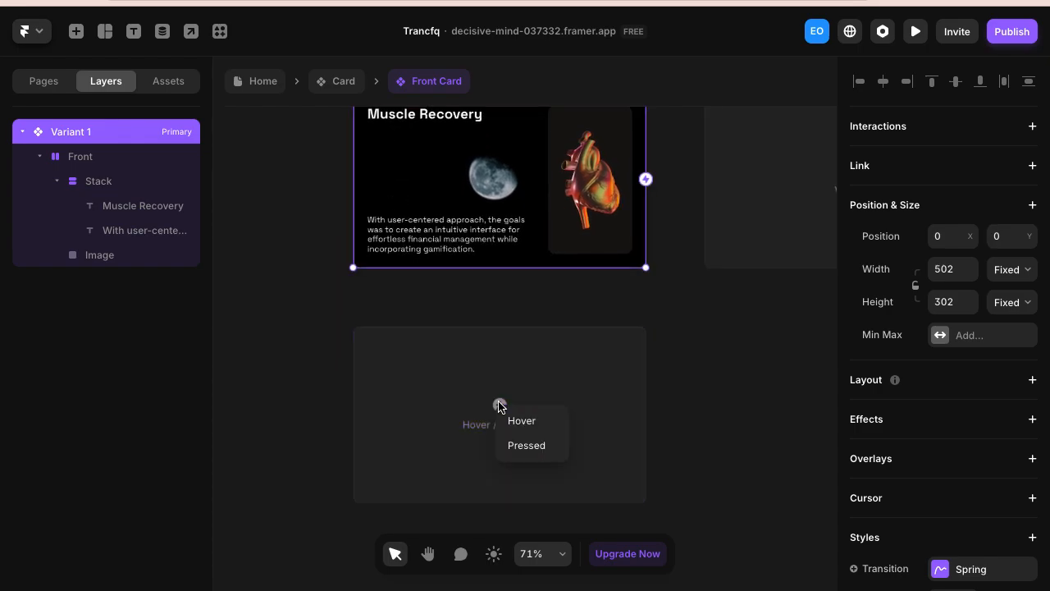
pyautogui.click(525, 421)
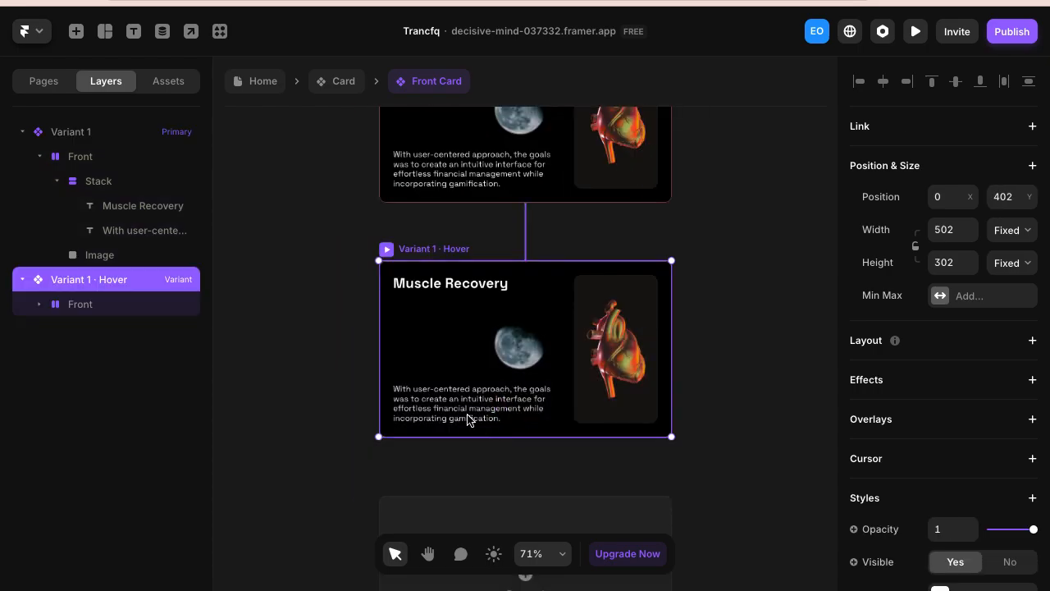
# - Nudge the Front stack upward in the Hover variant to a top offset of -11
pyautogui.scroll(-3, 216, 319)
pyautogui.click(101, 304)
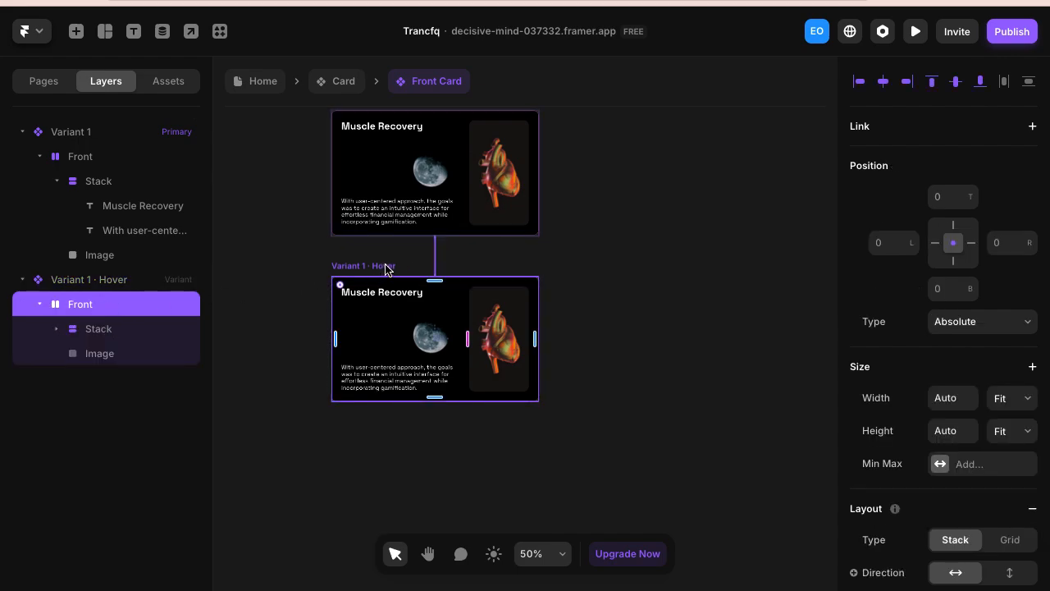
pyautogui.press('Up')
pyautogui.press('Up')
pyautogui.press('Up')
pyautogui.press('Up')
pyautogui.press('Up')
pyautogui.press('Up')
pyautogui.press('Up')
pyautogui.press('Up')
pyautogui.press('Up')
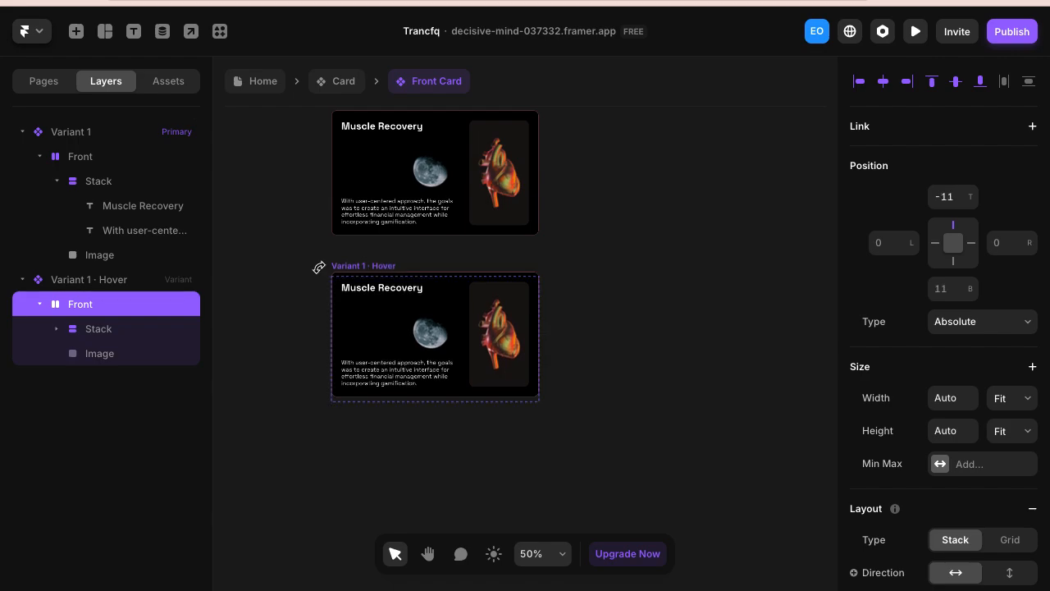
pyautogui.click(337, 257)
pyautogui.scroll(1, 336, 257)
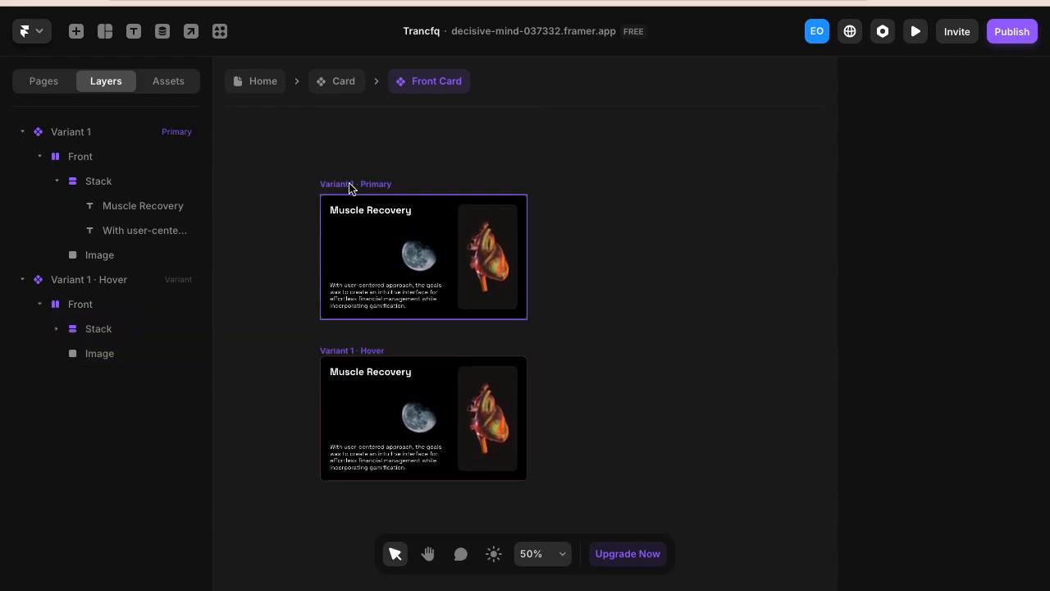
# - Preview the hover motion of the Front Card component alone and within the stacked Card component
pyautogui.click(328, 191)
pyautogui.click(330, 187)
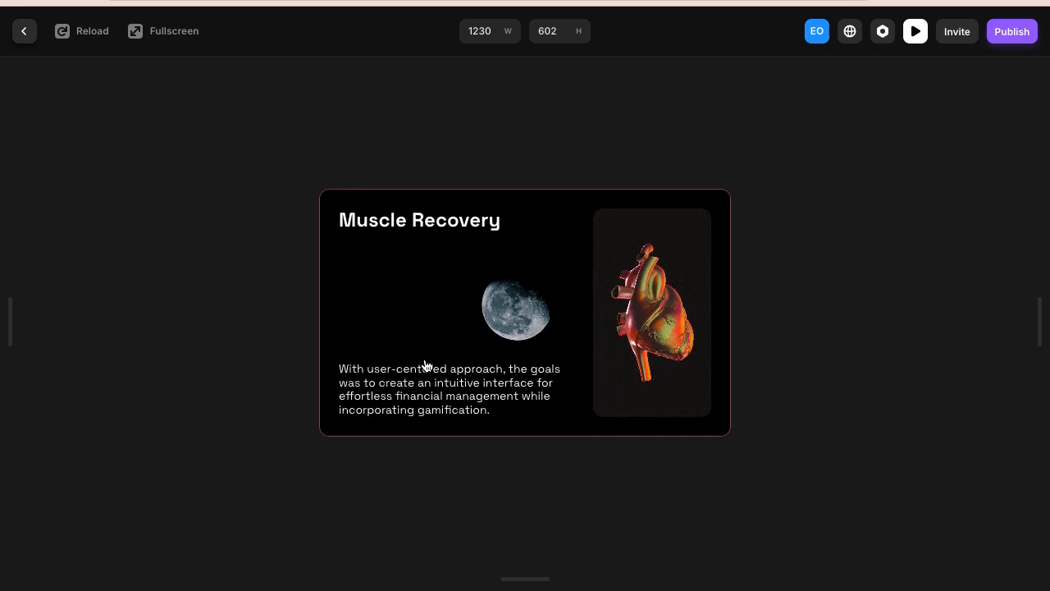
pyautogui.click(23, 33)
pyautogui.scroll(-1, 562, 348)
pyautogui.hscroll(-1, 563, 348)
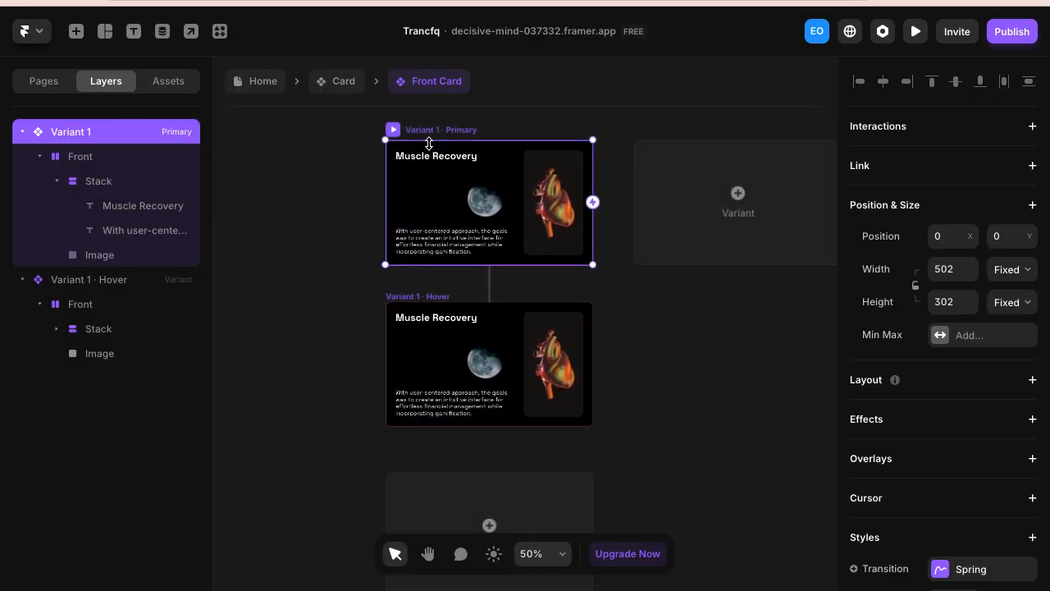
pyautogui.scroll(1, 398, 174)
pyautogui.click(341, 84)
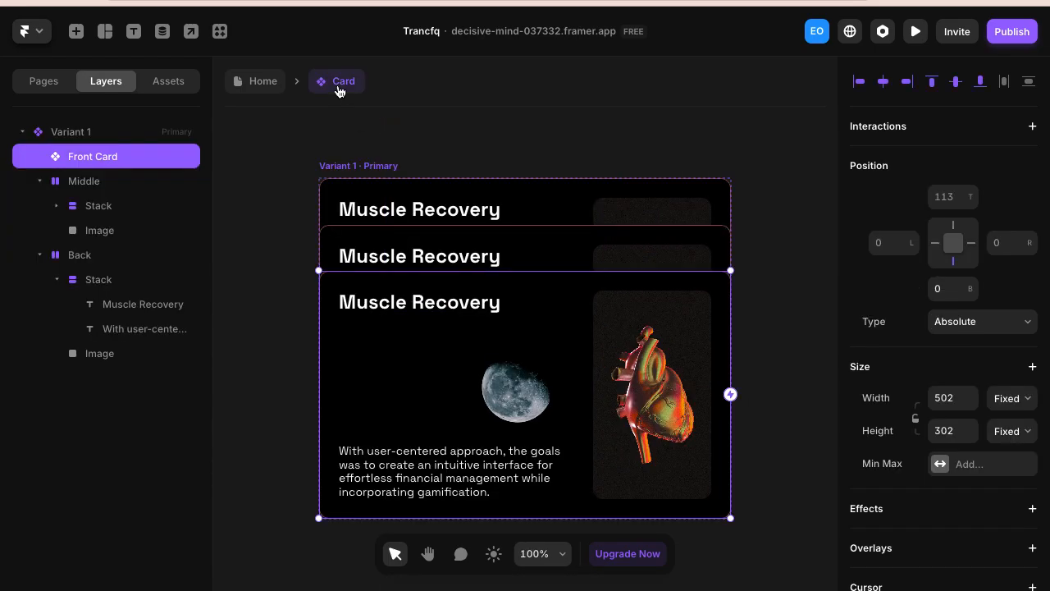
pyautogui.click(326, 168)
pyautogui.click(326, 168)
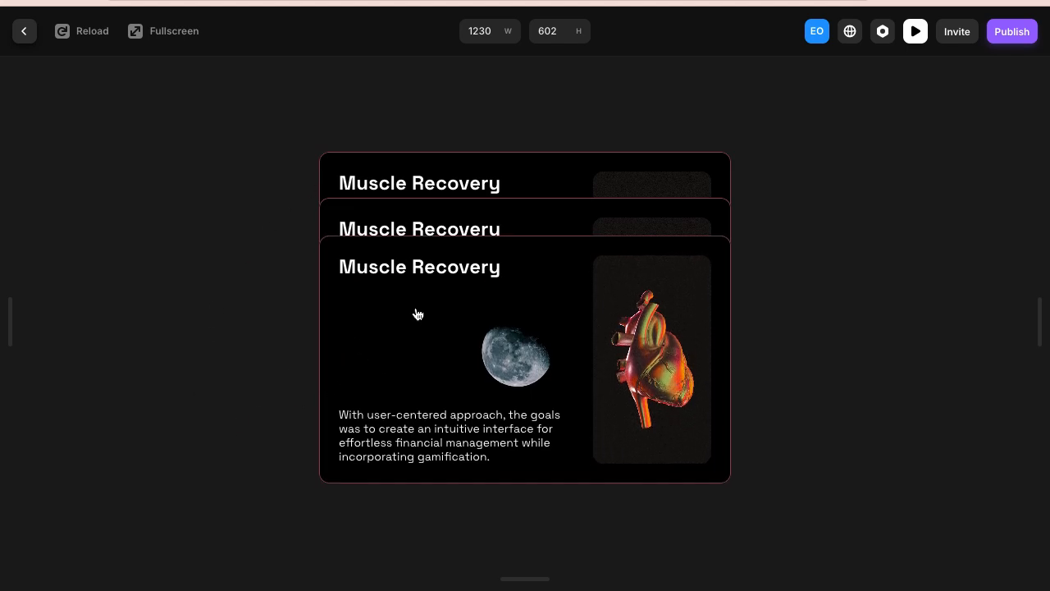
pyautogui.click(24, 33)
# - Delete the Middle and Back stacks from the Card component's primary variant
pyautogui.click(445, 252)
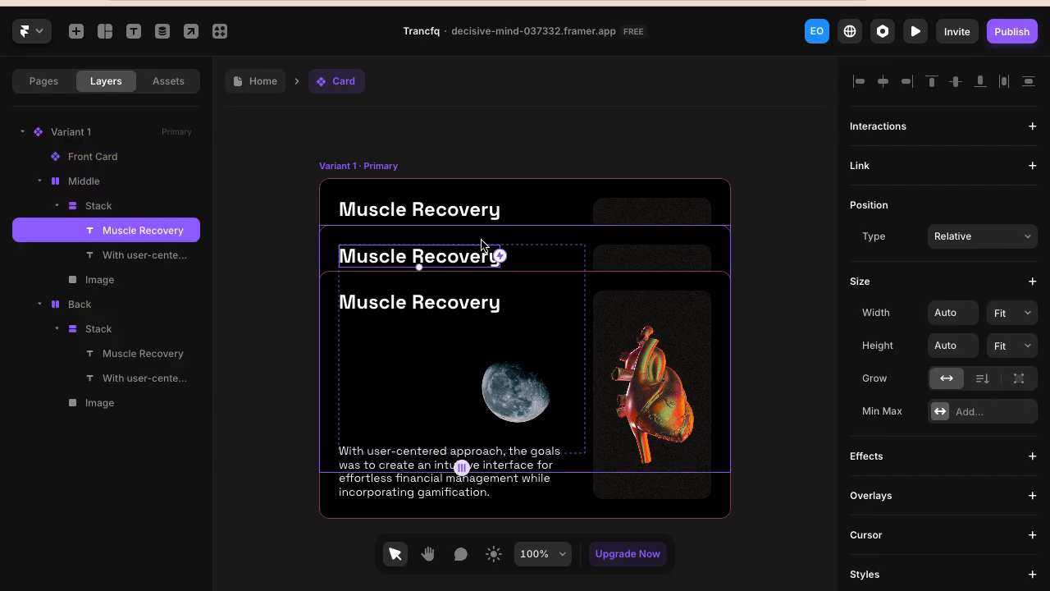
pyautogui.click(519, 234)
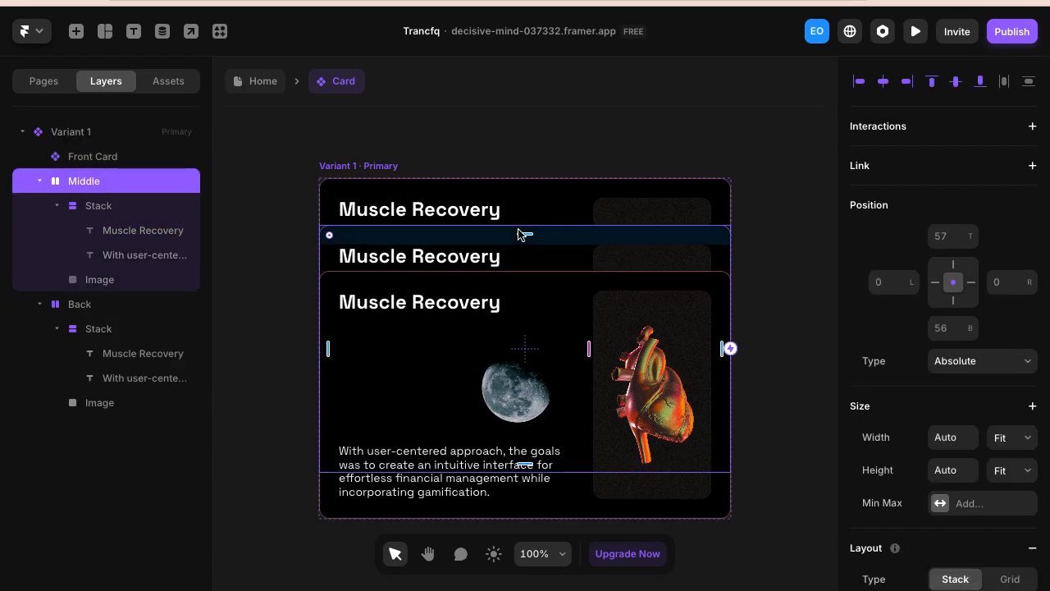
pyautogui.press('Delete')
pyautogui.click(549, 188)
pyautogui.press('Delete')
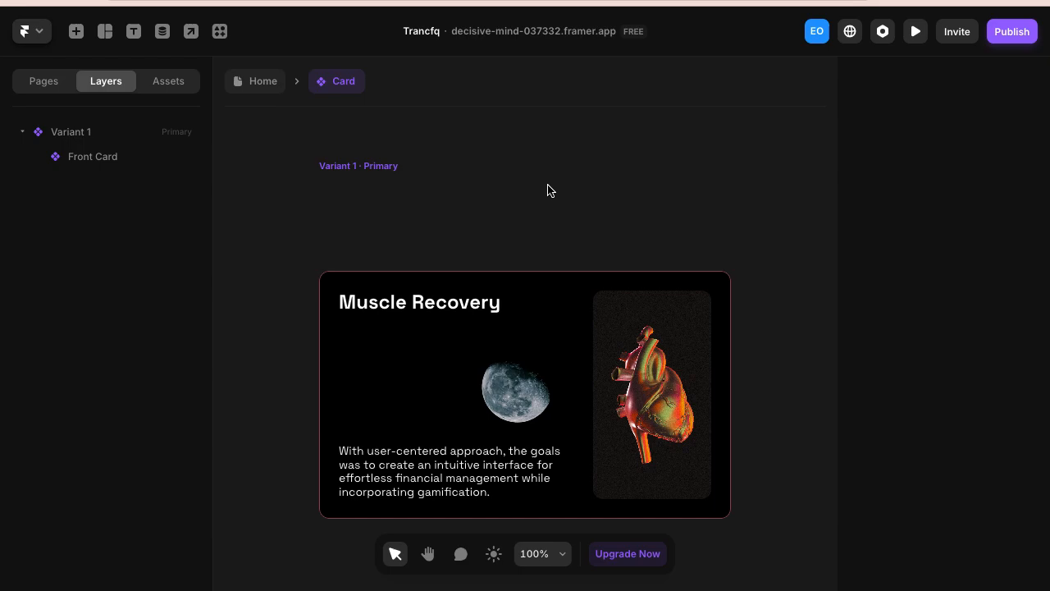
# - Duplicate the Front Card instance twice within the Card component
pyautogui.click(512, 281)
pyautogui.hotkey('ctrl', 'd')
pyautogui.hotkey('ctrl', 'd')
# - Rename the second Front Card instance Middle and the third one Back
pyautogui.click(115, 181)
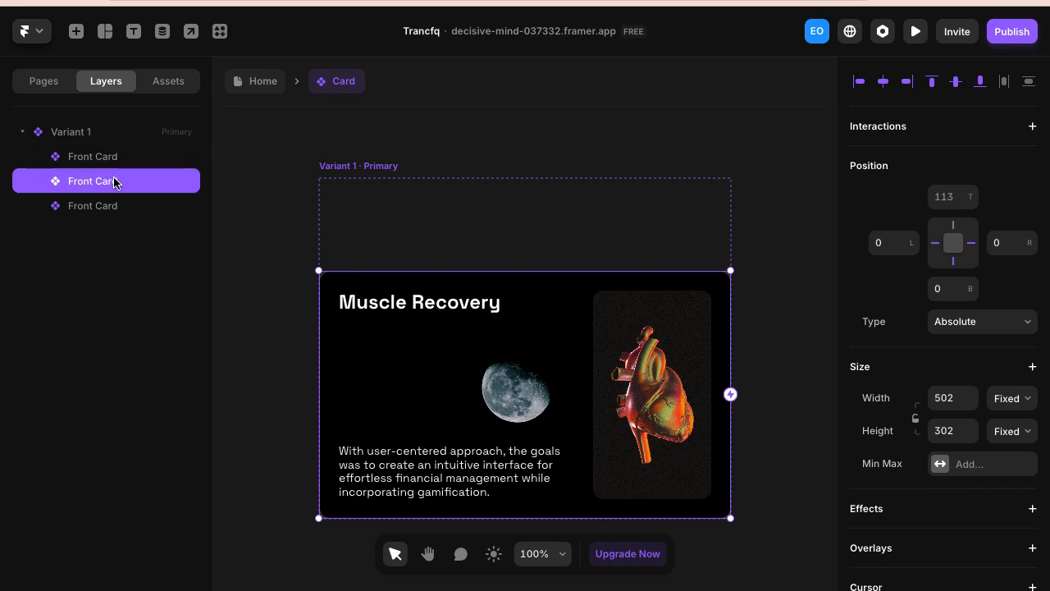
pyautogui.doubleClick(115, 181)
pyautogui.write('Mi')
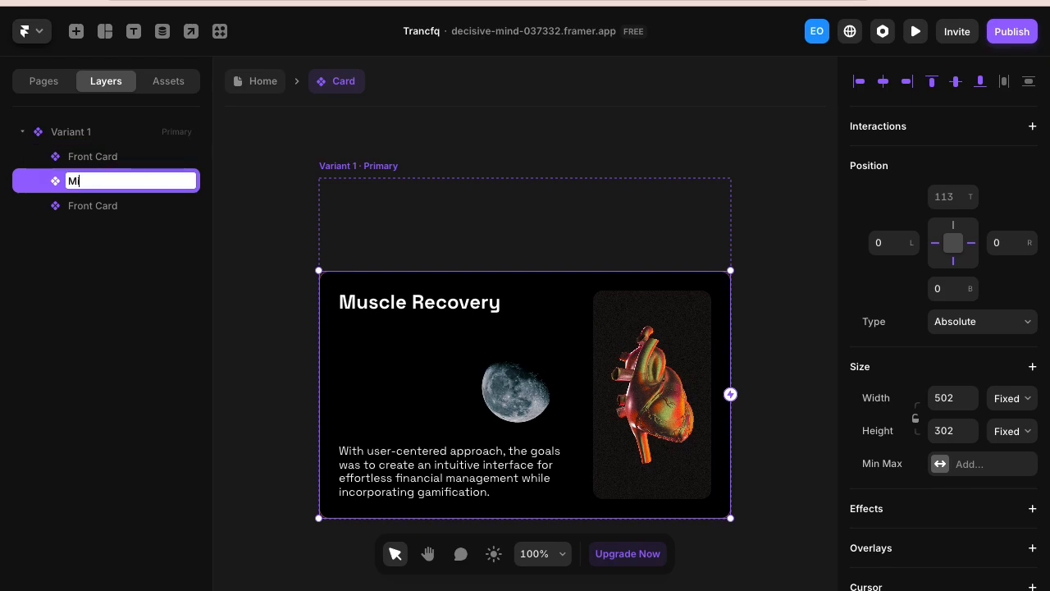
pyautogui.press('Return')
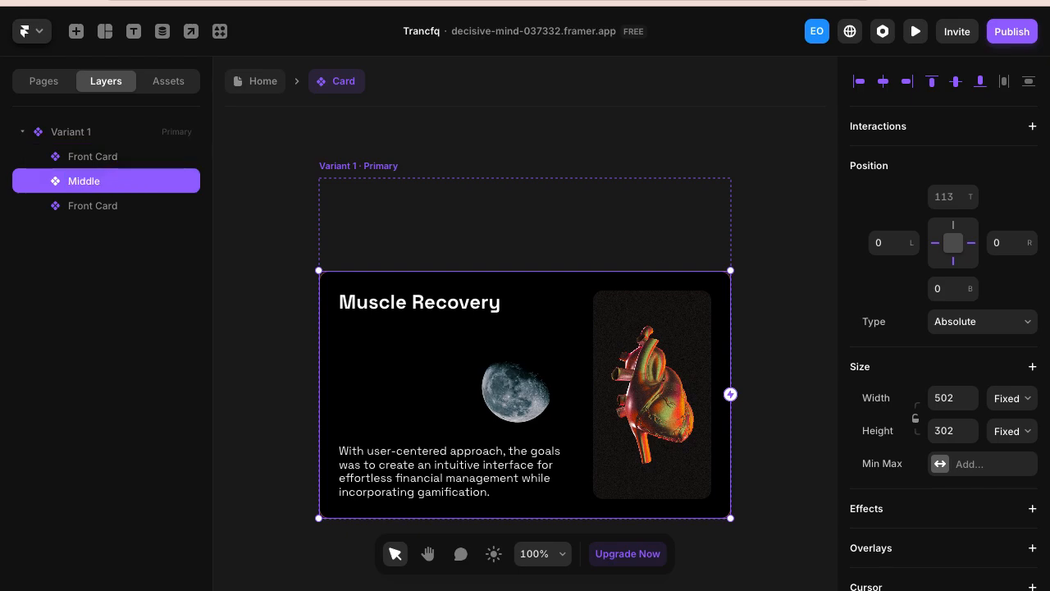
pyautogui.doubleClick(93, 201)
pyautogui.write('Bac')
pyautogui.press('Return')
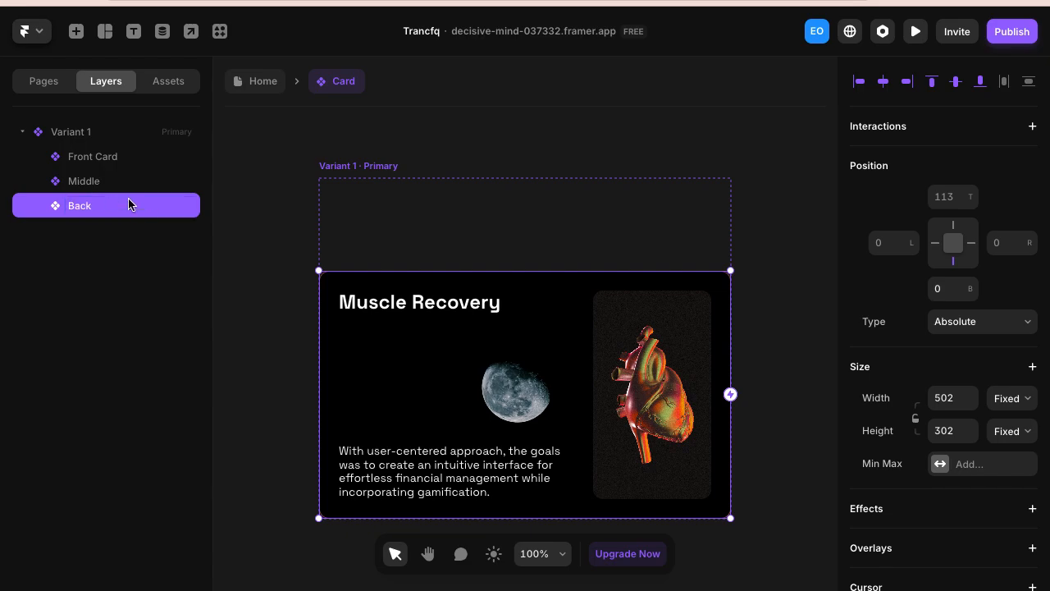
# - Align the Back card to the top edge of the primary variant and center the Middle card vertically
pyautogui.click(936, 81)
pyautogui.click(131, 182)
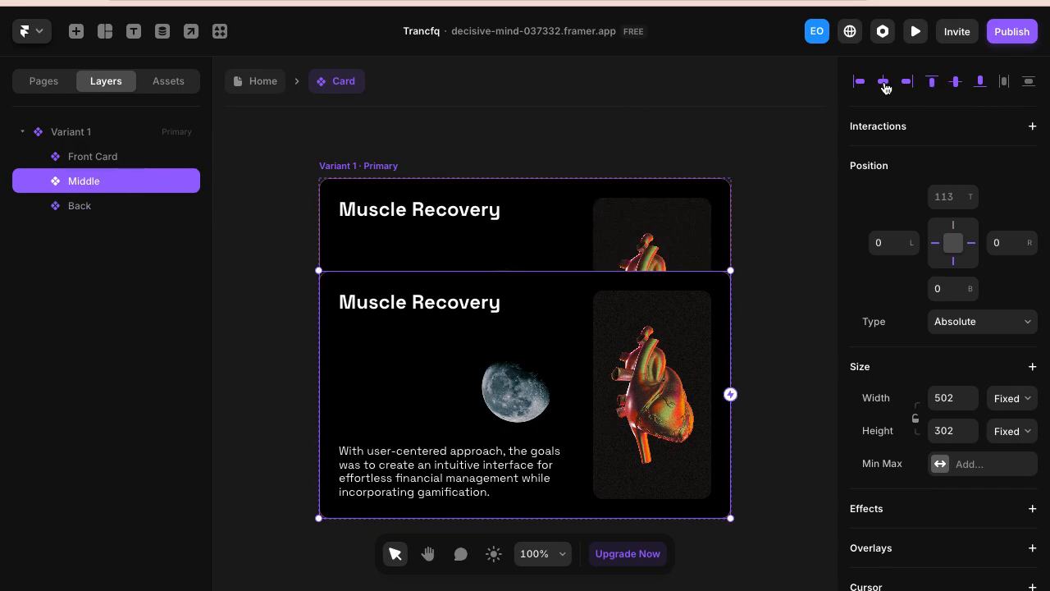
pyautogui.click(954, 82)
pyautogui.click(556, 127)
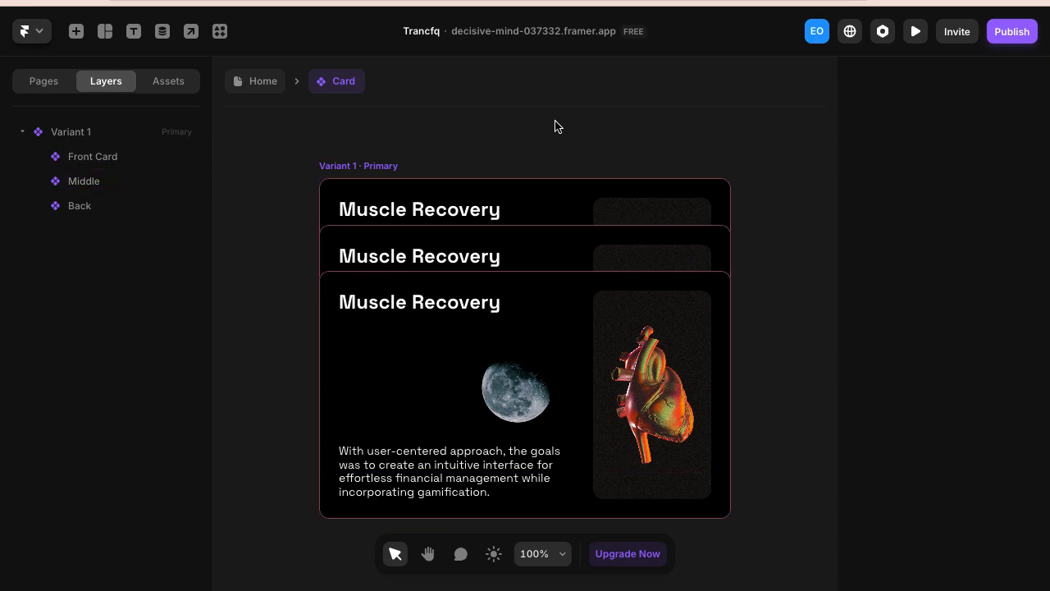
# - Preview the Card component's primary variant to check how the stacked cards react on hover
pyautogui.click(377, 166)
pyautogui.press('super+p')
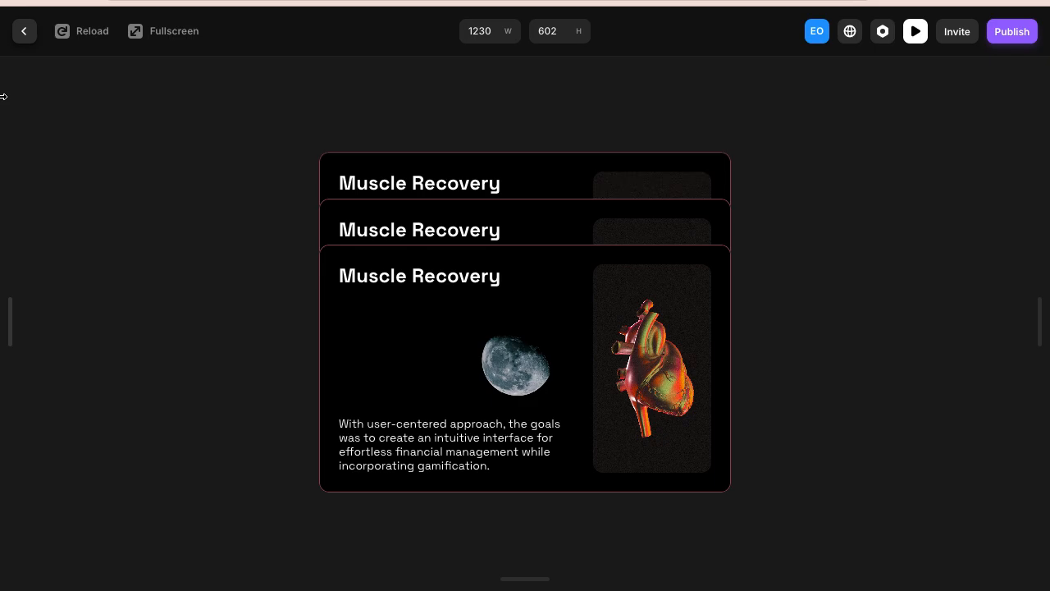
pyautogui.click(24, 31)
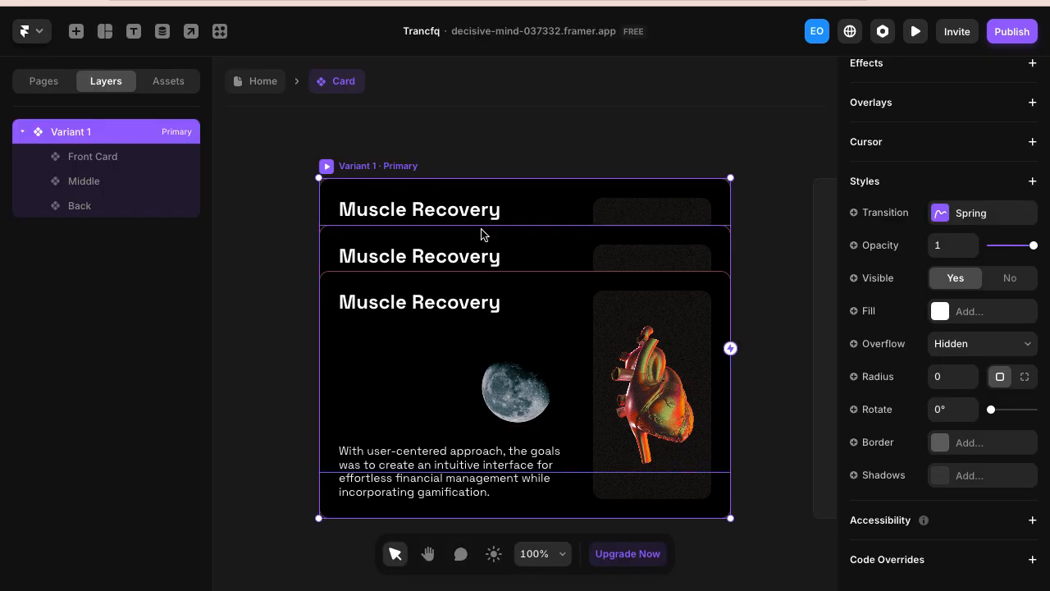
# - Set the primary variant's overflow to Visible and preview the lift of the stacked cards on hover
pyautogui.scroll(-5, 480, 239)
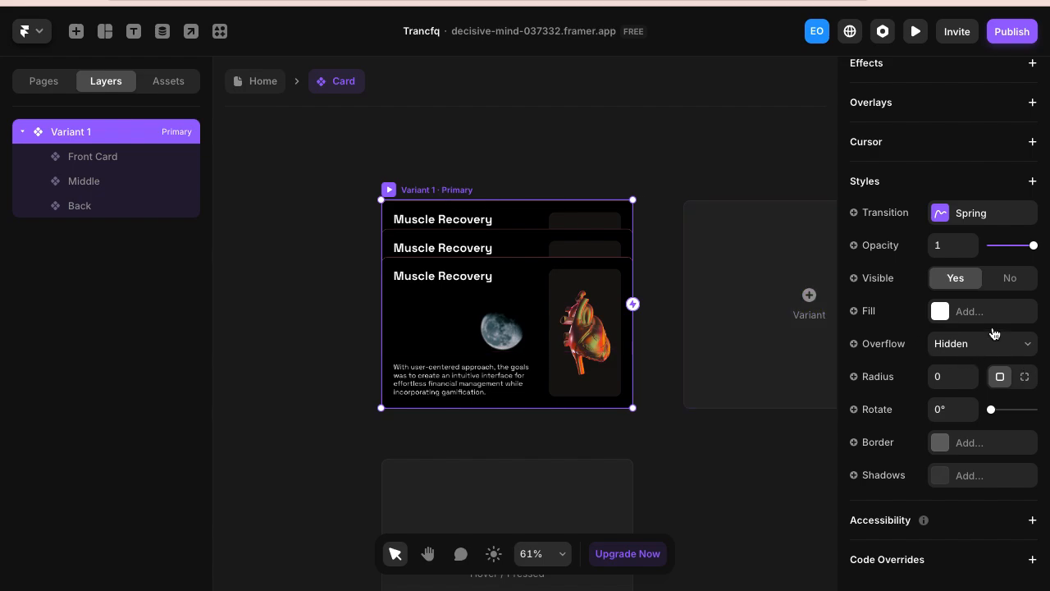
pyautogui.click(971, 352)
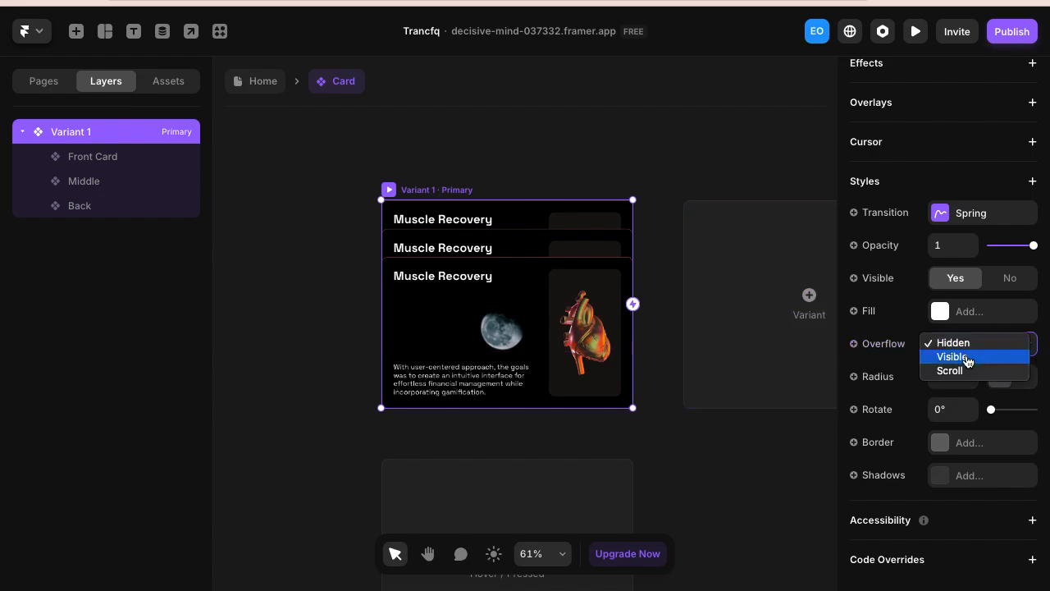
pyautogui.click(968, 358)
pyautogui.click(391, 192)
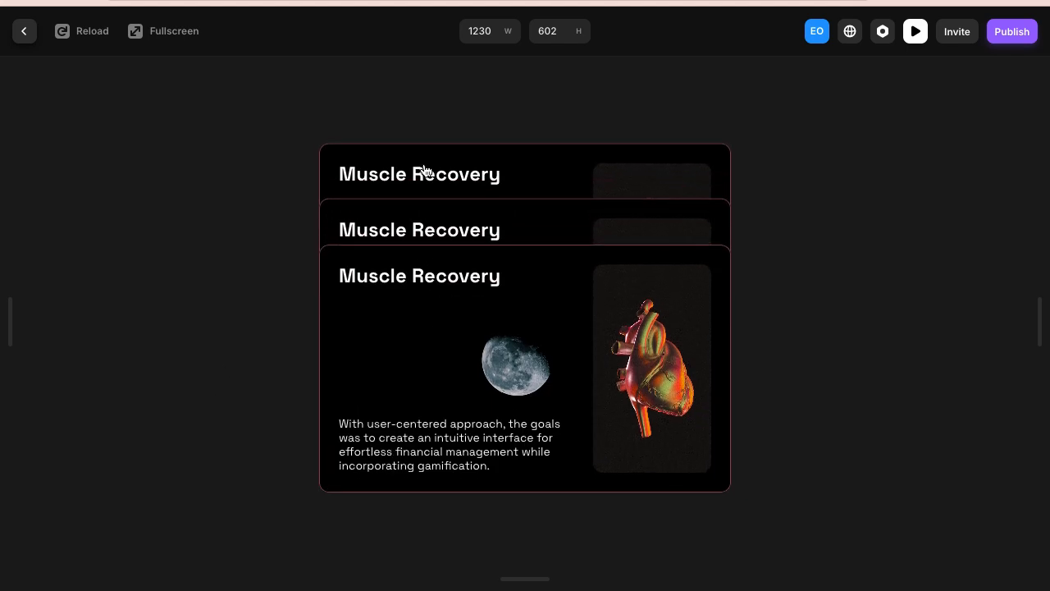
pyautogui.click(26, 33)
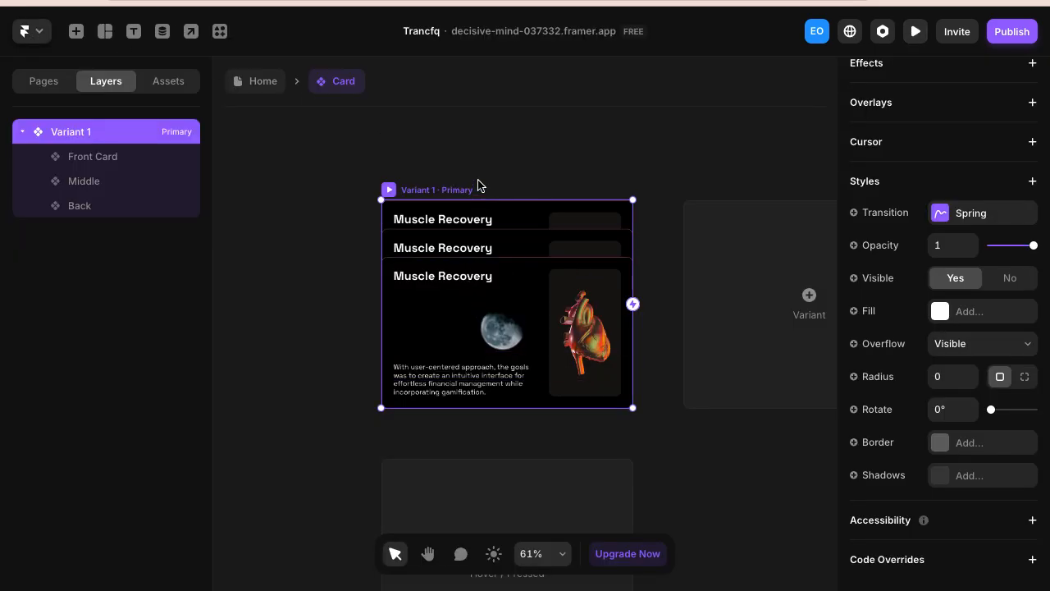
# - Add a Z Index style to the Front Card in the primary variant and set it to 3
pyautogui.click(399, 331)
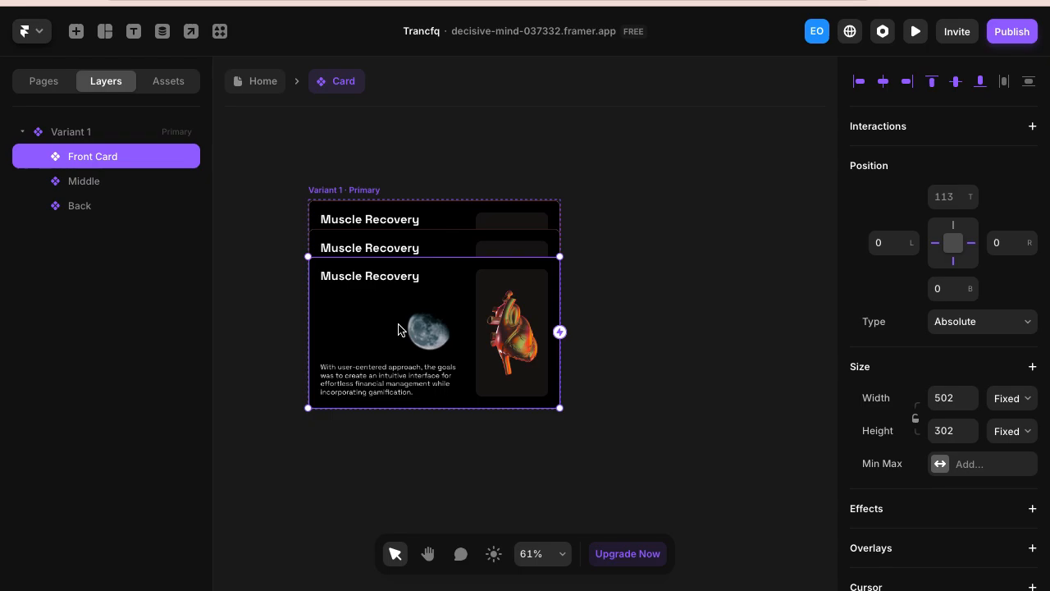
pyautogui.scroll(3, 399, 330)
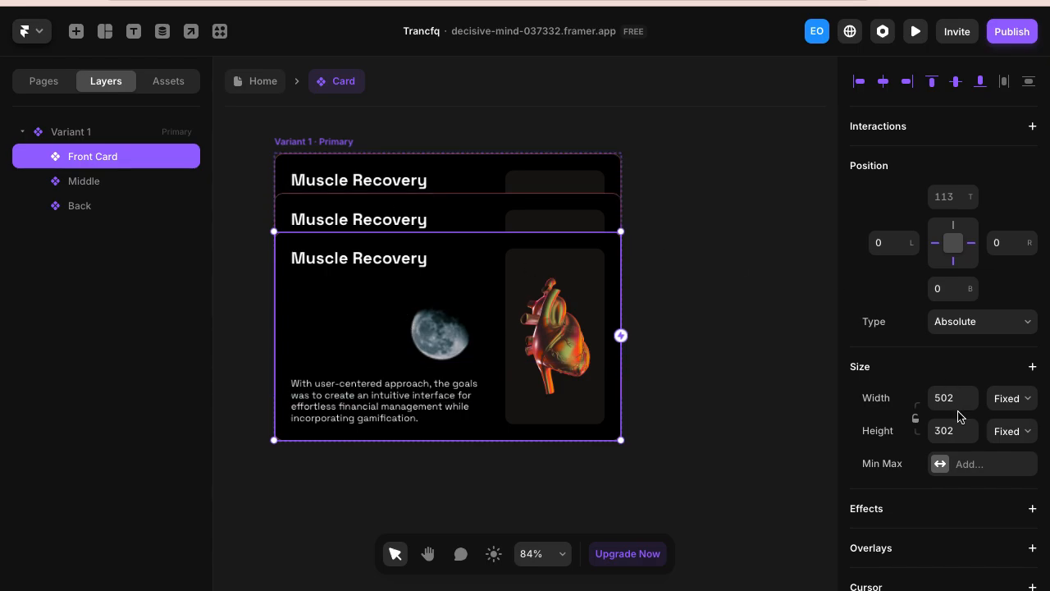
pyautogui.scroll(-3, 960, 418)
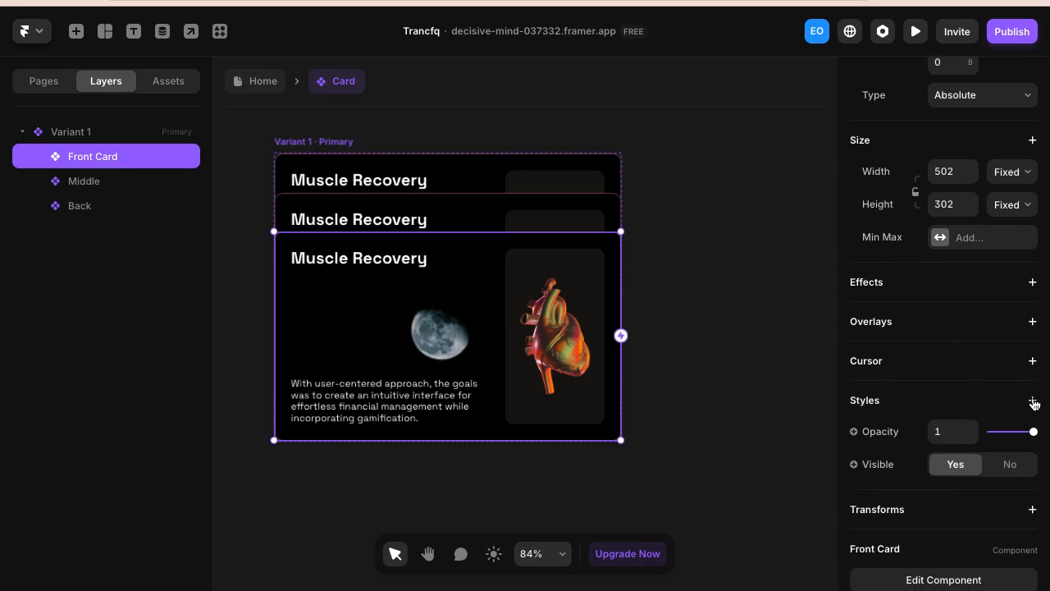
pyautogui.click(1033, 402)
pyautogui.click(949, 386)
pyautogui.click(957, 496)
pyautogui.write('3')
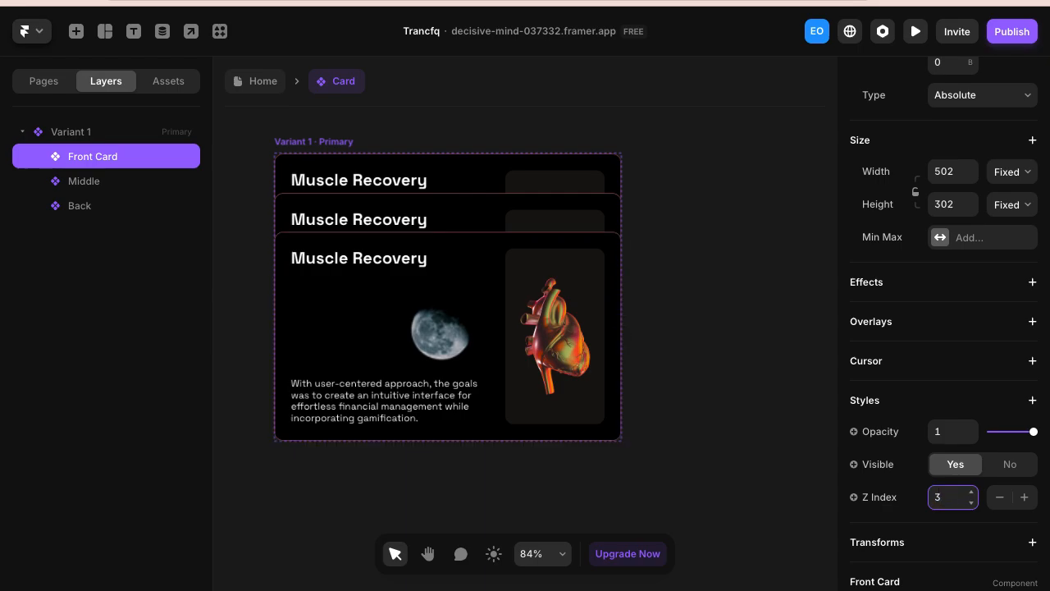
# - Give the Middle card in the primary variant a Z Index of 2
pyautogui.click(585, 224)
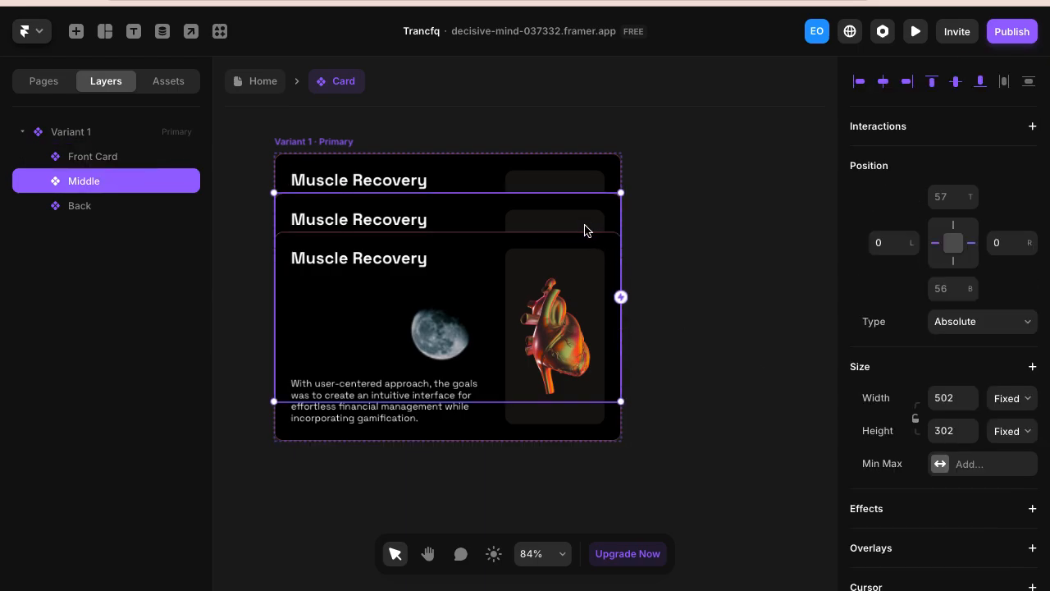
pyautogui.scroll(-3, 917, 359)
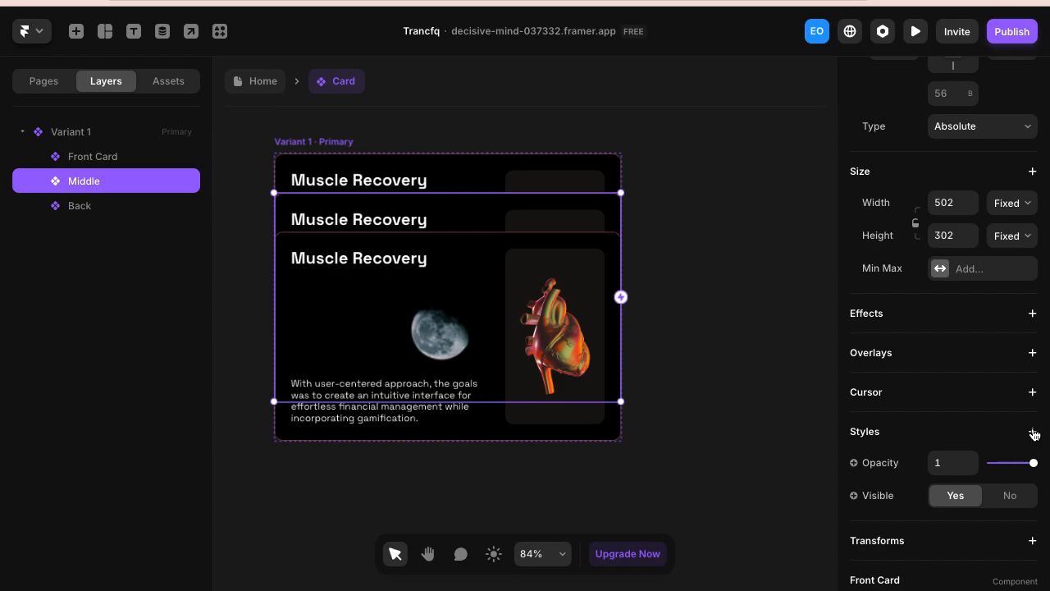
pyautogui.click(1034, 433)
pyautogui.click(909, 415)
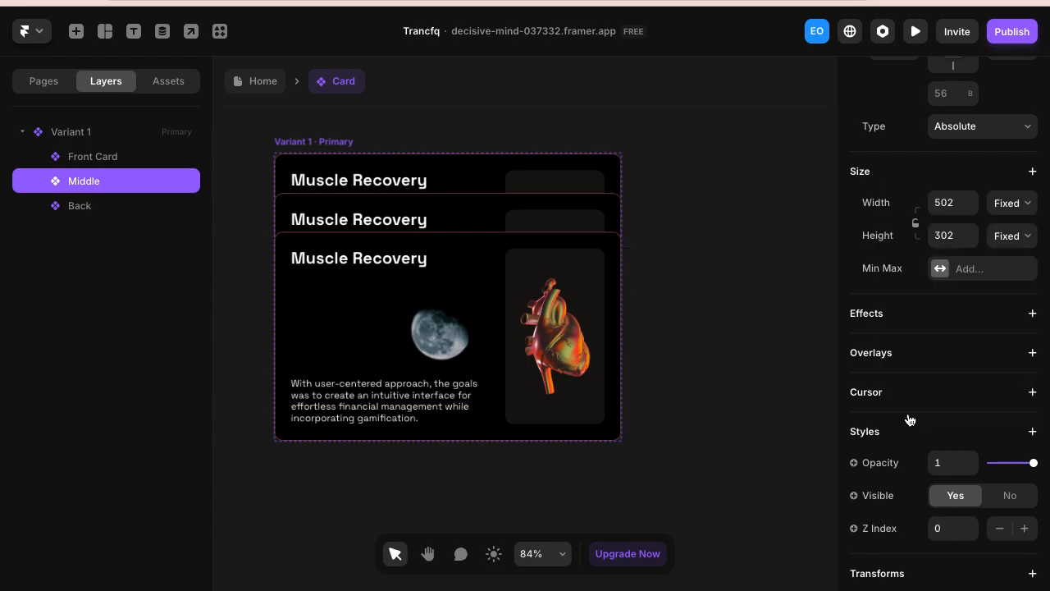
pyautogui.click(942, 533)
pyautogui.write('2')
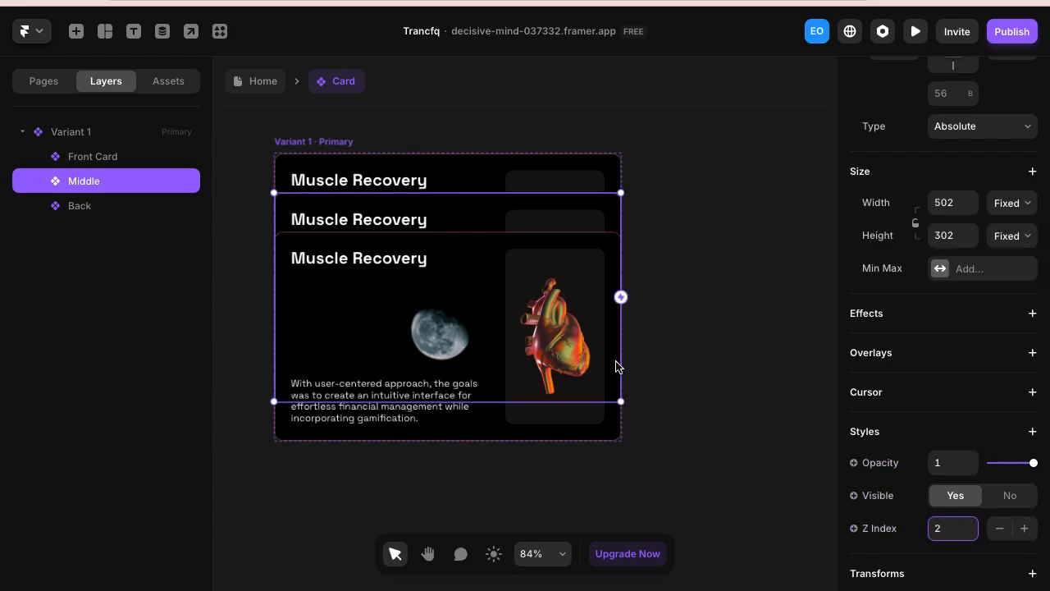
# - Add a Z Index style with value 1 to the Back card in the primary variant
pyautogui.click(511, 187)
pyautogui.scroll(-2, 1028, 460)
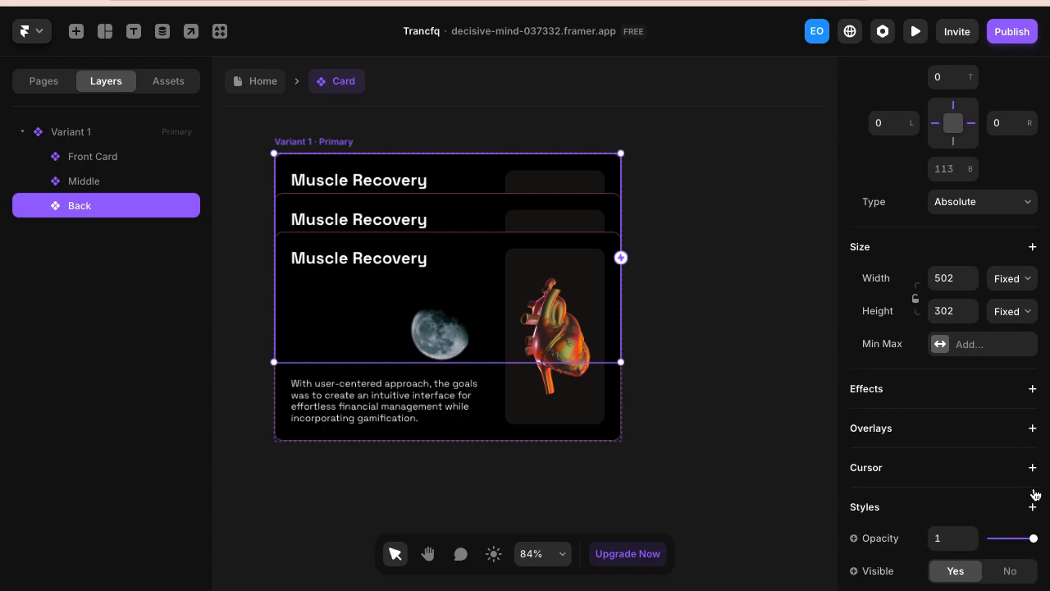
pyautogui.click(1033, 509)
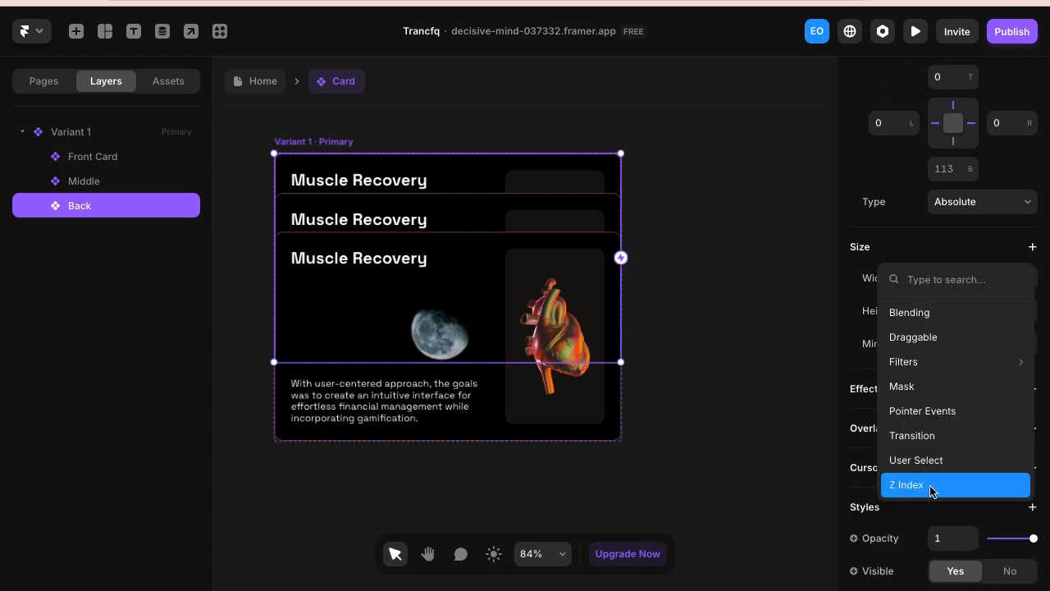
pyautogui.click(930, 487)
pyautogui.scroll(-2, 953, 499)
pyautogui.click(949, 464)
pyautogui.write('1')
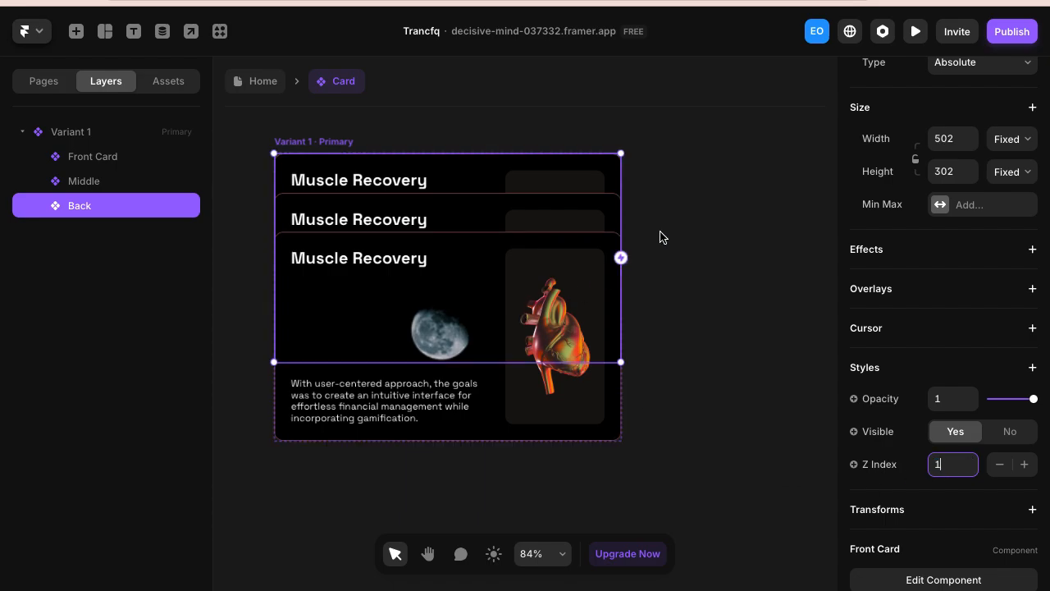
pyautogui.click(662, 234)
# - Add a second variant to the Card component based on the primary variant
pyautogui.scroll(-1, 663, 237)
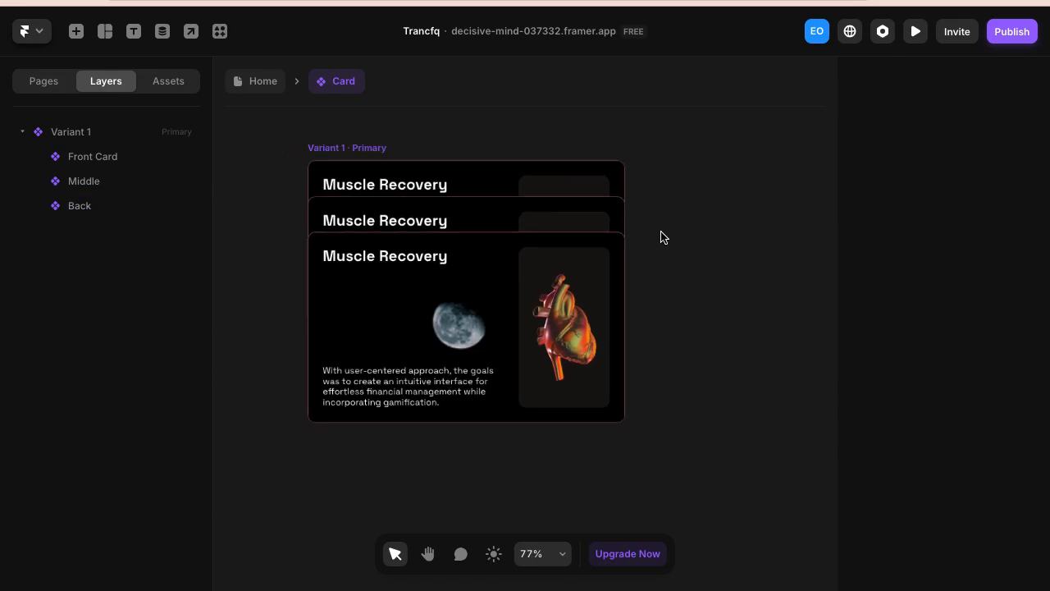
pyautogui.hscroll(1, 661, 237)
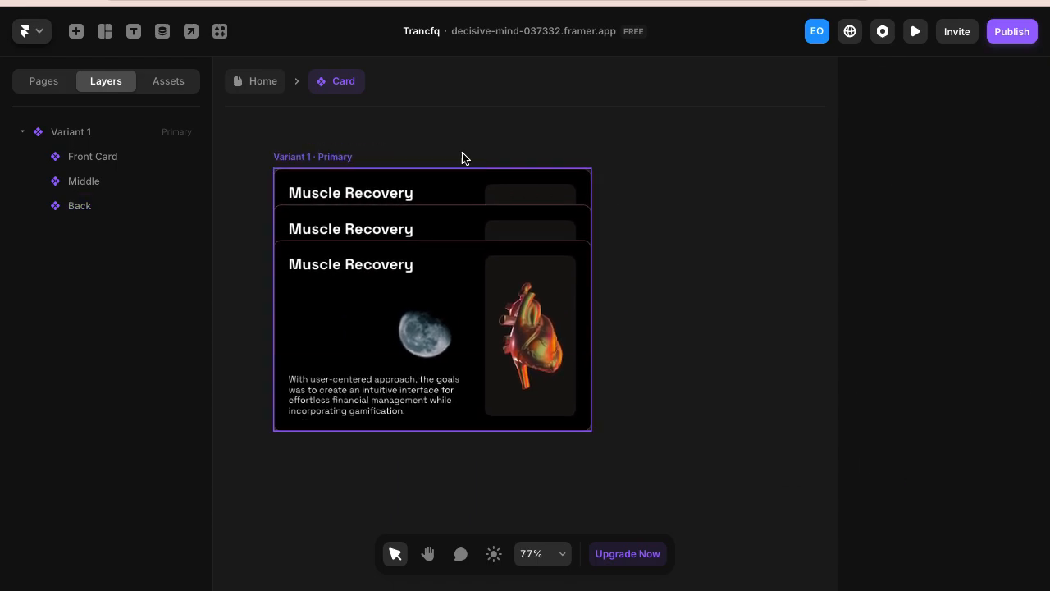
pyautogui.scroll(-1, 424, 146)
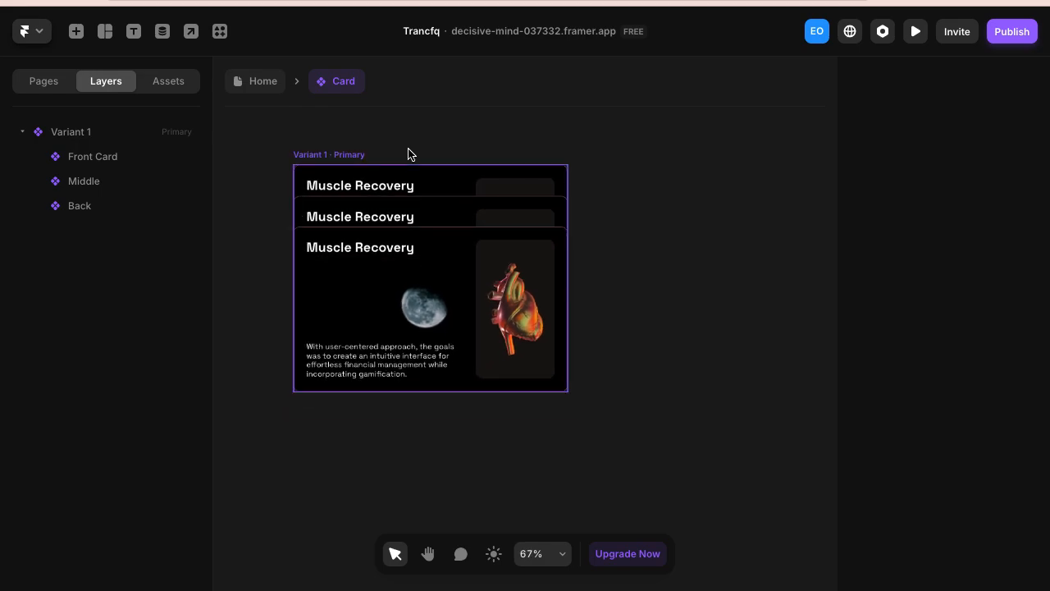
pyautogui.scroll(-1, 410, 152)
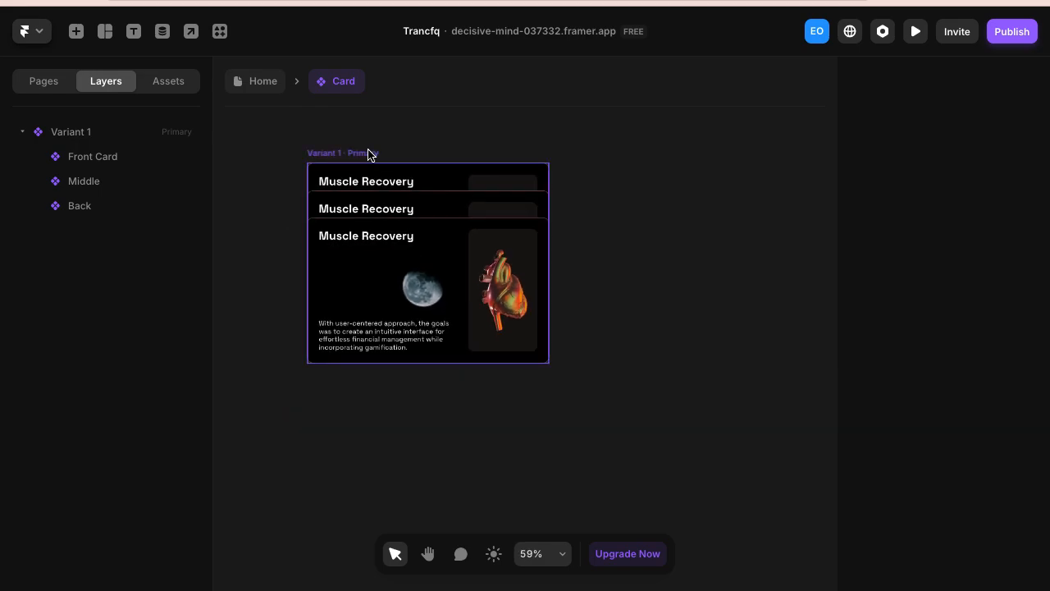
pyautogui.click(369, 153)
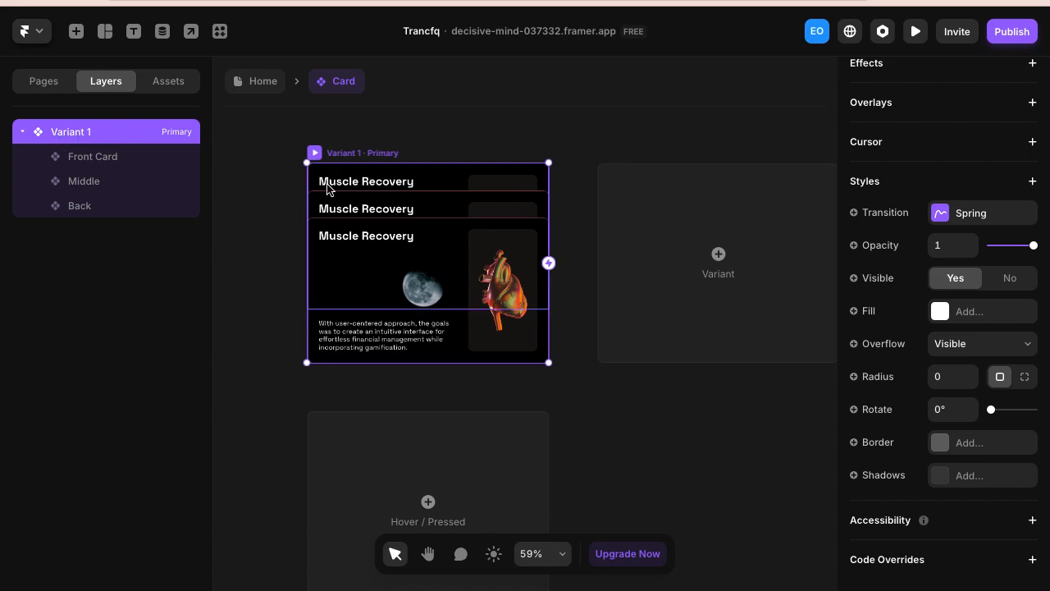
pyautogui.hscroll(2, 327, 188)
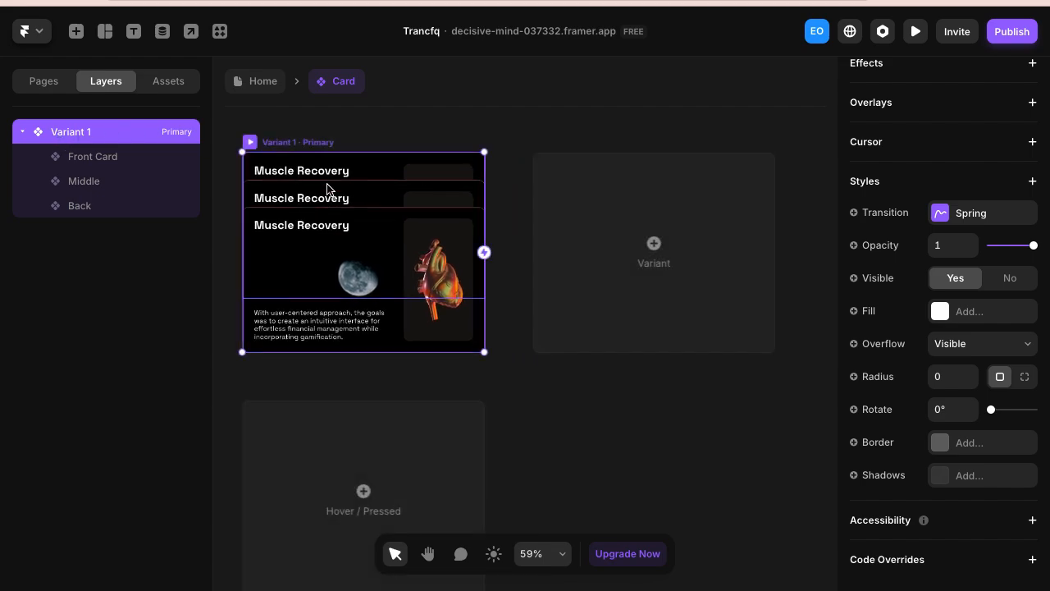
pyautogui.scroll(-1, 327, 189)
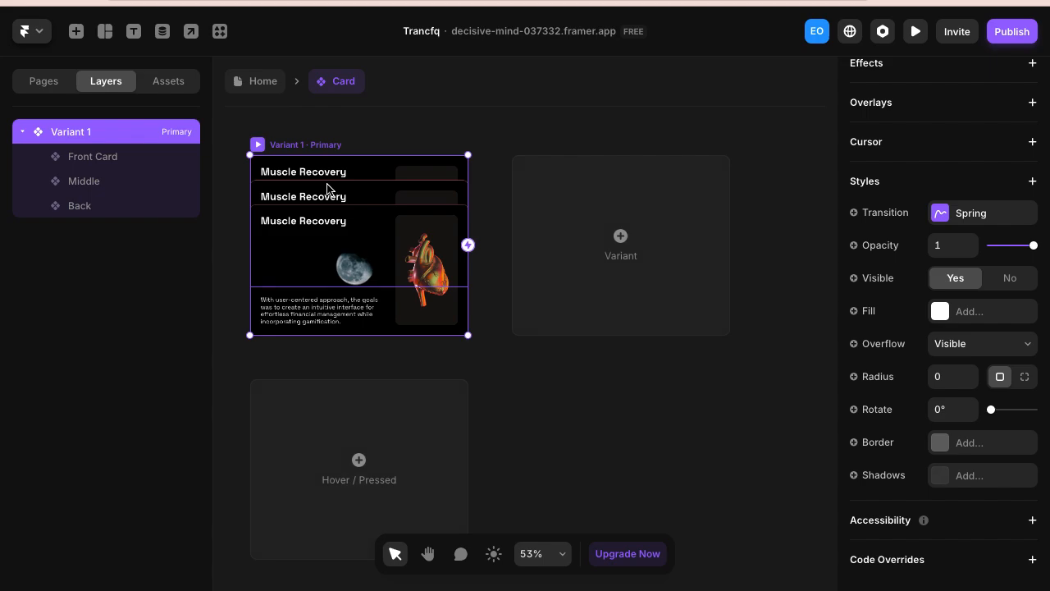
pyautogui.click(621, 239)
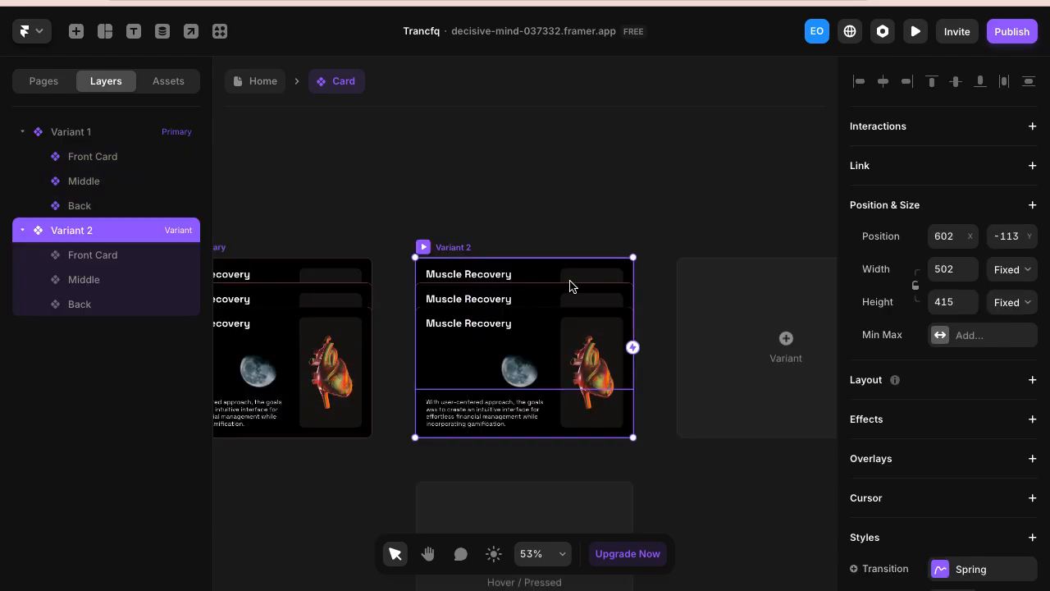
# - Move the Middle card in Variant 2 straight up to a top offset of -103
pyautogui.hscroll(-3, 567, 287)
pyautogui.click(485, 238)
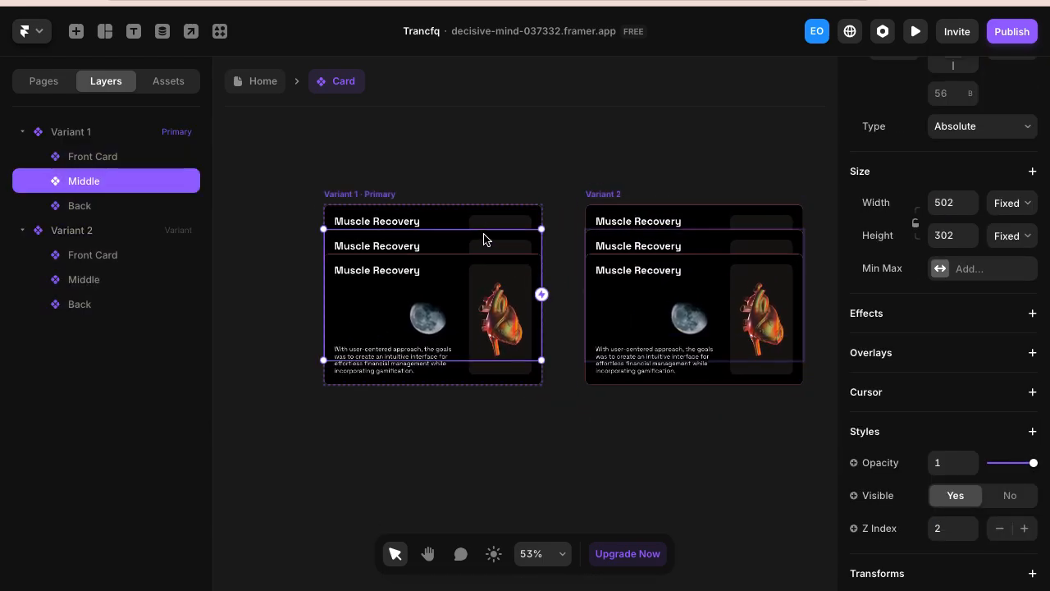
pyautogui.hotkey('shift', '1')
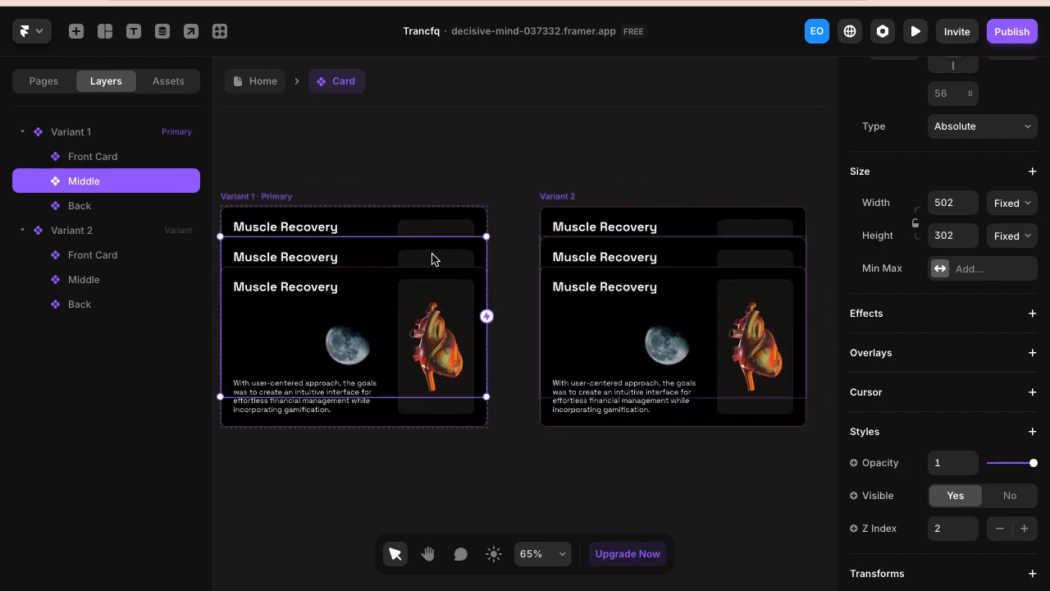
pyautogui.click(579, 250)
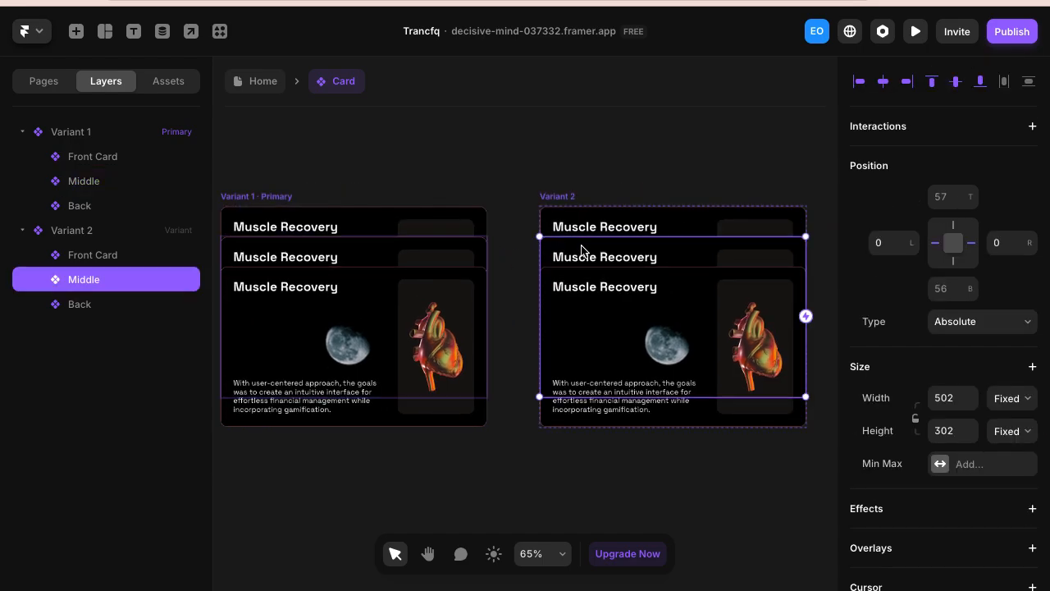
pyautogui.hscroll(2, 580, 251)
pyautogui.hotkey('shift', 'Up')
pyautogui.hotkey('shift', 'Up')
pyautogui.hotkey('shift', 'Up')
pyautogui.hotkey('shift', 'Up')
pyautogui.hotkey('shift', 'Up')
pyautogui.hotkey('shift', 'Up')
pyautogui.hotkey('shift', 'Up')
pyautogui.hotkey('shift', 'Up')
pyautogui.hotkey('shift', 'Up')
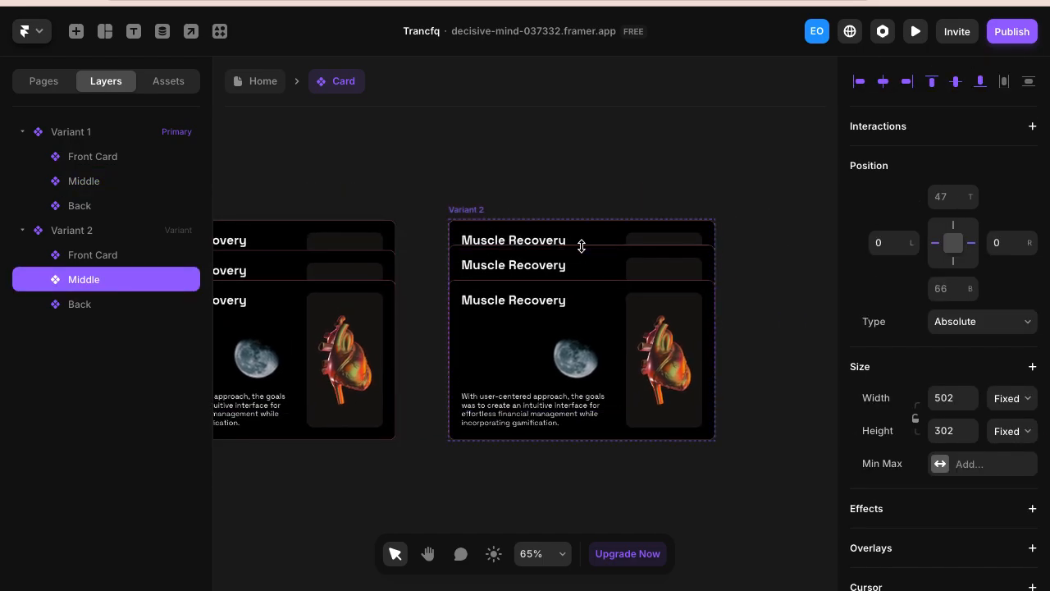
pyautogui.hotkey('shift', 'Up')
pyautogui.hotkey('shift', 'Up')
pyautogui.hotkey('shift', 'Up')
pyautogui.hotkey('shift', 'Up')
pyautogui.hotkey('shift', 'Up')
pyautogui.hotkey('shift', 'Up')
pyautogui.hotkey('shift', 'Up')
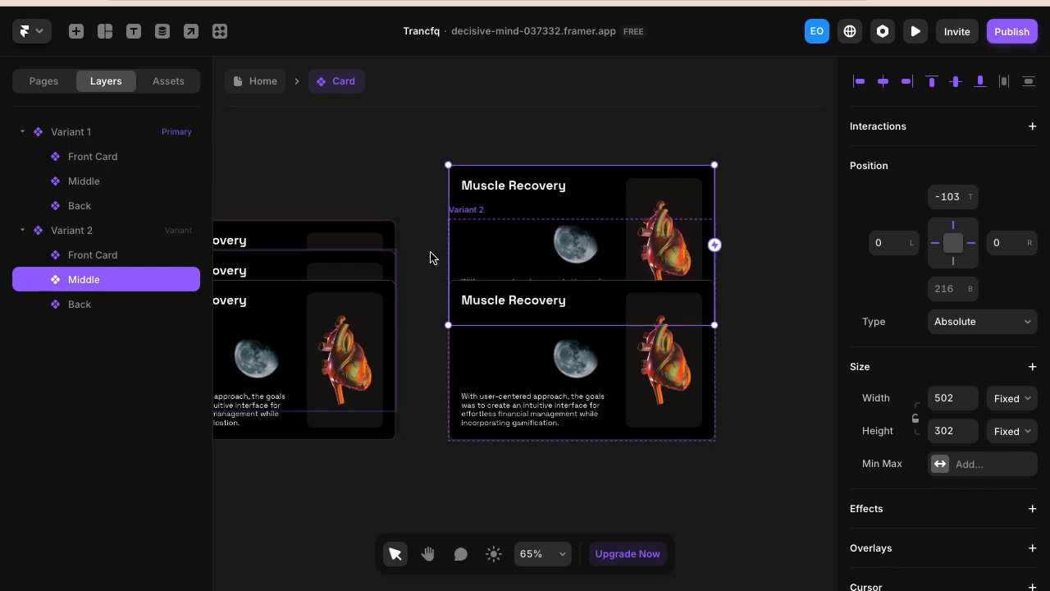
# - Rotate Variant 2's Middle card slightly clockwise and raise it to a top offset of -123
pyautogui.scroll(2, 453, 215)
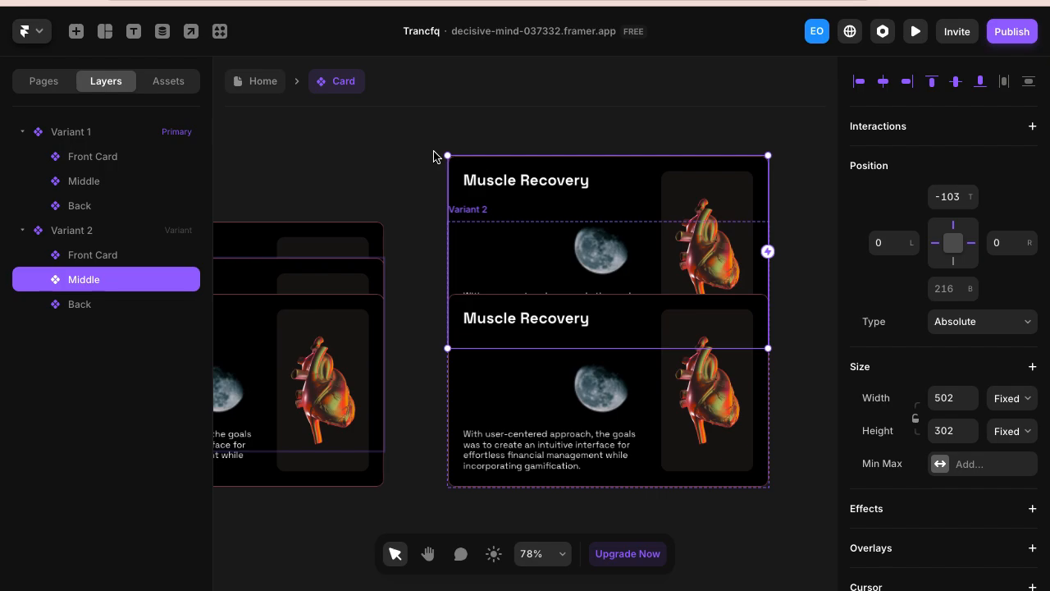
pyautogui.moveTo(434, 146); pyautogui.dragTo(440, 136)
pyautogui.hotkey('shift', 'Up')
pyautogui.hotkey('shift', 'Up')
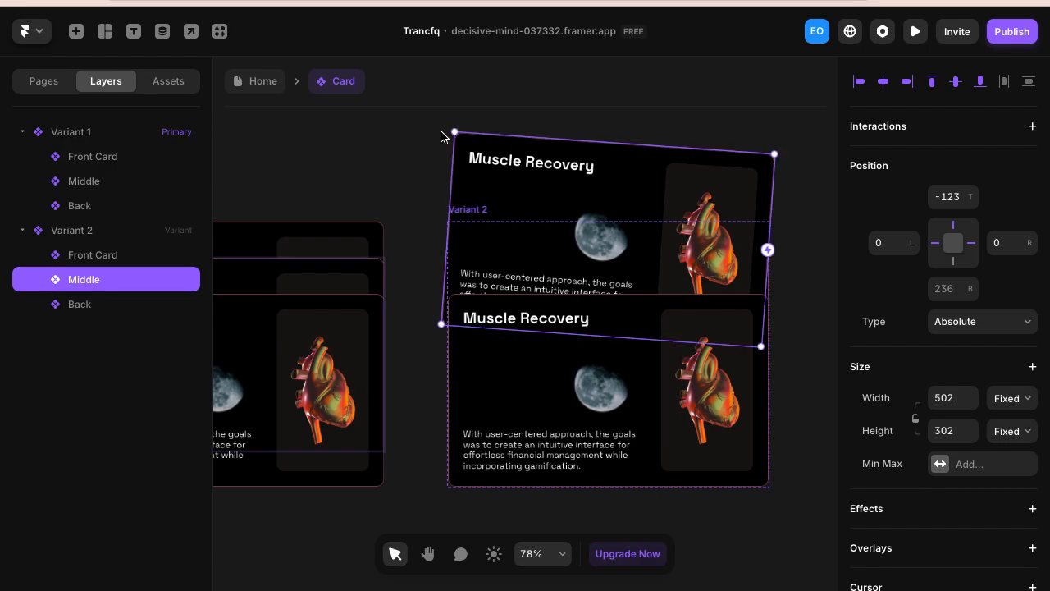
pyautogui.click(414, 166)
pyautogui.scroll(-5, 415, 167)
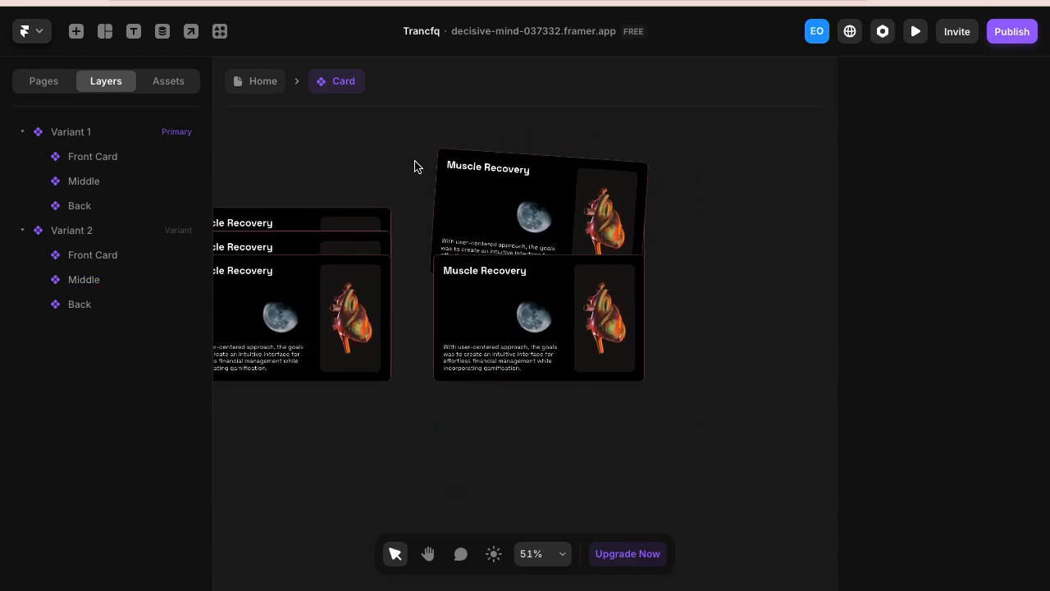
pyautogui.scroll(-1, 414, 167)
pyautogui.click(425, 176)
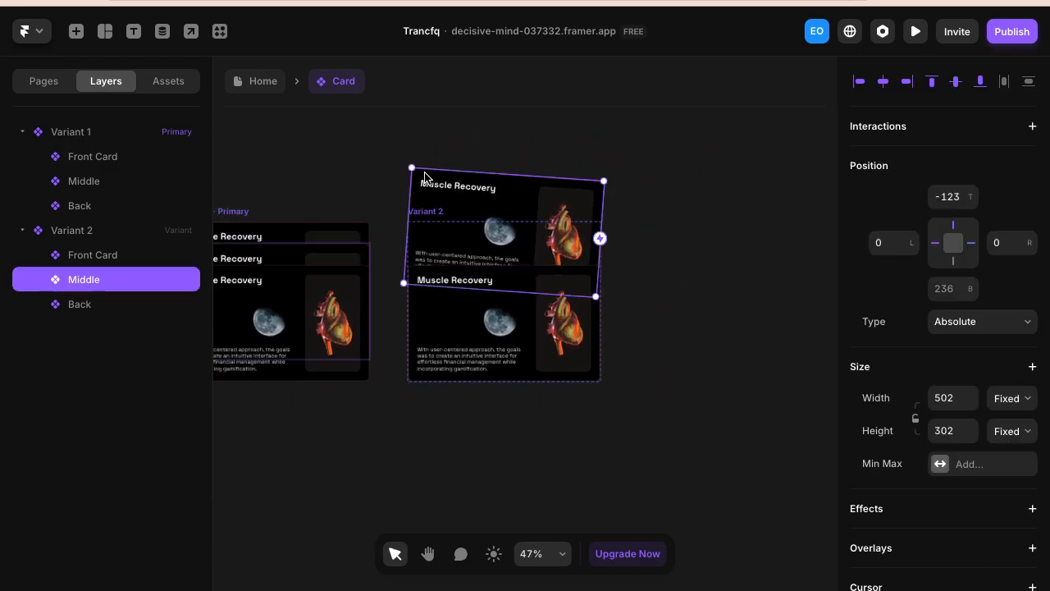
pyautogui.click(394, 203)
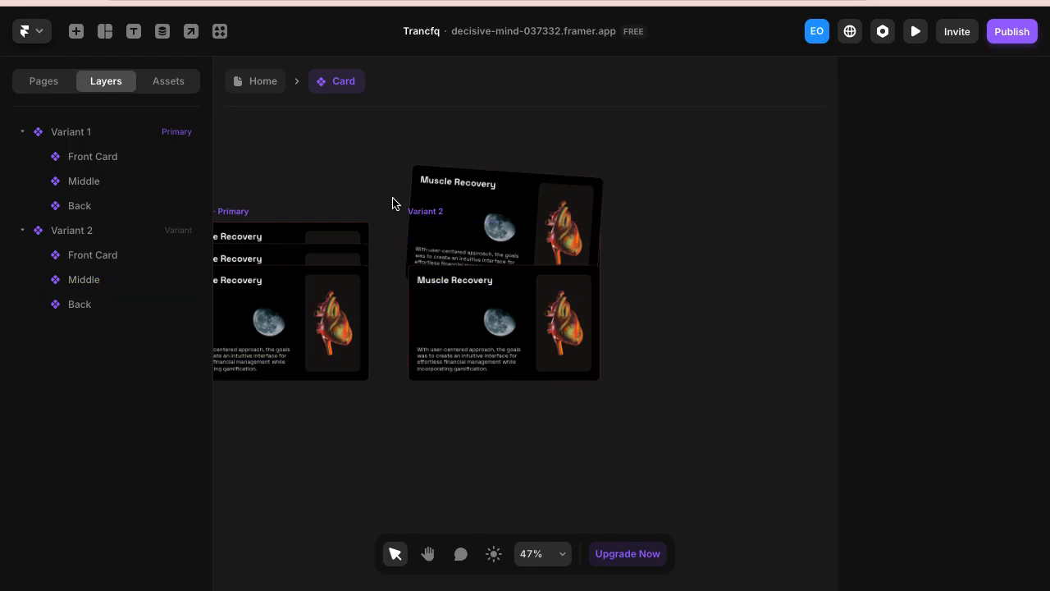
# - Add a third variant to the Card component based on Variant 2
pyautogui.hscroll(-3, 384, 368)
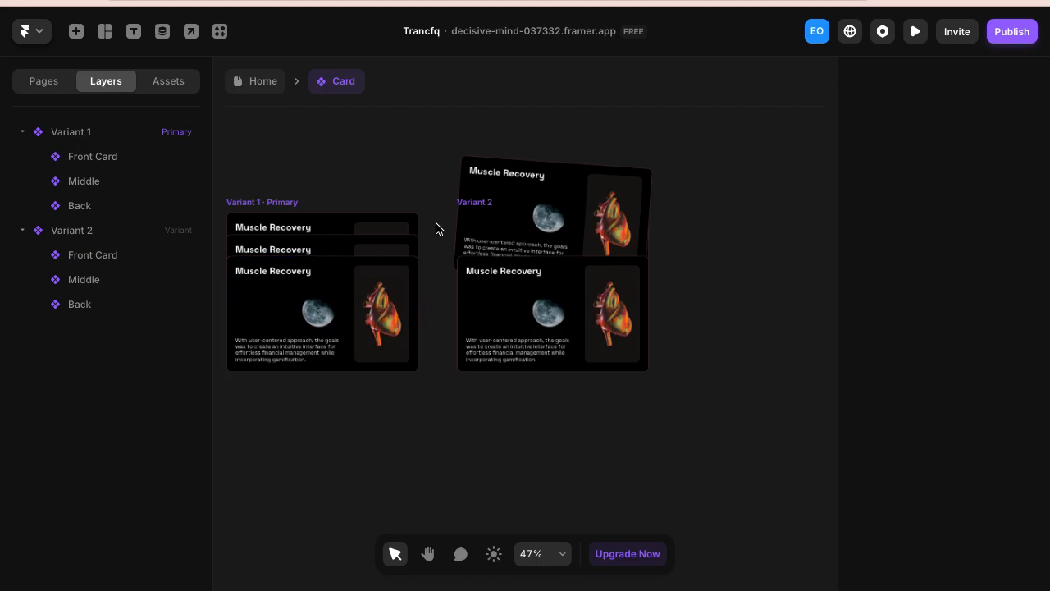
pyautogui.click(462, 203)
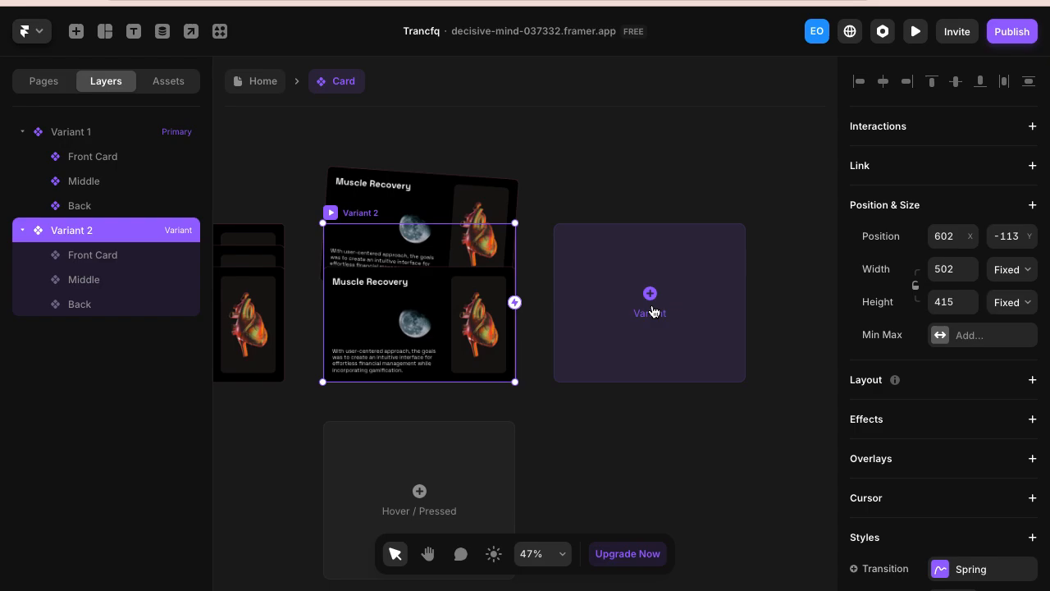
pyautogui.click(651, 297)
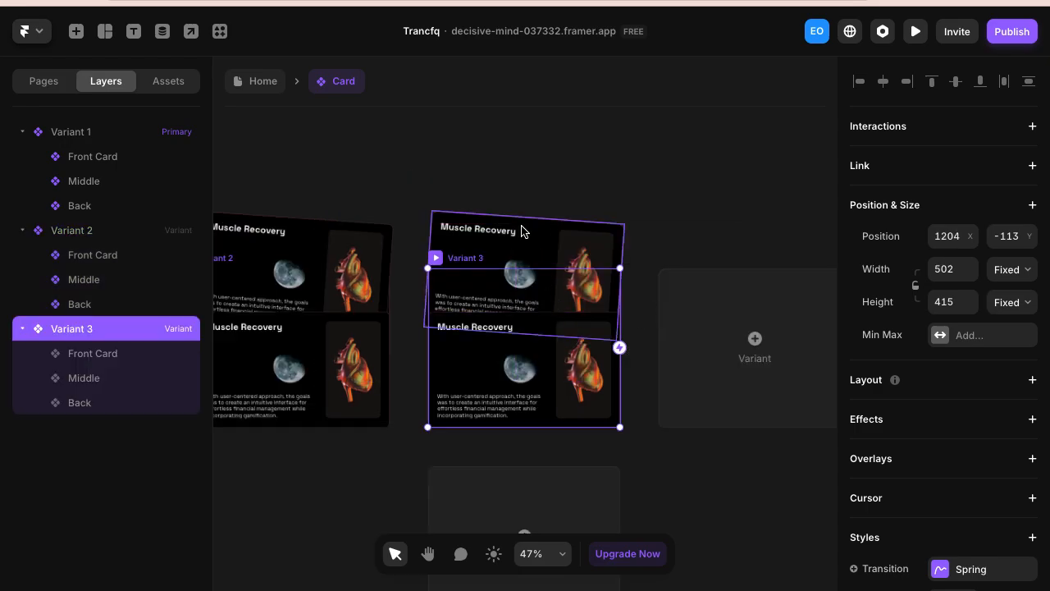
# - Set the Z Index of Variant 3's Middle card to 3
pyautogui.click(522, 238)
pyautogui.scroll(5, 522, 237)
pyautogui.scroll(-1, 449, 397)
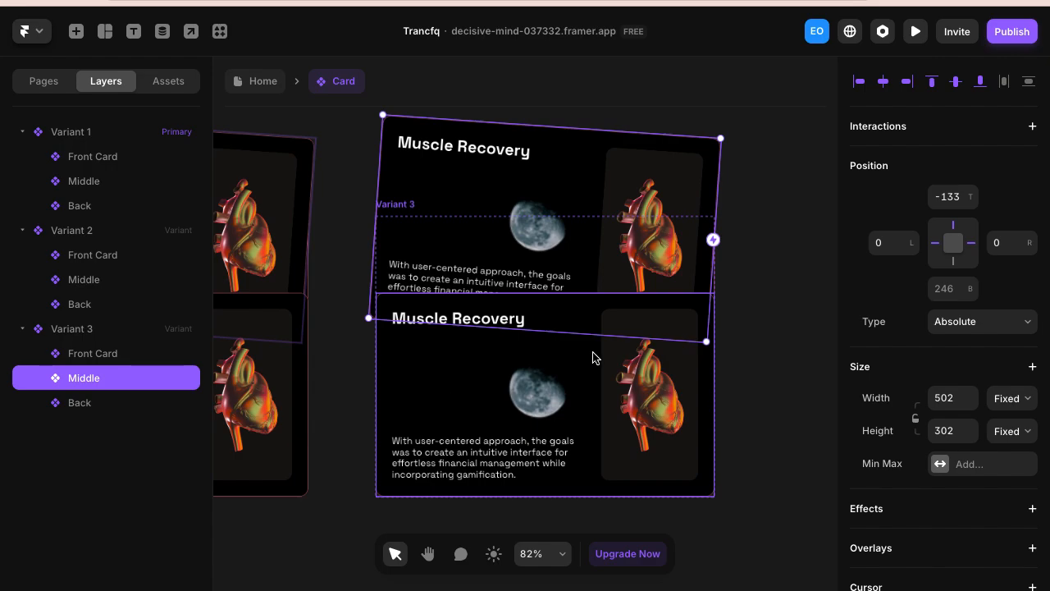
pyautogui.scroll(-5, 947, 386)
pyautogui.click(942, 355)
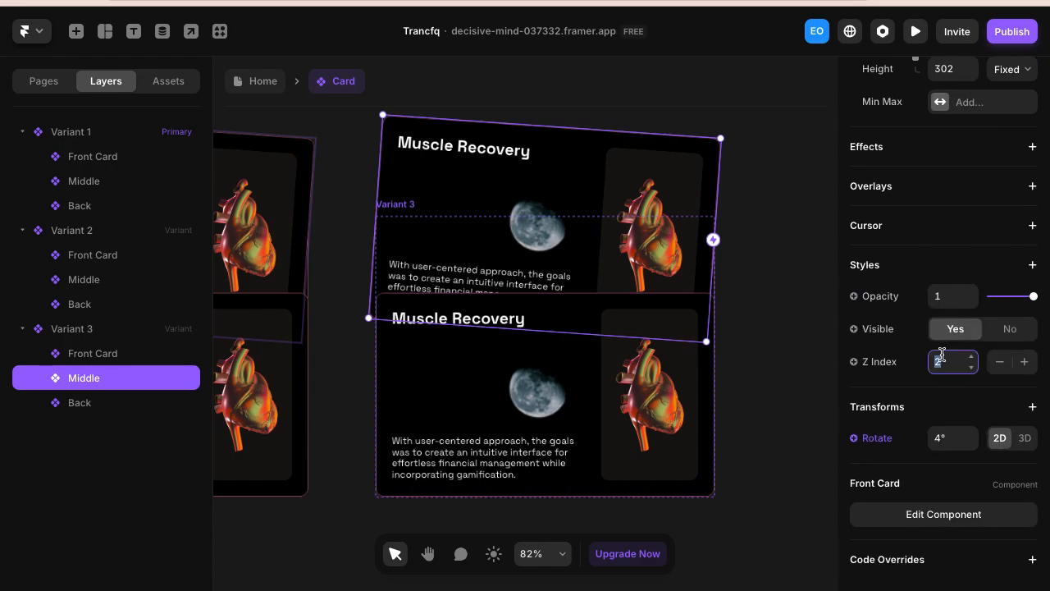
pyautogui.write('3')
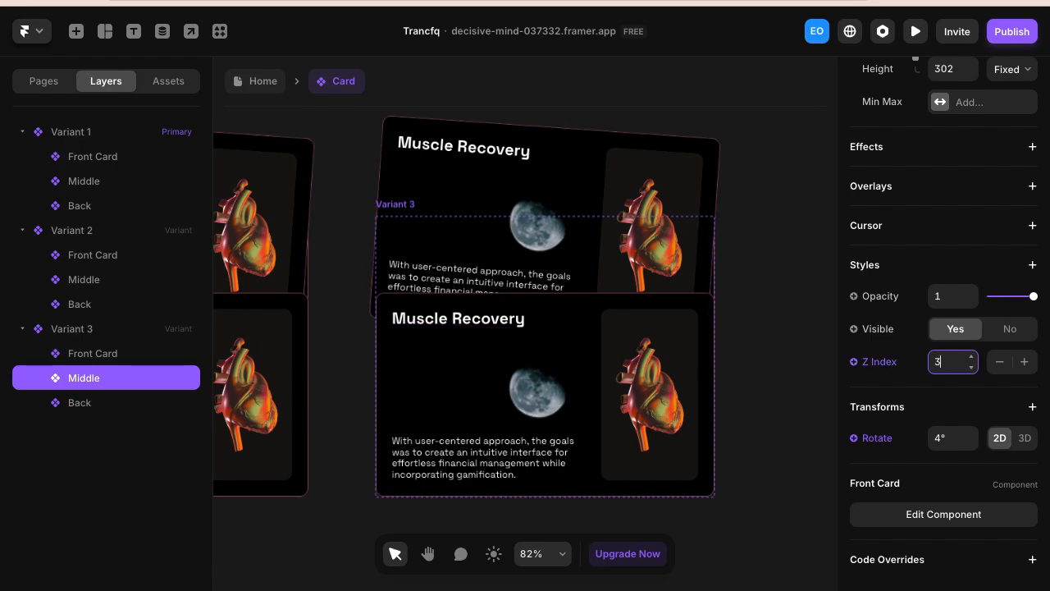
# - Set the Z Index of Variant 3's Front Card to 2
pyautogui.click(435, 433)
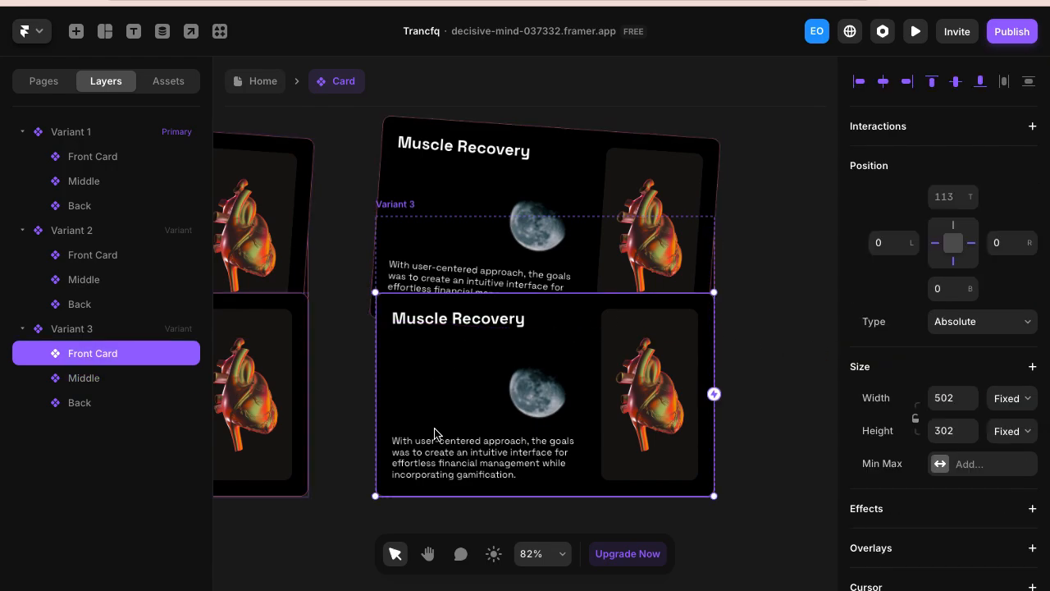
pyautogui.scroll(5, 351, 305)
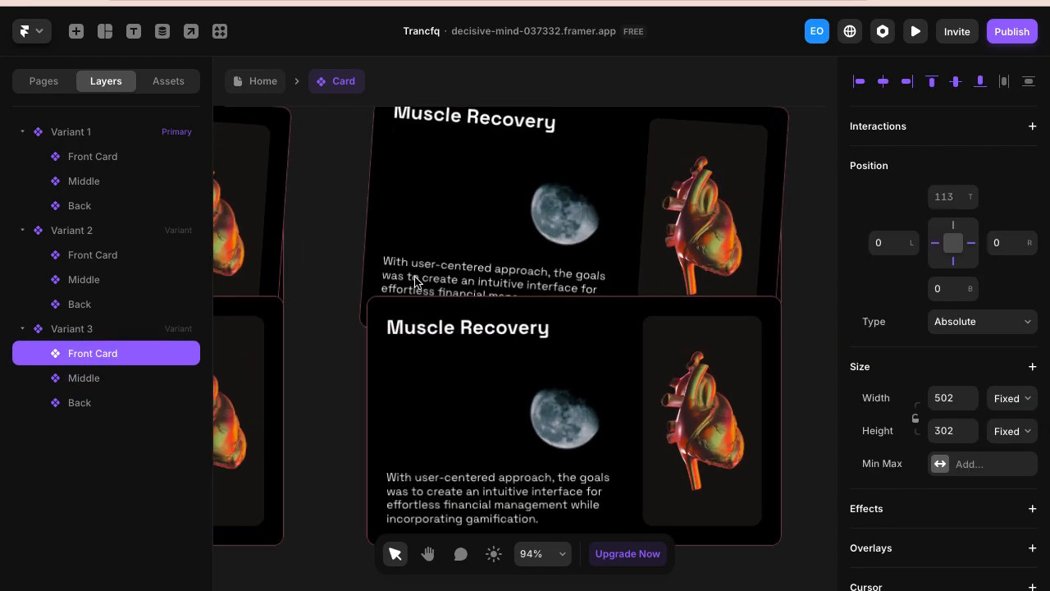
pyautogui.scroll(-5, 337, 309)
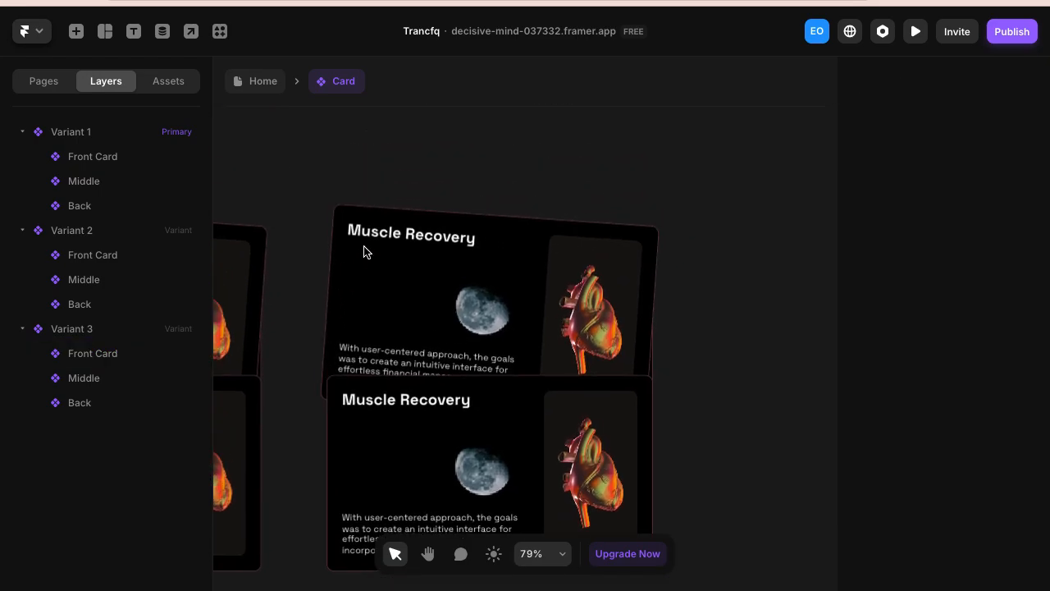
pyautogui.click(370, 235)
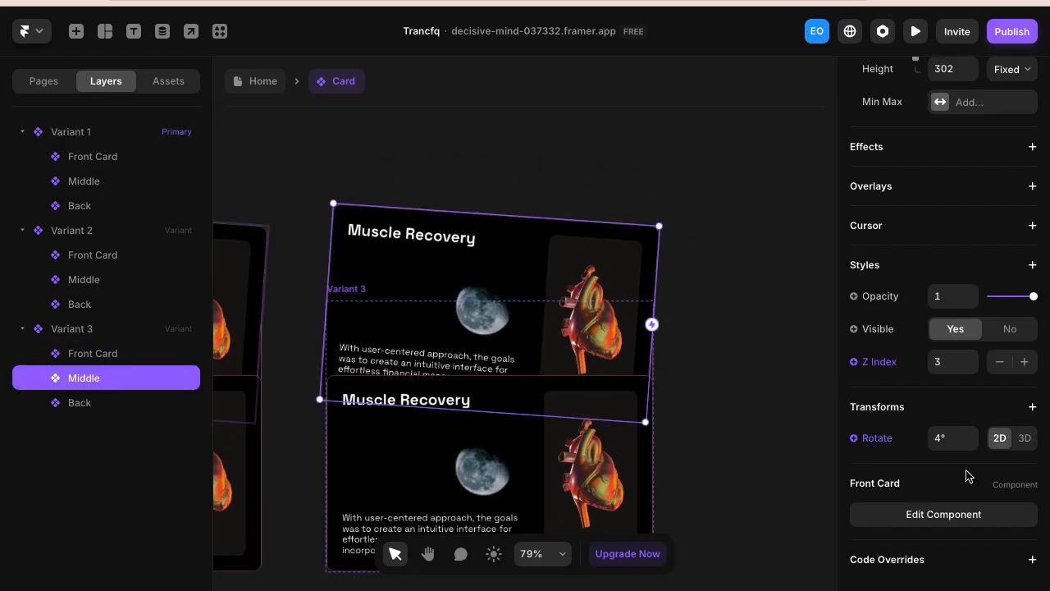
pyautogui.scroll(-3, 462, 446)
pyautogui.hscroll(-3, 462, 445)
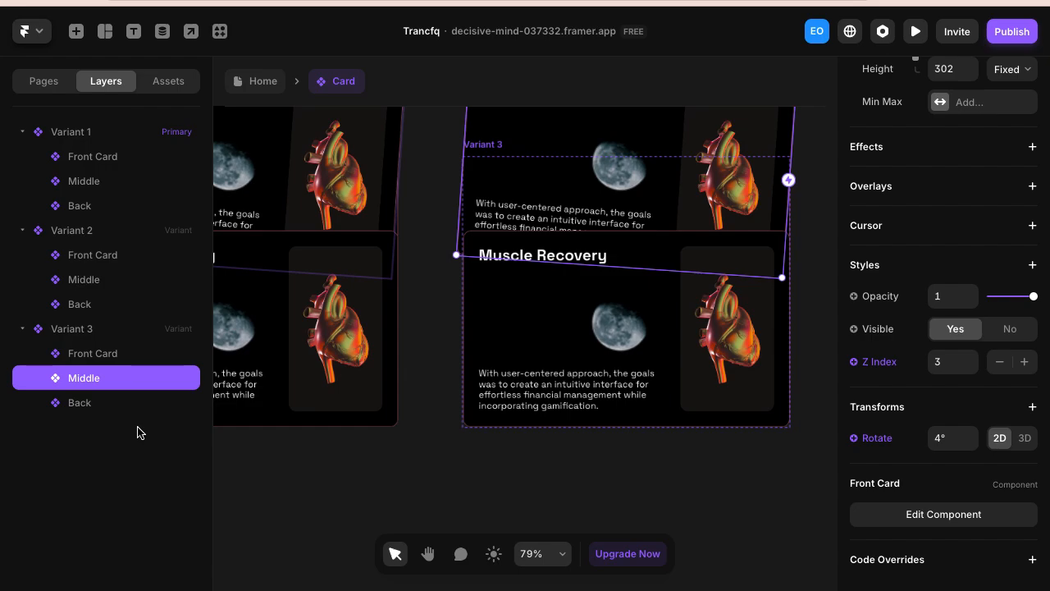
pyautogui.click(93, 354)
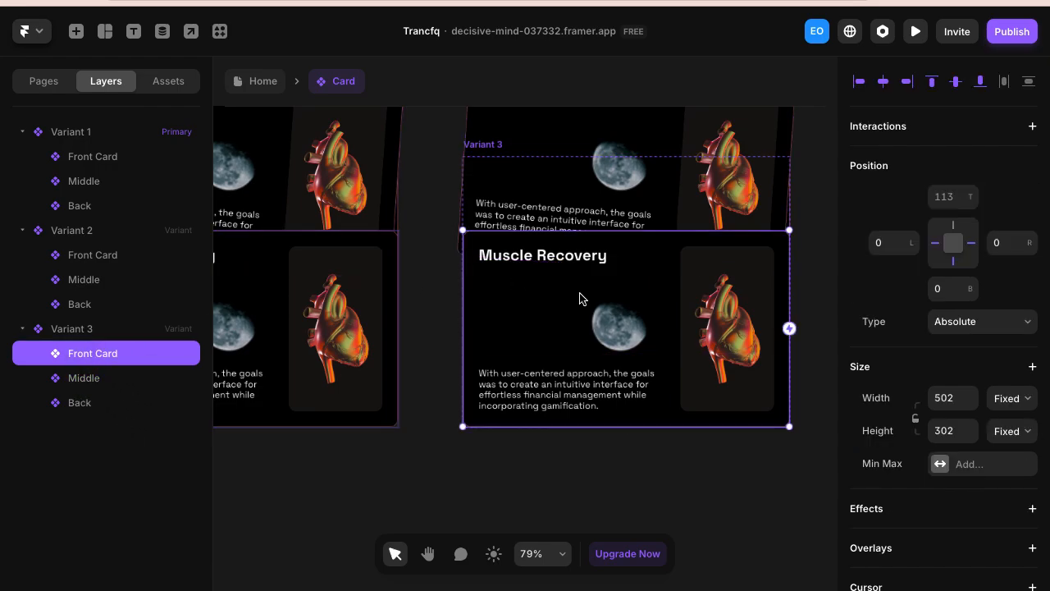
pyautogui.scroll(2, 575, 295)
pyautogui.hscroll(2, 574, 295)
pyautogui.scroll(-4, 957, 426)
pyautogui.click(948, 462)
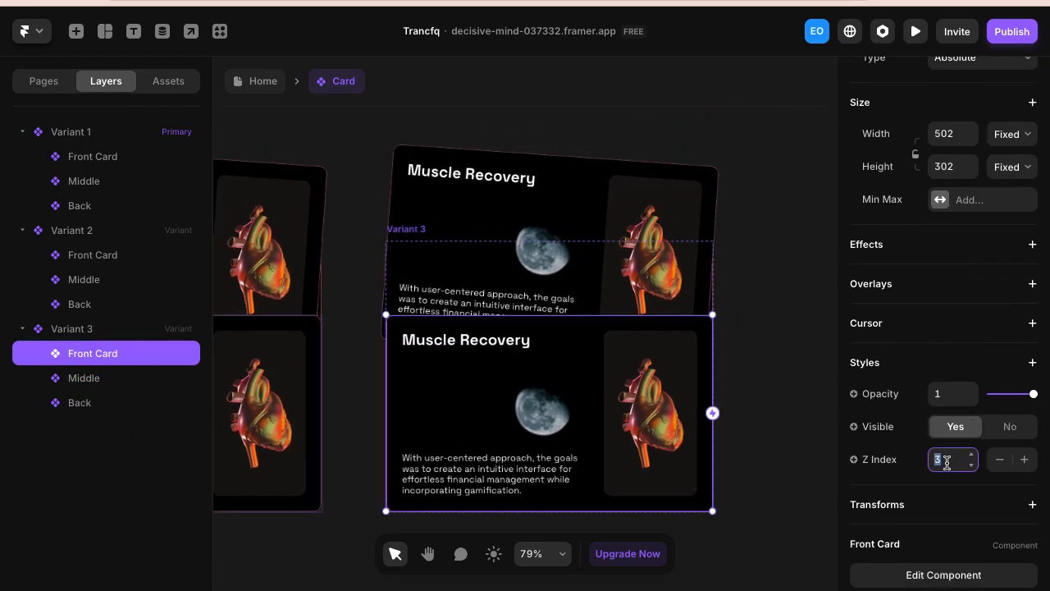
pyautogui.write('2')
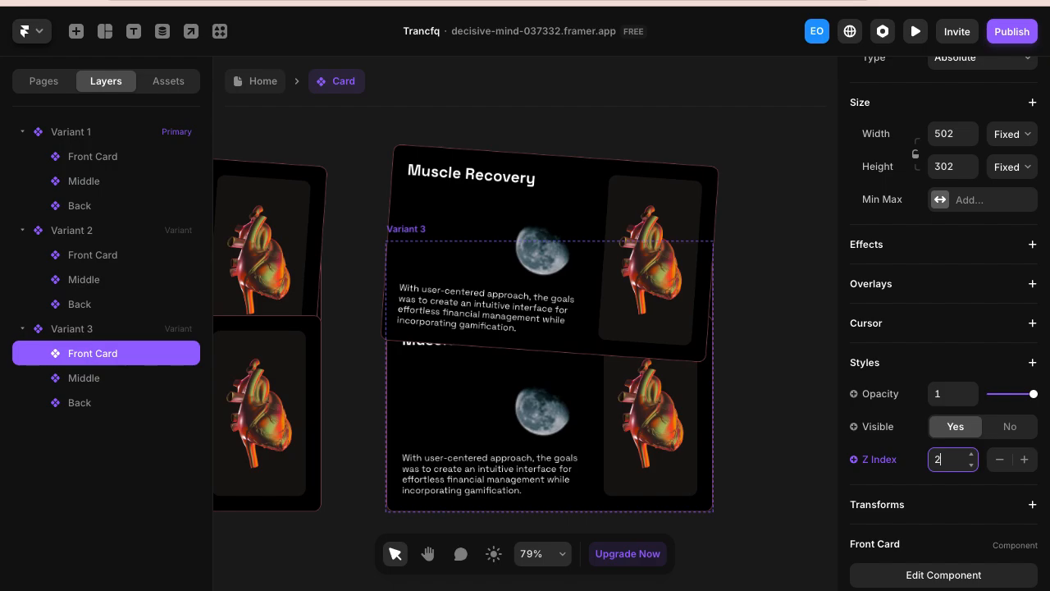
# - Reset the rotation of Variant 3's Middle card to 0° and align the card with the variant's bottom edge
pyautogui.click(661, 222)
pyautogui.scroll(5, 903, 283)
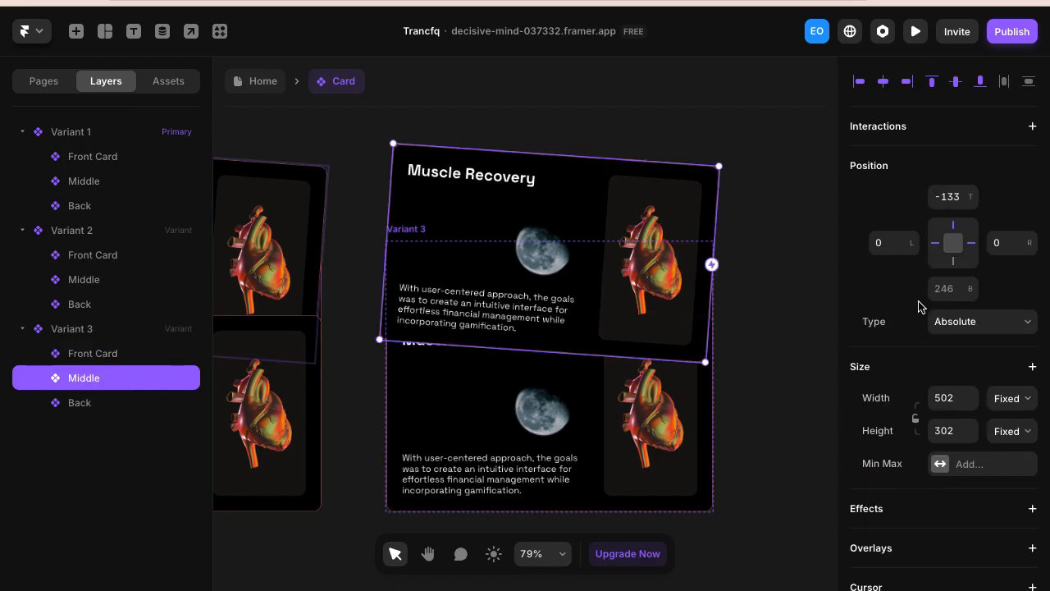
pyautogui.click(981, 83)
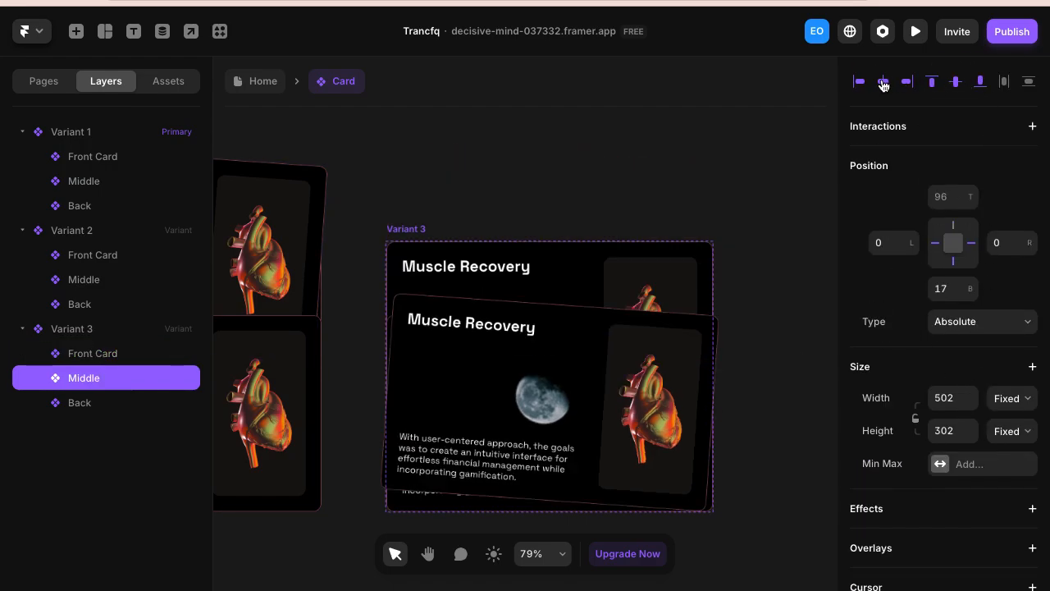
pyautogui.scroll(-5, 875, 466)
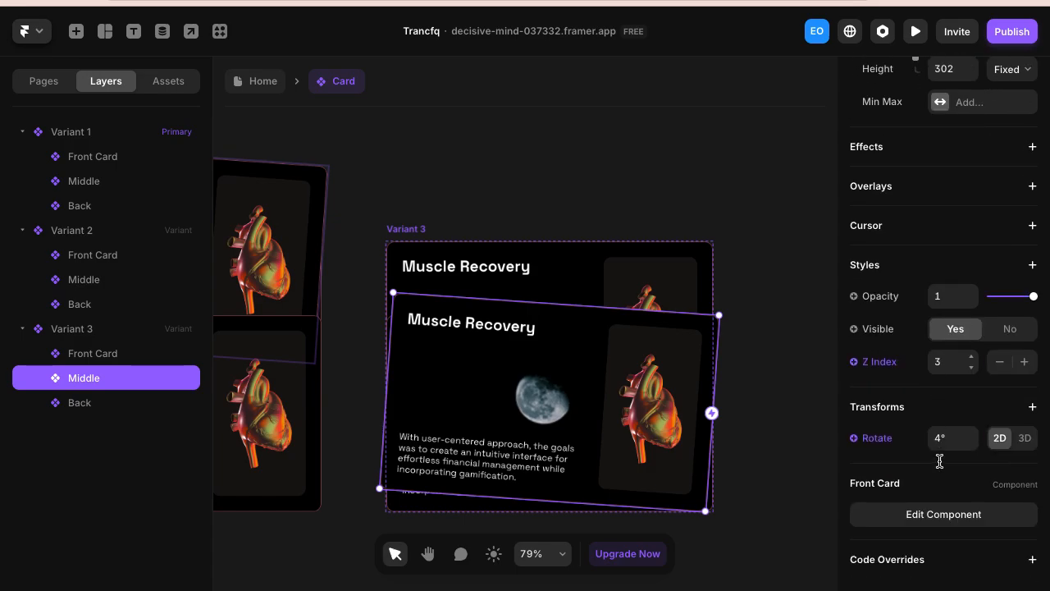
pyautogui.click(946, 441)
pyautogui.write('0')
pyautogui.press('Return')
pyautogui.scroll(-2, 562, 310)
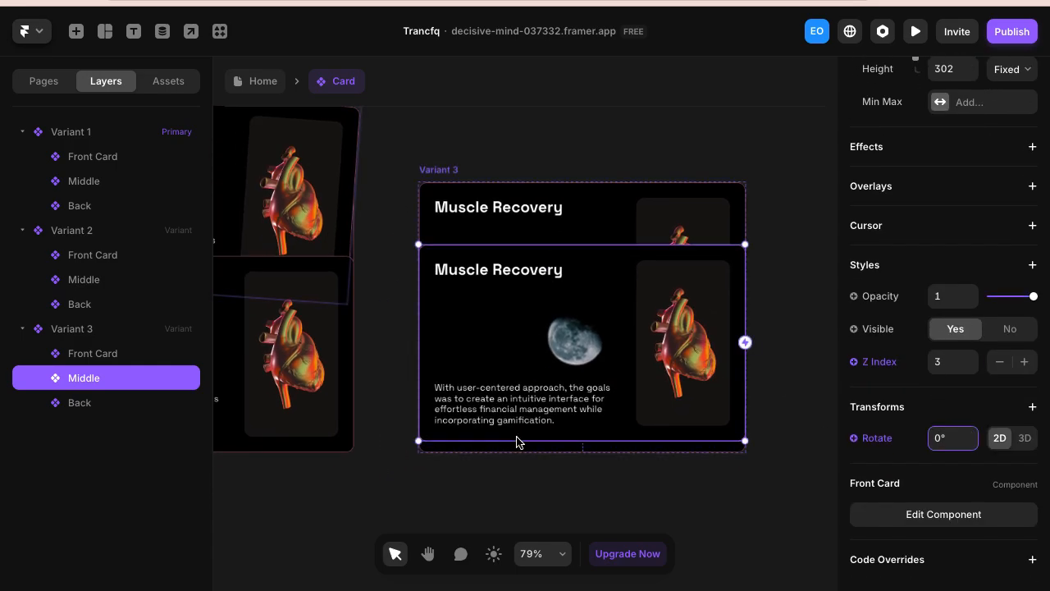
pyautogui.scroll(5, 952, 123)
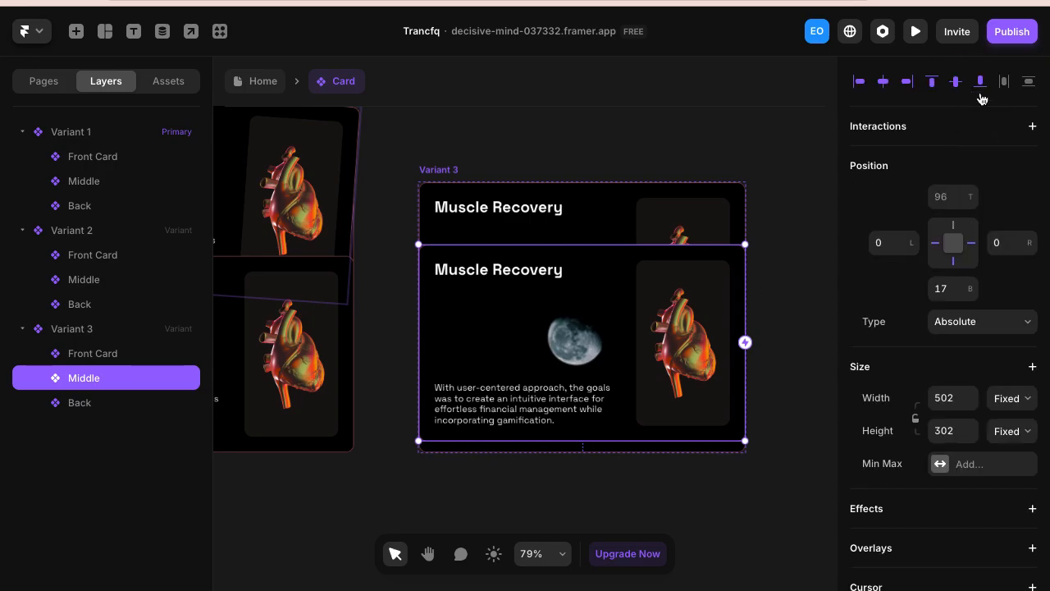
pyautogui.click(979, 82)
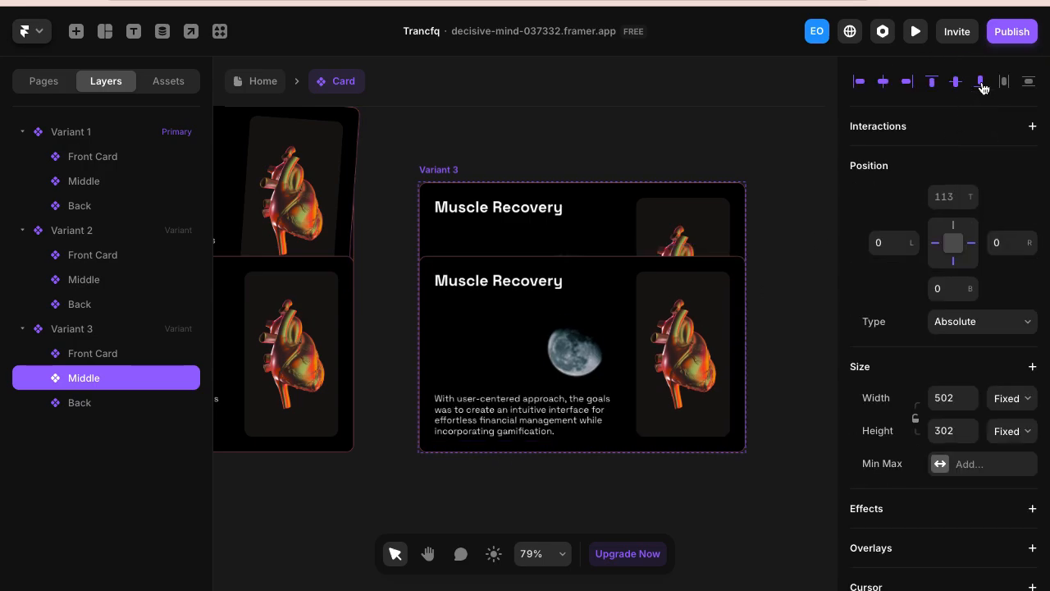
# - Center the Front Card vertically within Variant 3
pyautogui.click(104, 355)
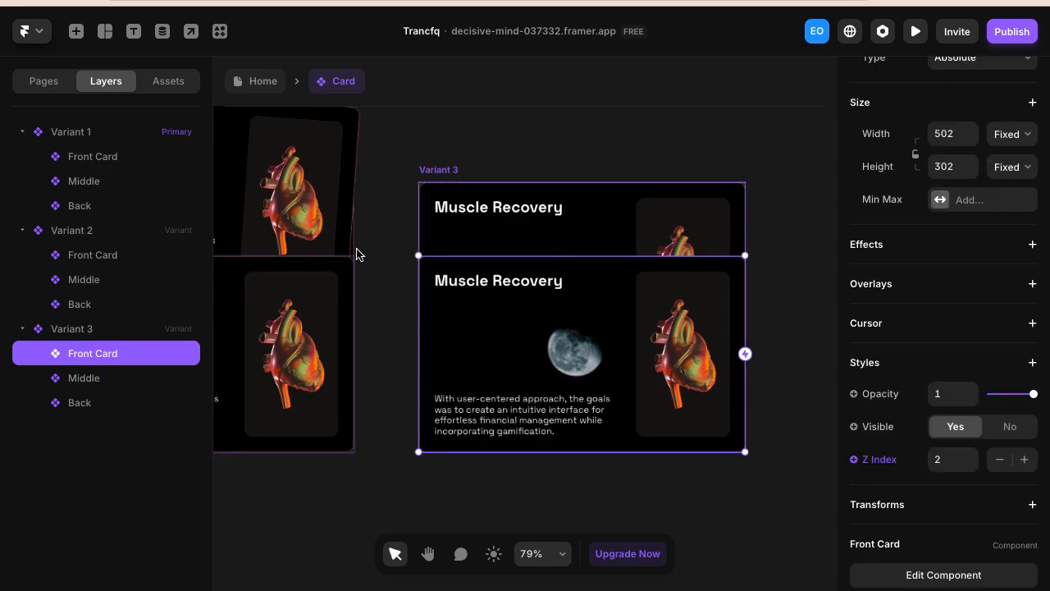
pyautogui.scroll(3, 976, 136)
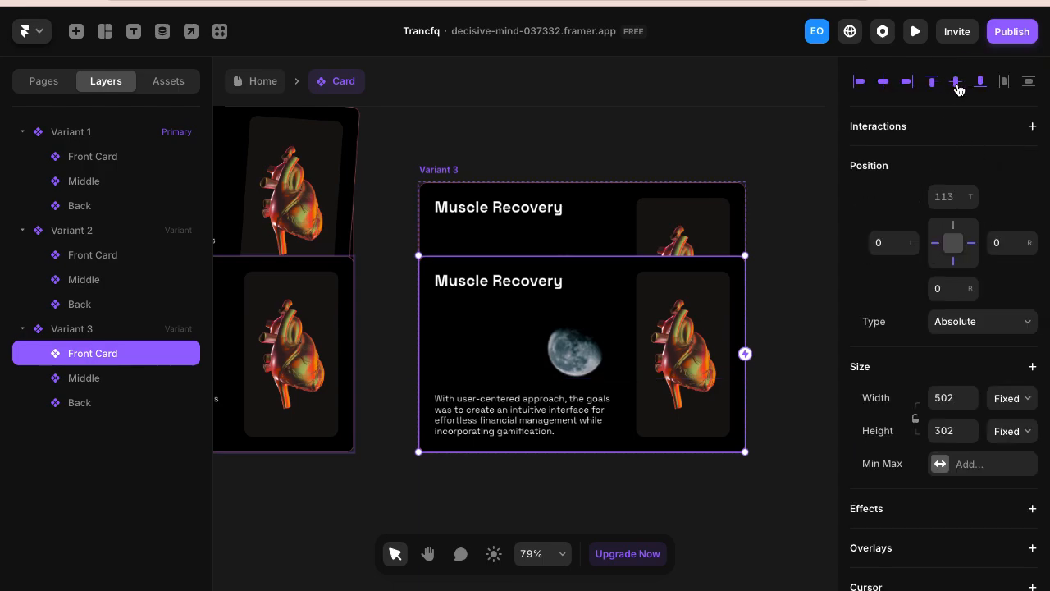
pyautogui.click(642, 134)
pyautogui.scroll(-3, 643, 136)
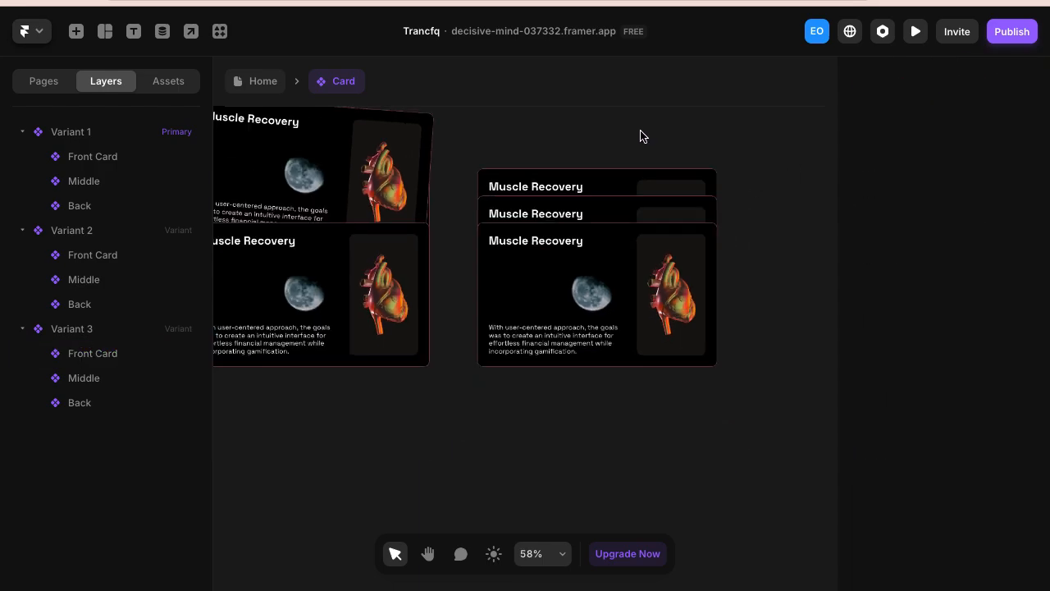
# - Add a Click interaction from the Middle card of the primary variant to Variant 2
pyautogui.hscroll(-5, 642, 136)
pyautogui.scroll(1, 642, 135)
pyautogui.hscroll(1, 642, 135)
pyautogui.scroll(-2, 643, 136)
pyautogui.click(267, 238)
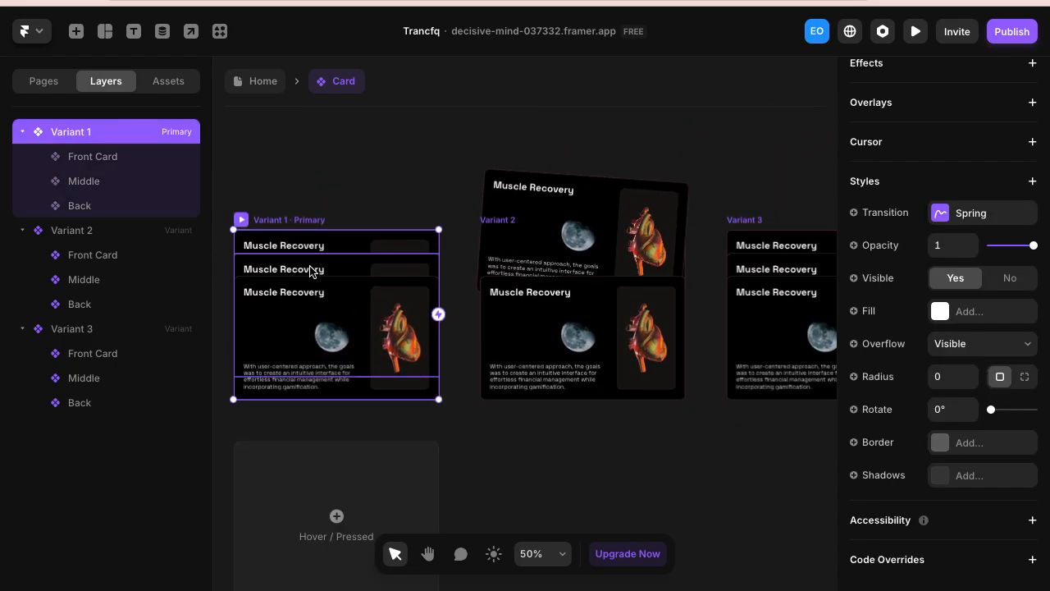
pyautogui.click(313, 273)
pyautogui.moveTo(439, 315); pyautogui.dragTo(535, 321)
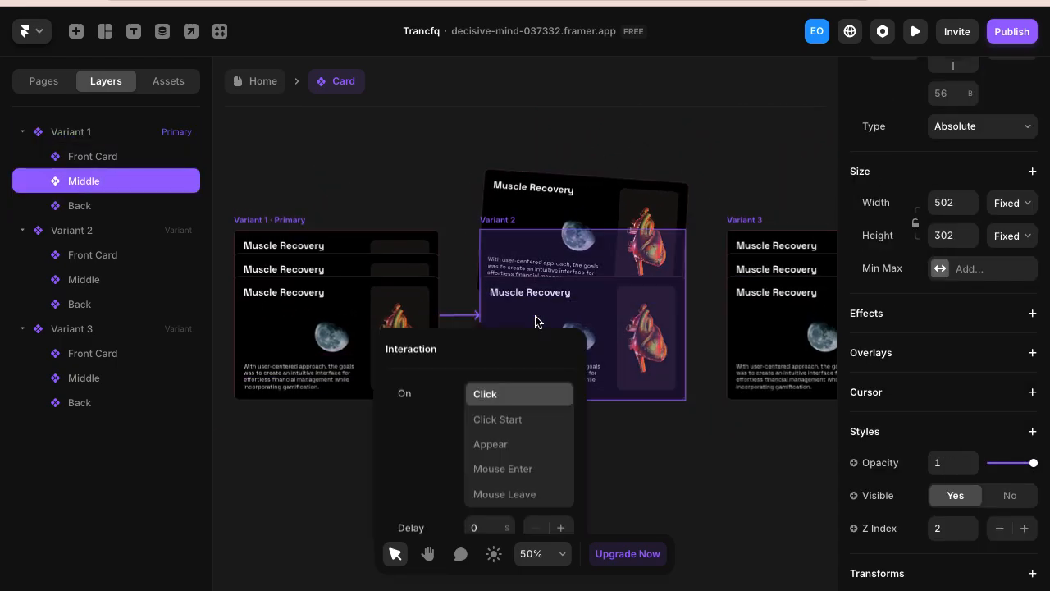
pyautogui.scroll(-1, 612, 331)
pyautogui.hscroll(1, 612, 332)
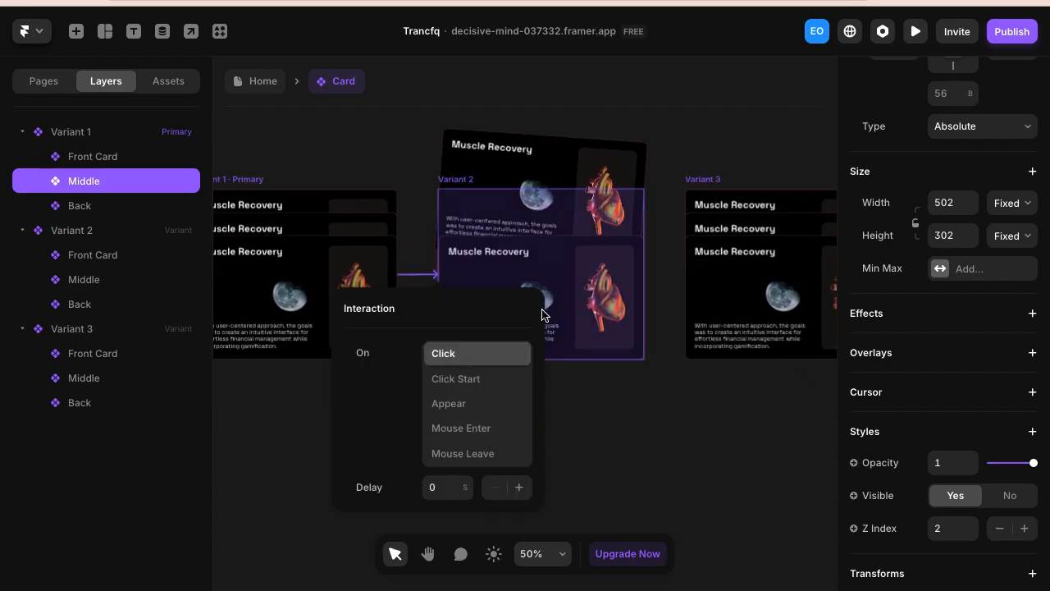
pyautogui.click(524, 224)
# - Add an Appear interaction from Variant 2 to Variant 3 with a 0.2 s delay
pyautogui.click(465, 187)
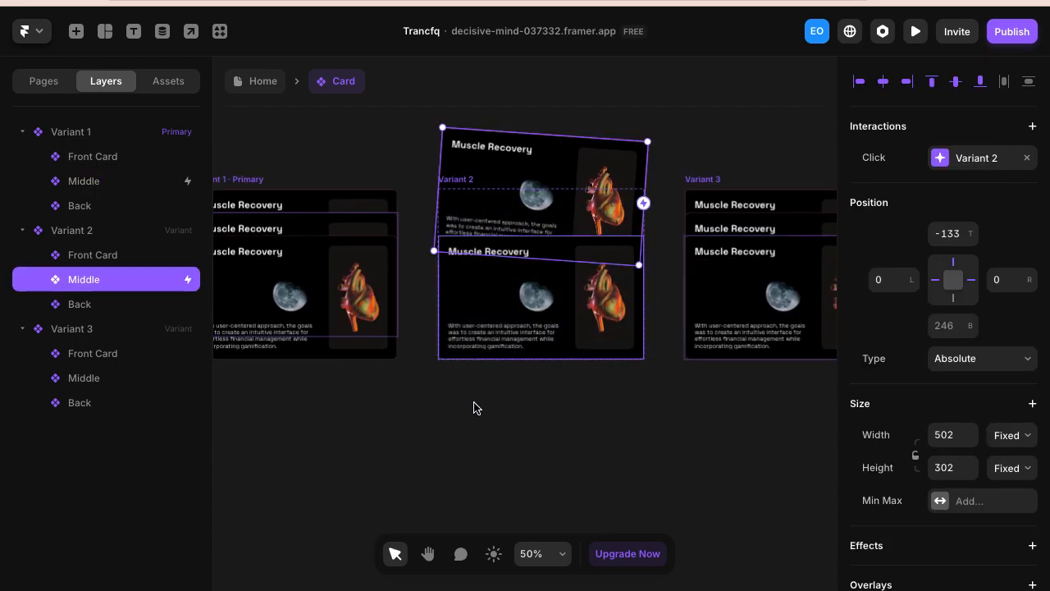
pyautogui.click(478, 402)
pyautogui.click(449, 184)
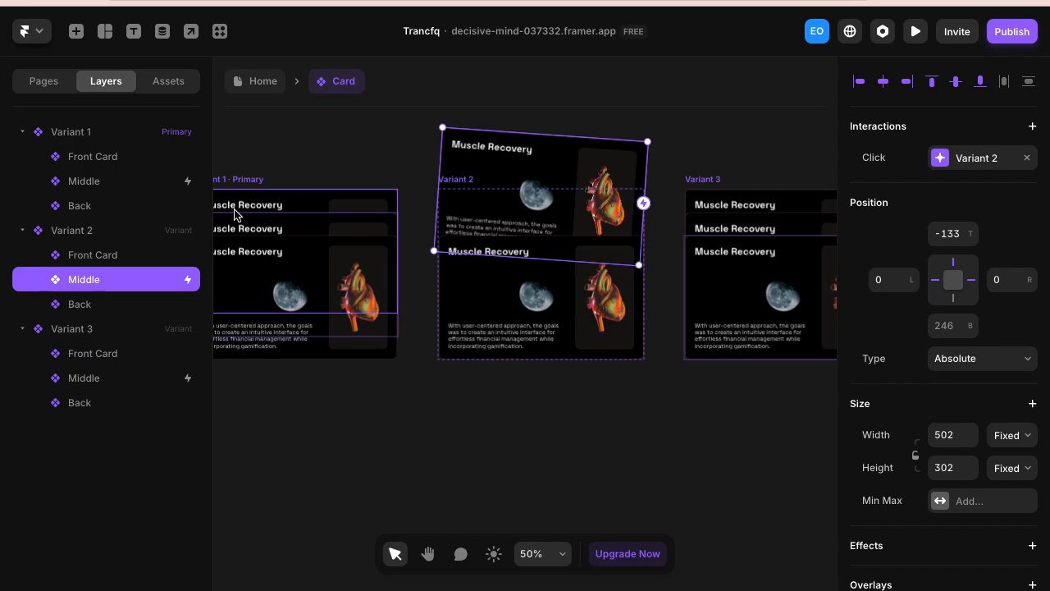
pyautogui.click(97, 234)
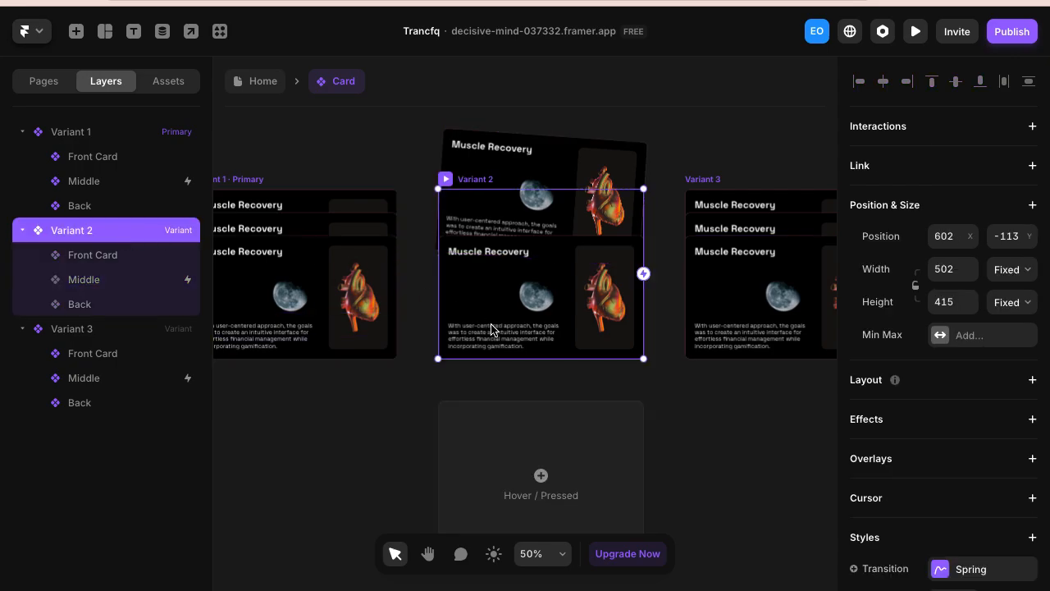
pyautogui.hscroll(3, 491, 328)
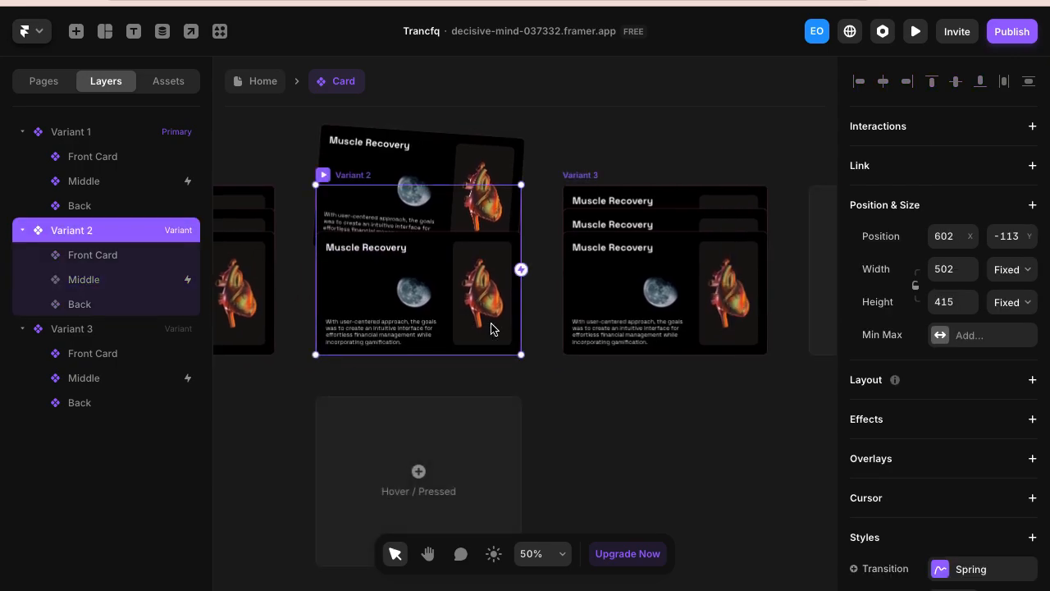
pyautogui.moveTo(521, 270); pyautogui.dragTo(610, 293)
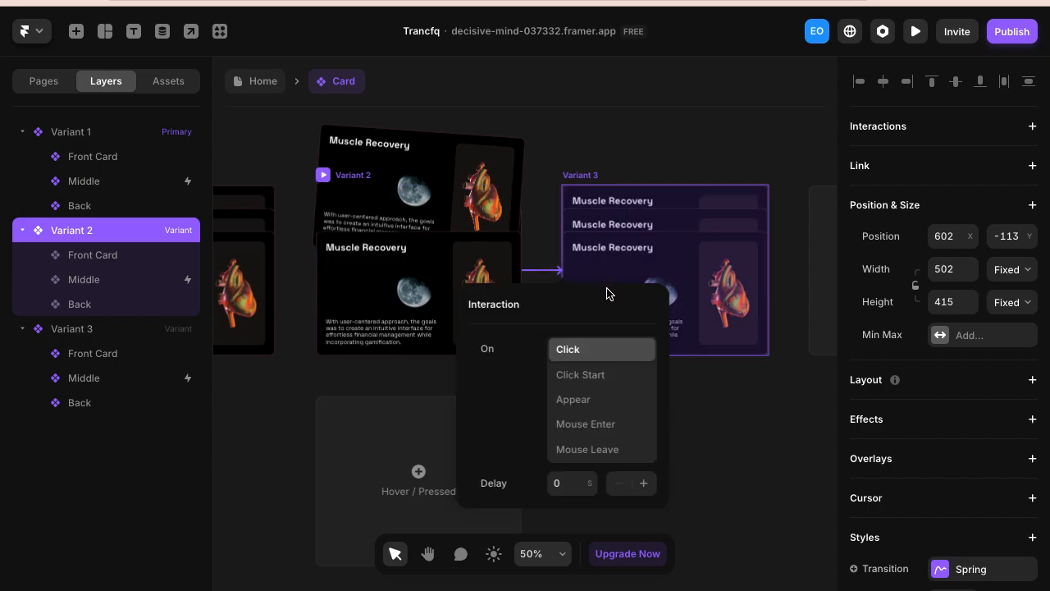
pyautogui.click(573, 489)
pyautogui.click(572, 402)
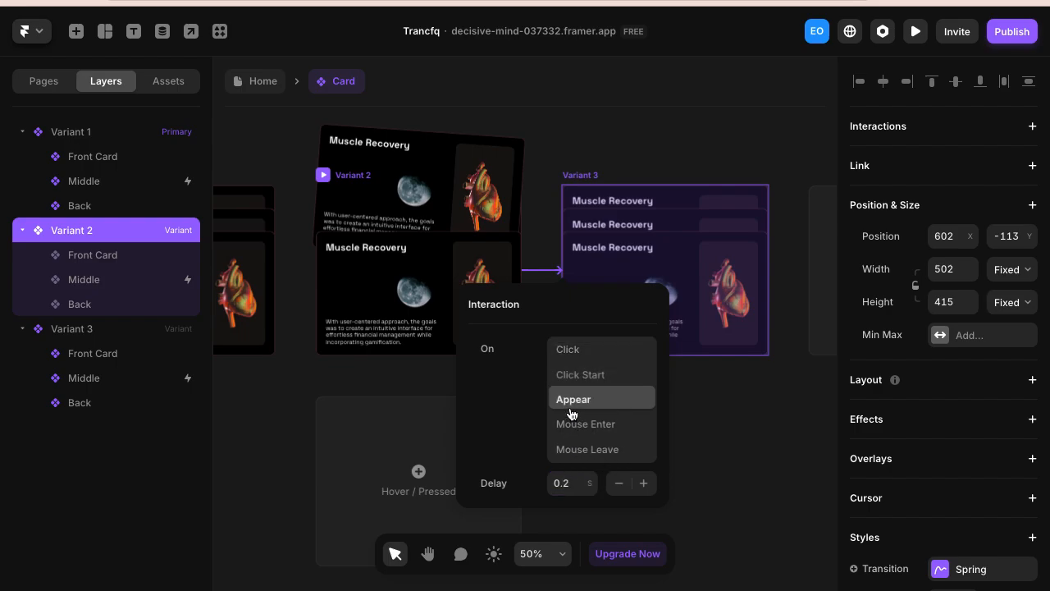
# - Preview the Card component starting from its primary variant
pyautogui.scroll(-3, 428, 350)
pyautogui.hscroll(-2, 427, 350)
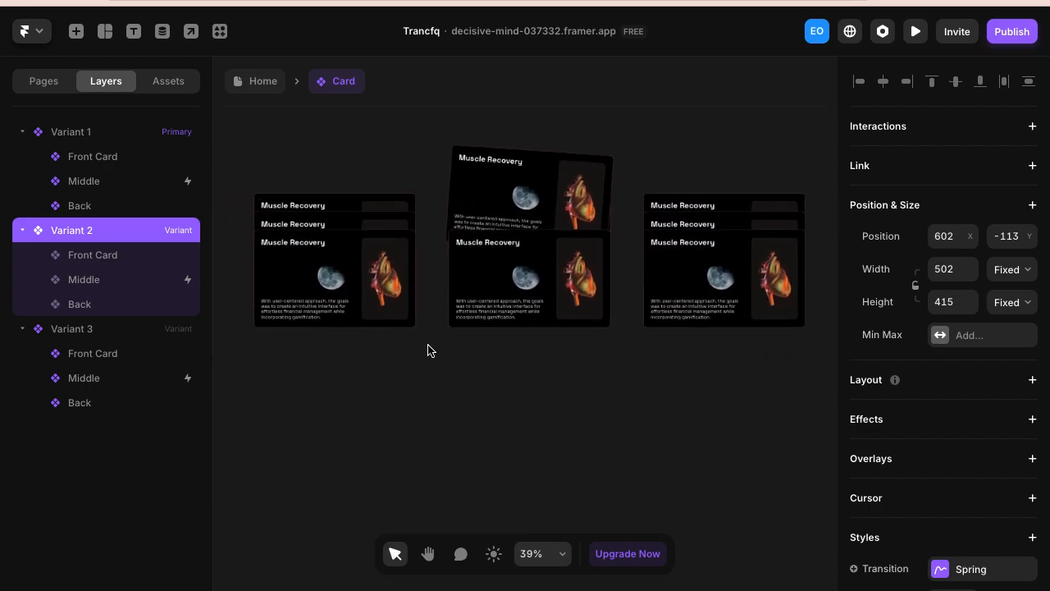
pyautogui.click(306, 194)
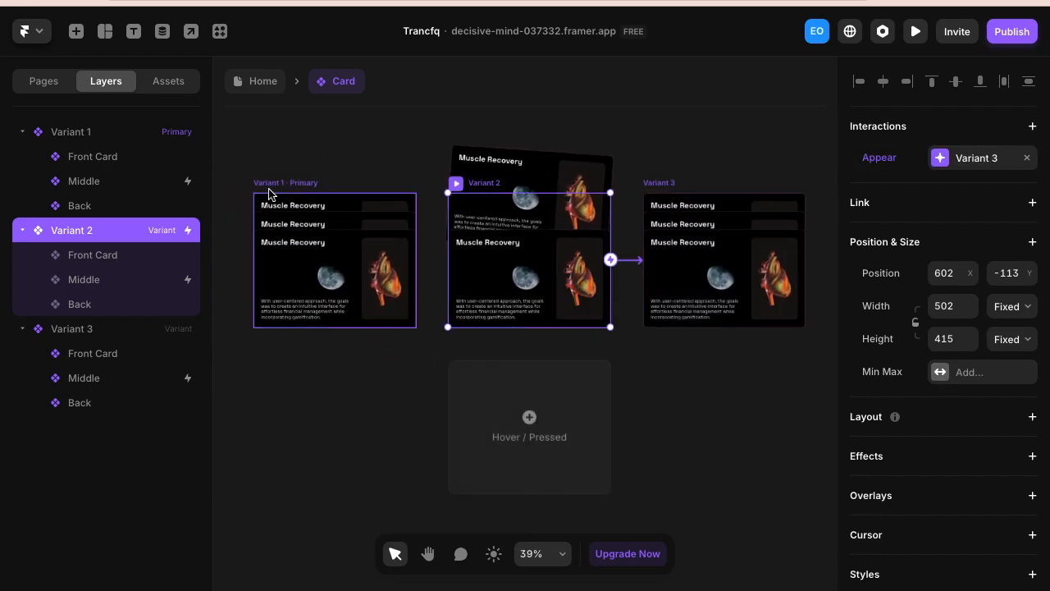
pyautogui.click(270, 188)
pyautogui.hotkey('ctrl', 'p')
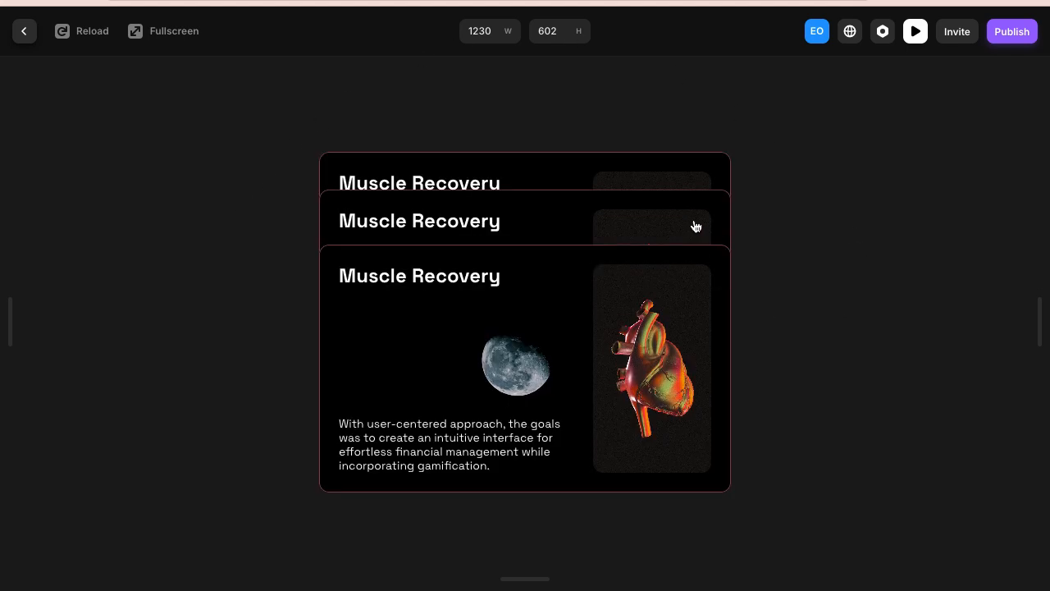
# - Reload the component preview to replay the card animation, and return to the canvas
pyautogui.click(64, 34)
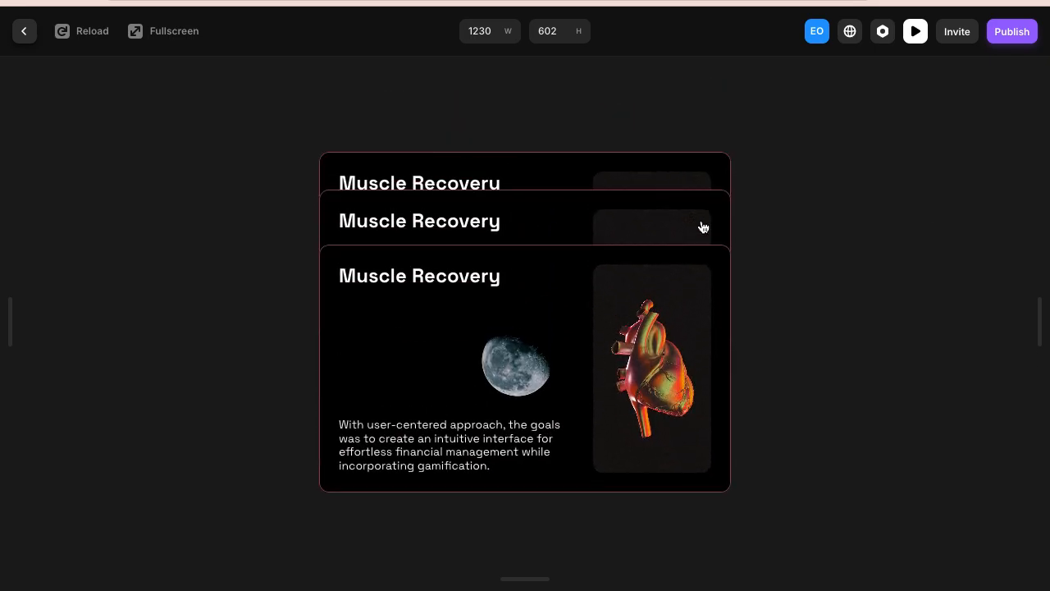
pyautogui.click(23, 41)
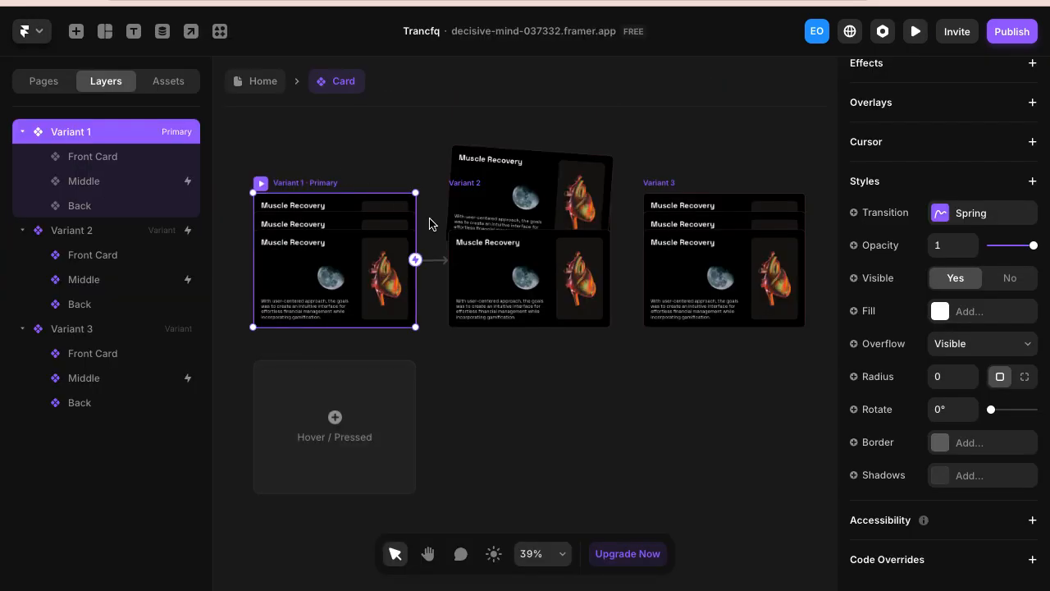
# - Set the delay of Variant 2's Appear interaction to 0 s
pyautogui.click(402, 168)
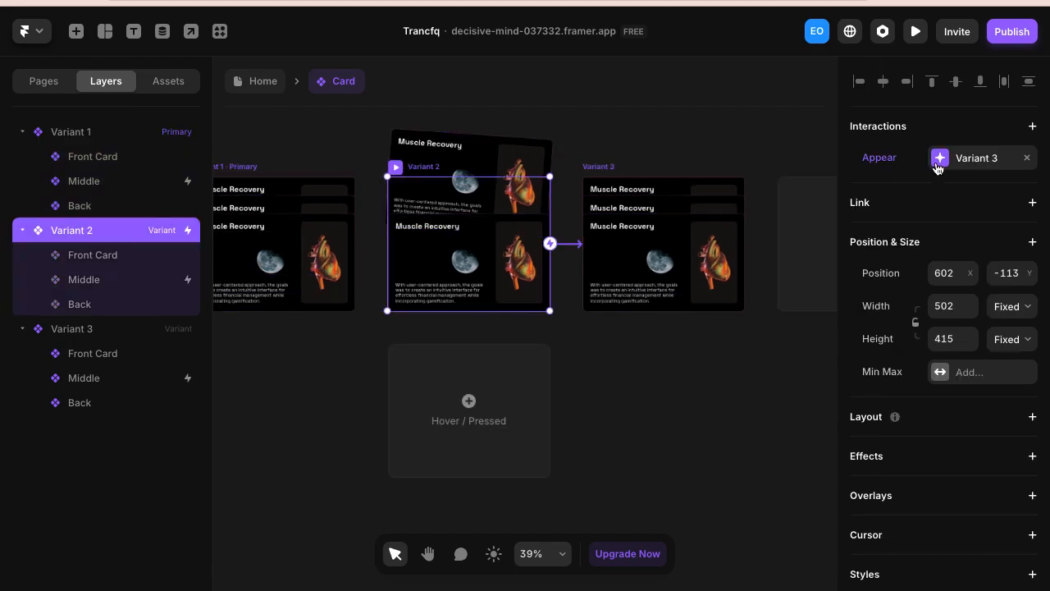
pyautogui.click(937, 170)
pyautogui.click(721, 238)
pyautogui.write('0')
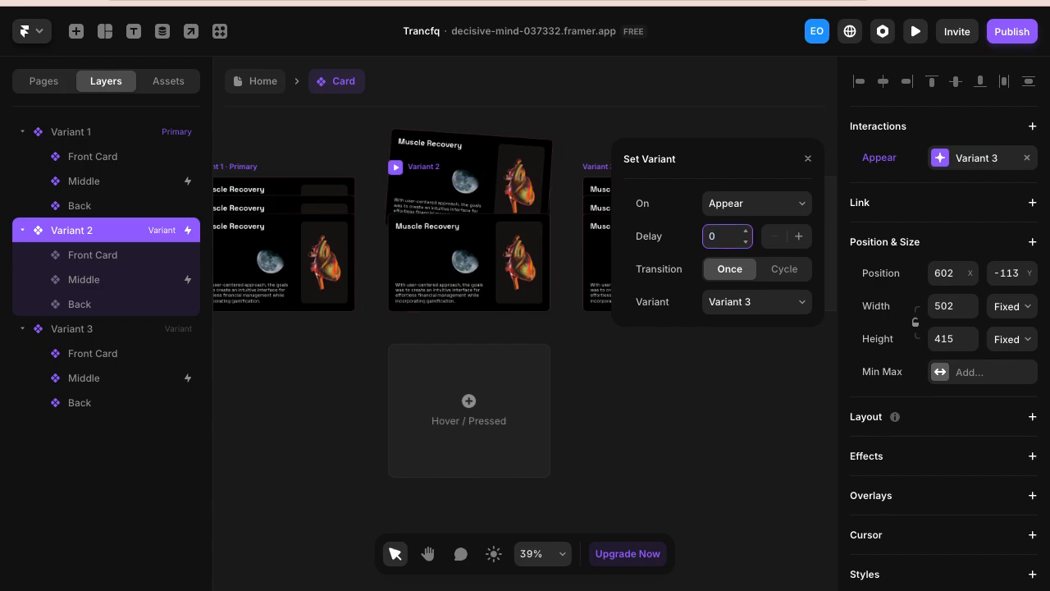
# - Preview the Card component from Variant 1, try the Middle card's animation, and return to the canvas
pyautogui.click(382, 199)
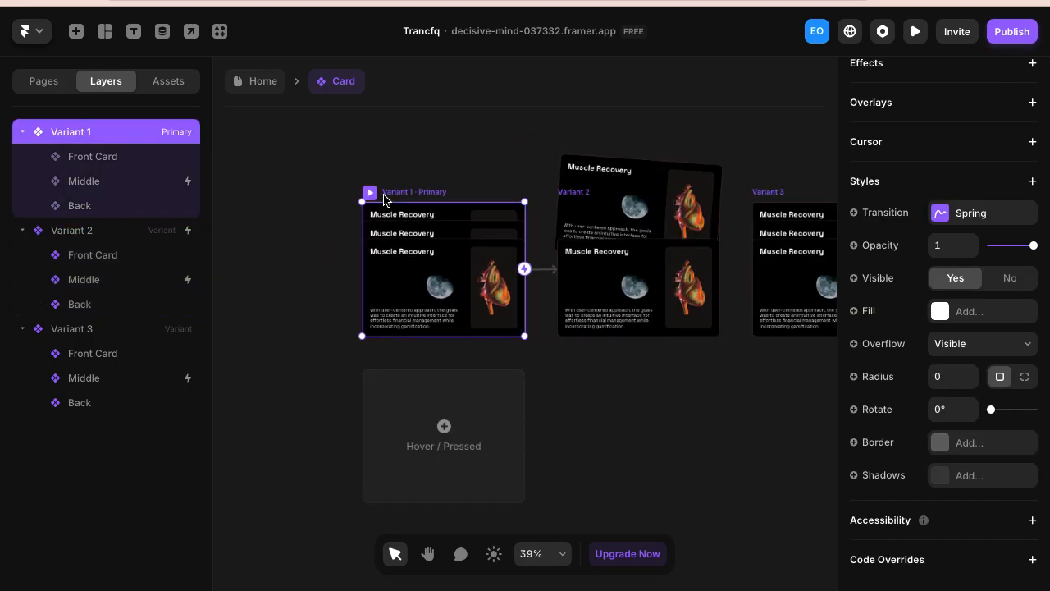
pyautogui.hotkey('ctrl', 'p')
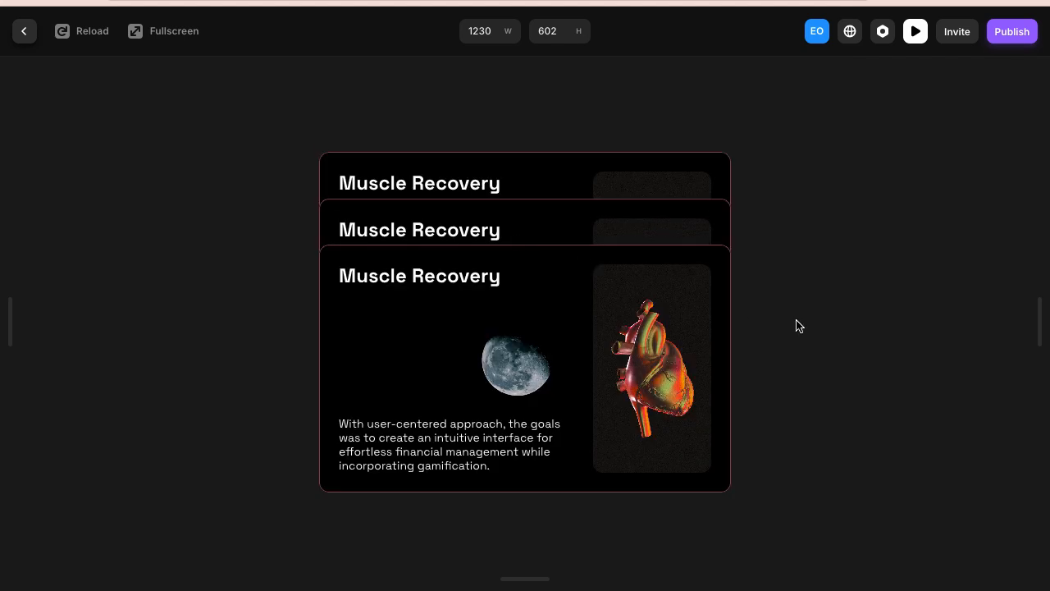
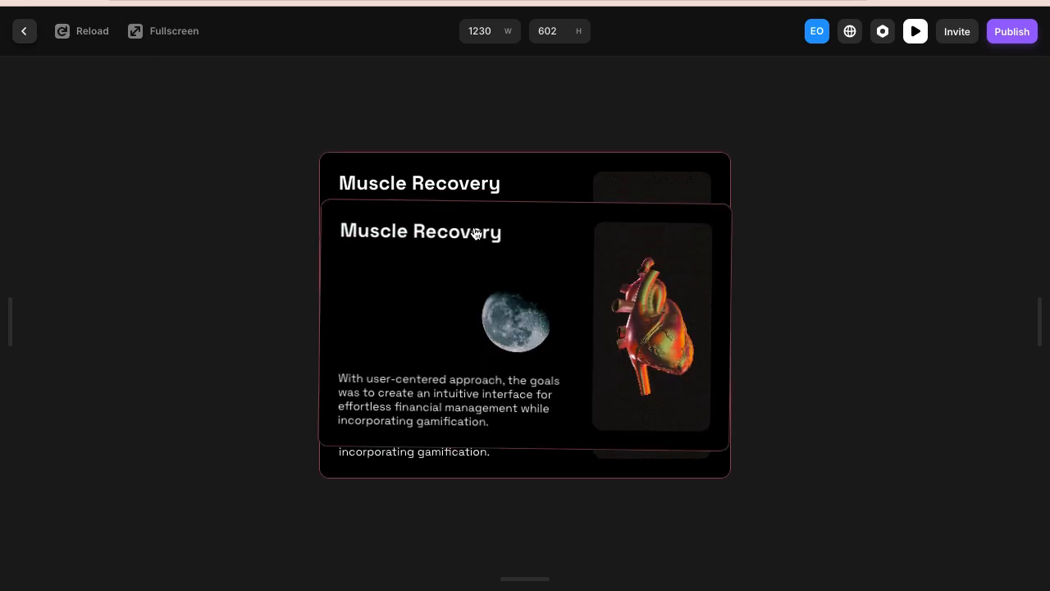
pyautogui.click(25, 33)
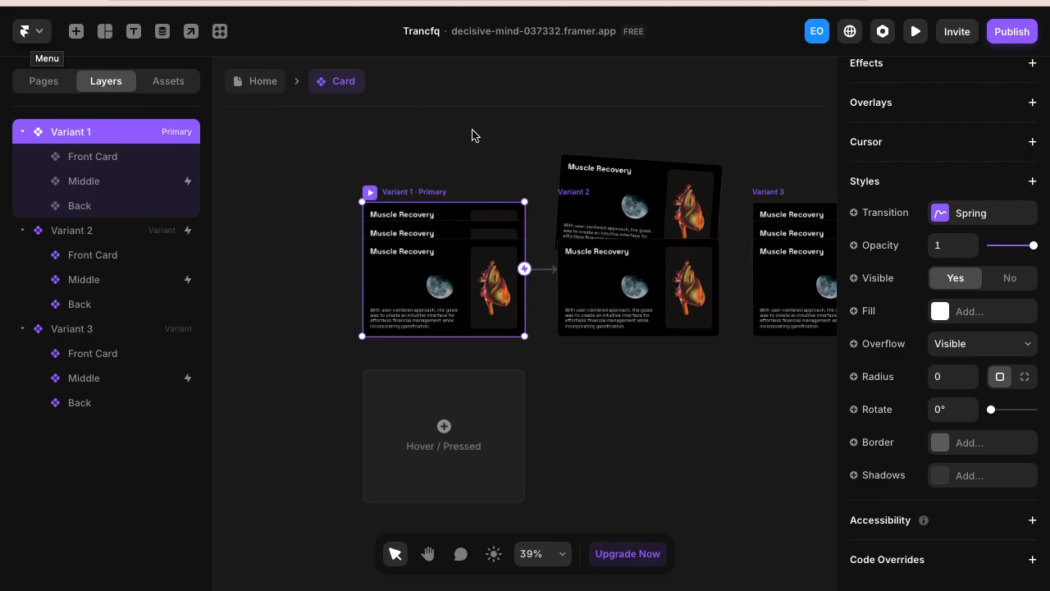
# - Set the delay of the Middle card's Click interaction in Variant 1 to 0.2 s
pyautogui.scroll(5, 944, 209)
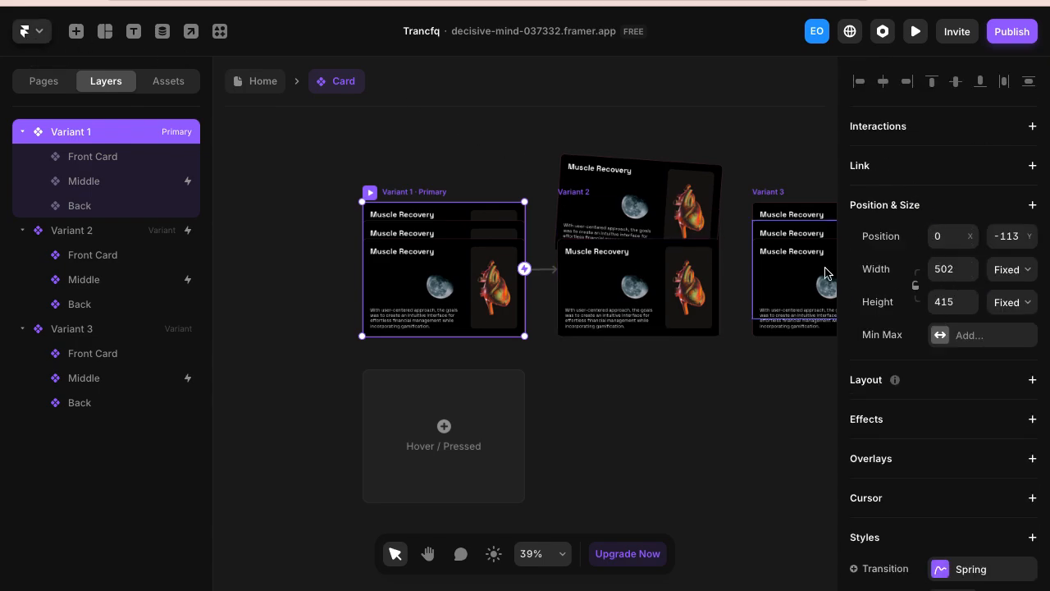
pyautogui.click(499, 235)
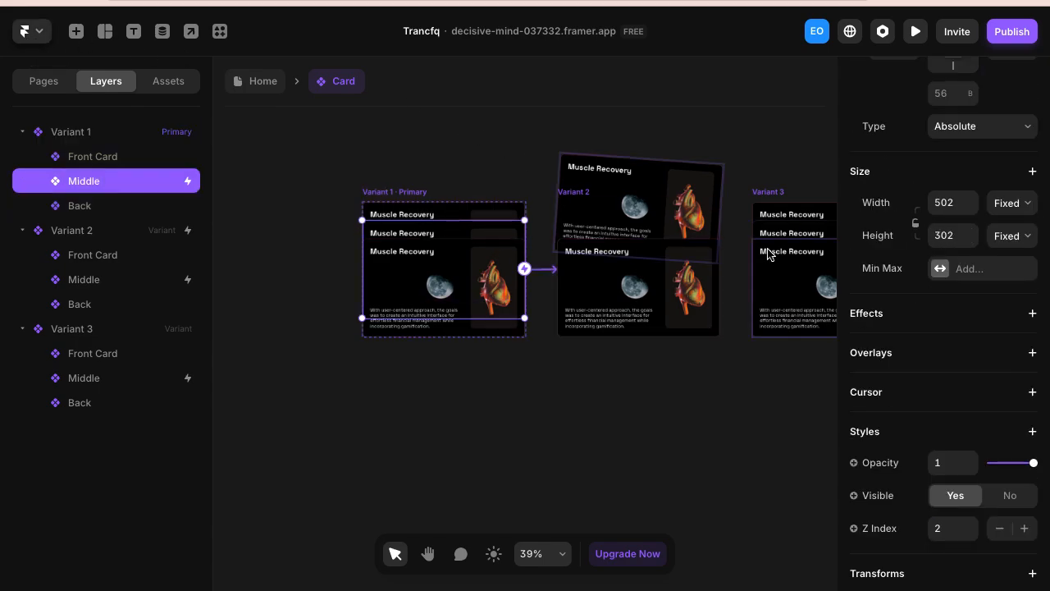
pyautogui.scroll(3, 984, 160)
pyautogui.click(940, 159)
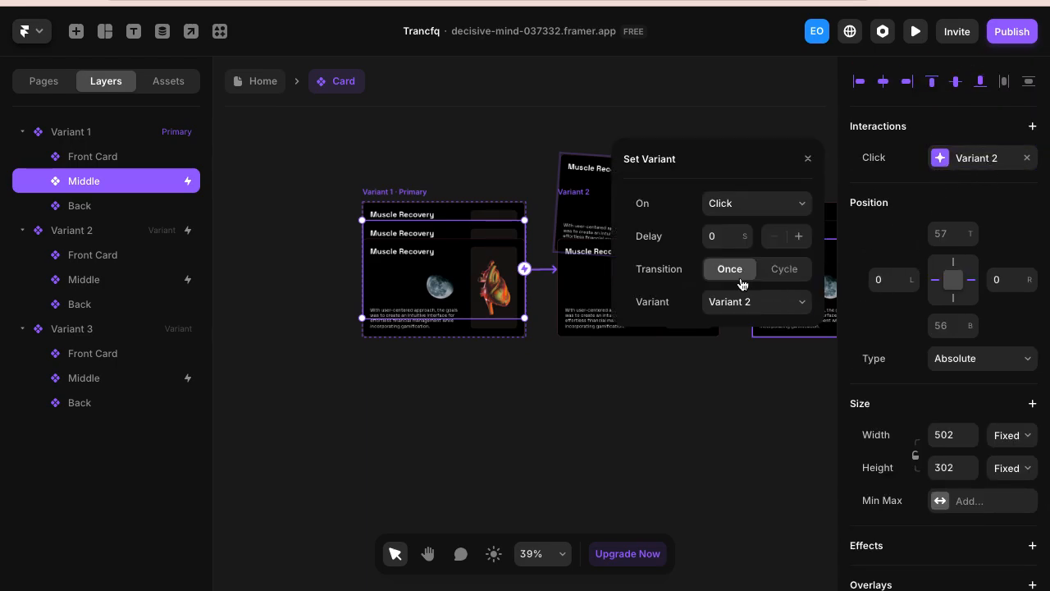
pyautogui.click(713, 236)
pyautogui.write('.2')
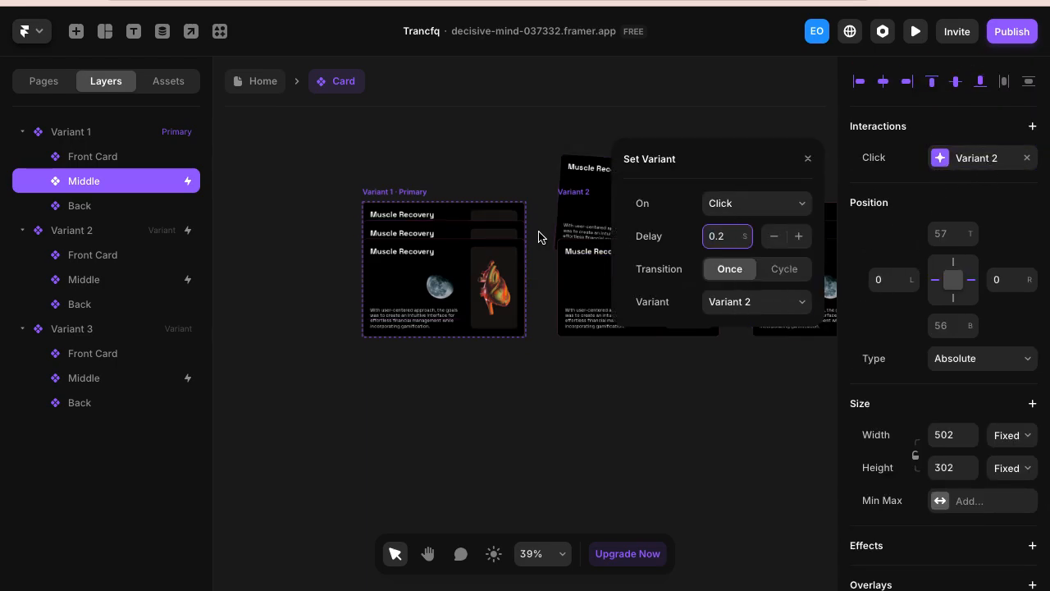
pyautogui.scroll(-5, 963, 369)
pyautogui.click(647, 427)
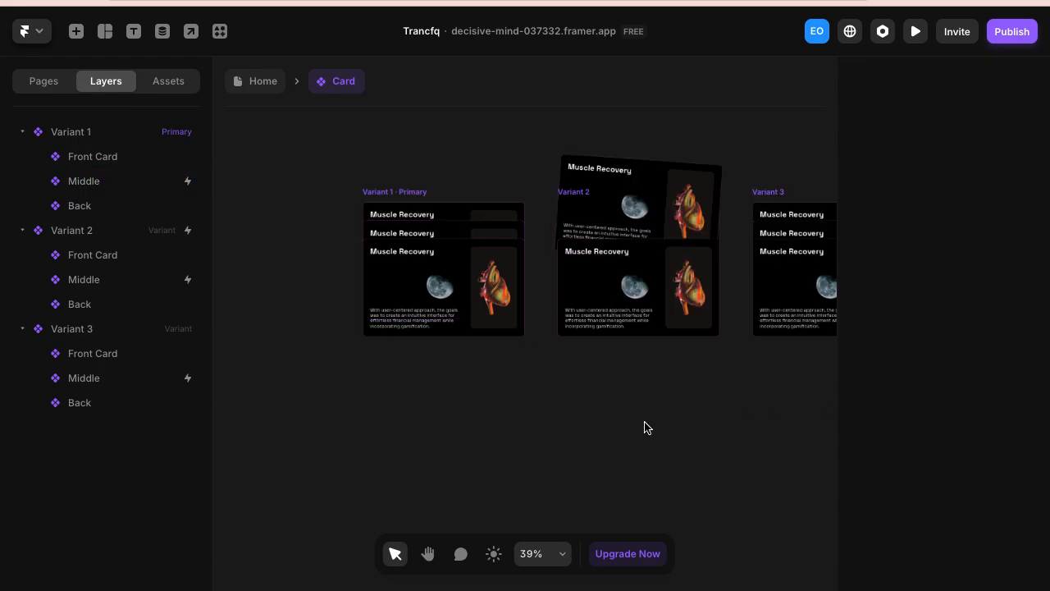
# - Switch Variant 1's Spring transition to be based on Physics, with a damping of 9, and replay its motion sample
pyautogui.click(476, 233)
pyautogui.scroll(5, 902, 234)
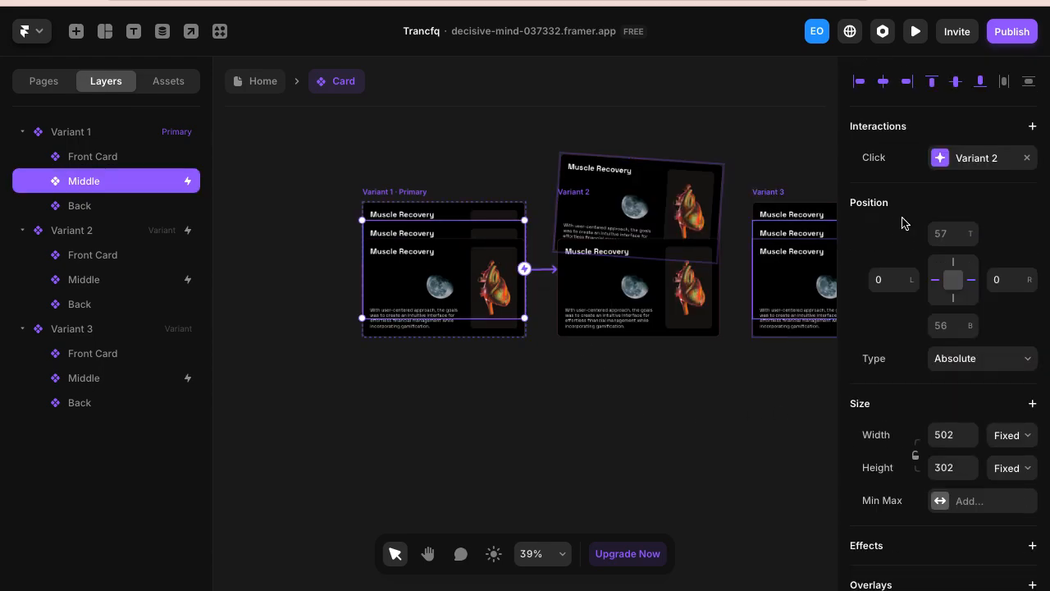
pyautogui.click(418, 195)
pyautogui.scroll(-3, 944, 405)
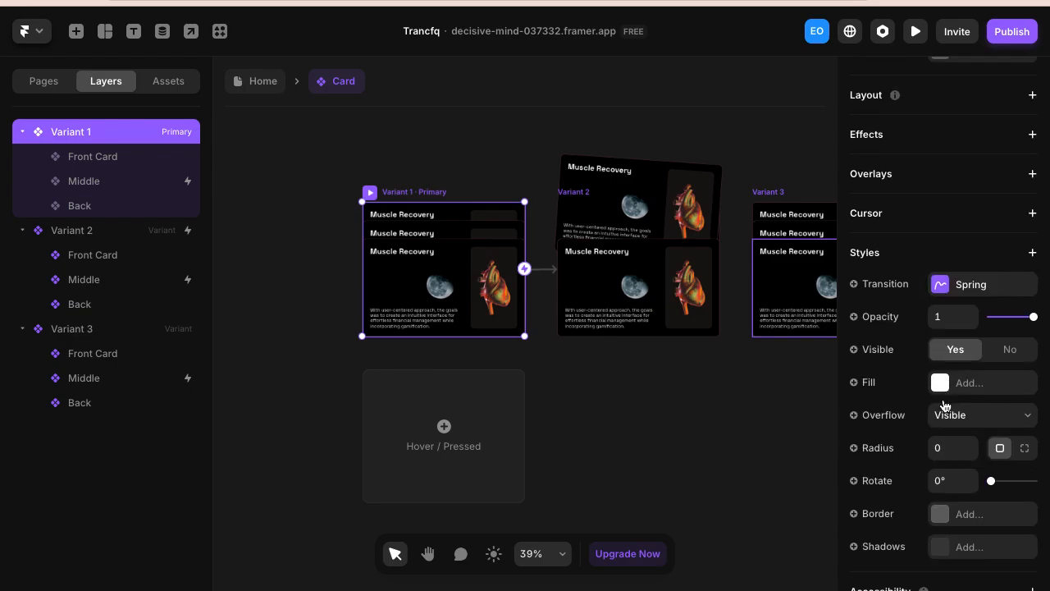
pyautogui.click(941, 285)
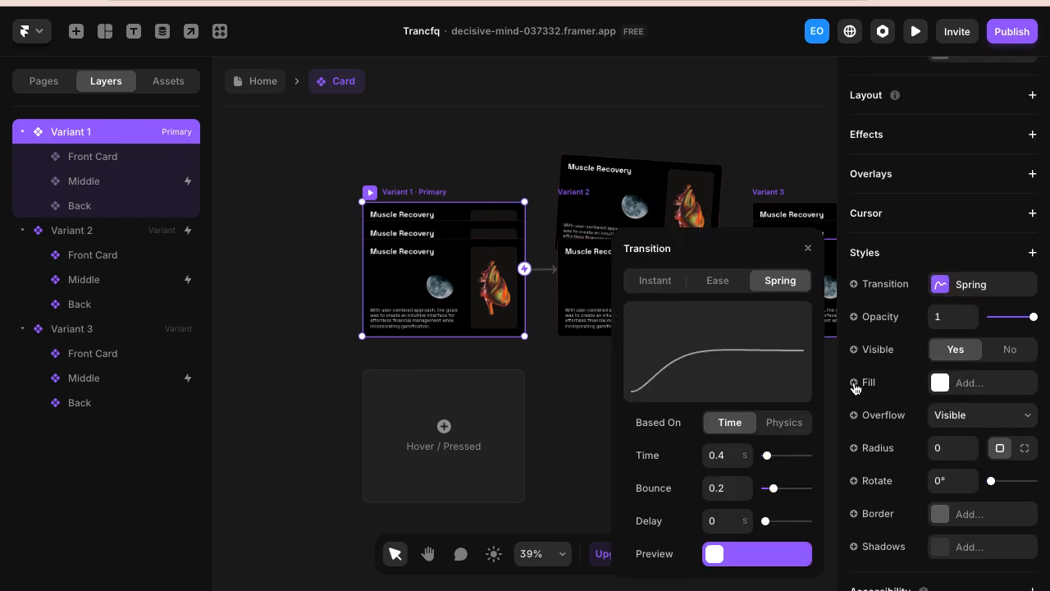
pyautogui.click(785, 423)
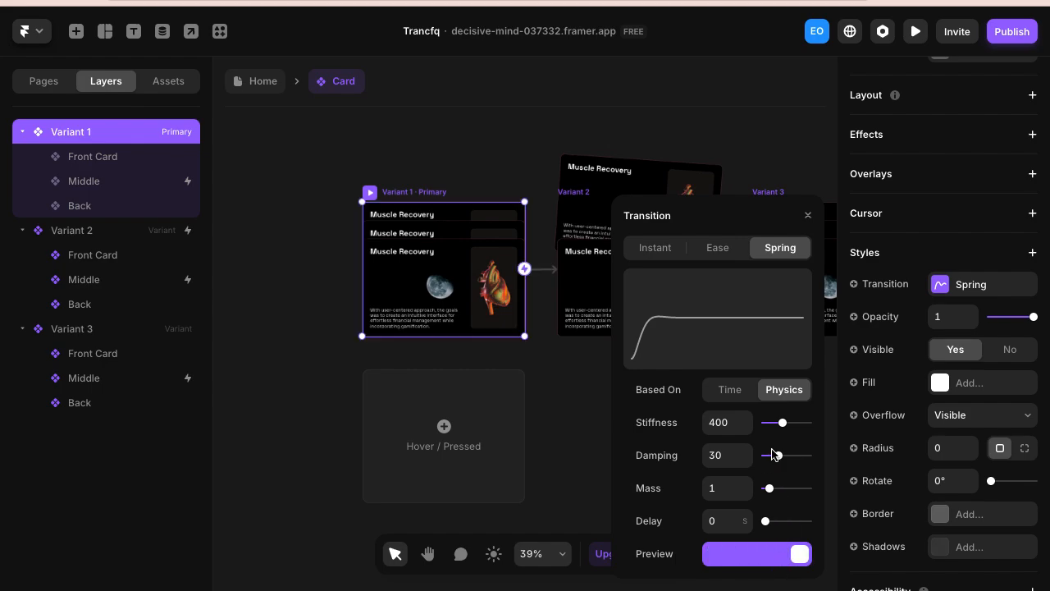
pyautogui.moveTo(778, 460)
pyautogui.mouseDown()
pyautogui.moveTo(766, 476)
pyautogui.moveTo(771, 462)
pyautogui.mouseUp()
pyautogui.click(760, 555)
pyautogui.click(760, 556)
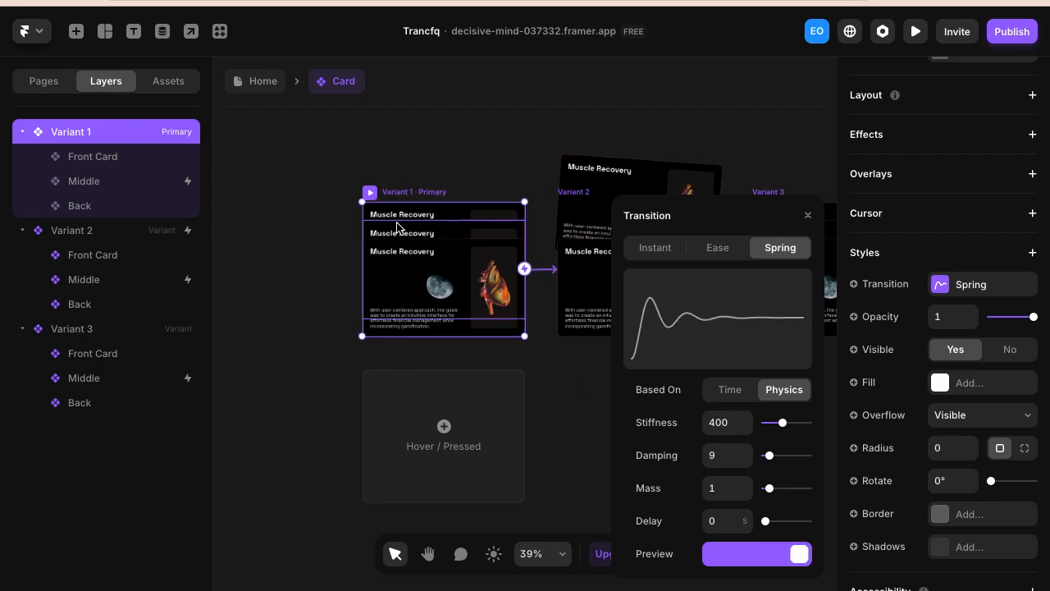
# - Preview the primary variant with its physics-based spring transition and return to the canvas
pyautogui.click(372, 199)
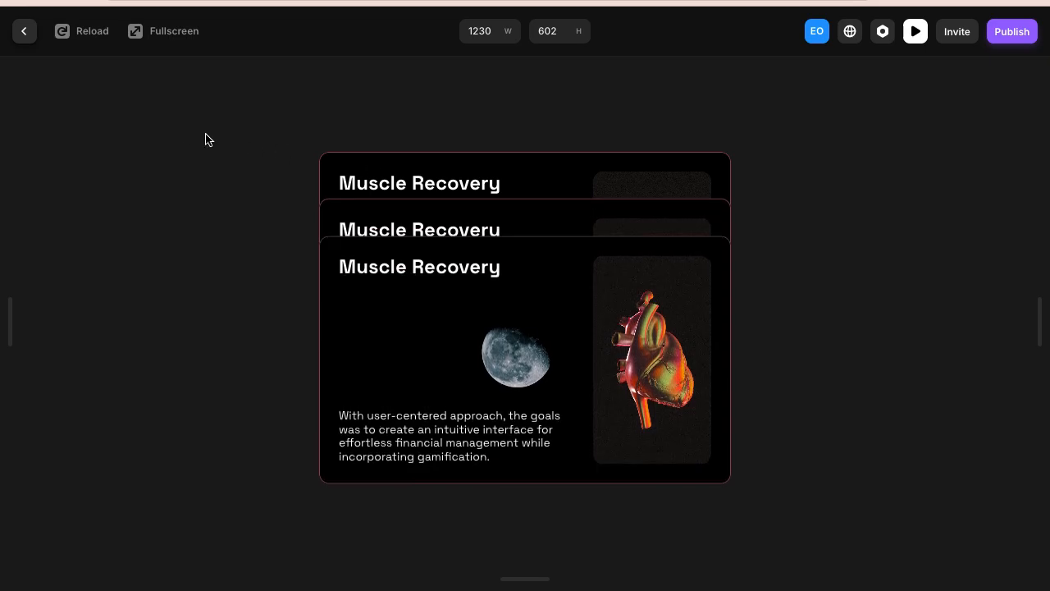
pyautogui.click(23, 31)
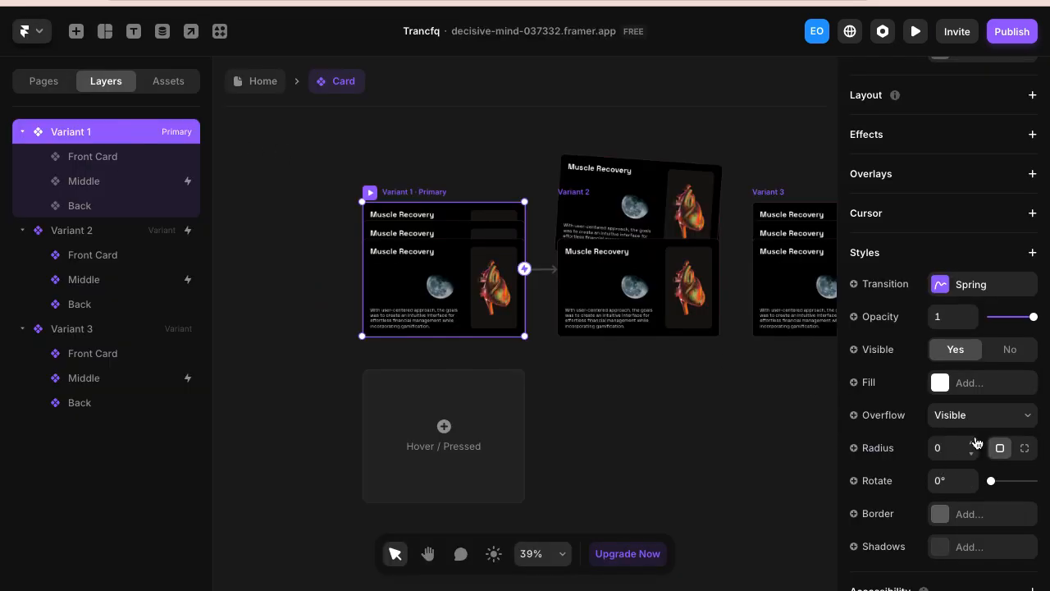
# - Set the damping of Variant 1's Spring transition to 40
pyautogui.click(946, 283)
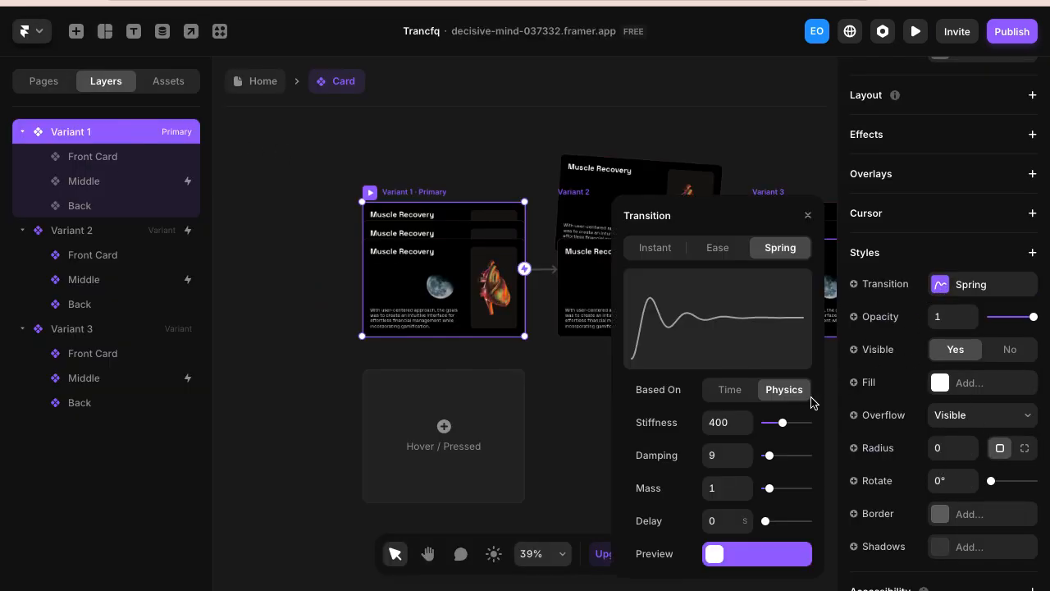
pyautogui.moveTo(769, 461); pyautogui.dragTo(787, 462)
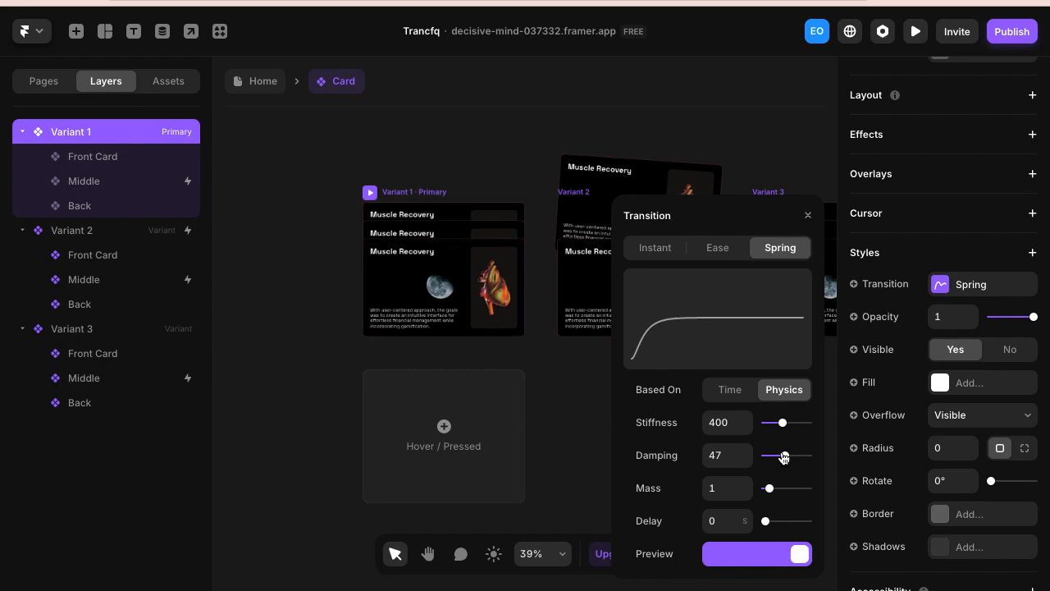
pyautogui.moveTo(787, 457); pyautogui.dragTo(785, 460)
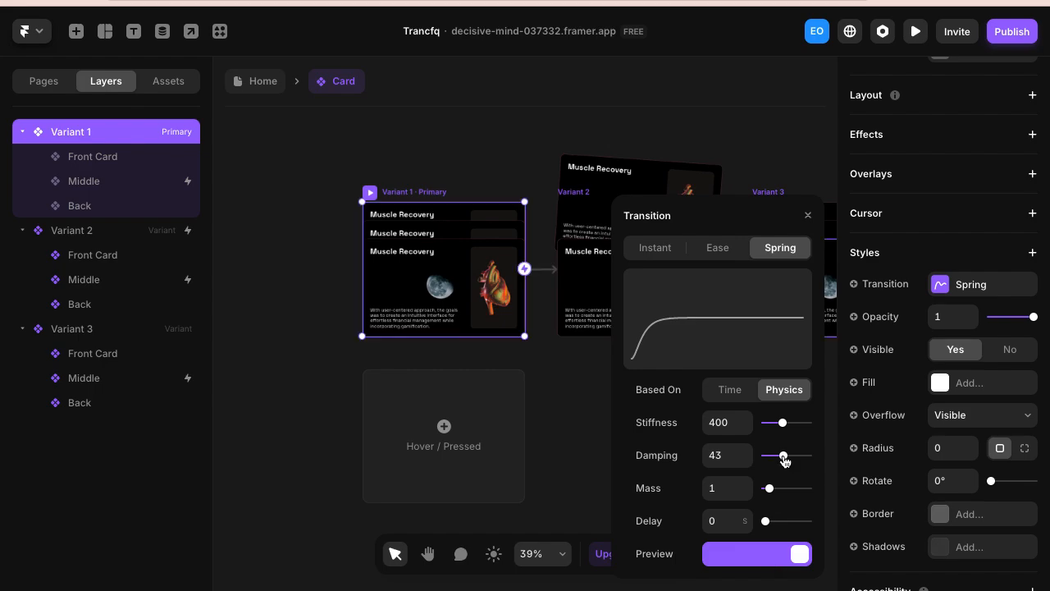
pyautogui.moveTo(785, 461); pyautogui.dragTo(783, 461)
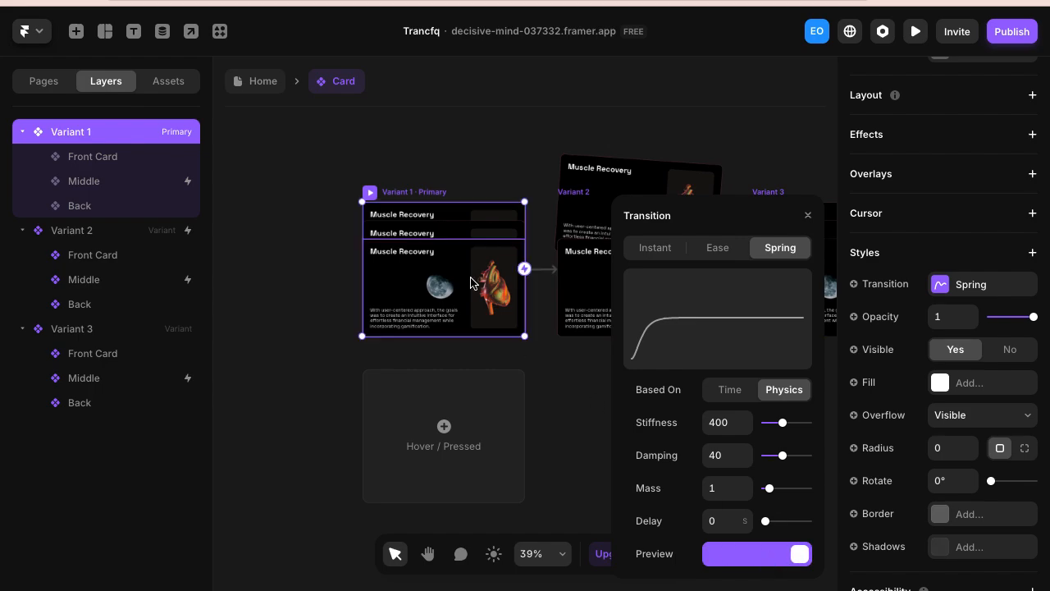
# - Set the delay of the Click interaction on Variant 1's Middle card to 0 s
pyautogui.click(440, 240)
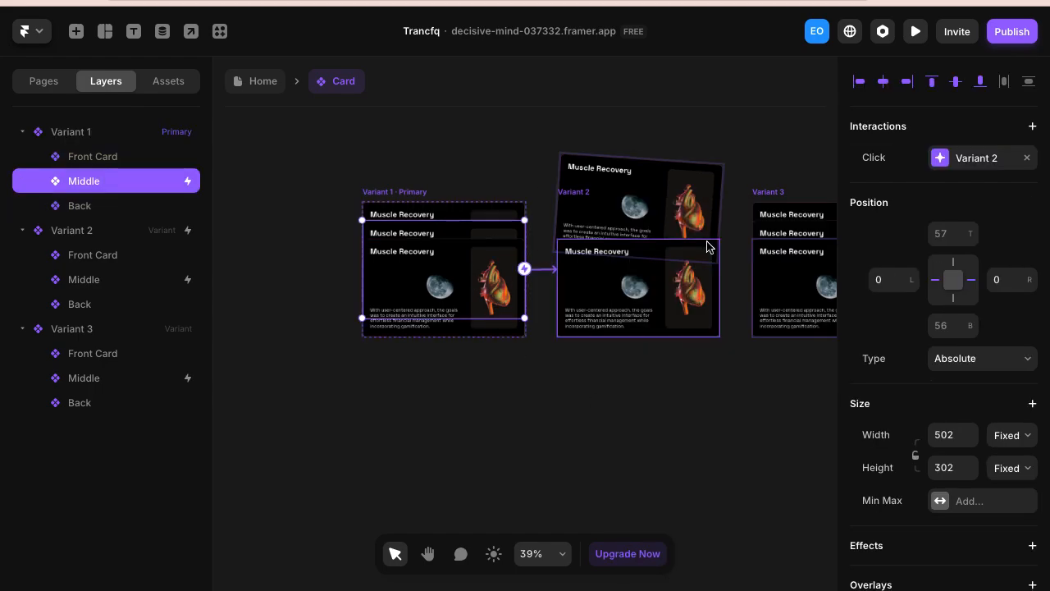
pyautogui.click(944, 163)
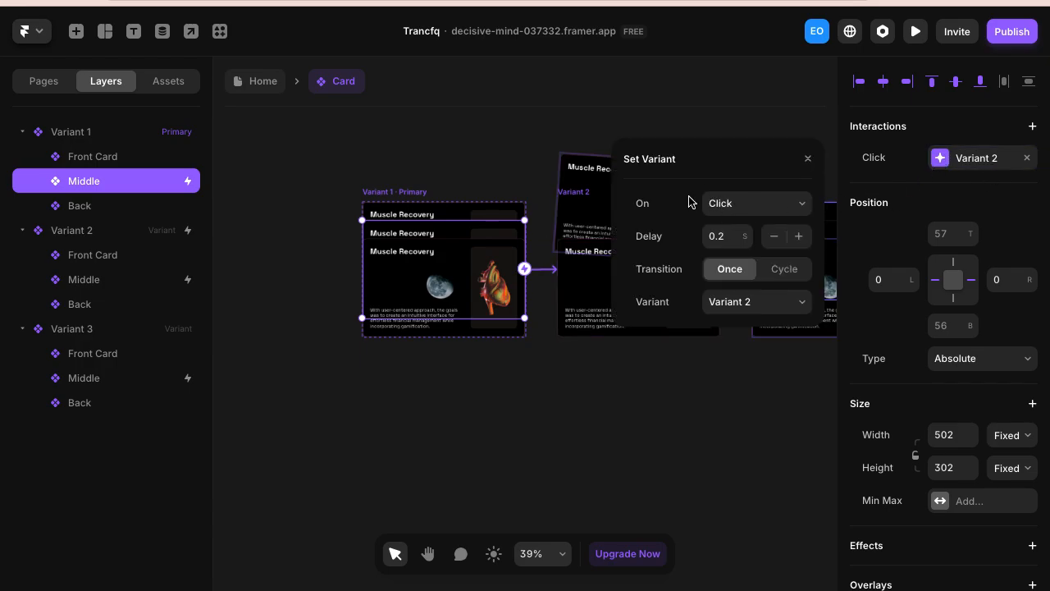
pyautogui.click(384, 194)
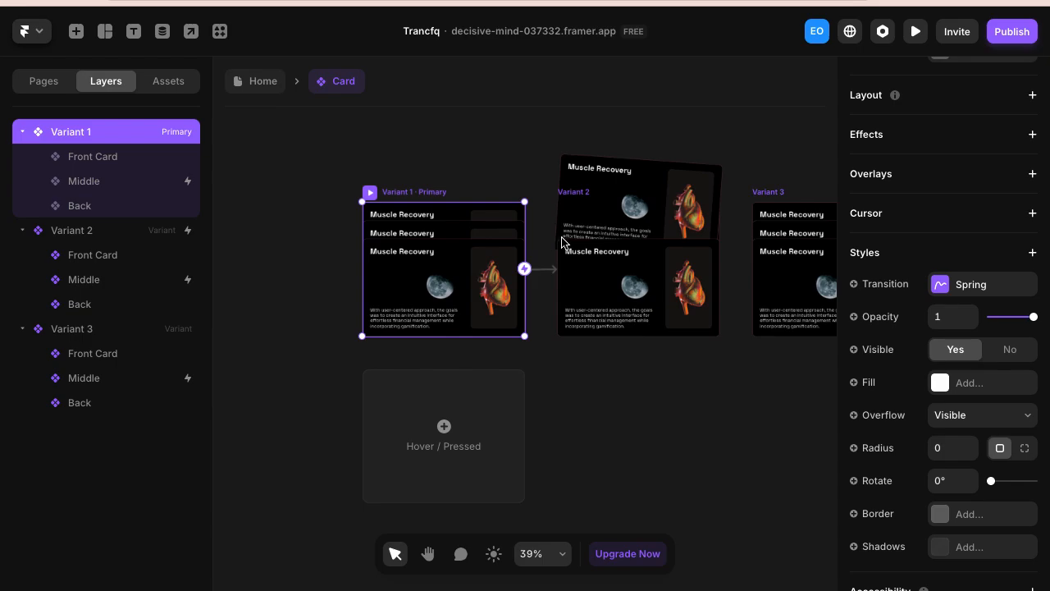
pyautogui.click(501, 239)
pyautogui.click(951, 158)
pyautogui.click(726, 238)
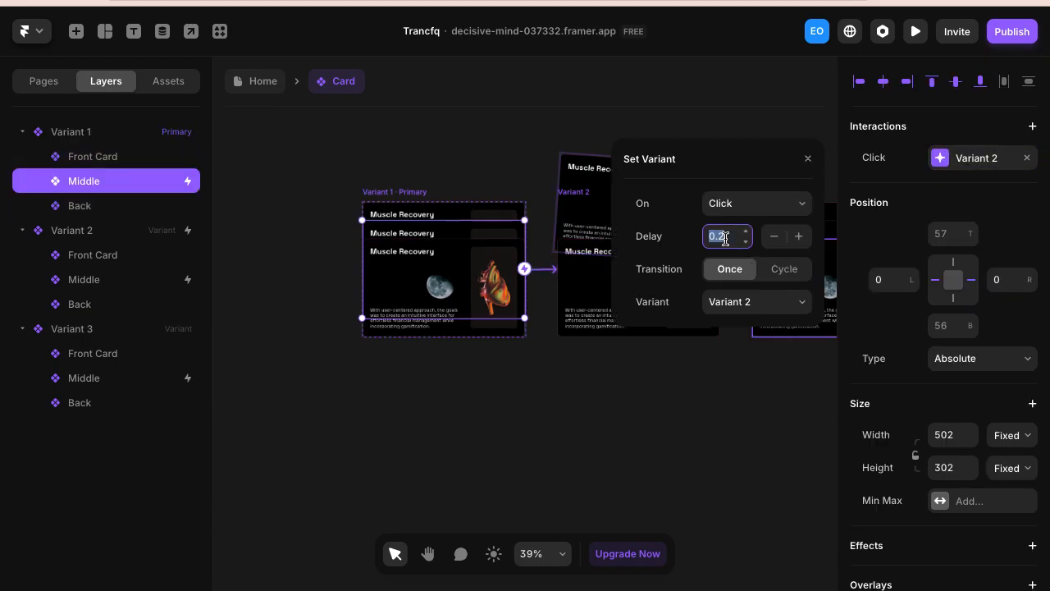
pyautogui.write('0')
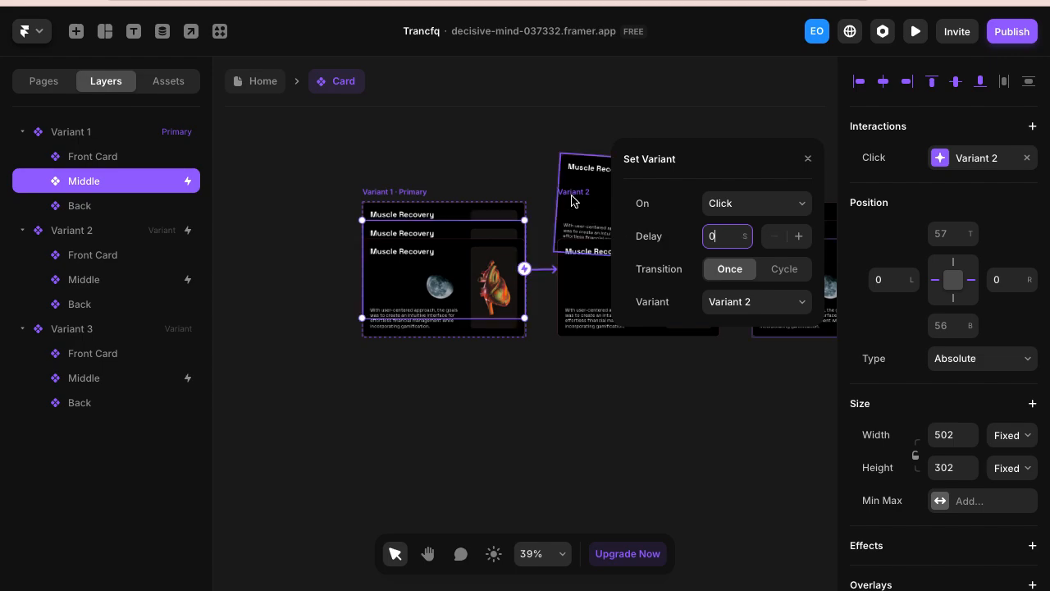
# - Set the delay of Variant 2's Appear interaction to Variant 3 to 0.2 s
pyautogui.click(575, 202)
pyautogui.click(90, 232)
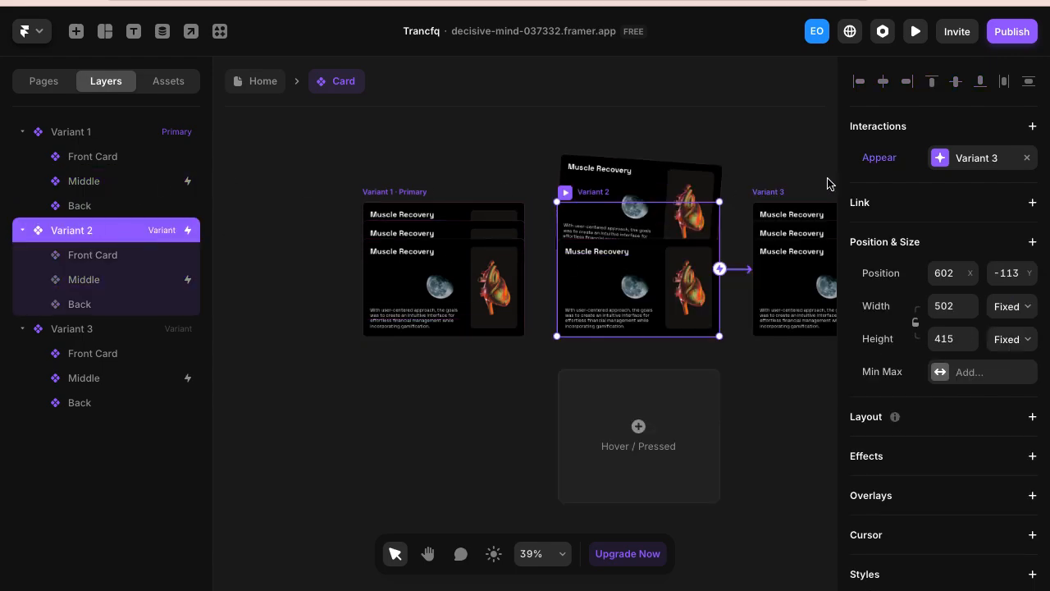
pyautogui.click(936, 164)
pyautogui.click(707, 237)
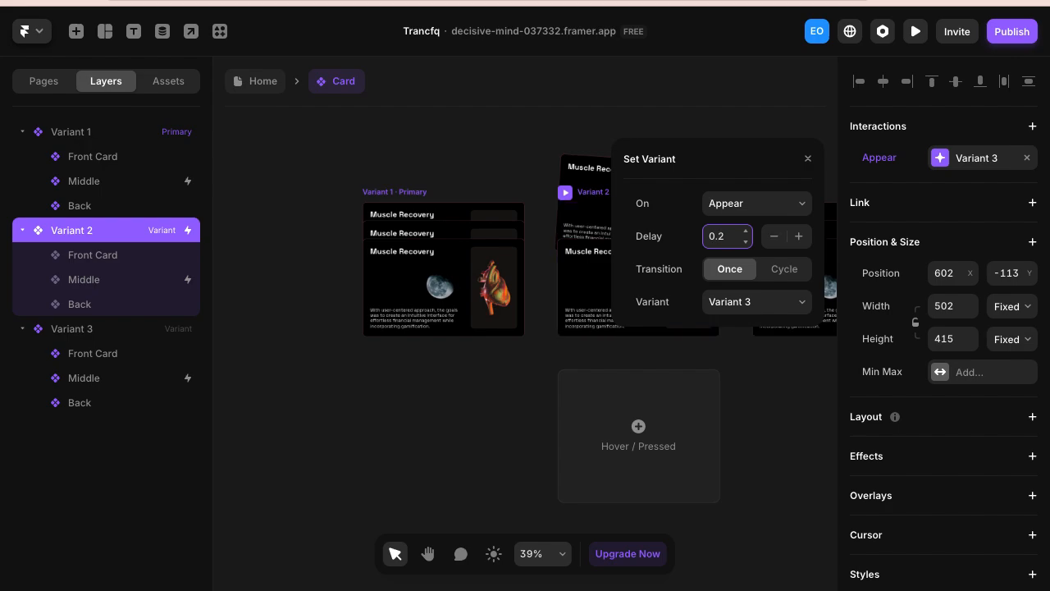
# - Preview the card sequence from Variant 1 with the revised delays and damping, and return to the canvas
pyautogui.click(374, 193)
pyautogui.press('super+p')
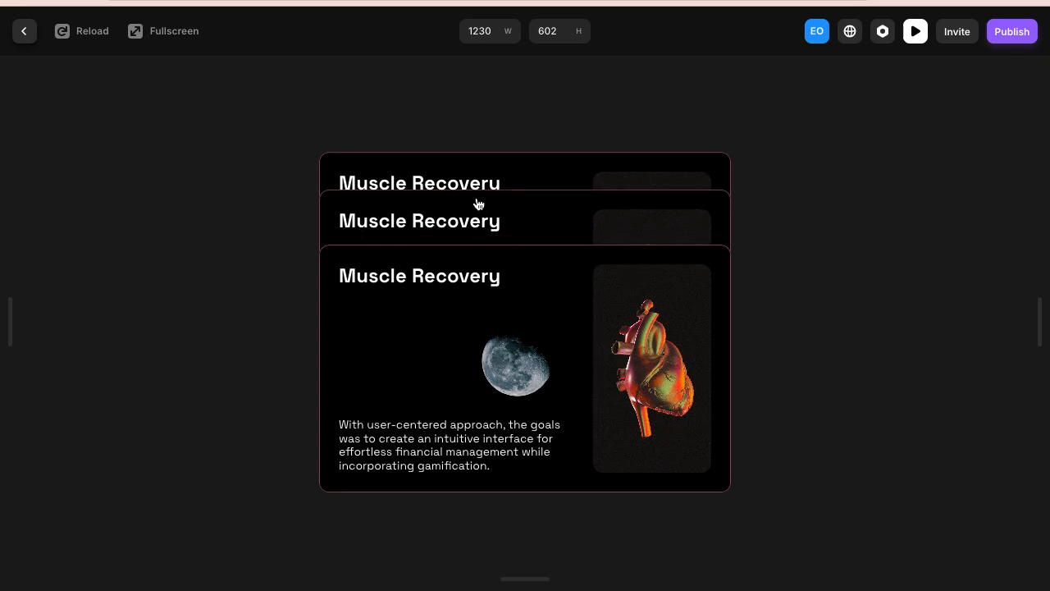
pyautogui.click(23, 33)
# - Add a new variant to the Card component based on Variant 3
pyautogui.hscroll(3, 553, 298)
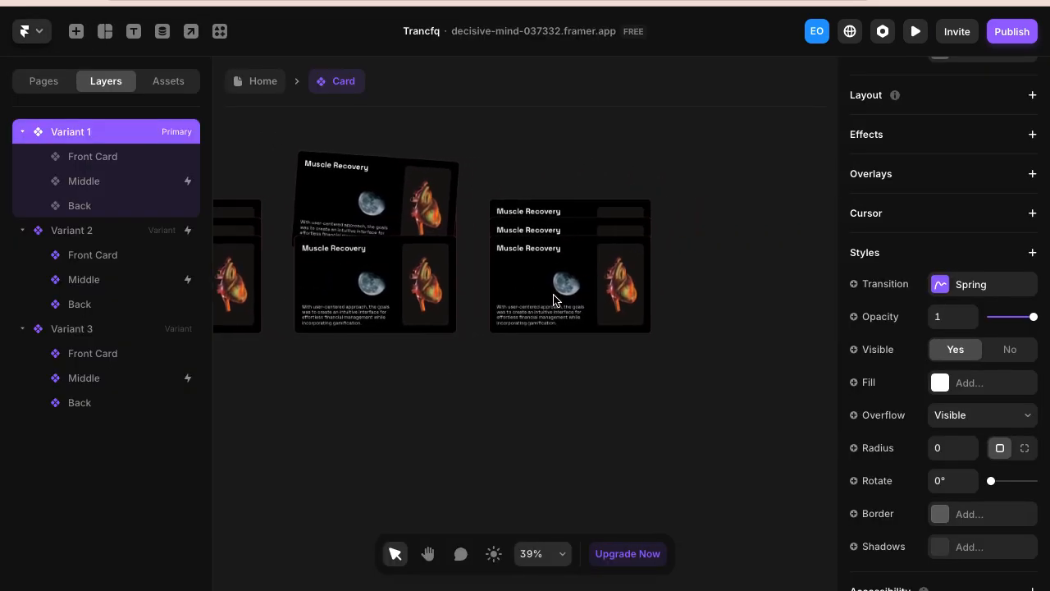
pyautogui.click(509, 196)
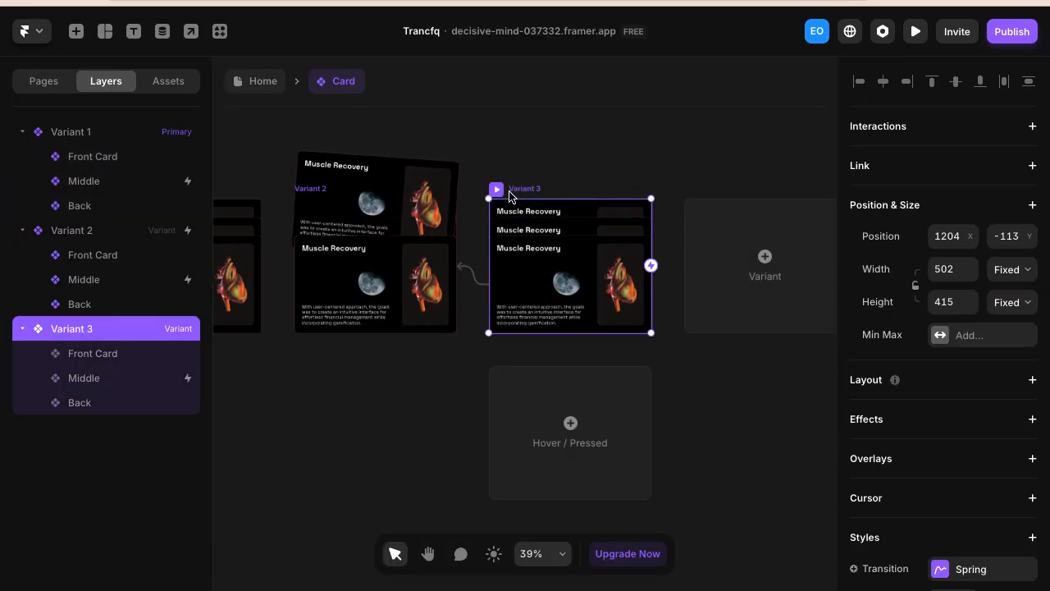
pyautogui.scroll(3, 510, 197)
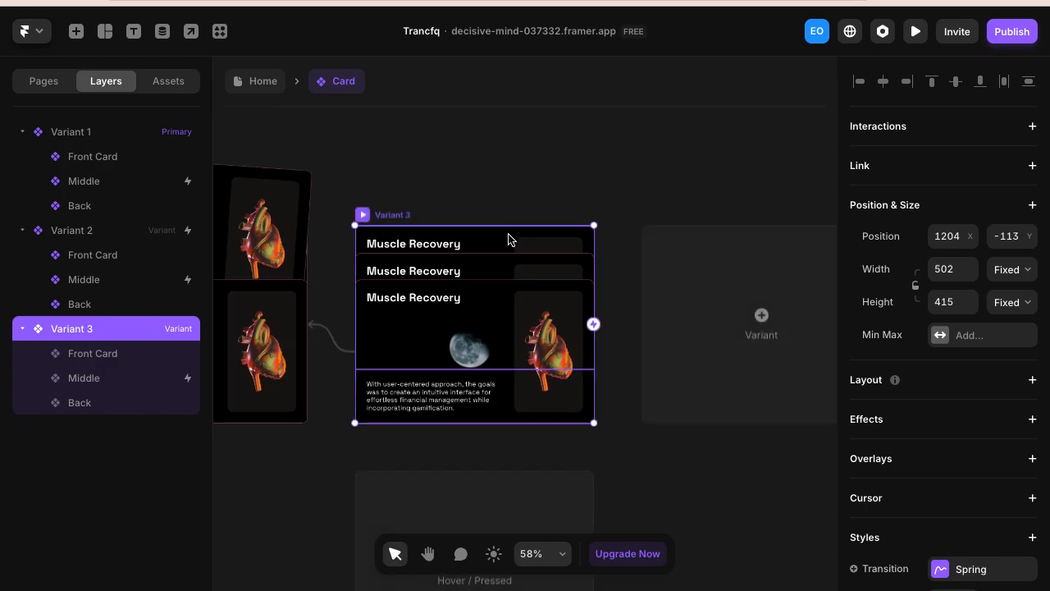
pyautogui.click(508, 239)
pyautogui.click(376, 217)
pyautogui.click(771, 328)
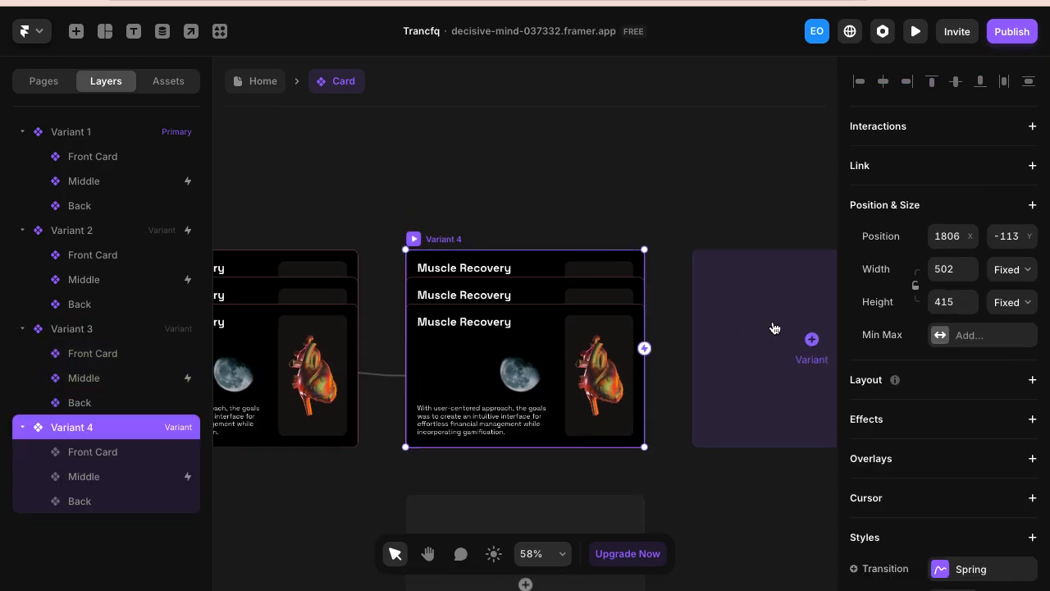
# - Copy the top position of Variant 2's Middle card to Variant 4's Back card, setting it to -133
pyautogui.scroll(-3, 610, 322)
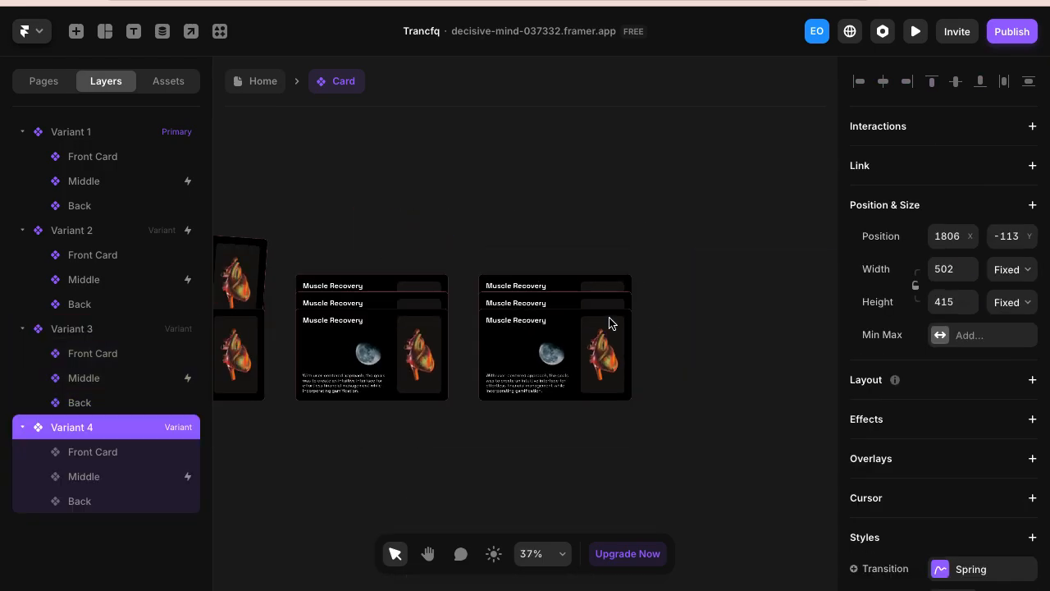
pyautogui.click(553, 284)
pyautogui.scroll(2, 553, 284)
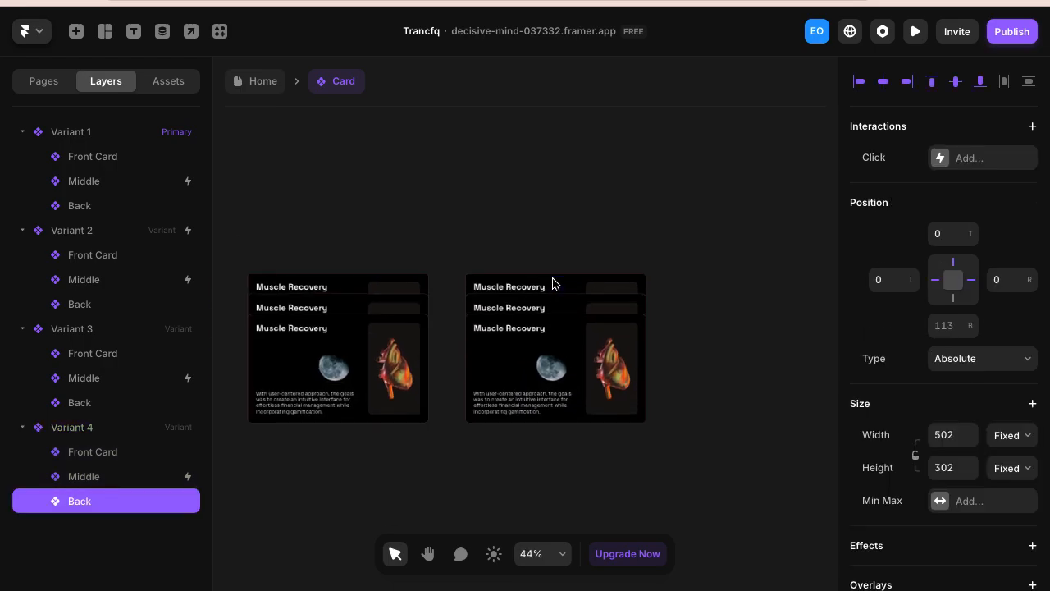
pyautogui.hscroll(-6, 553, 279)
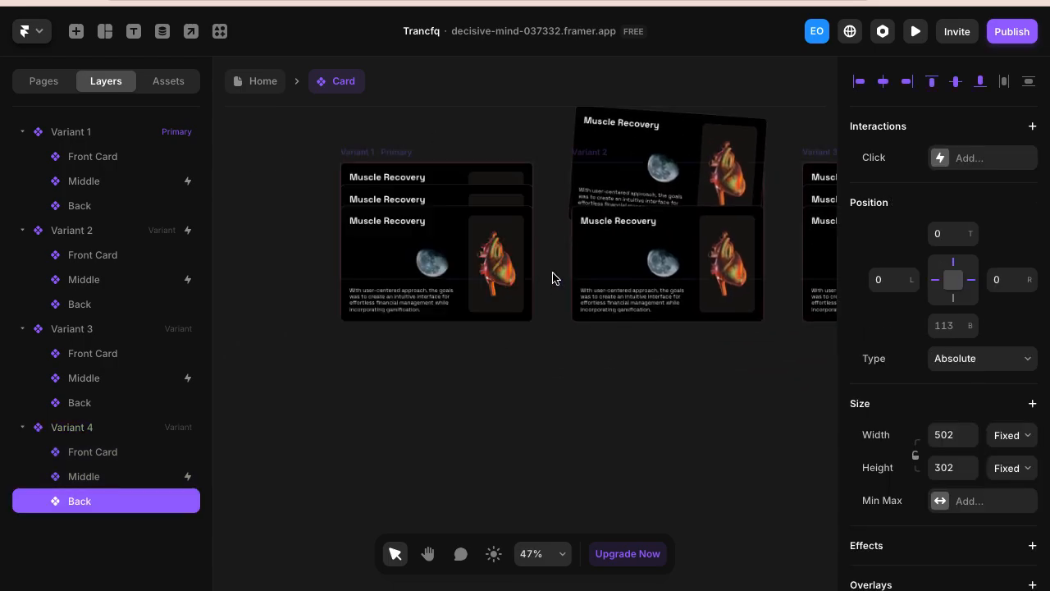
pyautogui.click(634, 138)
pyautogui.hscroll(5, 739, 164)
pyautogui.click(947, 233)
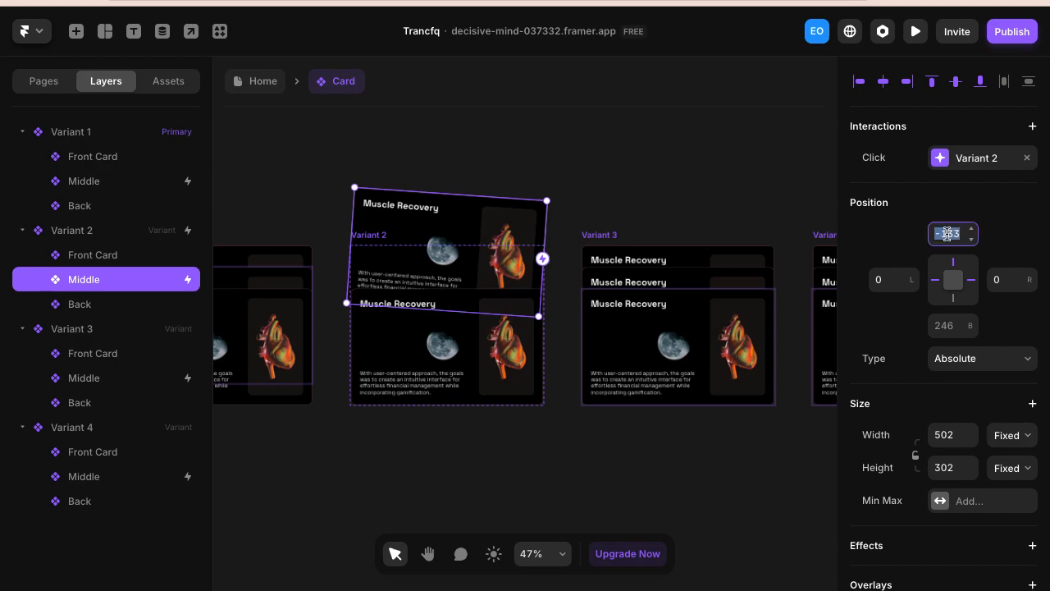
pyautogui.hscroll(5, 703, 270)
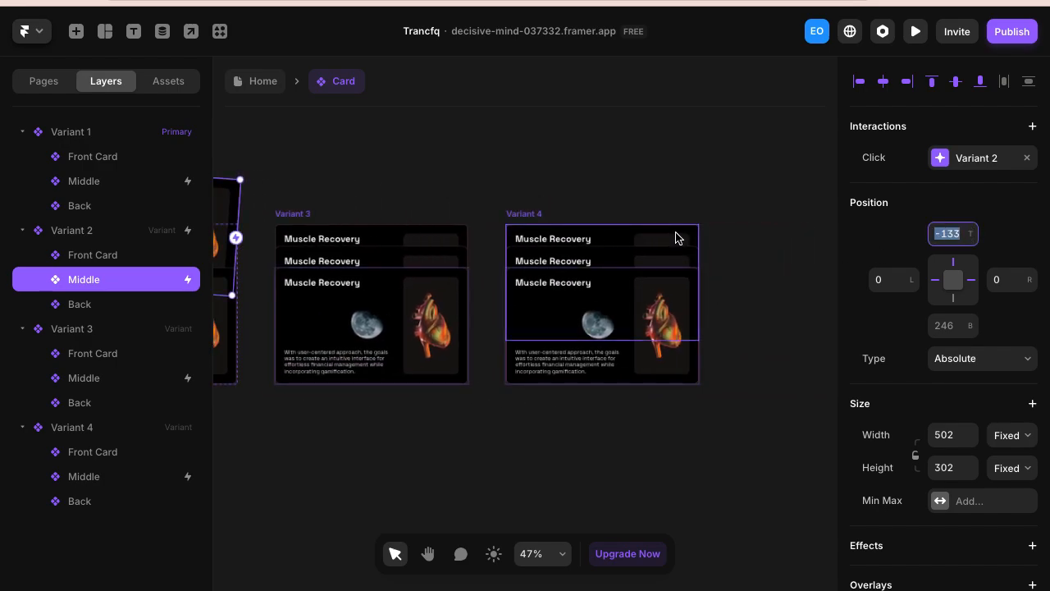
pyautogui.click(678, 235)
pyautogui.click(940, 233)
pyautogui.write('-133')
pyautogui.press('Return')
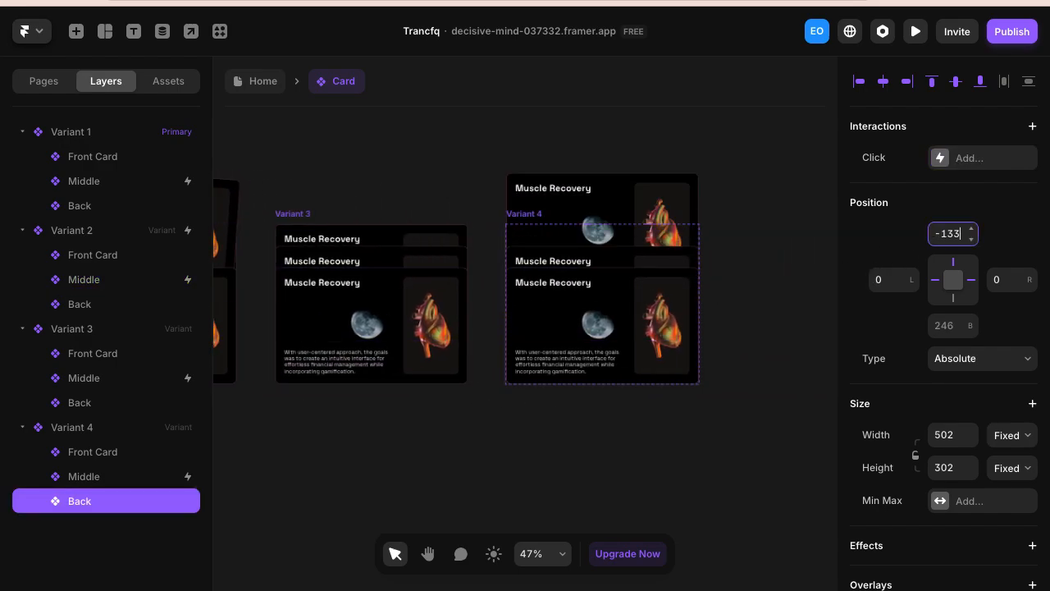
# - Rotate Variant 4's Back card by 4°
pyautogui.scroll(-3, 974, 477)
pyautogui.scroll(-2, 974, 477)
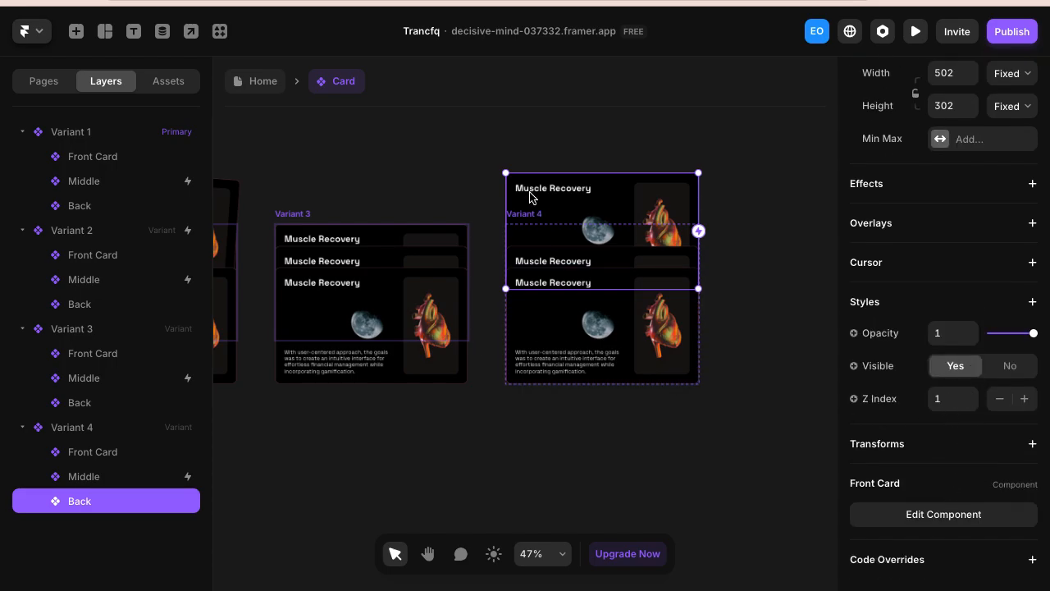
pyautogui.moveTo(499, 185); pyautogui.dragTo(499, 159)
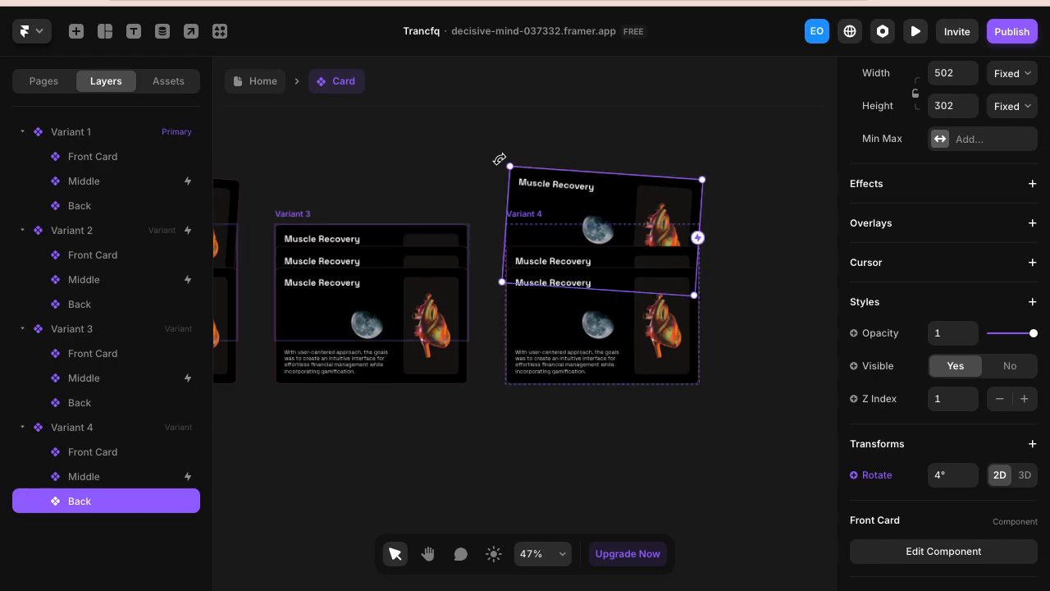
pyautogui.click(603, 440)
# - Add another variant to the Card component based on Variant 4
pyautogui.click(520, 233)
pyautogui.click(88, 430)
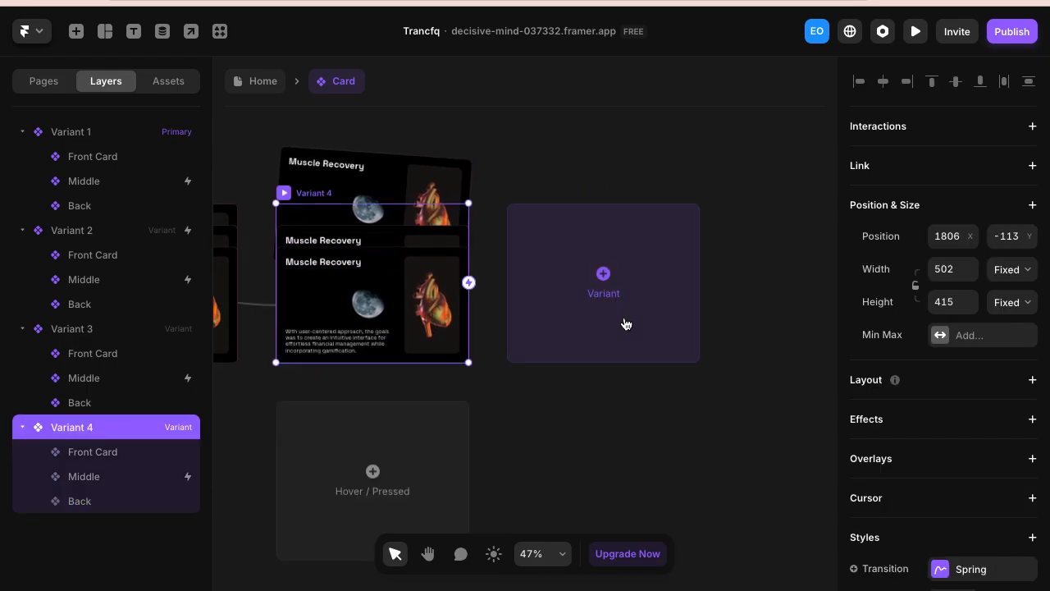
pyautogui.click(588, 273)
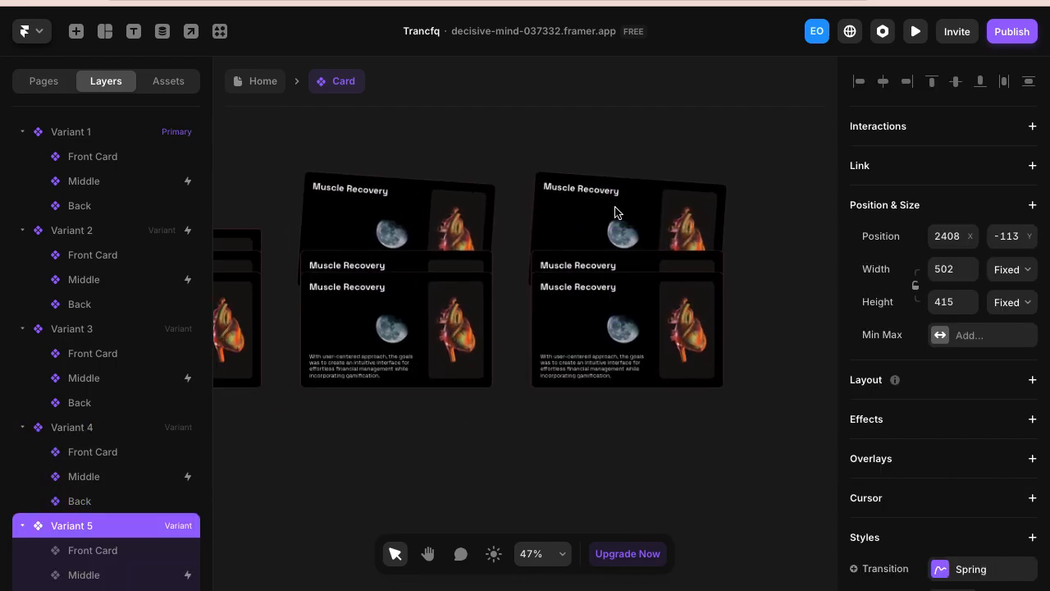
# - Set the Z Index of Variant 5's Back card to 3
pyautogui.click(617, 199)
pyautogui.scroll(5, 618, 199)
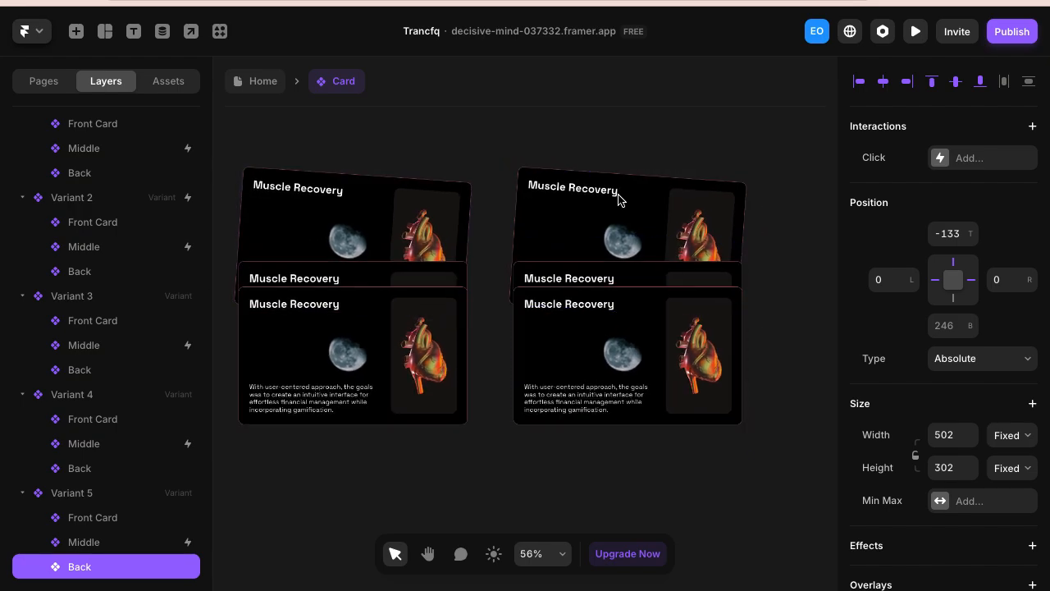
pyautogui.scroll(-5, 980, 402)
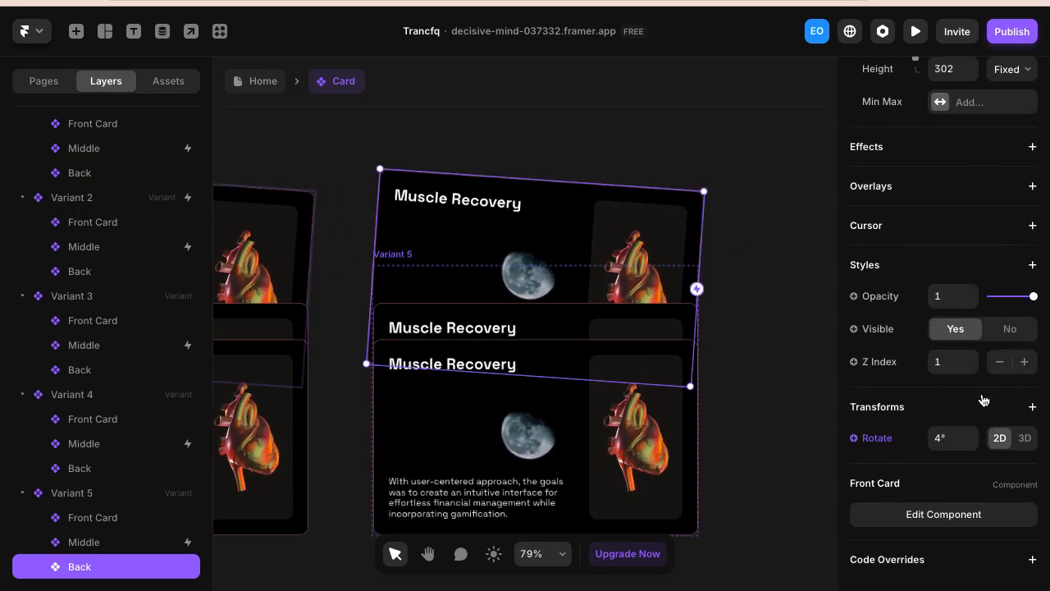
pyautogui.scroll(-1, 712, 337)
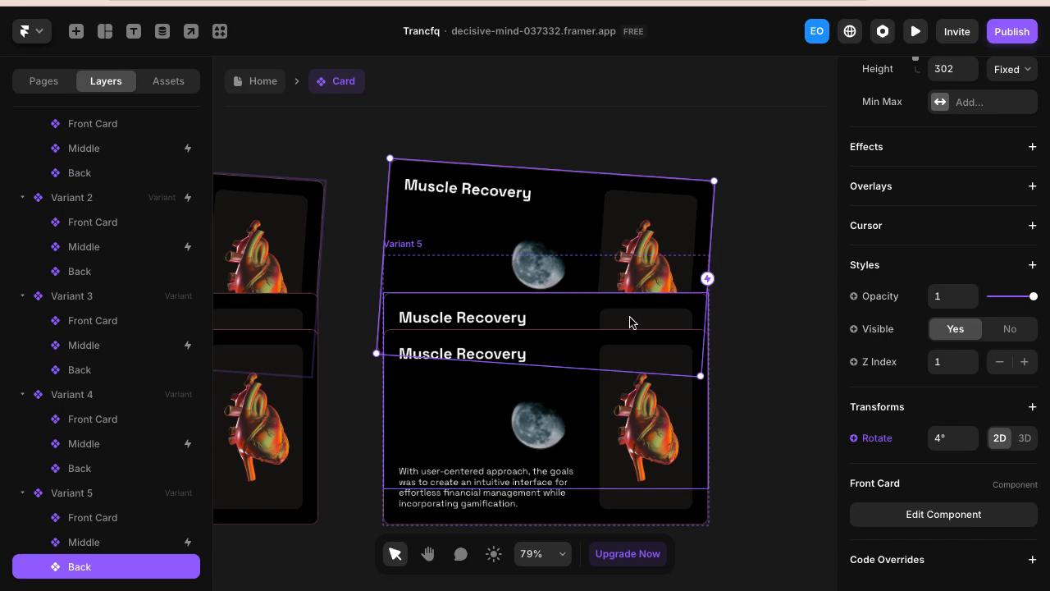
pyautogui.click(944, 358)
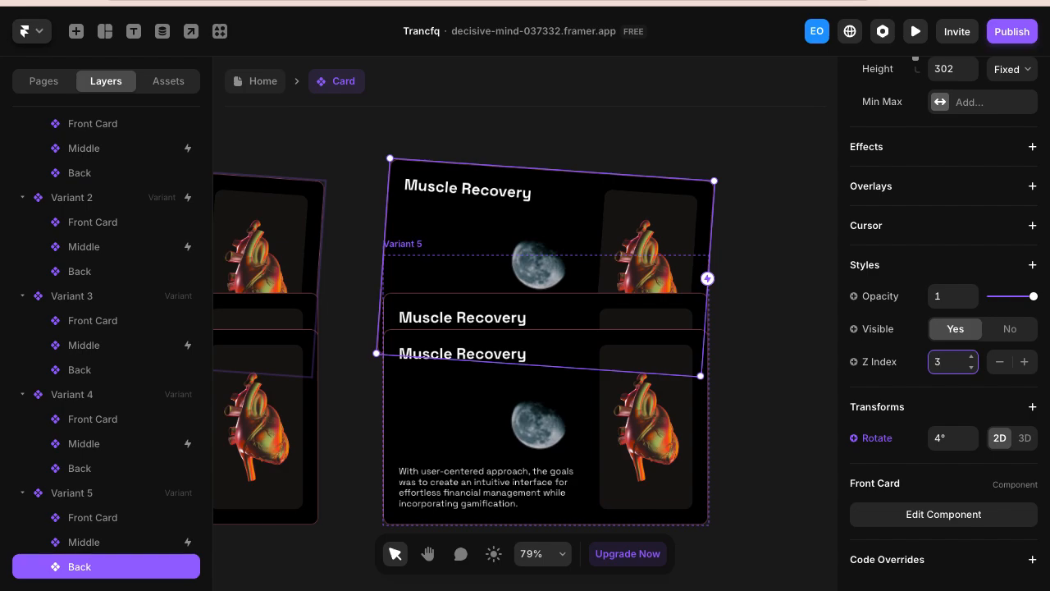
pyautogui.write('3')
pyautogui.press('Return')
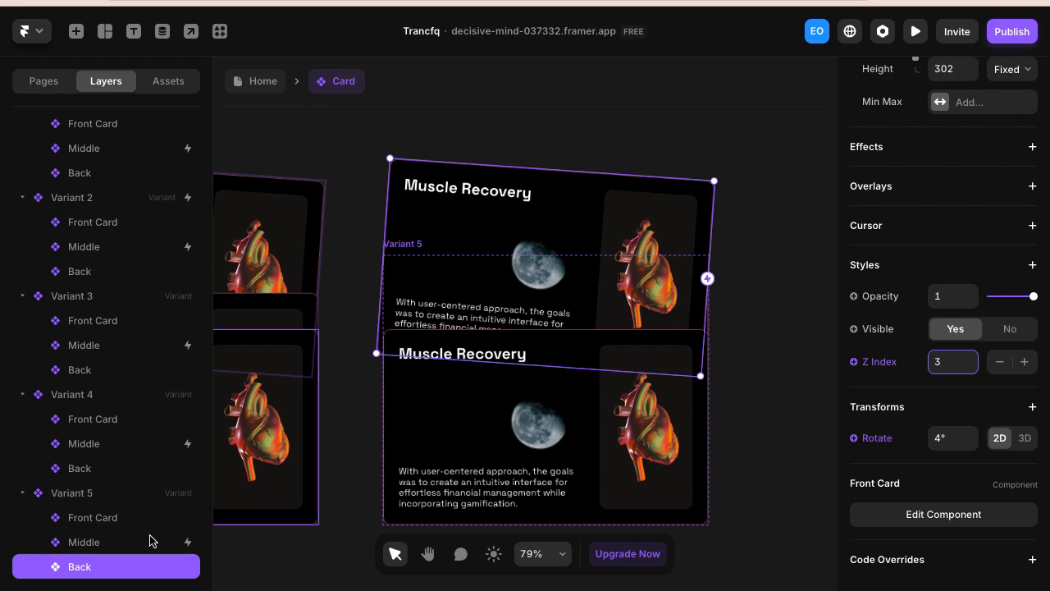
# - Set the Z Index of Variant 5's Middle card to 2
pyautogui.click(92, 542)
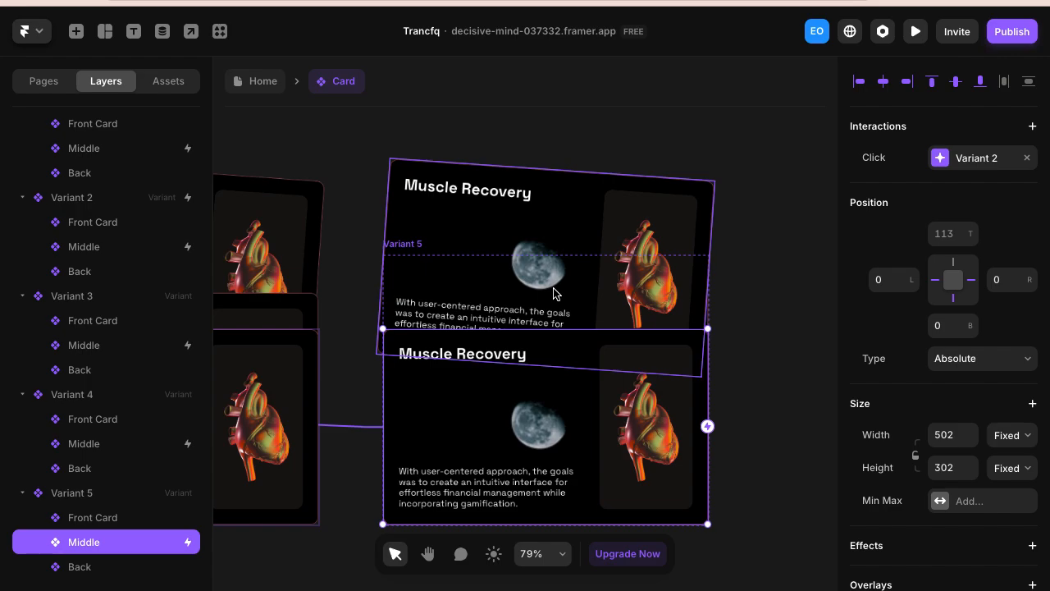
pyautogui.scroll(-5, 935, 369)
pyautogui.click(937, 427)
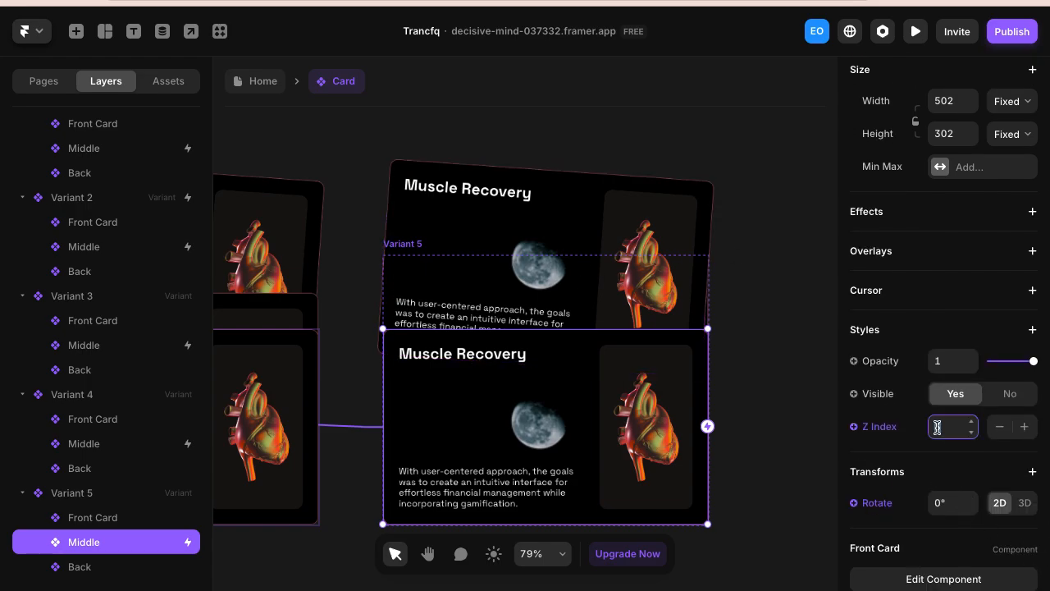
pyautogui.write('2')
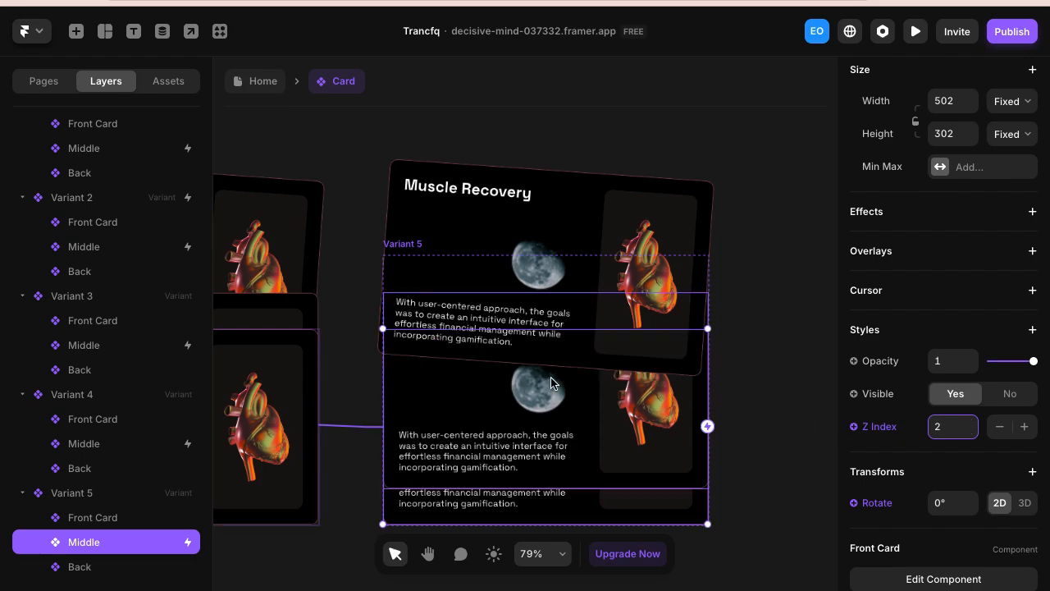
# - Set the rotation of Variant 5's Back card to 0° and align the card to the bottom of the variant
pyautogui.click(549, 209)
pyautogui.scroll(-3, 549, 207)
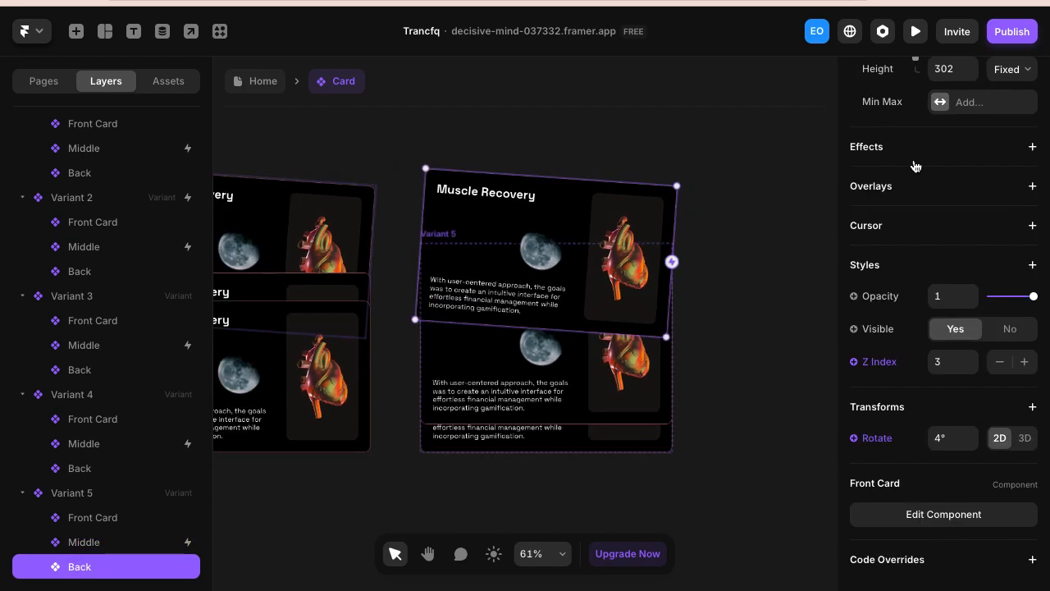
pyautogui.scroll(5, 917, 165)
pyautogui.click(979, 81)
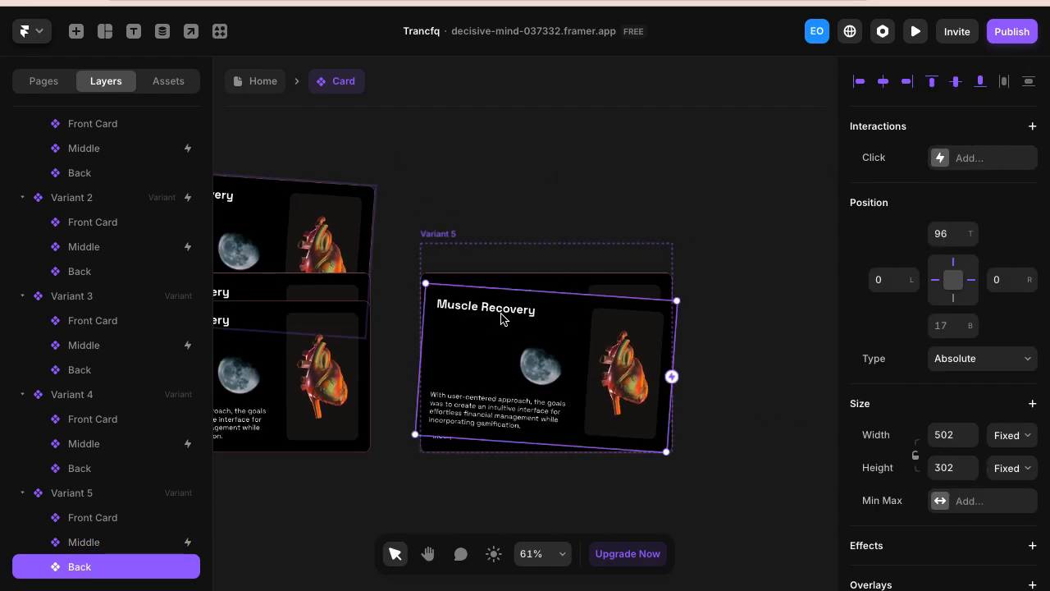
pyautogui.scroll(-5, 909, 480)
pyautogui.click(939, 440)
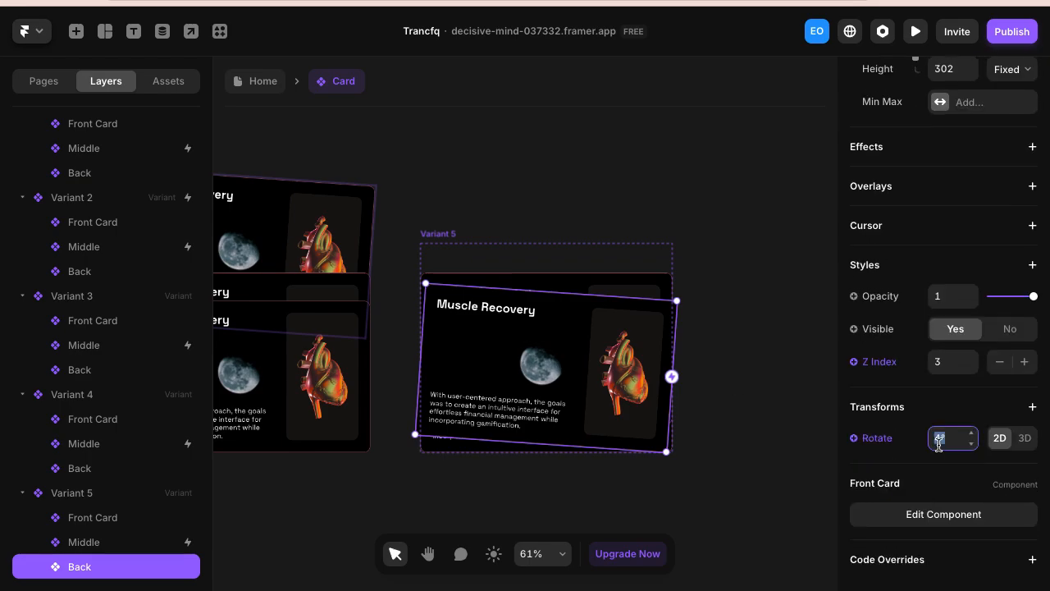
pyautogui.write('0')
pyautogui.press('Return')
pyautogui.scroll(5, 1002, 261)
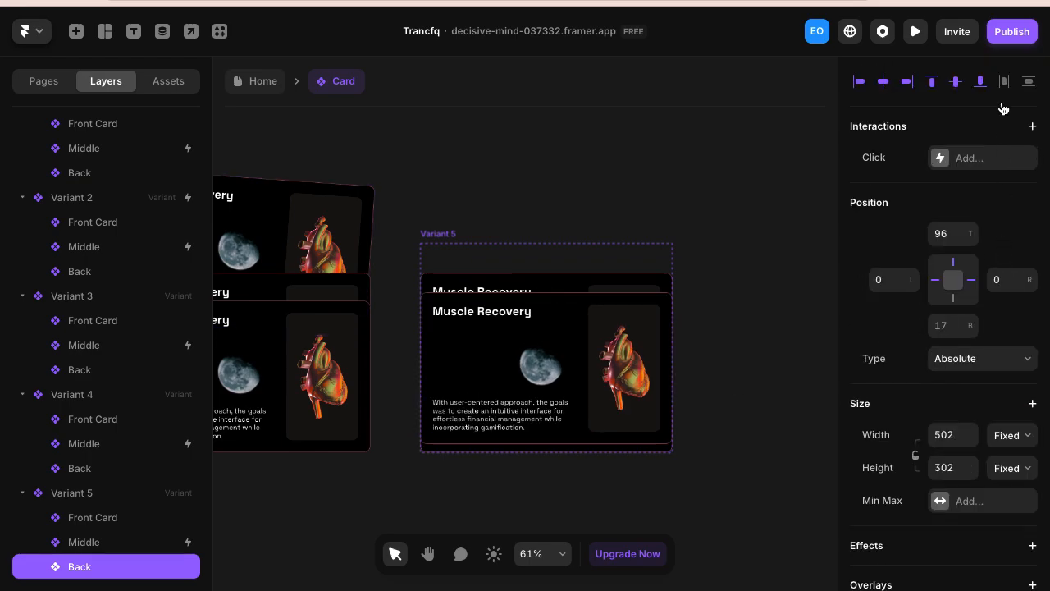
pyautogui.click(980, 82)
# - Center the Middle card vertically within Variant 5
pyautogui.click(79, 541)
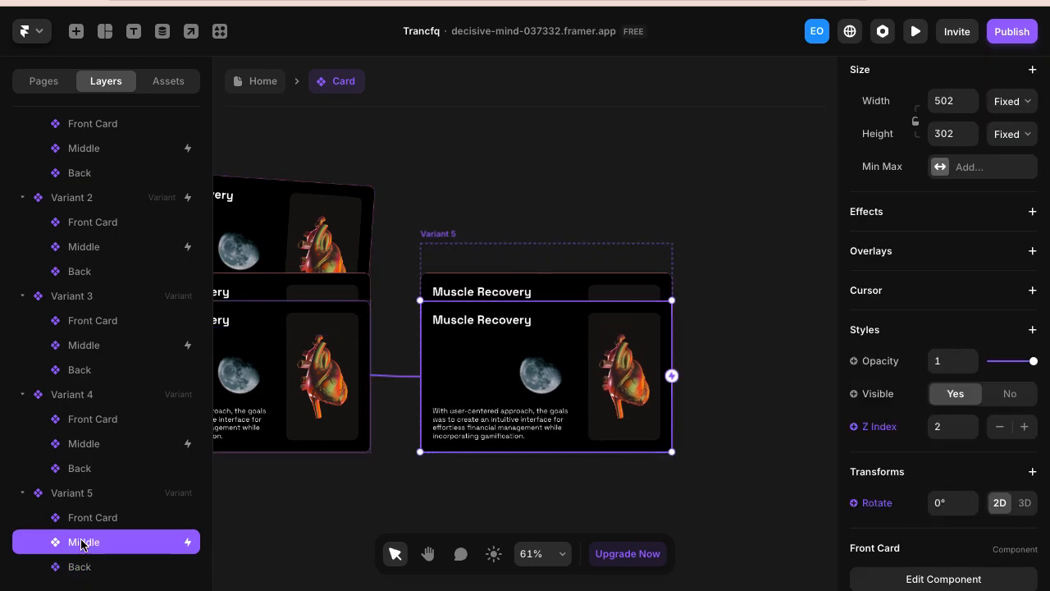
pyautogui.scroll(3, 448, 299)
pyautogui.hscroll(2, 457, 296)
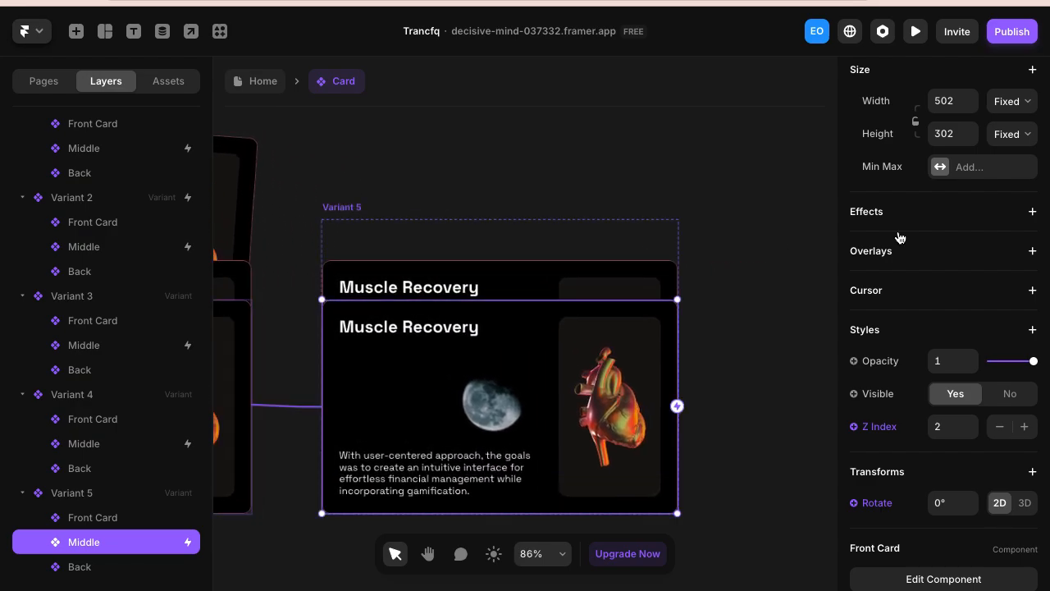
pyautogui.scroll(-1, 898, 235)
pyautogui.scroll(5, 899, 237)
pyautogui.click(956, 82)
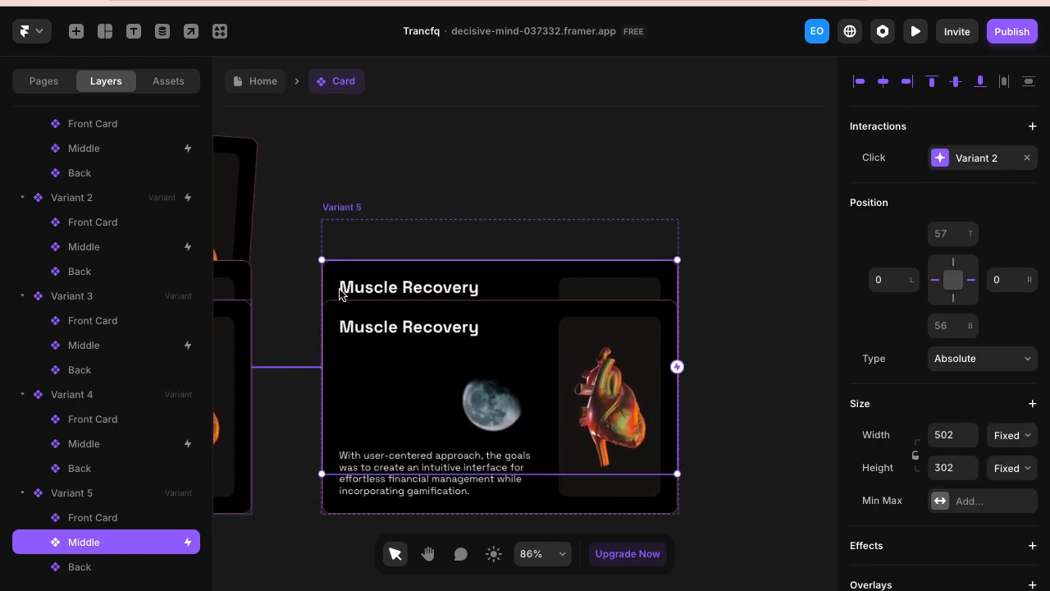
# - Set the Z Index of Variant 5's Front Card to 1 and align the card to the top of the variant
pyautogui.click(93, 517)
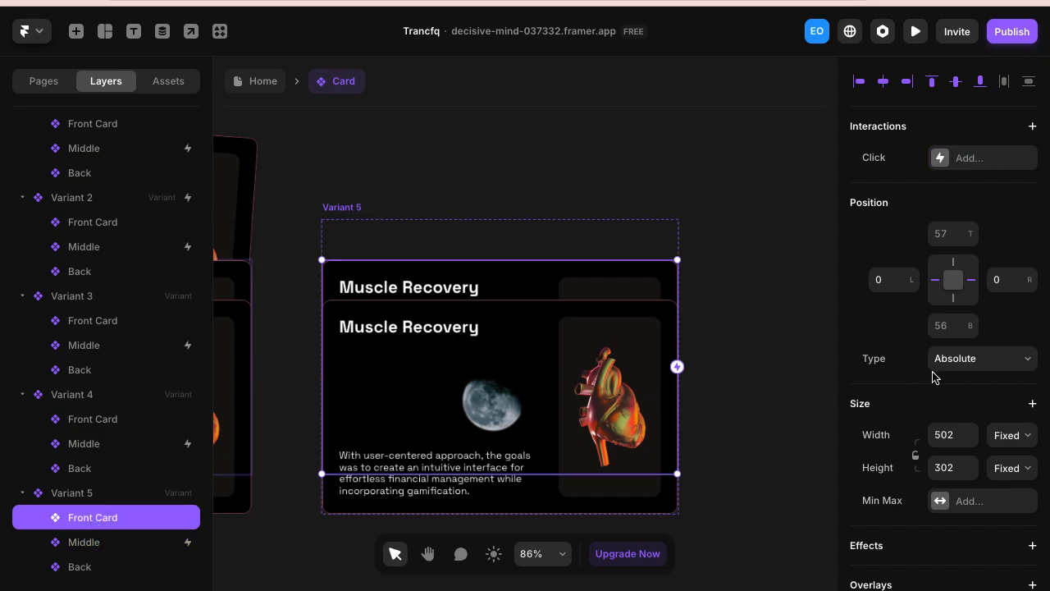
pyautogui.scroll(-5, 969, 398)
pyautogui.click(959, 399)
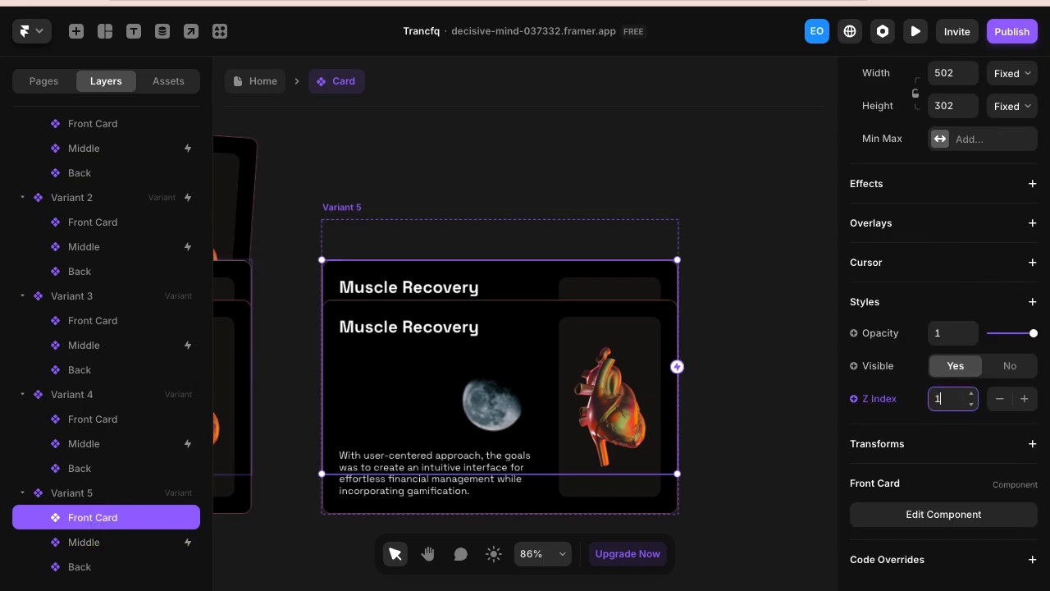
pyautogui.write('1')
pyautogui.scroll(5, 973, 282)
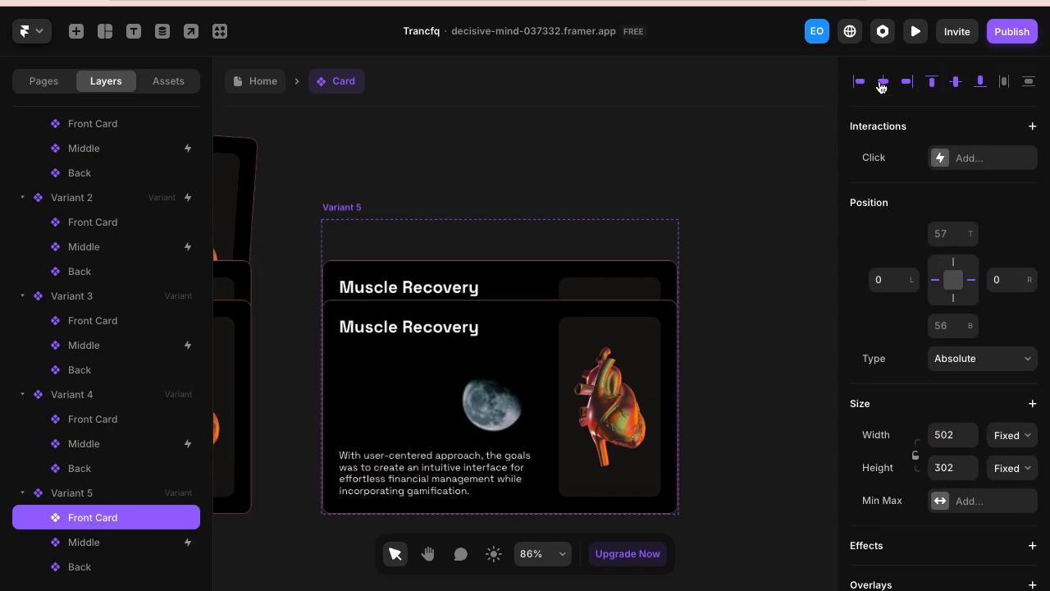
pyautogui.click(933, 82)
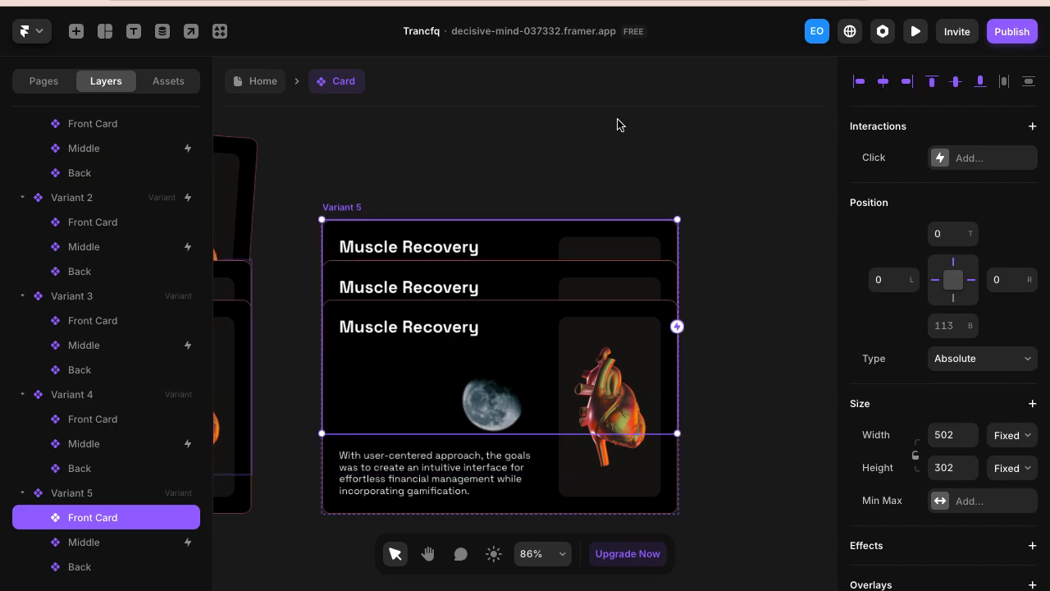
# - Look back across the Card component's variants from Variant 5 to Variant 1 with nothing selected
pyautogui.scroll(-3, 618, 123)
pyautogui.hscroll(-3, 618, 124)
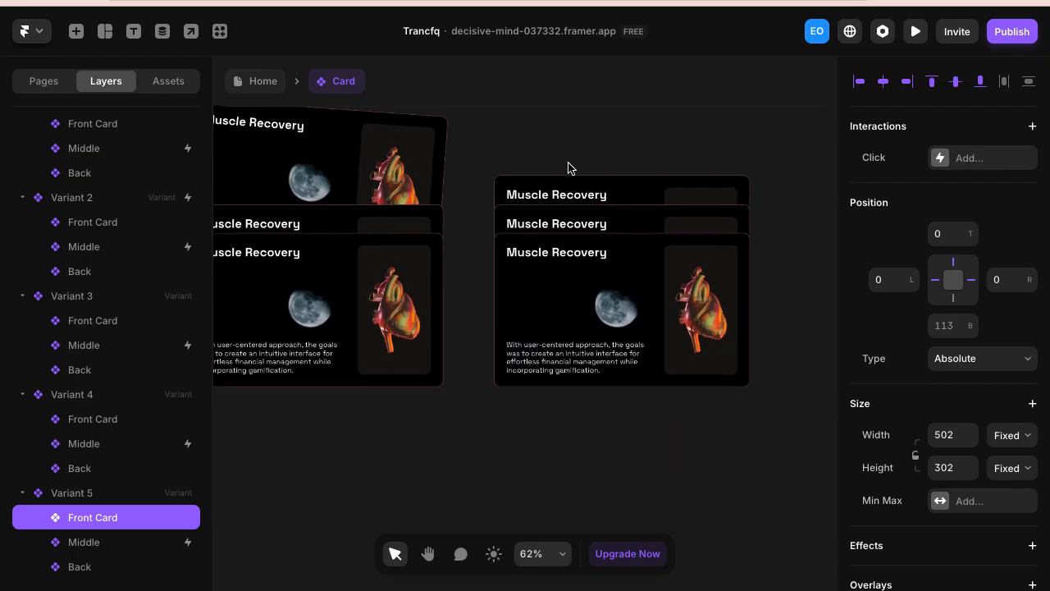
pyautogui.hscroll(-5, 443, 420)
pyautogui.click(443, 420)
pyautogui.scroll(-3, 443, 420)
pyautogui.hscroll(-4, 443, 420)
pyautogui.hscroll(-5, 528, 321)
pyautogui.scroll(-3, 375, 246)
pyautogui.hscroll(-5, 393, 228)
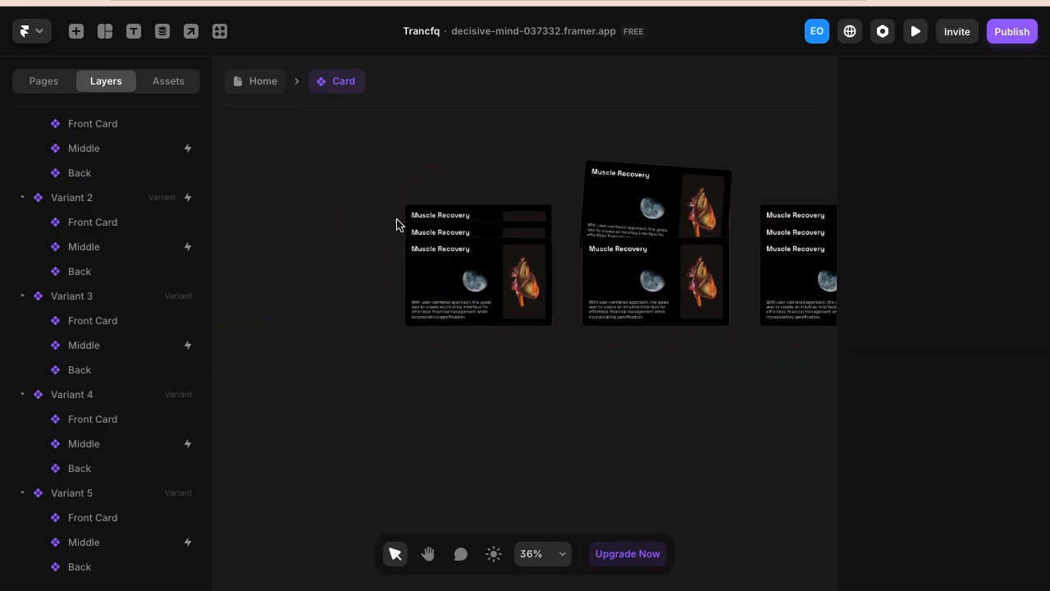
# - Check the interactions set on Variant 2 and on its Middle card
pyautogui.click(425, 187)
pyautogui.hscroll(5, 424, 188)
pyautogui.click(438, 178)
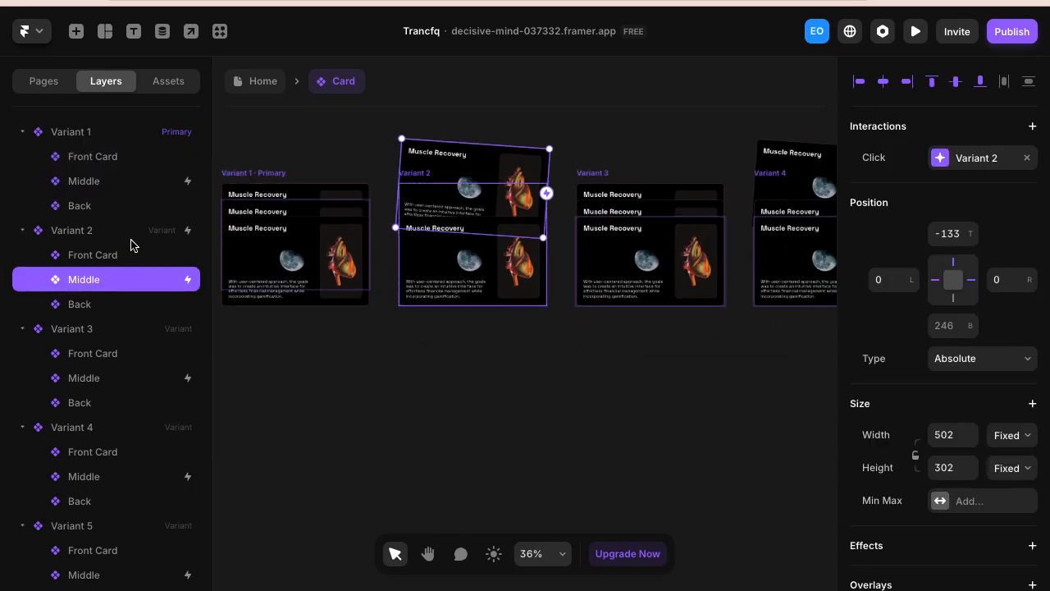
pyautogui.click(107, 233)
pyautogui.hscroll(5, 563, 293)
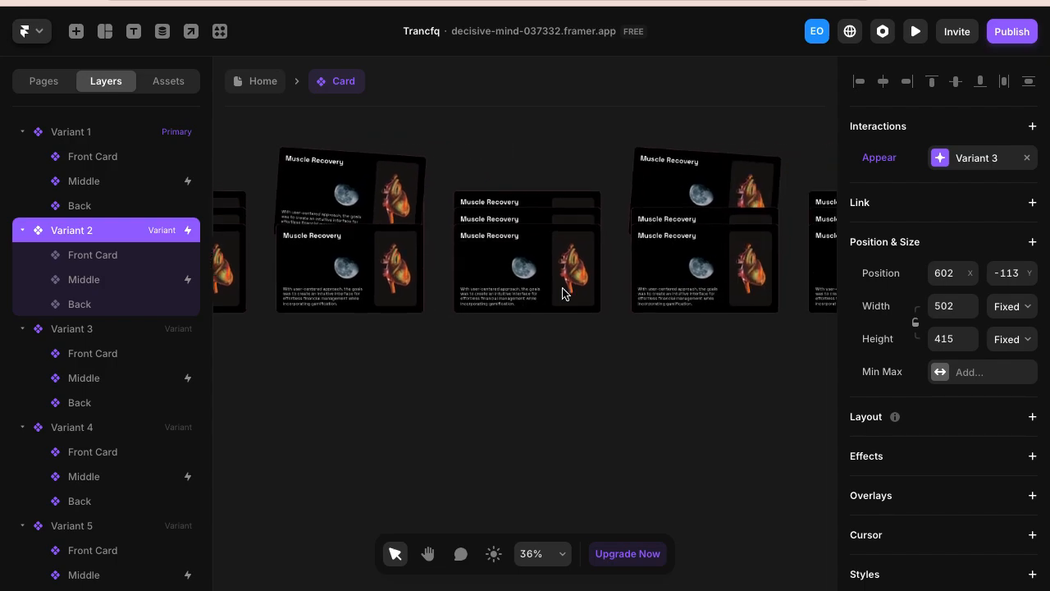
# - Remove the click interaction to Variant 2 from Variant 3's Middle card
pyautogui.click(474, 181)
pyautogui.hscroll(3, 476, 181)
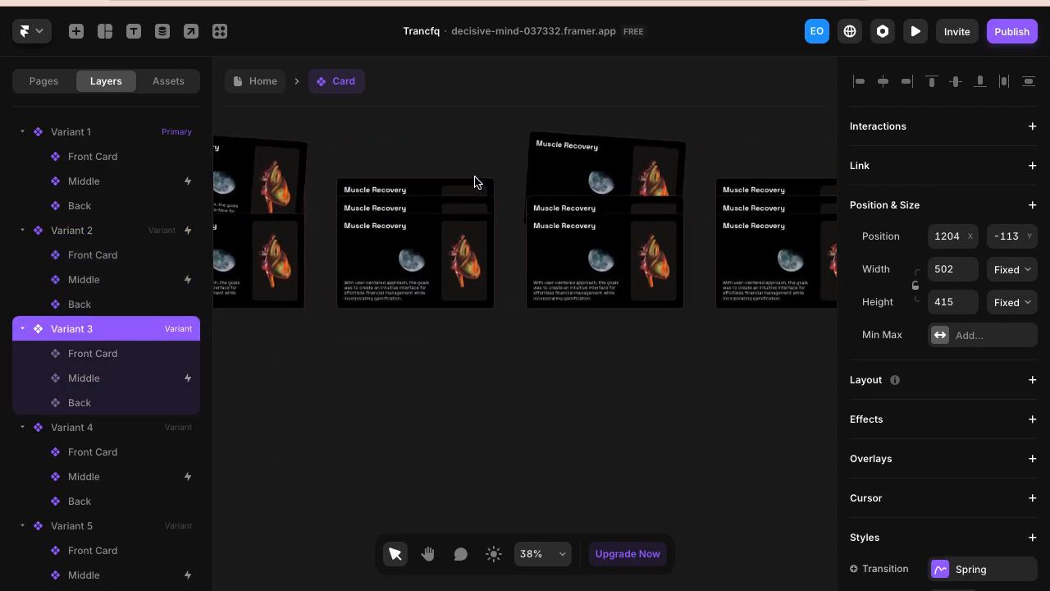
pyautogui.scroll(3, 476, 181)
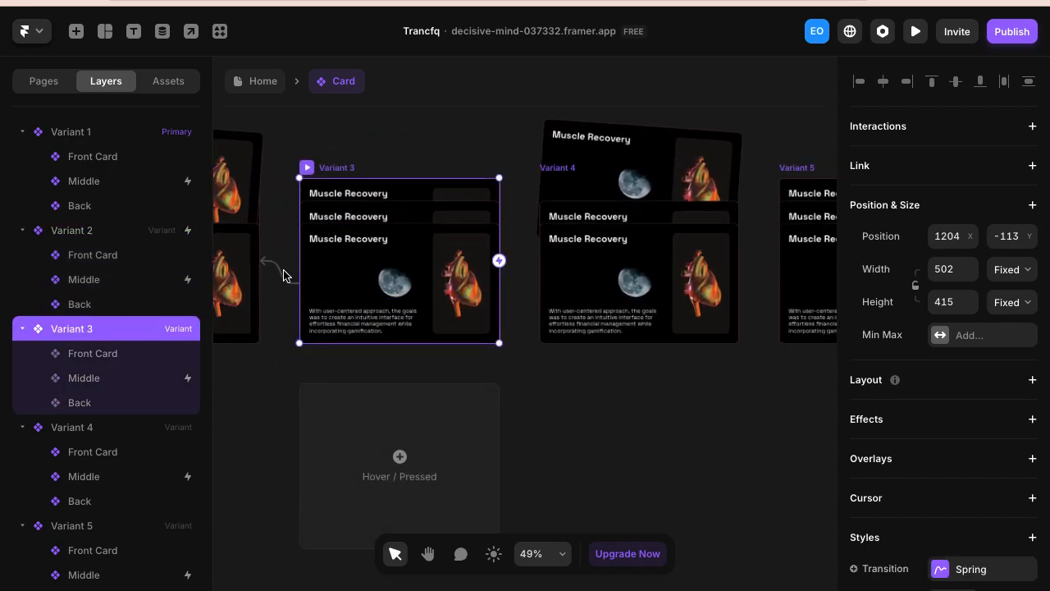
pyautogui.click(336, 216)
pyautogui.click(341, 270)
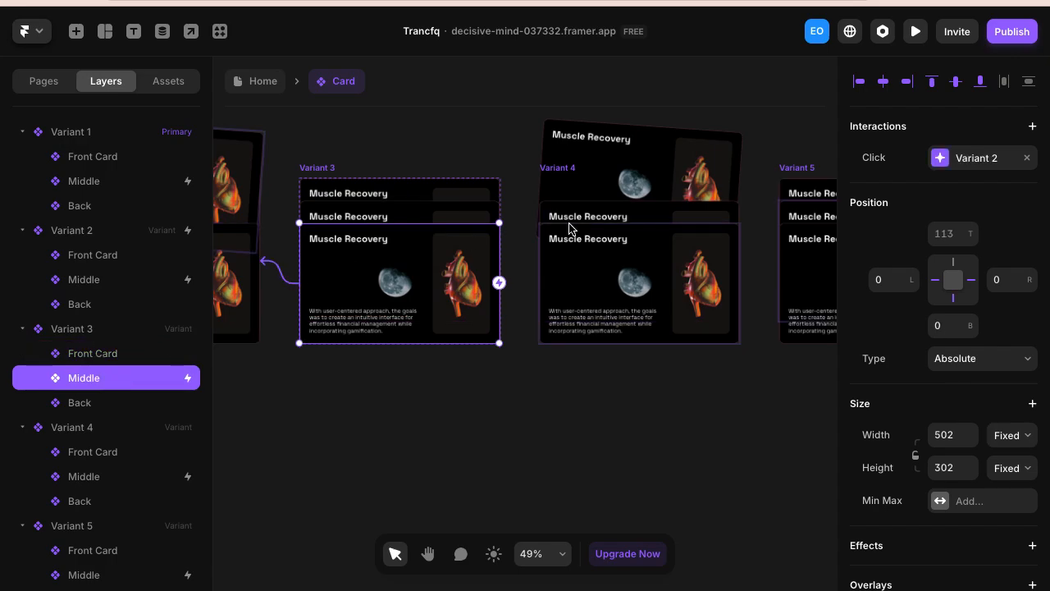
pyautogui.click(1025, 158)
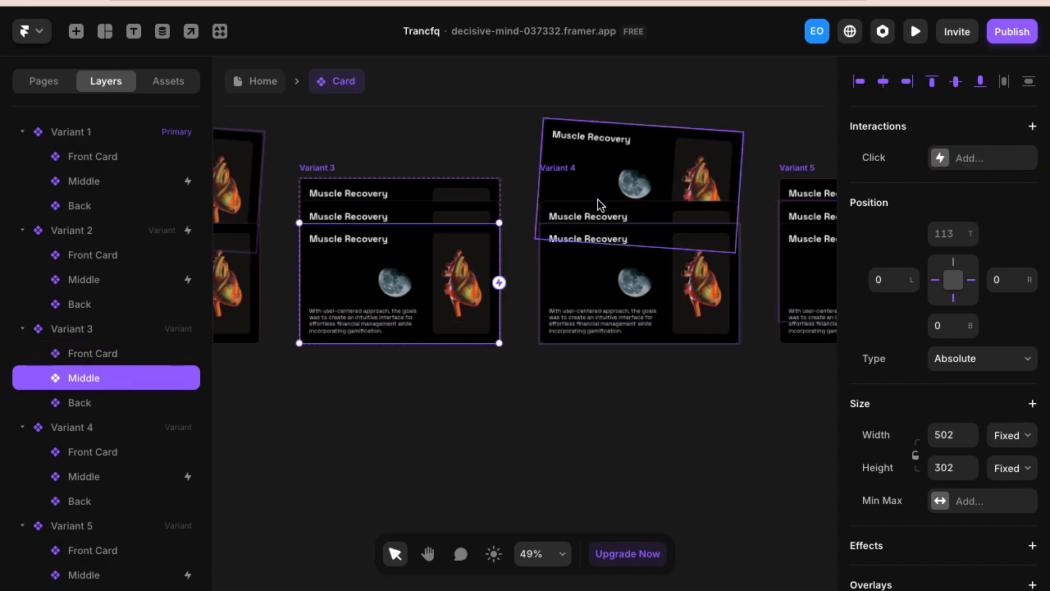
# - Connect Variant 3's Back card to Variant 4 with a Click interaction
pyautogui.hscroll(-5, 511, 206)
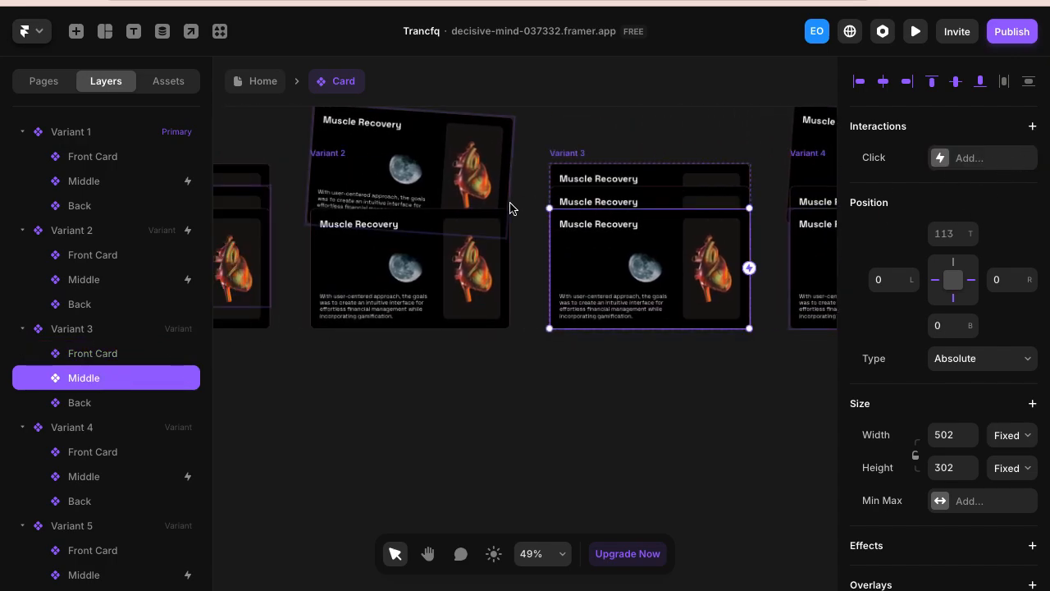
pyautogui.hscroll(-1, 511, 206)
pyautogui.click(603, 156)
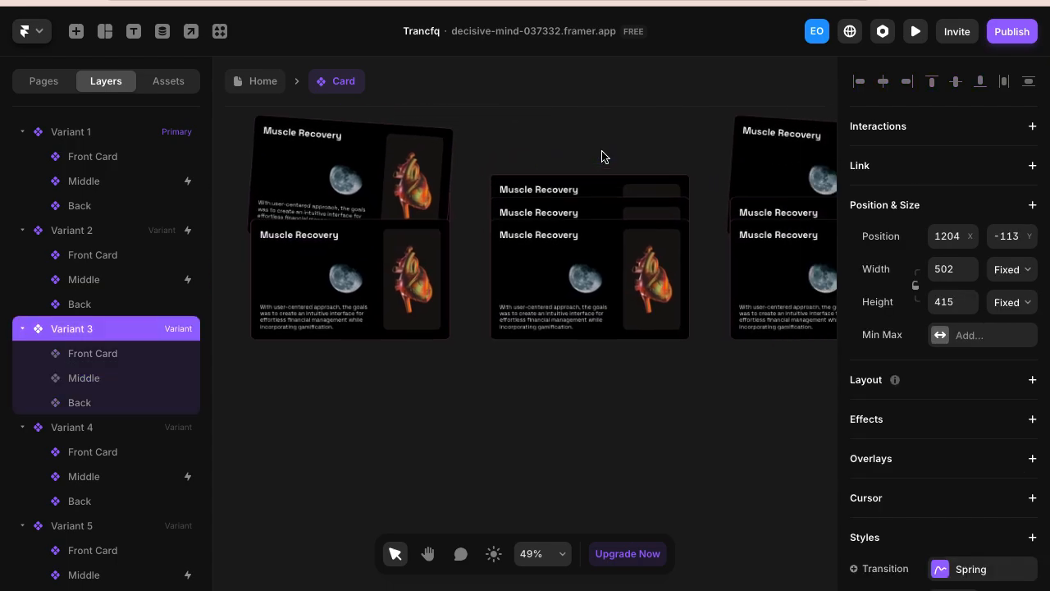
pyautogui.scroll(3, 602, 157)
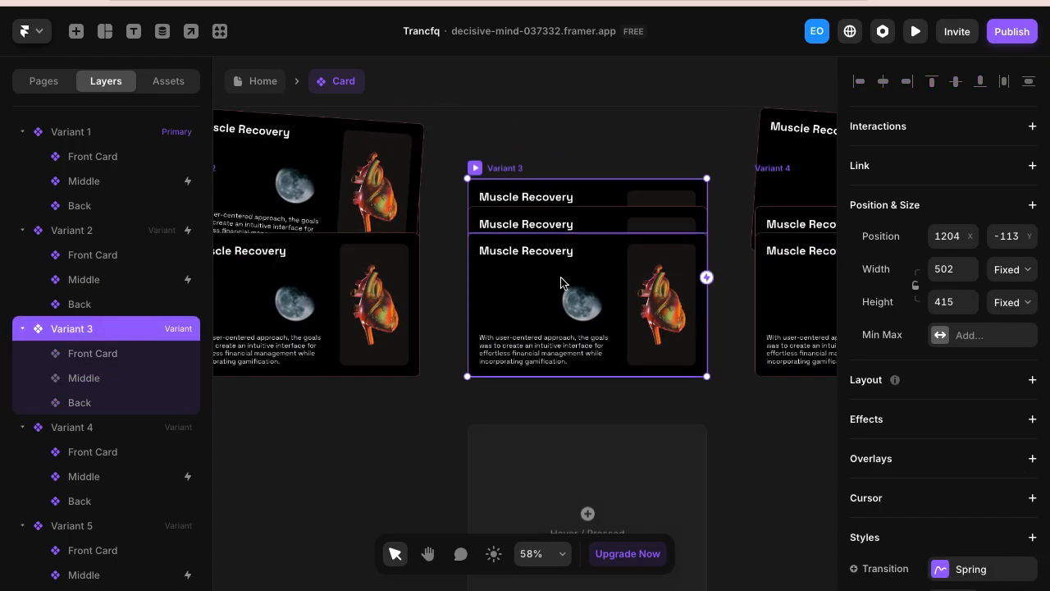
pyautogui.click(598, 200)
pyautogui.hscroll(2, 598, 200)
pyautogui.scroll(-3, 597, 198)
pyautogui.hscroll(4, 597, 198)
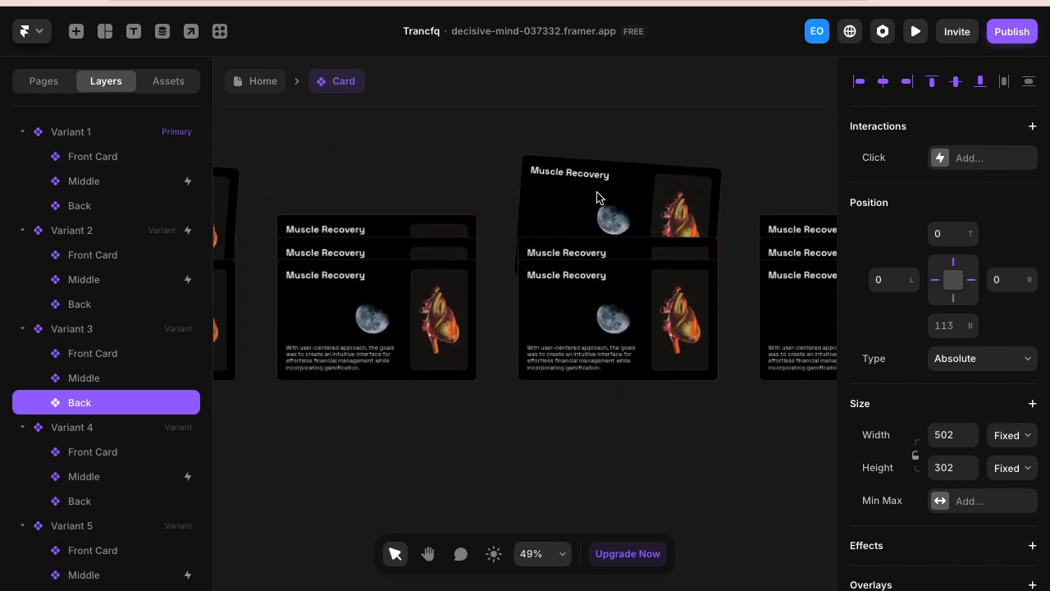
pyautogui.moveTo(526, 283); pyautogui.dragTo(597, 287)
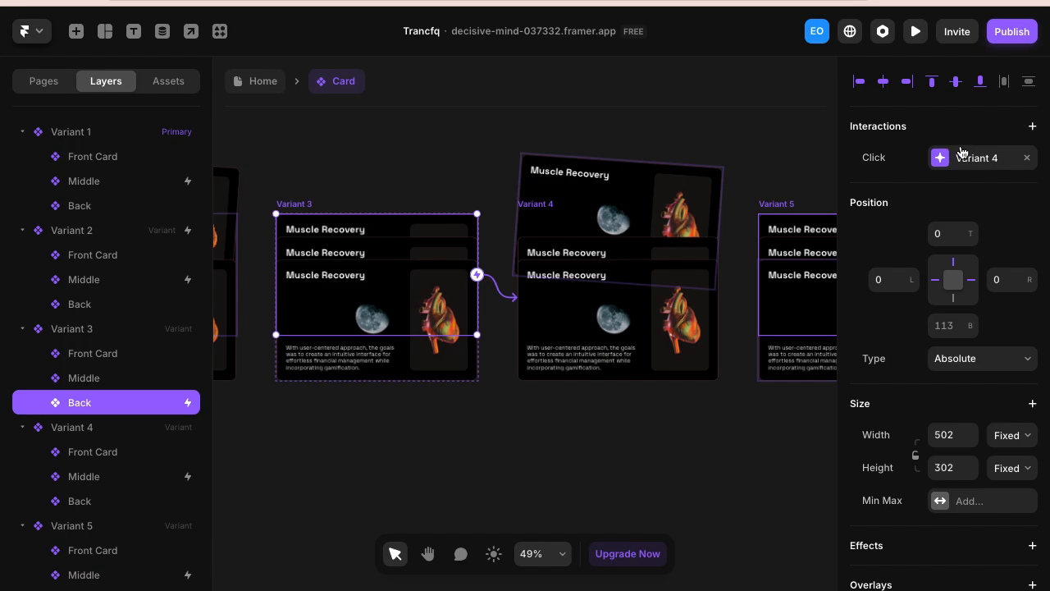
# - Connect Variant 4 to Variant 5 with an Appear interaction that has a 0.2 s delay
pyautogui.click(78, 429)
pyautogui.hscroll(3, 552, 352)
pyautogui.hscroll(3, 551, 353)
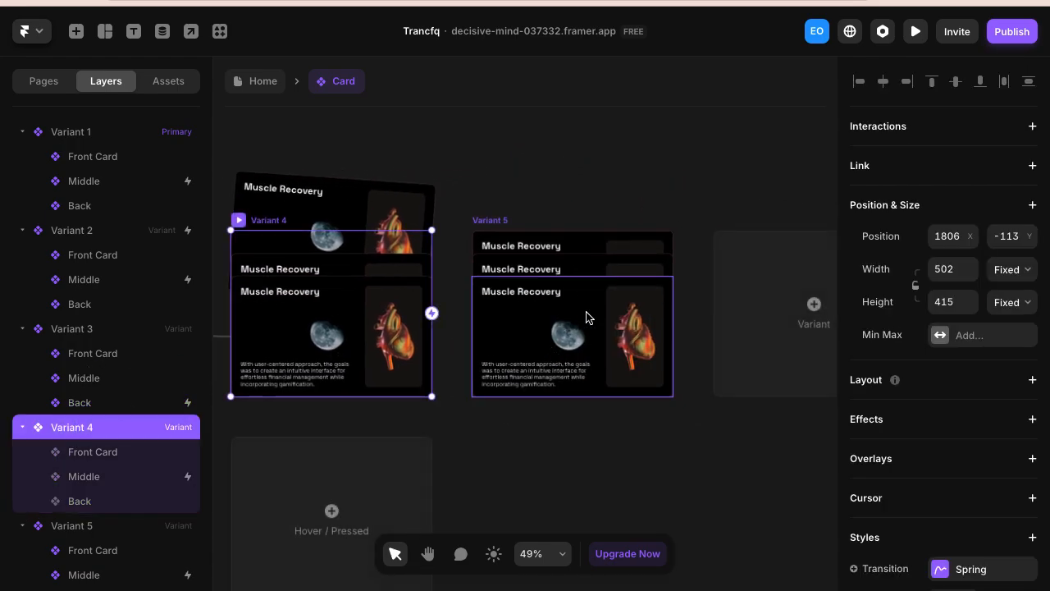
pyautogui.hscroll(-3, 615, 312)
pyautogui.moveTo(656, 291); pyautogui.dragTo(750, 299)
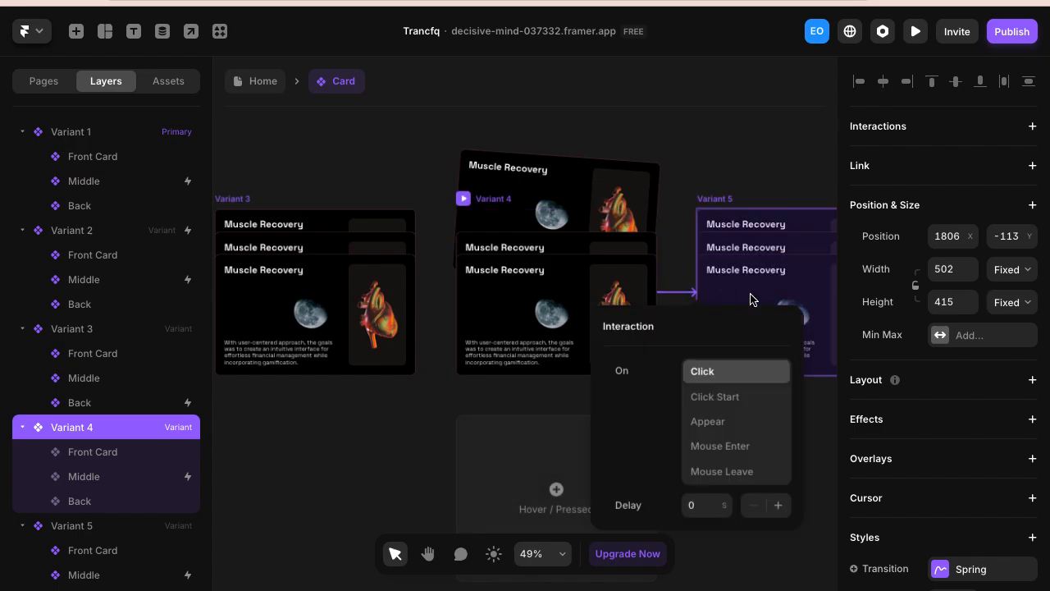
pyautogui.click(712, 423)
pyautogui.click(704, 511)
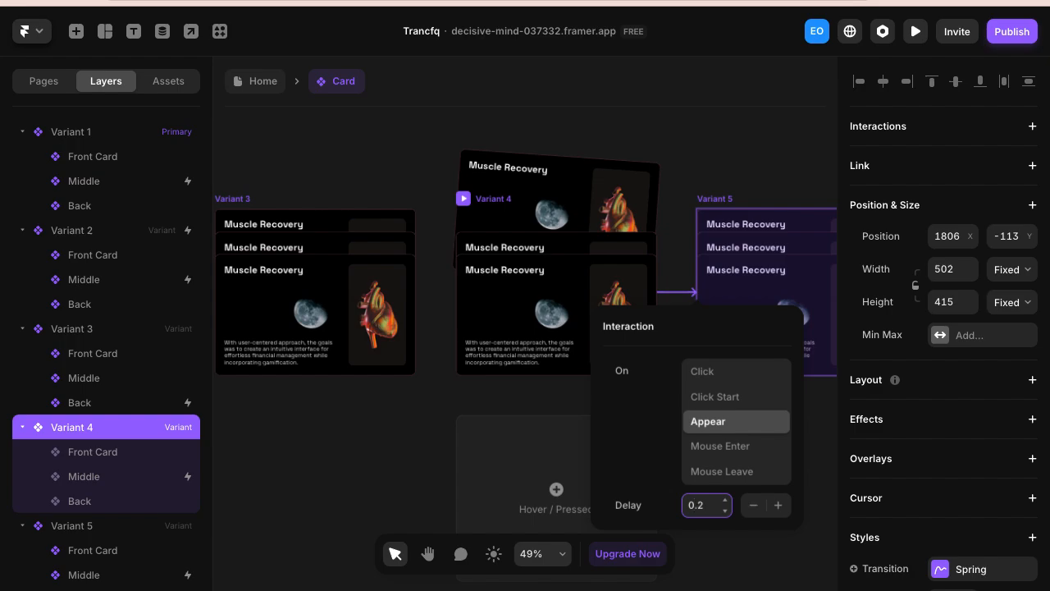
pyautogui.click(490, 224)
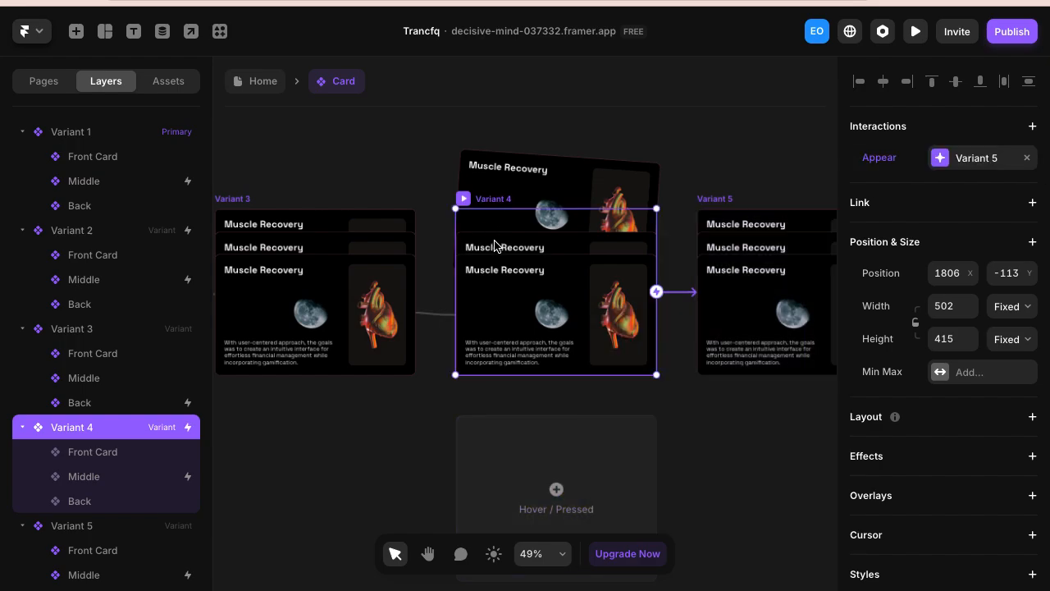
# - Remove the click interaction to Variant 2 from Variant 4's Middle card
pyautogui.scroll(3, 520, 302)
pyautogui.click(523, 109)
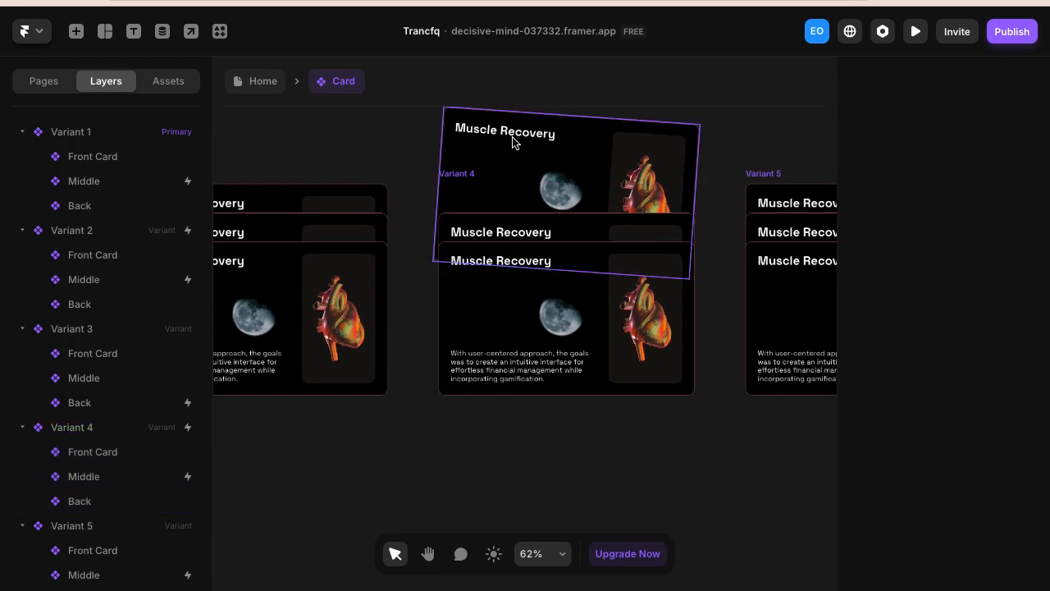
pyautogui.click(488, 254)
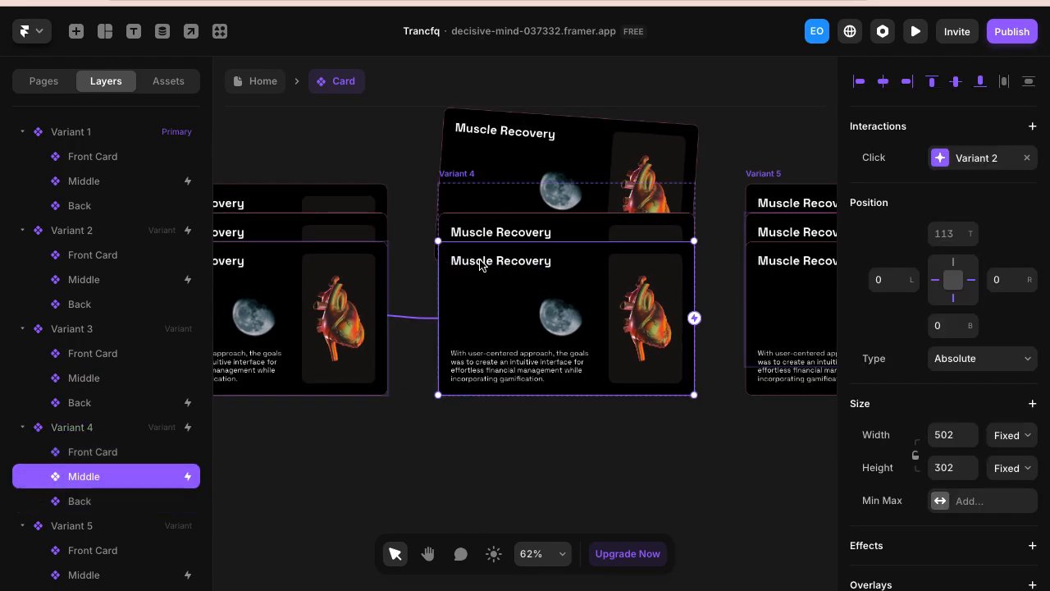
pyautogui.click(1027, 158)
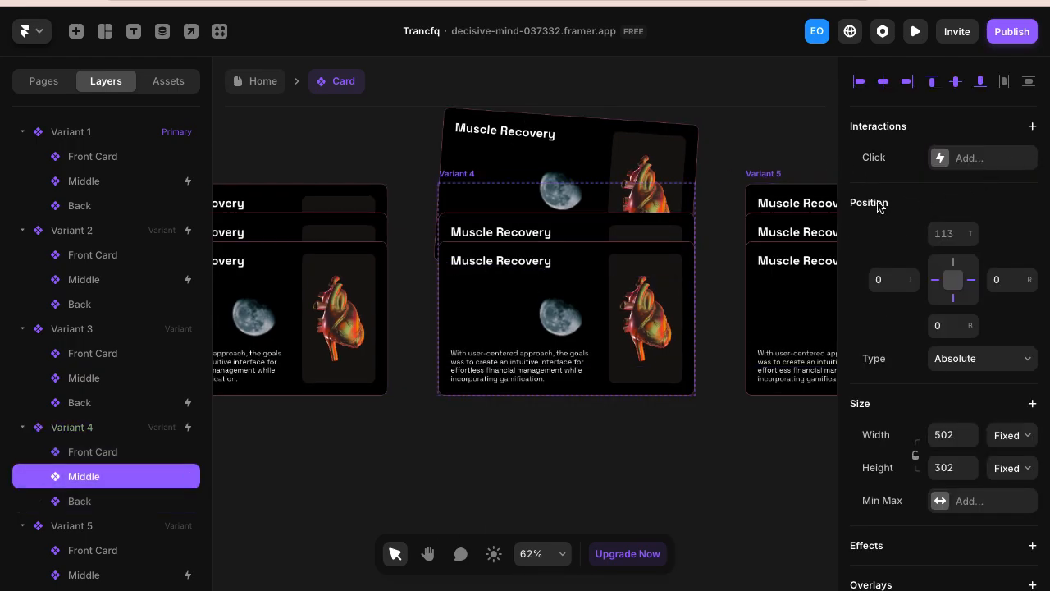
# - Remove the click interaction to Variant 2 from Variant 5's Middle card
pyautogui.click(580, 234)
pyautogui.scroll(-3, 579, 234)
pyautogui.hscroll(-3, 580, 235)
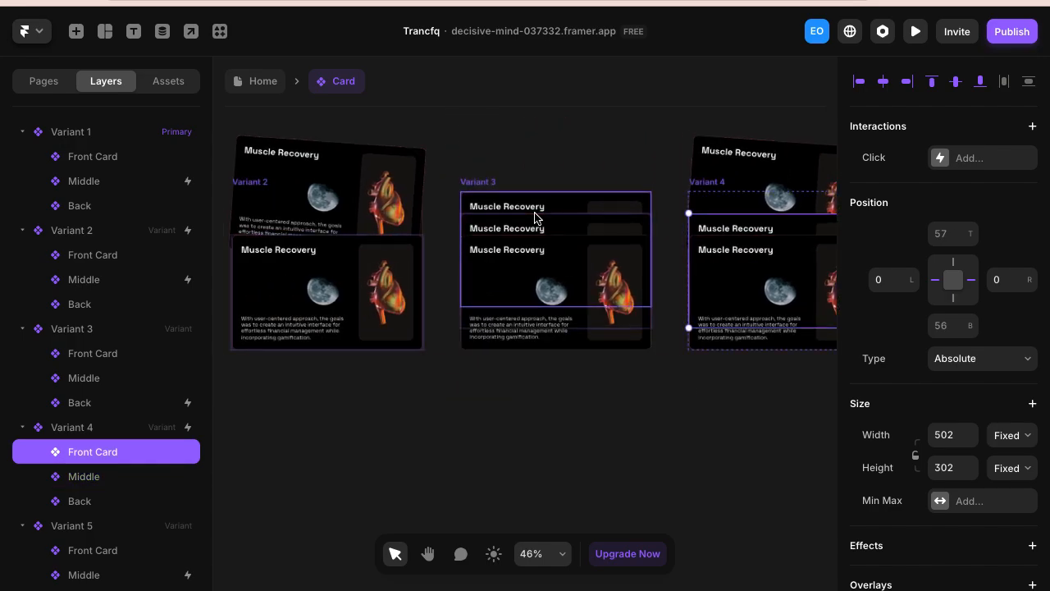
pyautogui.click(537, 218)
pyautogui.hscroll(2, 665, 347)
pyautogui.hscroll(3, 663, 346)
pyautogui.click(512, 244)
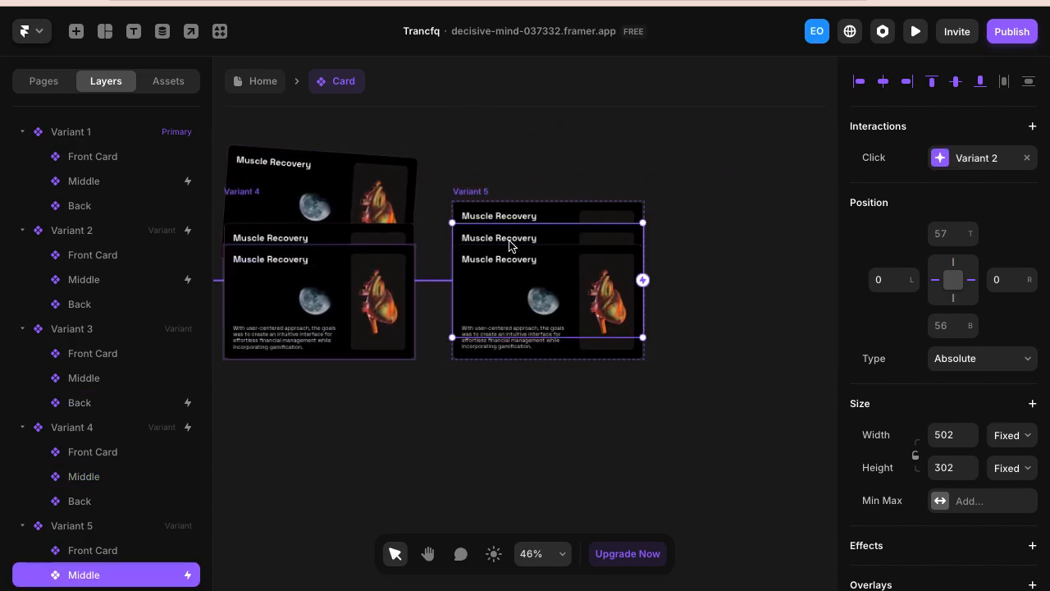
pyautogui.click(495, 286)
pyautogui.click(515, 237)
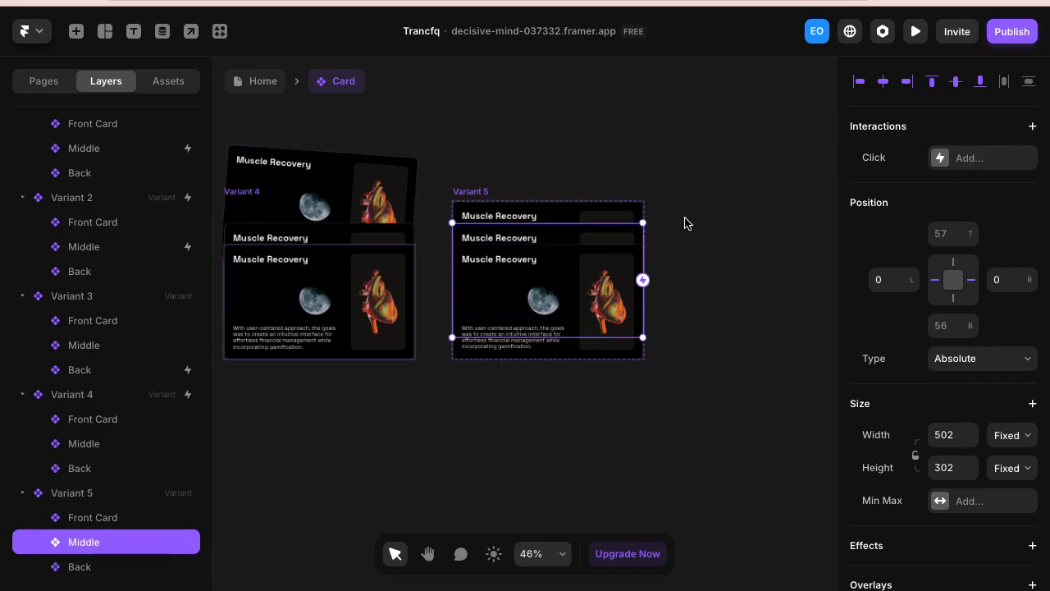
# - Preview the Card component starting from Variant 1, and return to the canvas
pyautogui.click(621, 216)
pyautogui.scroll(-5, 622, 217)
pyautogui.hscroll(-5, 621, 218)
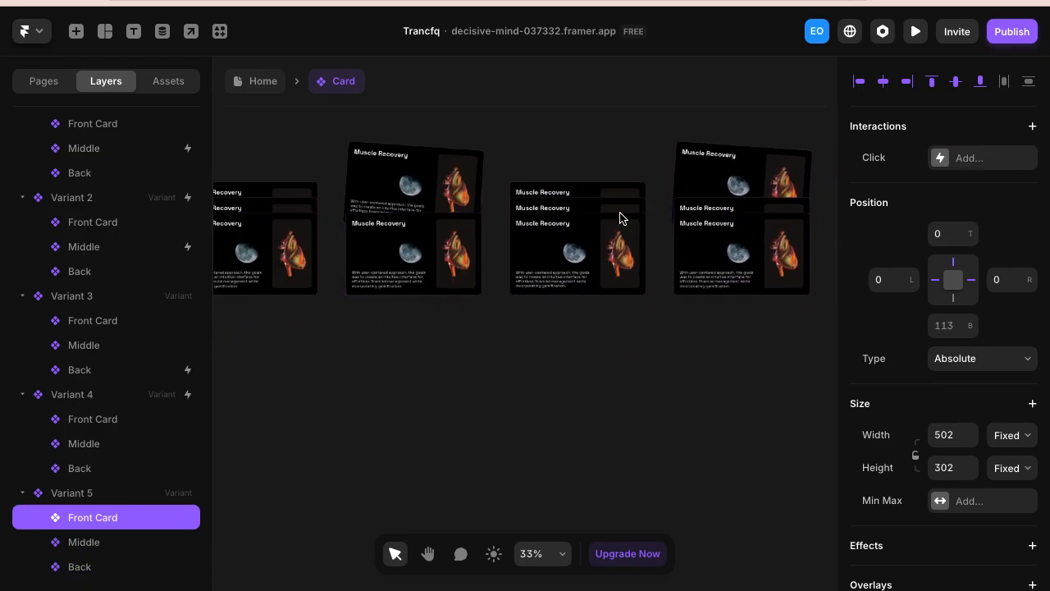
pyautogui.click(475, 183)
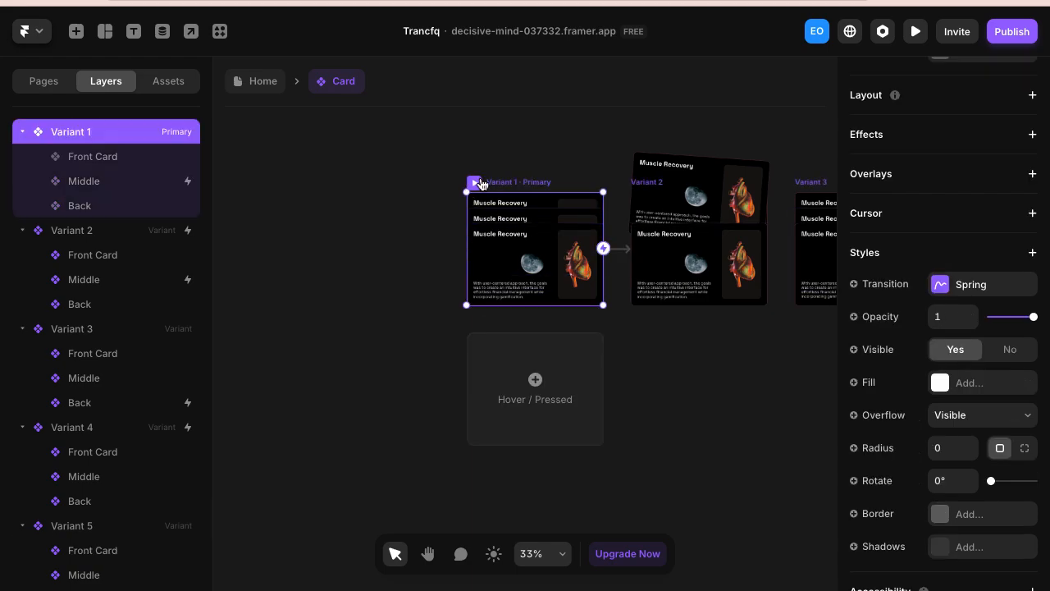
pyautogui.press('super+p')
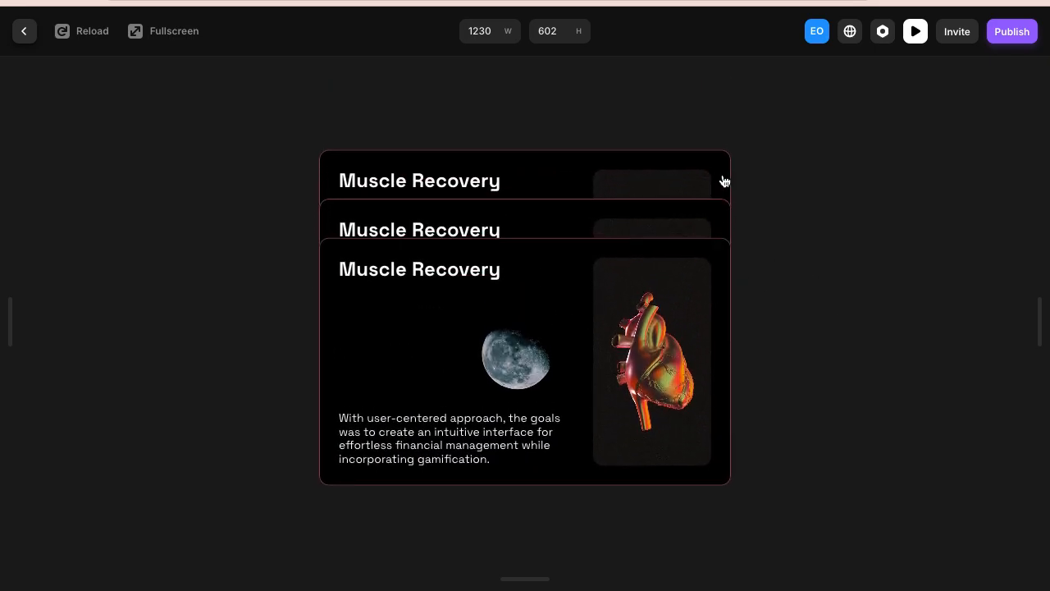
pyautogui.click(22, 32)
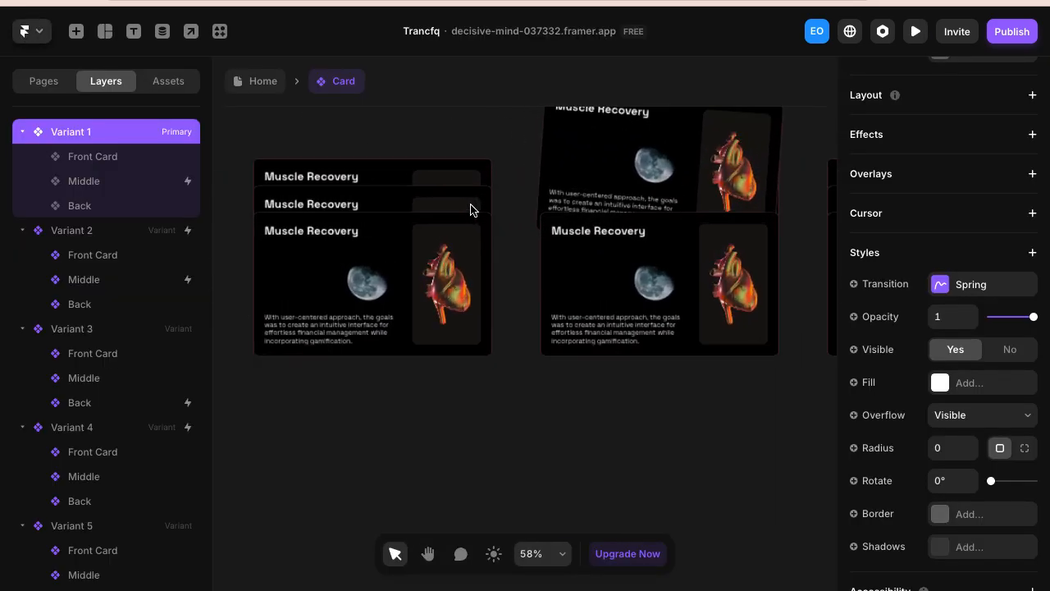
# - Examine the card stacks and connections of the Card component from Variant 1 through Variant 5
pyautogui.hscroll(3, 419, 265)
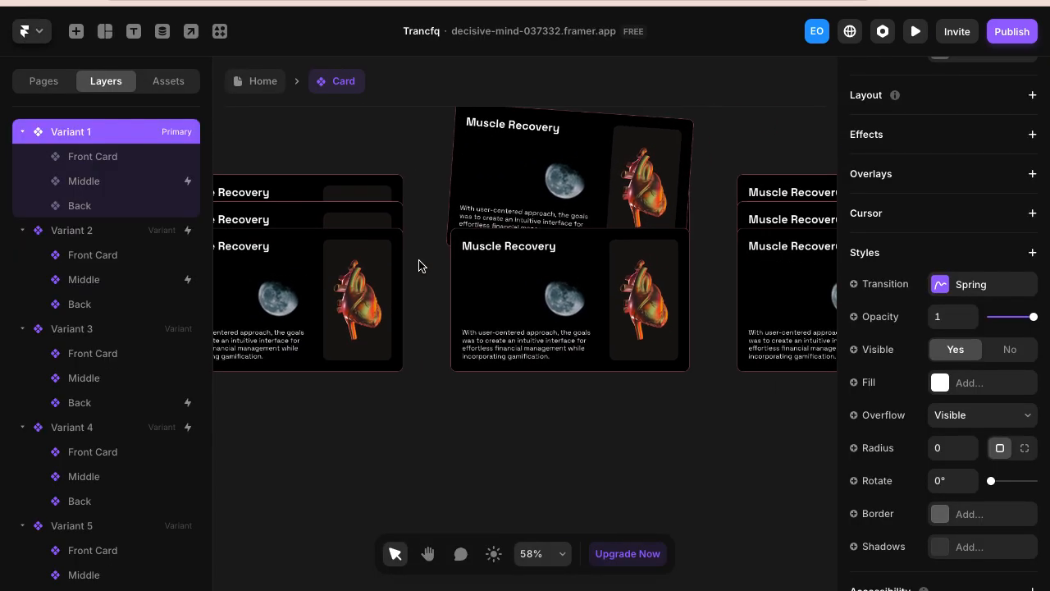
pyautogui.scroll(-2, 420, 266)
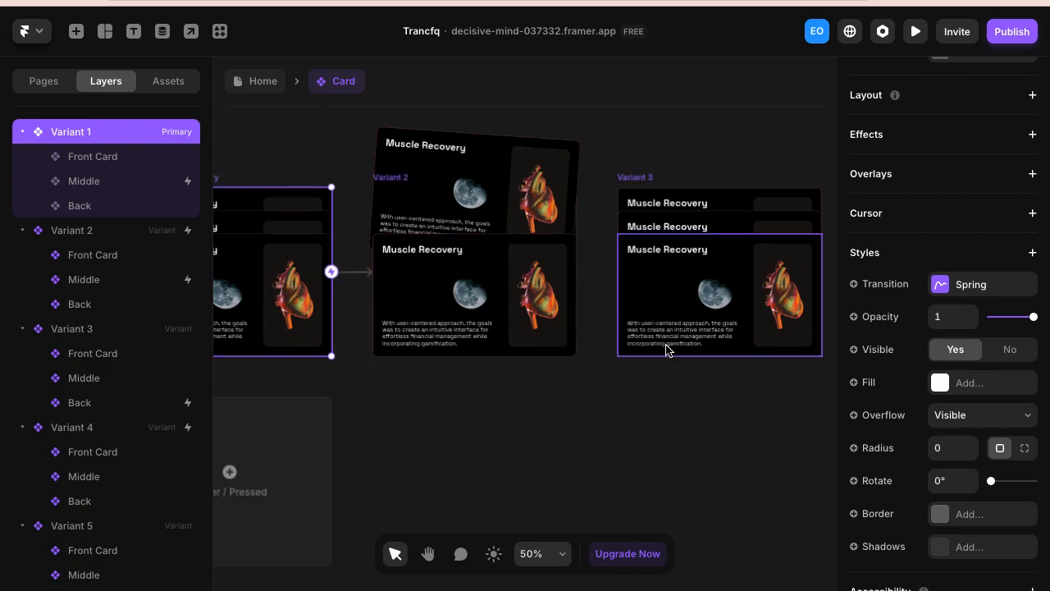
pyautogui.scroll(2, 667, 350)
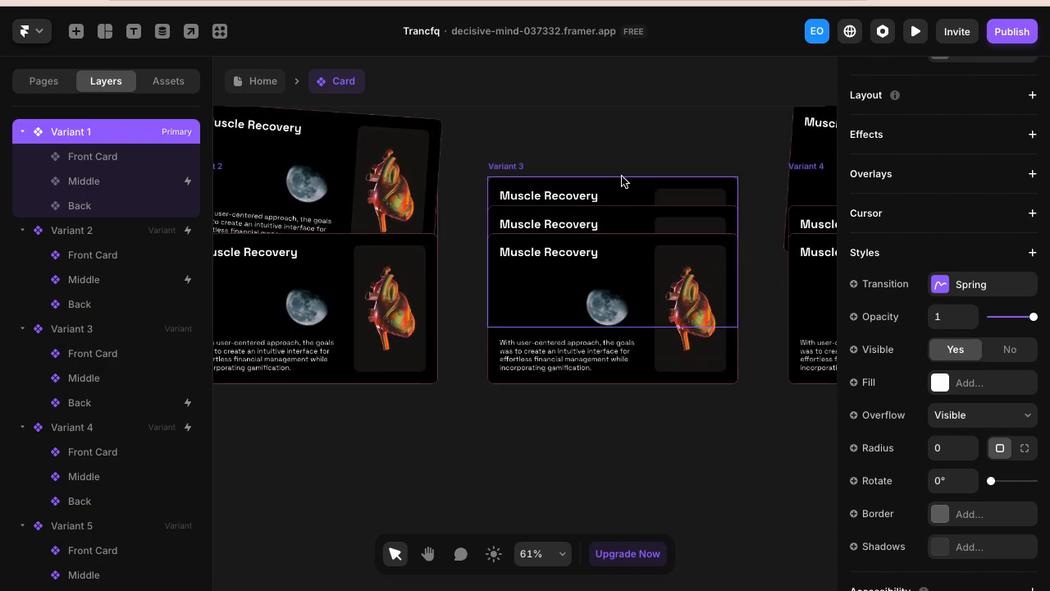
pyautogui.click(520, 169)
pyautogui.hscroll(3, 519, 169)
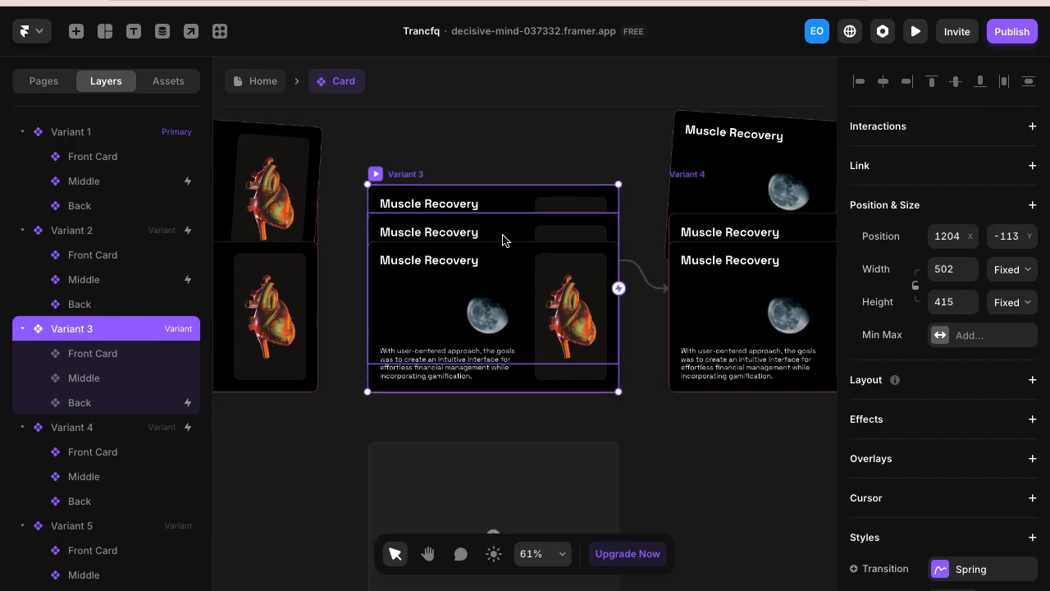
pyautogui.scroll(-3, 503, 238)
pyautogui.scroll(-1, 504, 237)
pyautogui.hscroll(4, 504, 237)
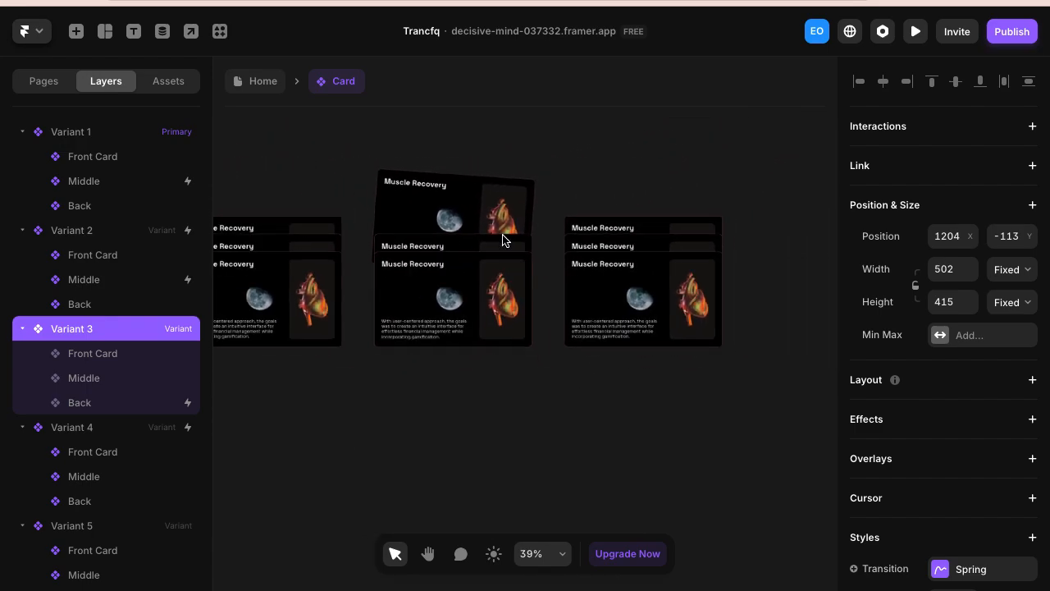
pyautogui.click(586, 204)
pyautogui.scroll(2, 580, 206)
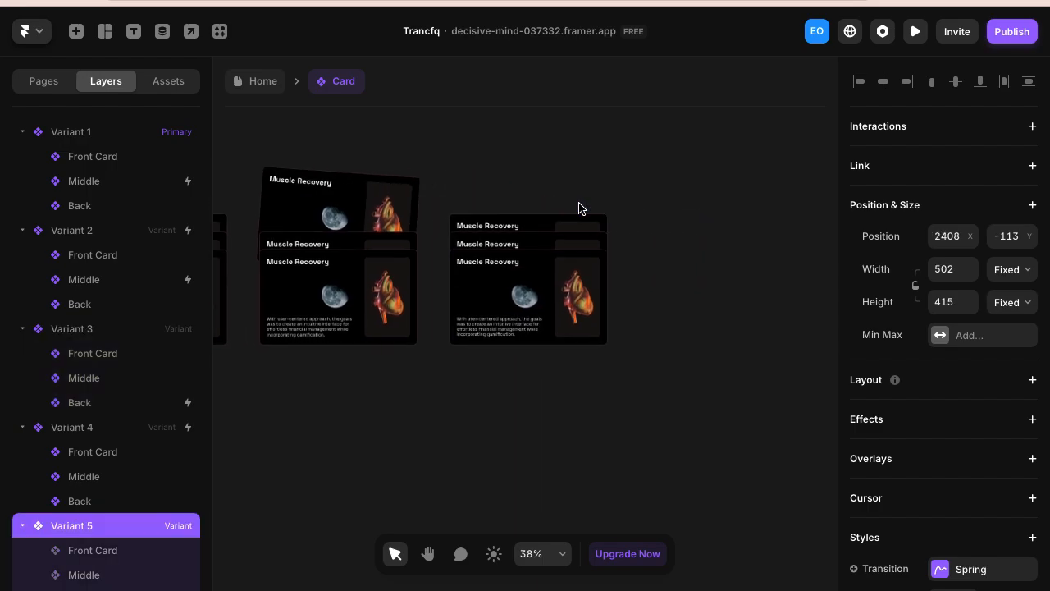
pyautogui.scroll(-3, 481, 260)
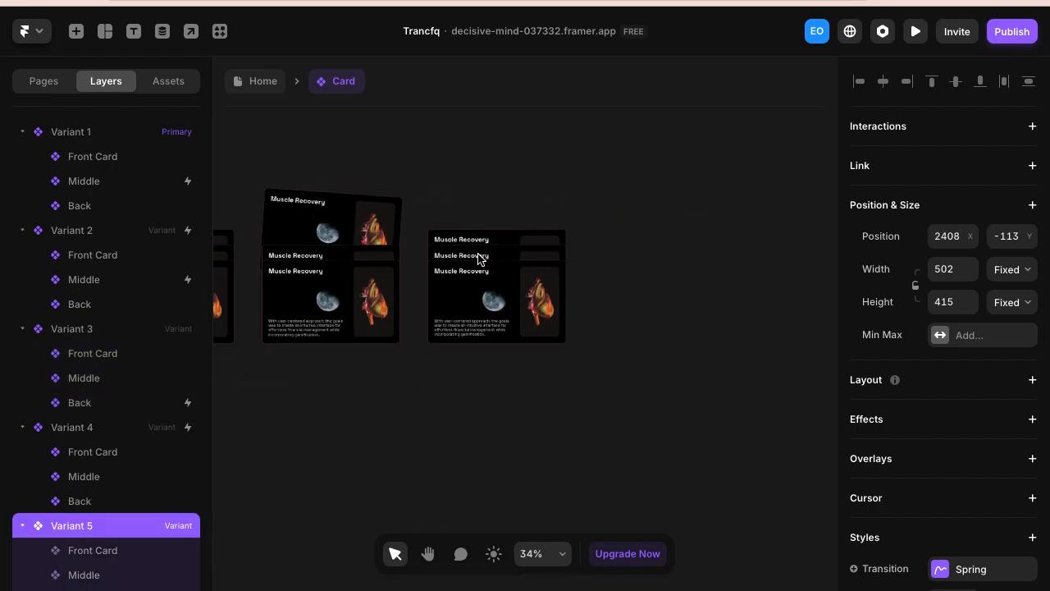
pyautogui.hscroll(-6, 480, 259)
pyautogui.hscroll(-3, 405, 200)
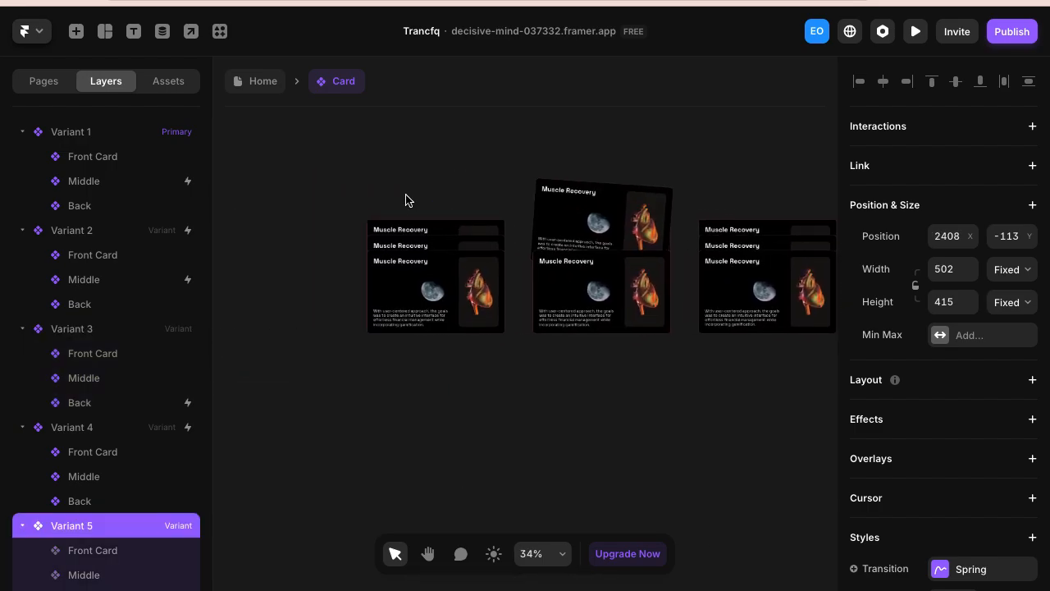
# - Preview the component from Variant 1 and test the click animations of the middle and back cards
pyautogui.click(394, 209)
pyautogui.press('super+p')
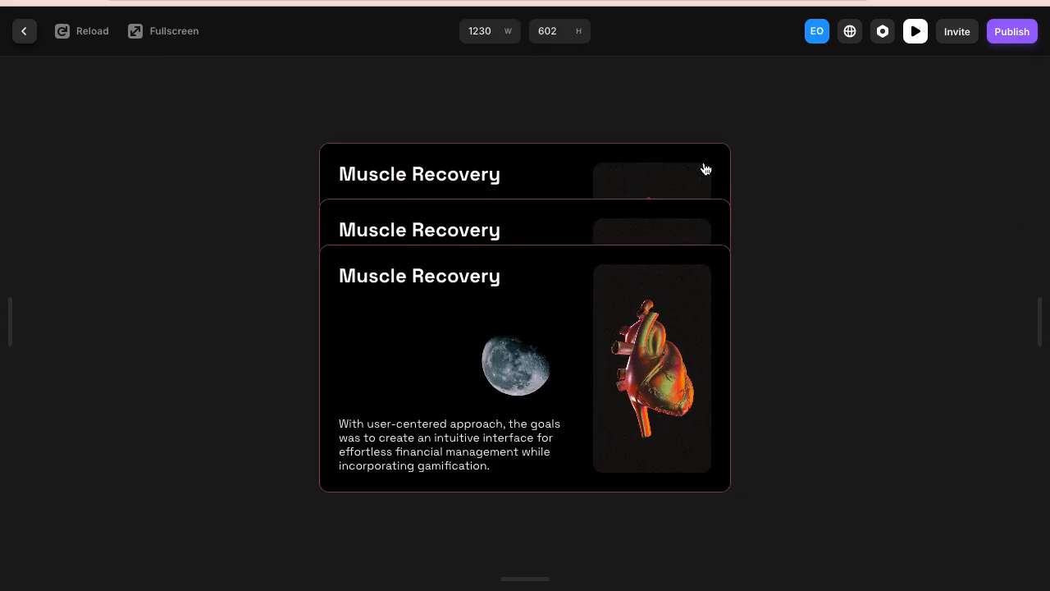
pyautogui.click(662, 235)
pyautogui.click(674, 170)
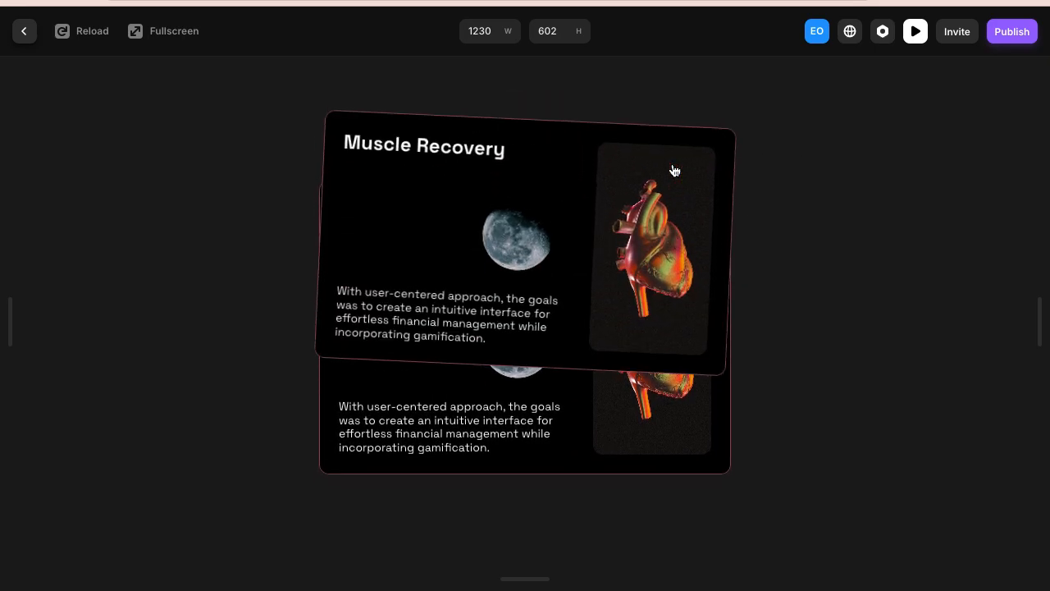